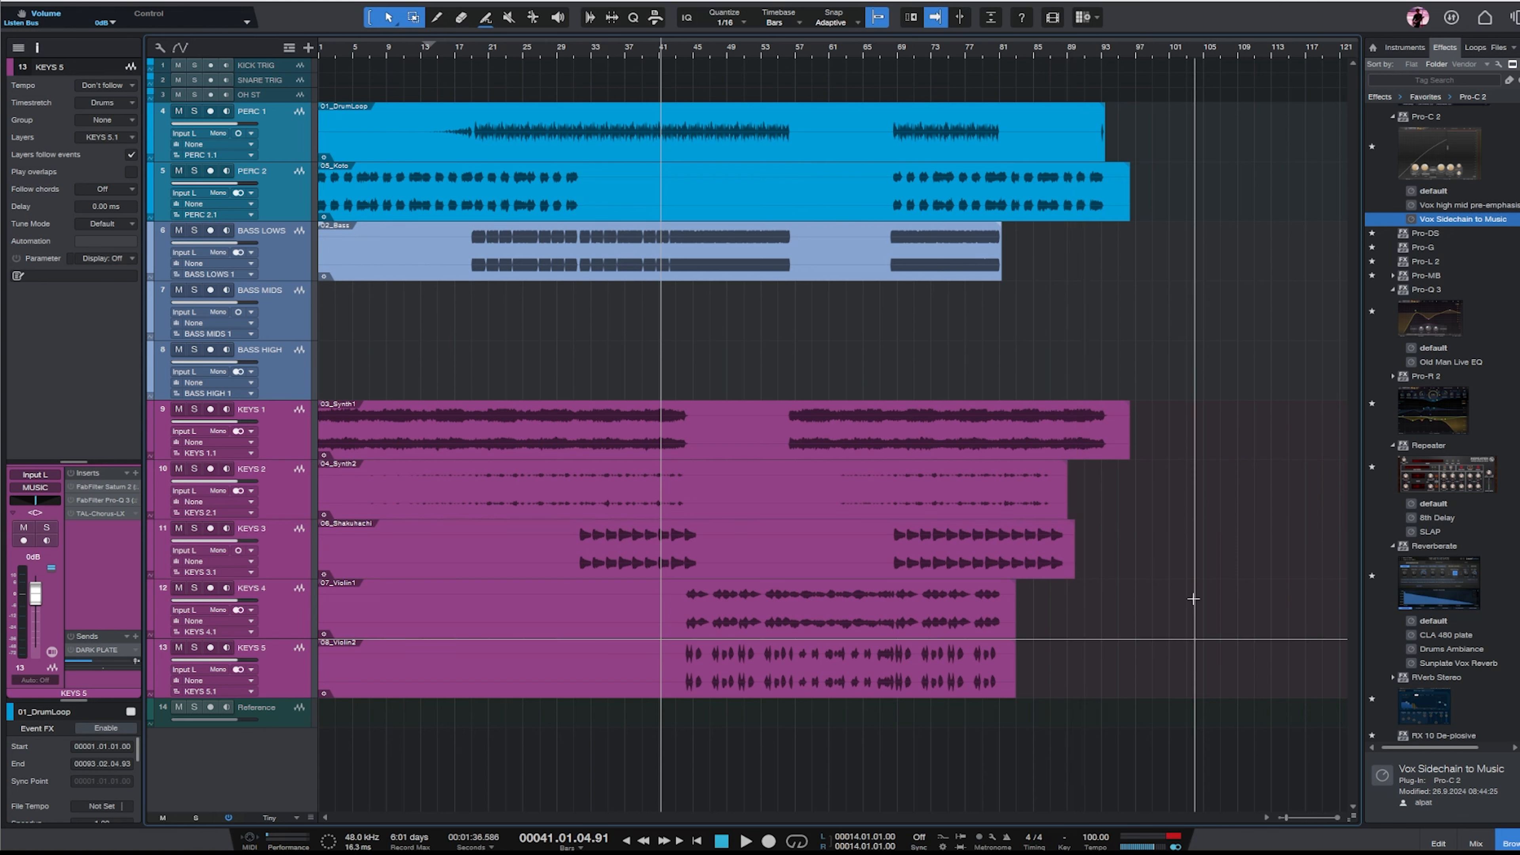
Enlarge the PERC 1 track's height in the arrangement.
scroll(1366, 357, "up", 3)
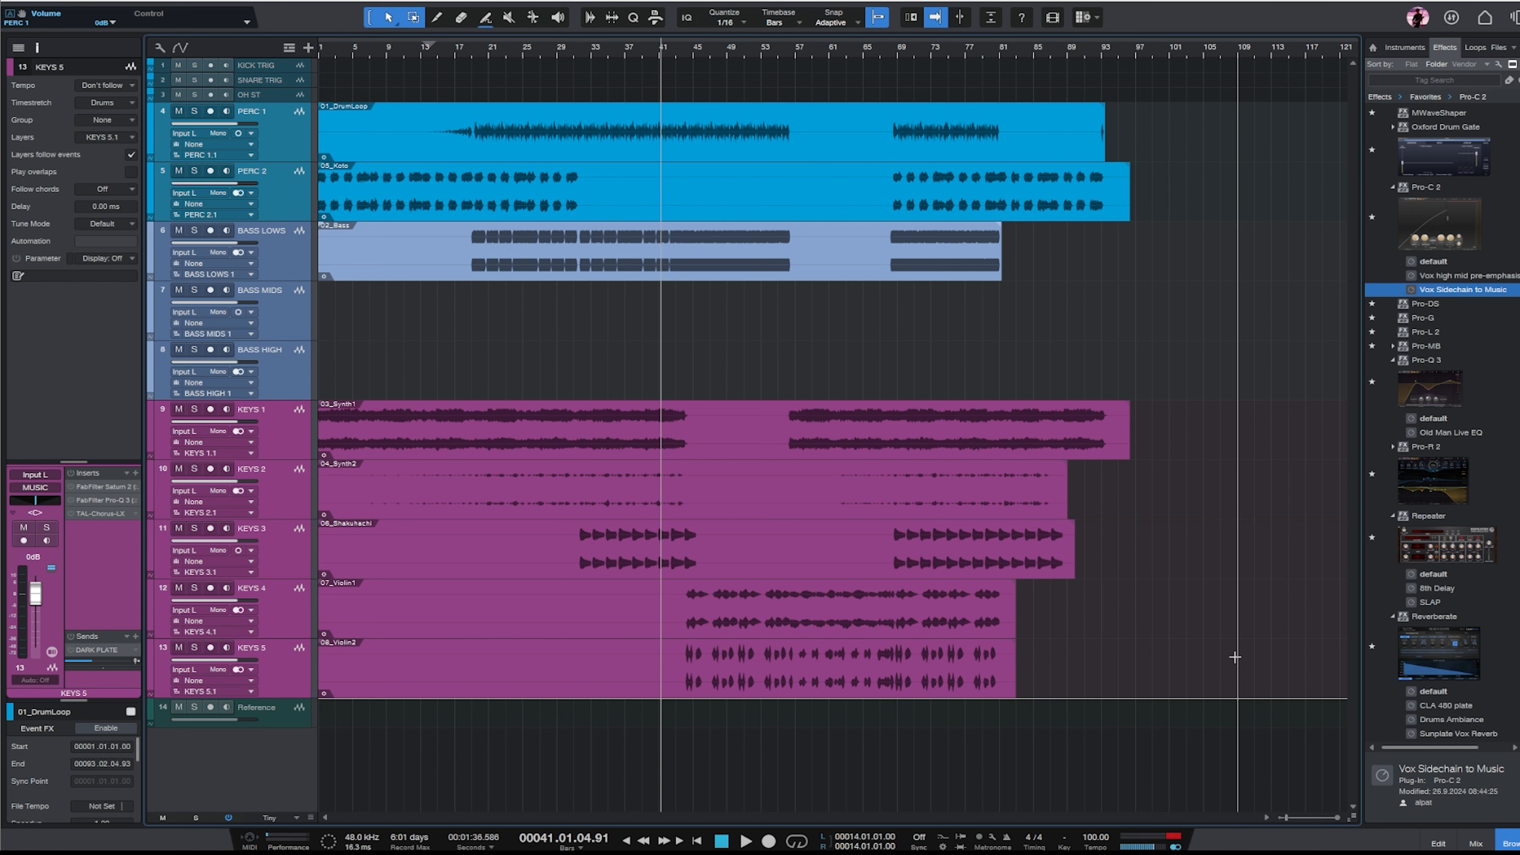
left_click(286, 162)
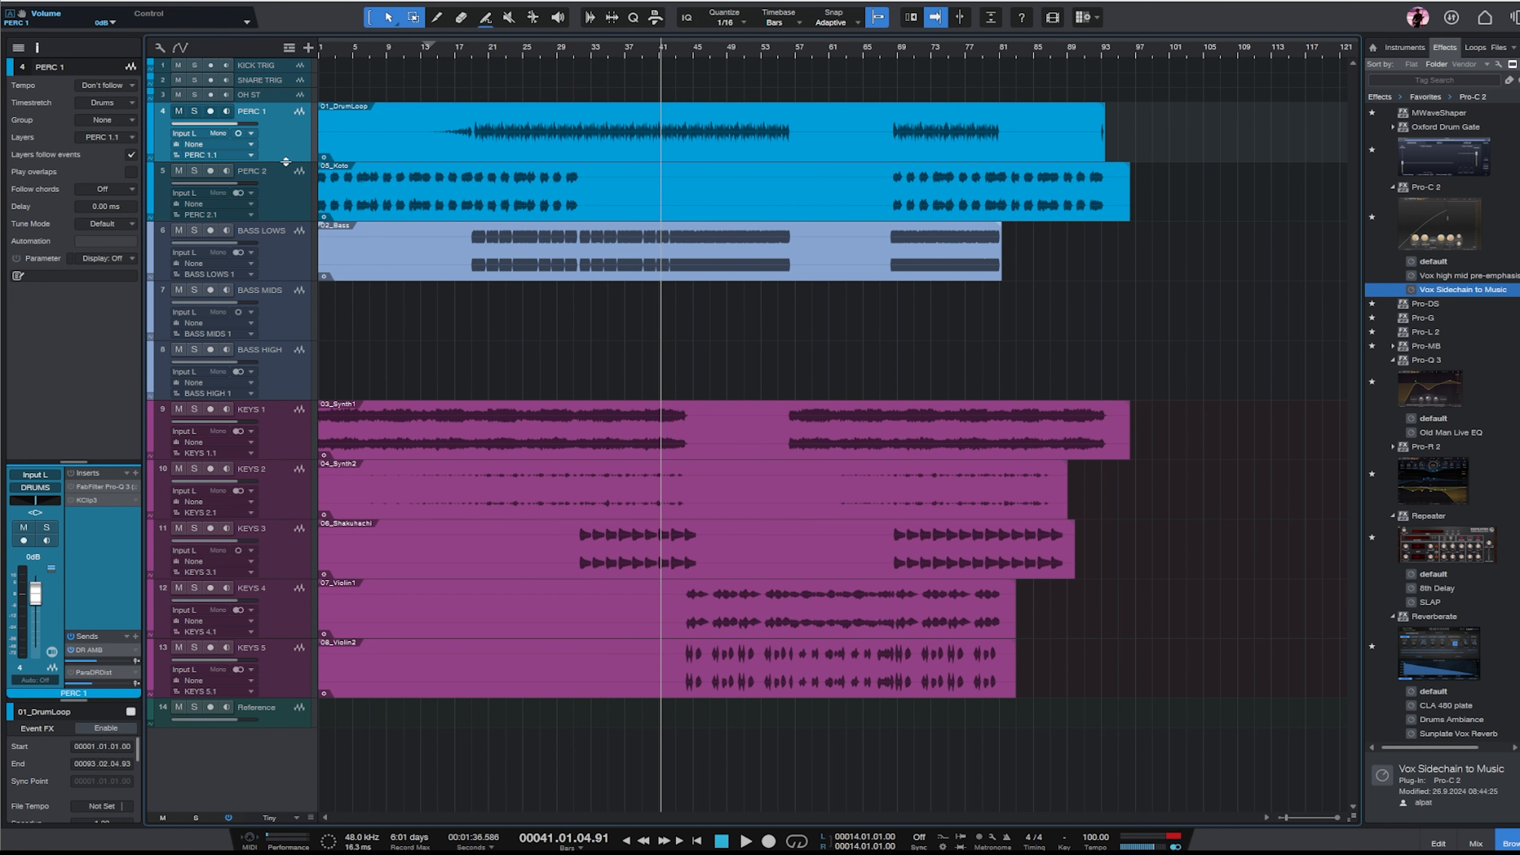
left_click_drag(286, 162, 284, 210)
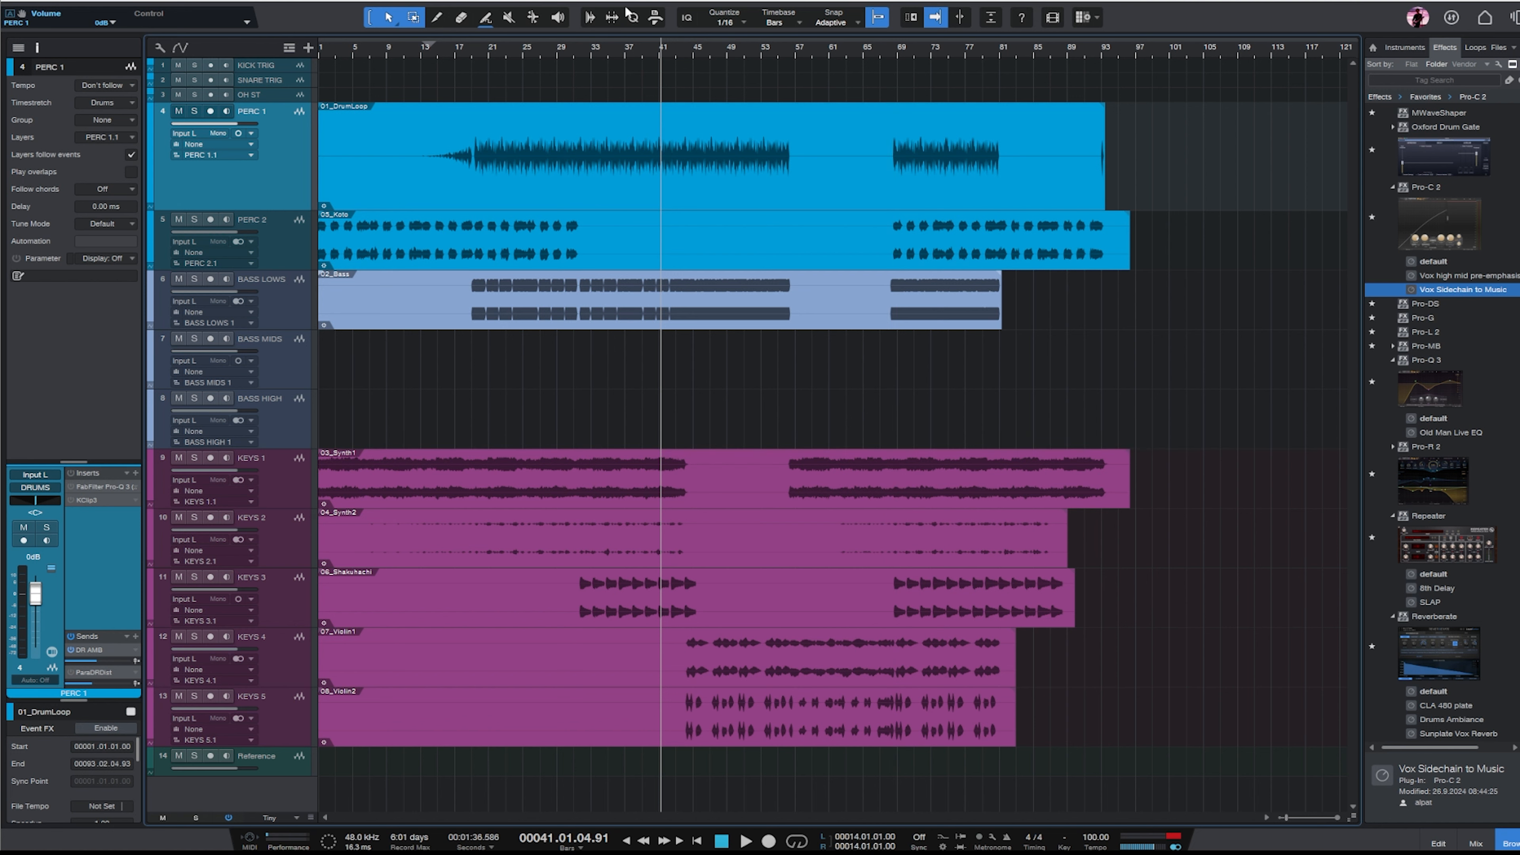
Play the song from bar 35 and lower the Listen Bus volume to -6.3 dB in the mixer.
left_click(609, 55)
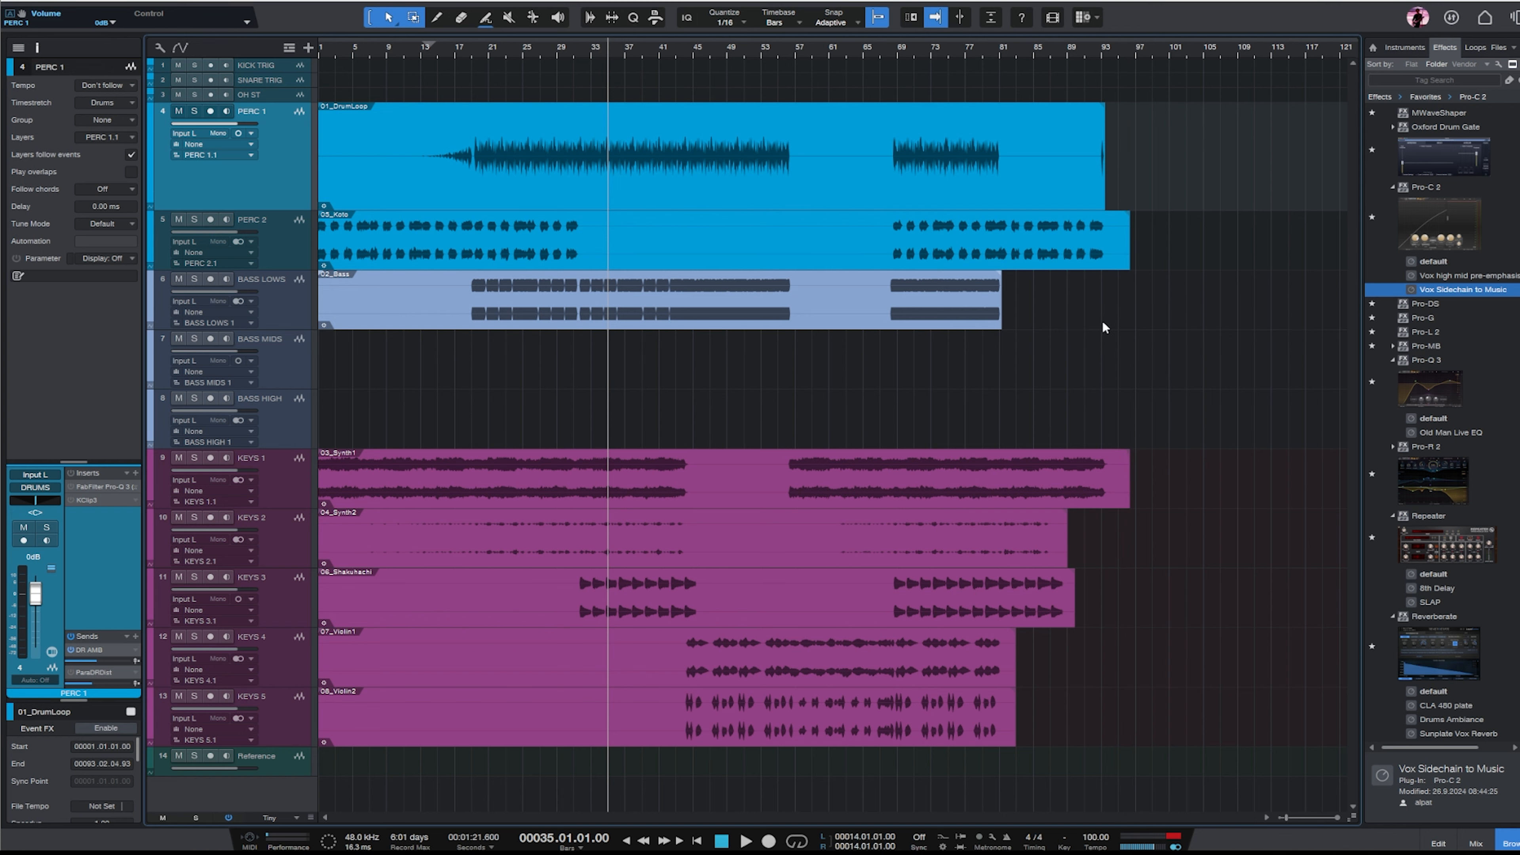
key("space")
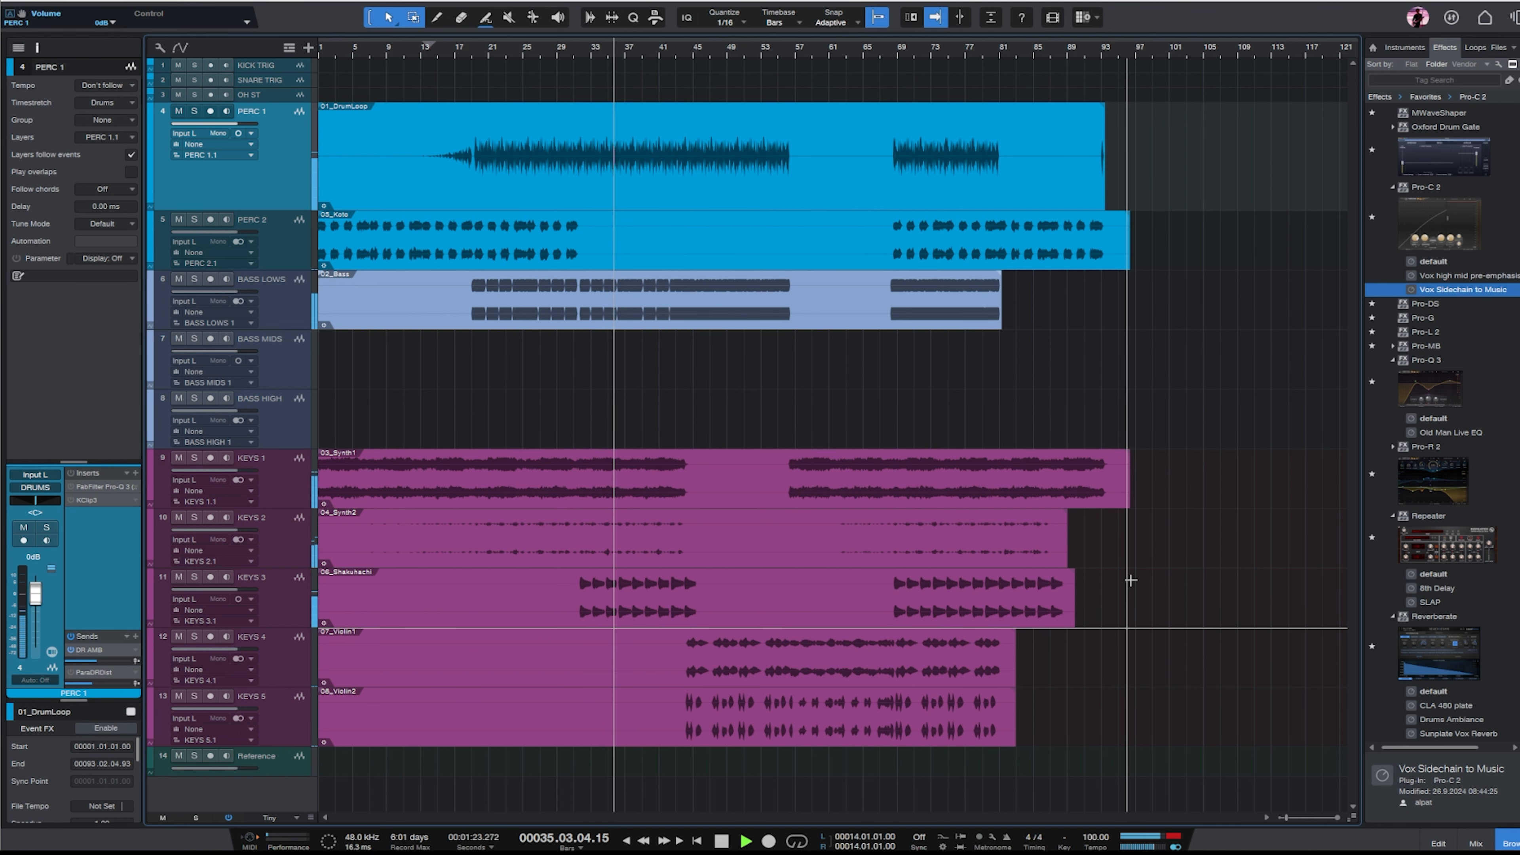
left_click(1473, 843)
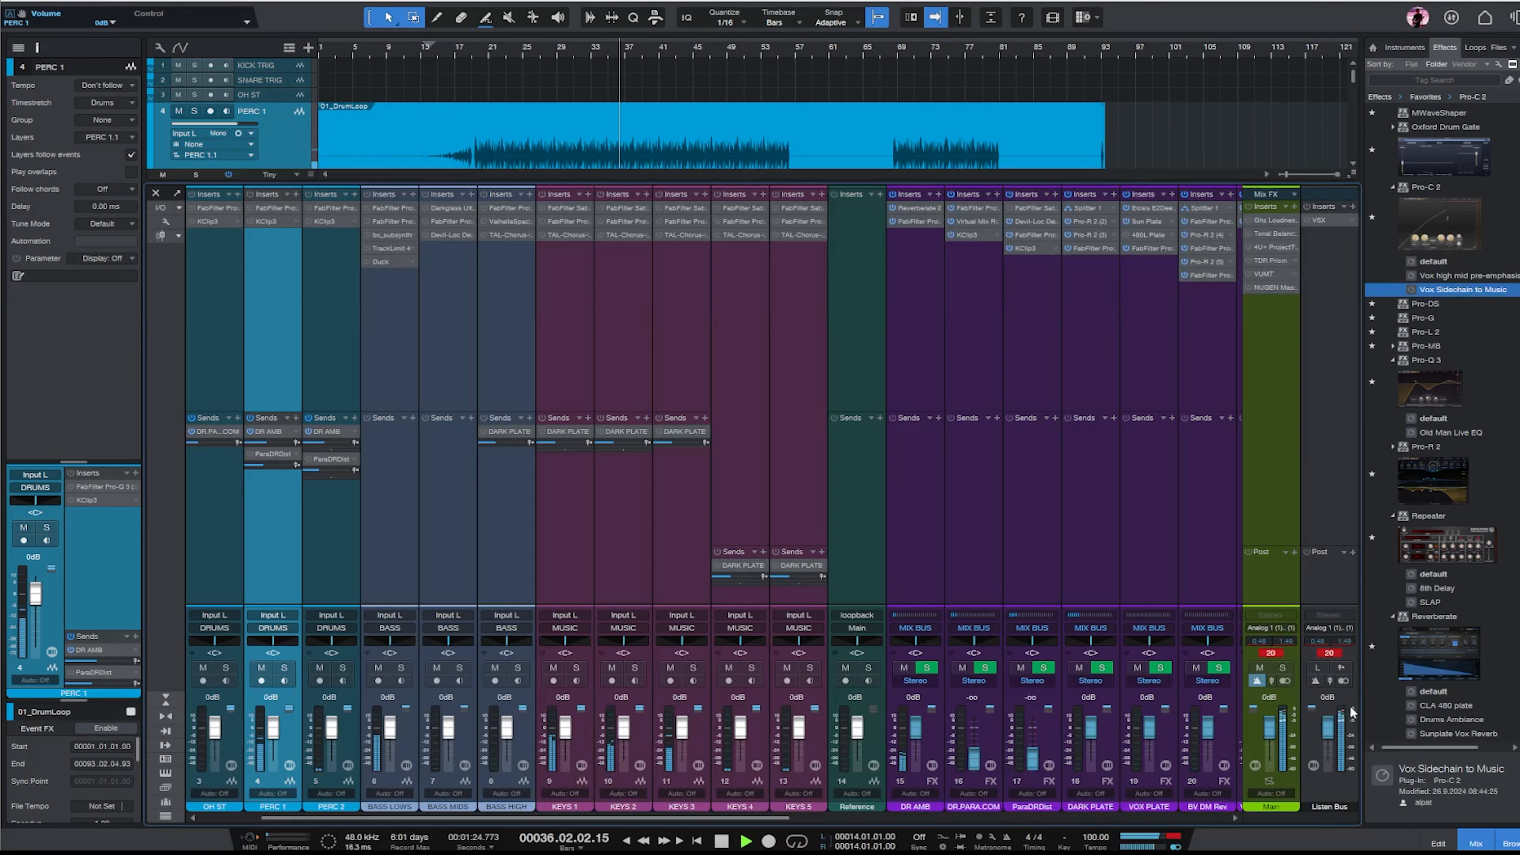
left_click(1330, 735)
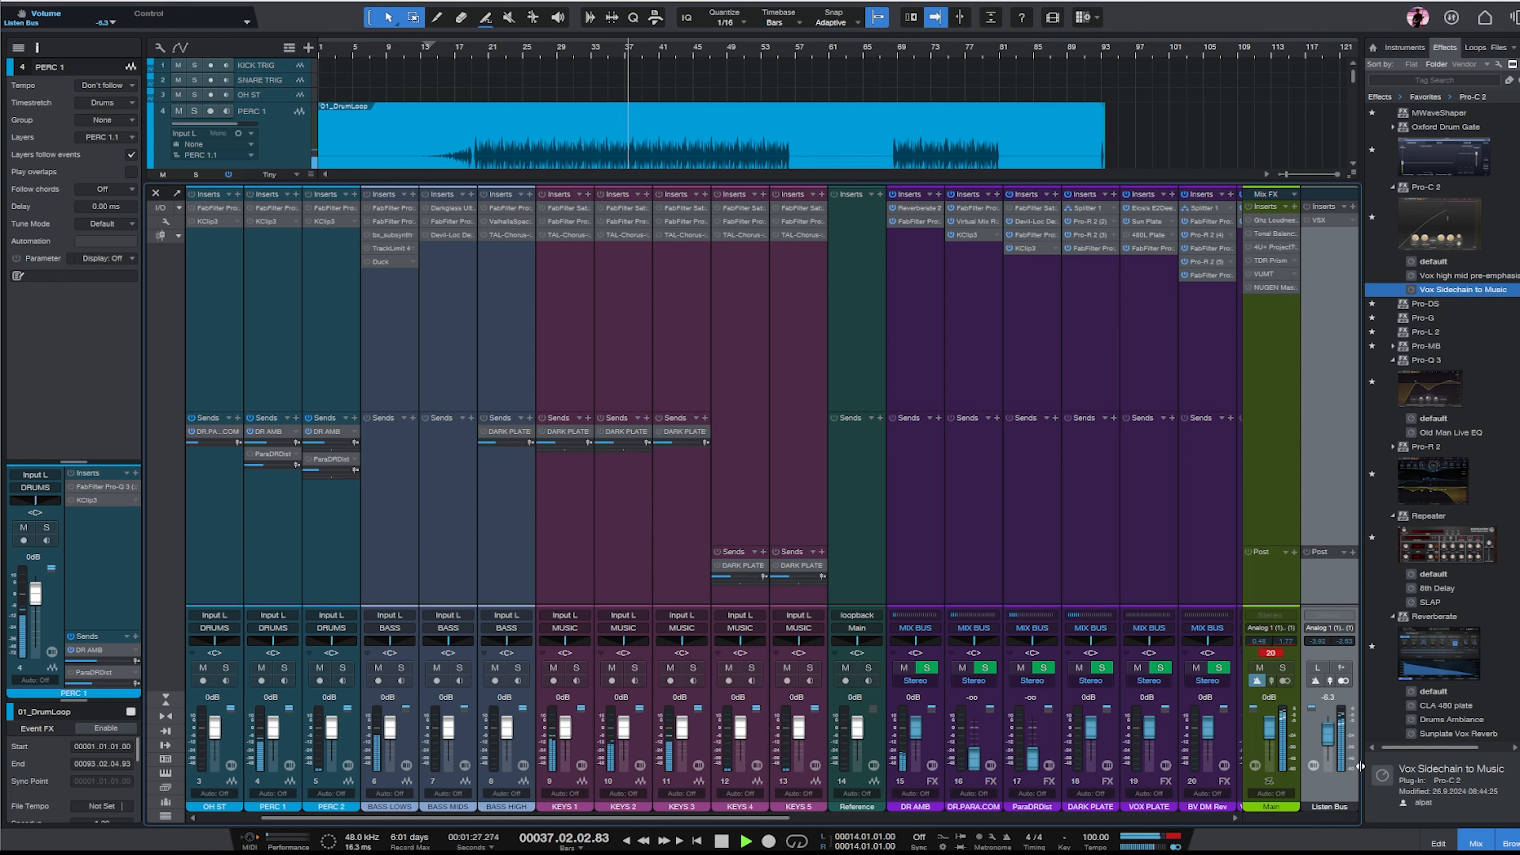
left_click(1476, 843)
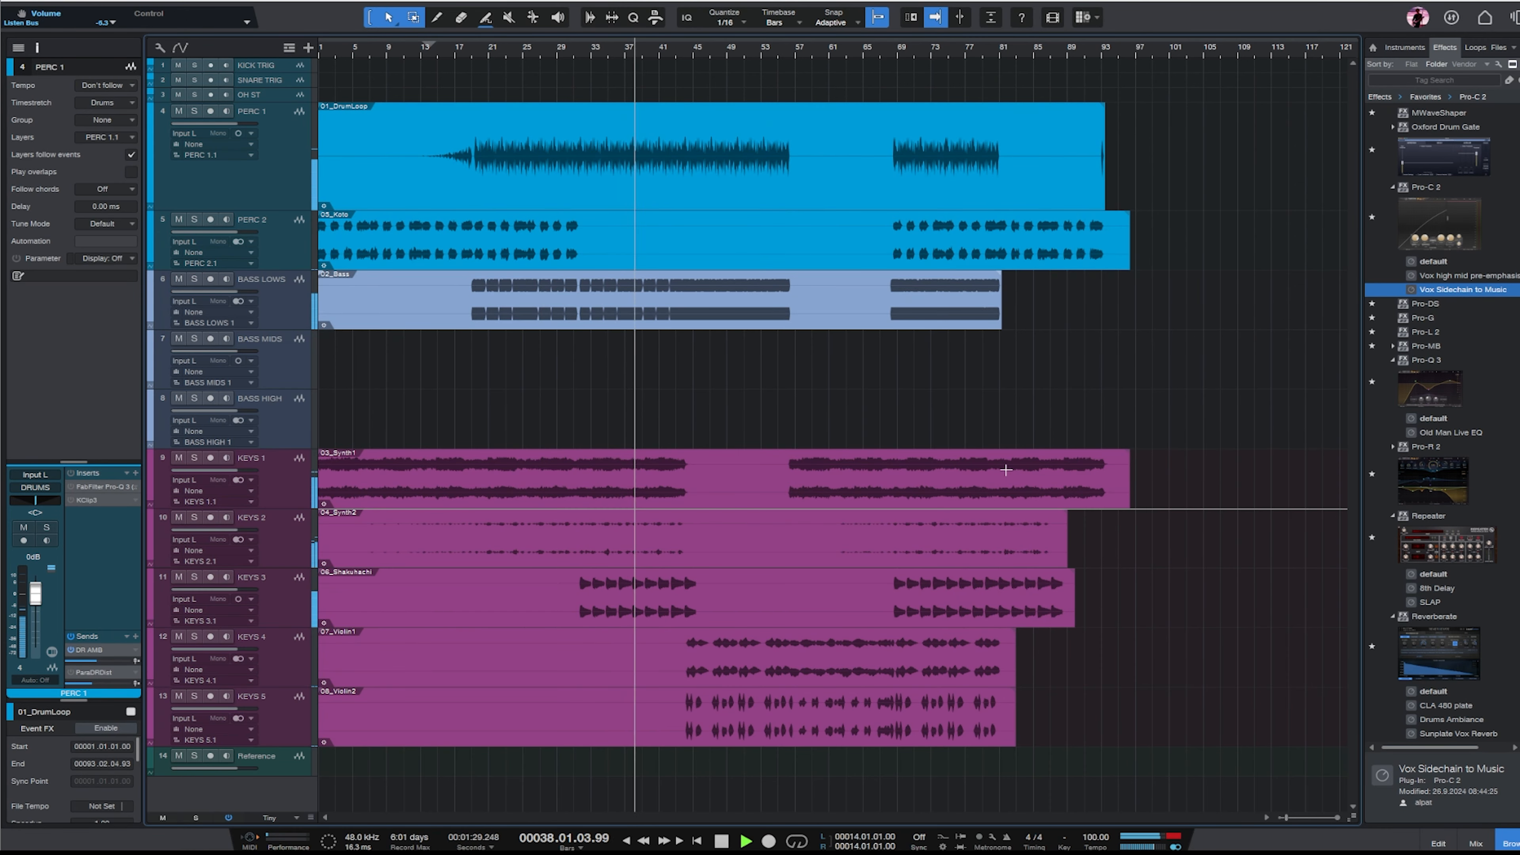
Solo PERC 1, raise the clip gain of the 01_DrumLoop event, and unsolo the track.
left_click(285, 183)
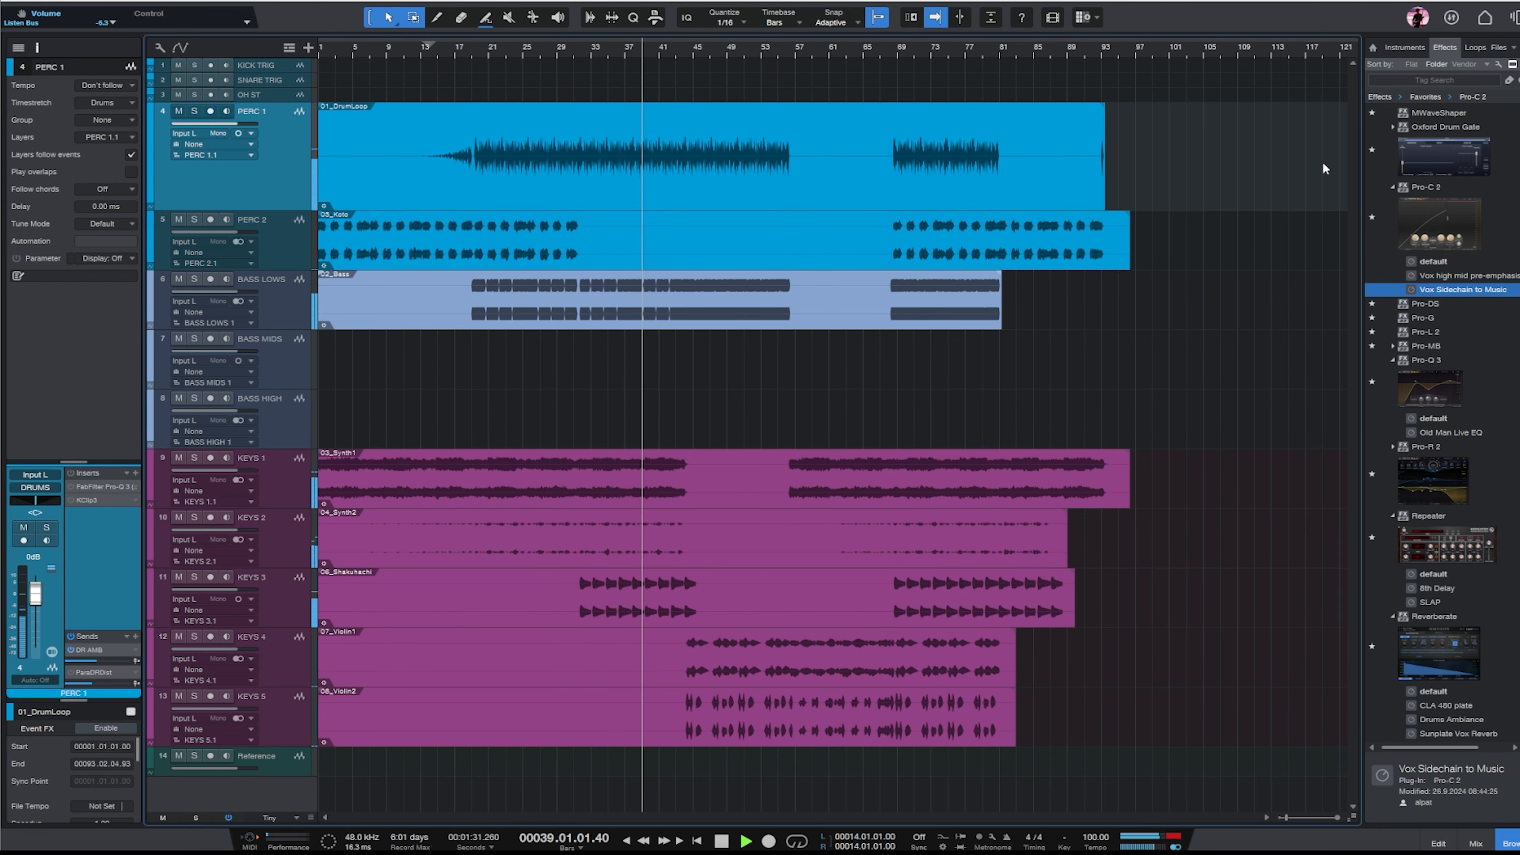
key("s")
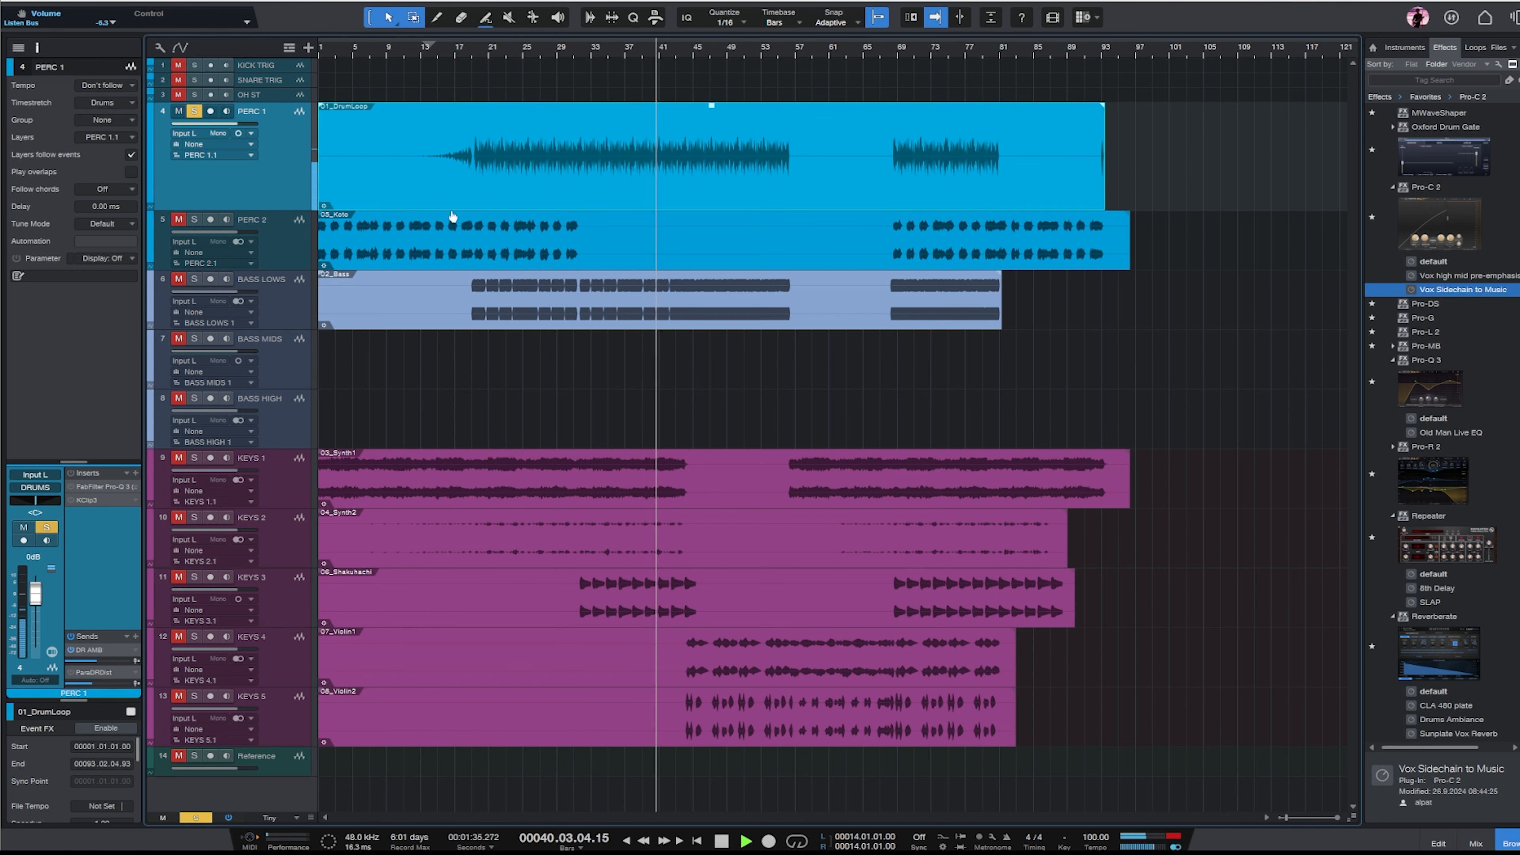
left_click_drag(711, 106, 713, 74)
key("s")
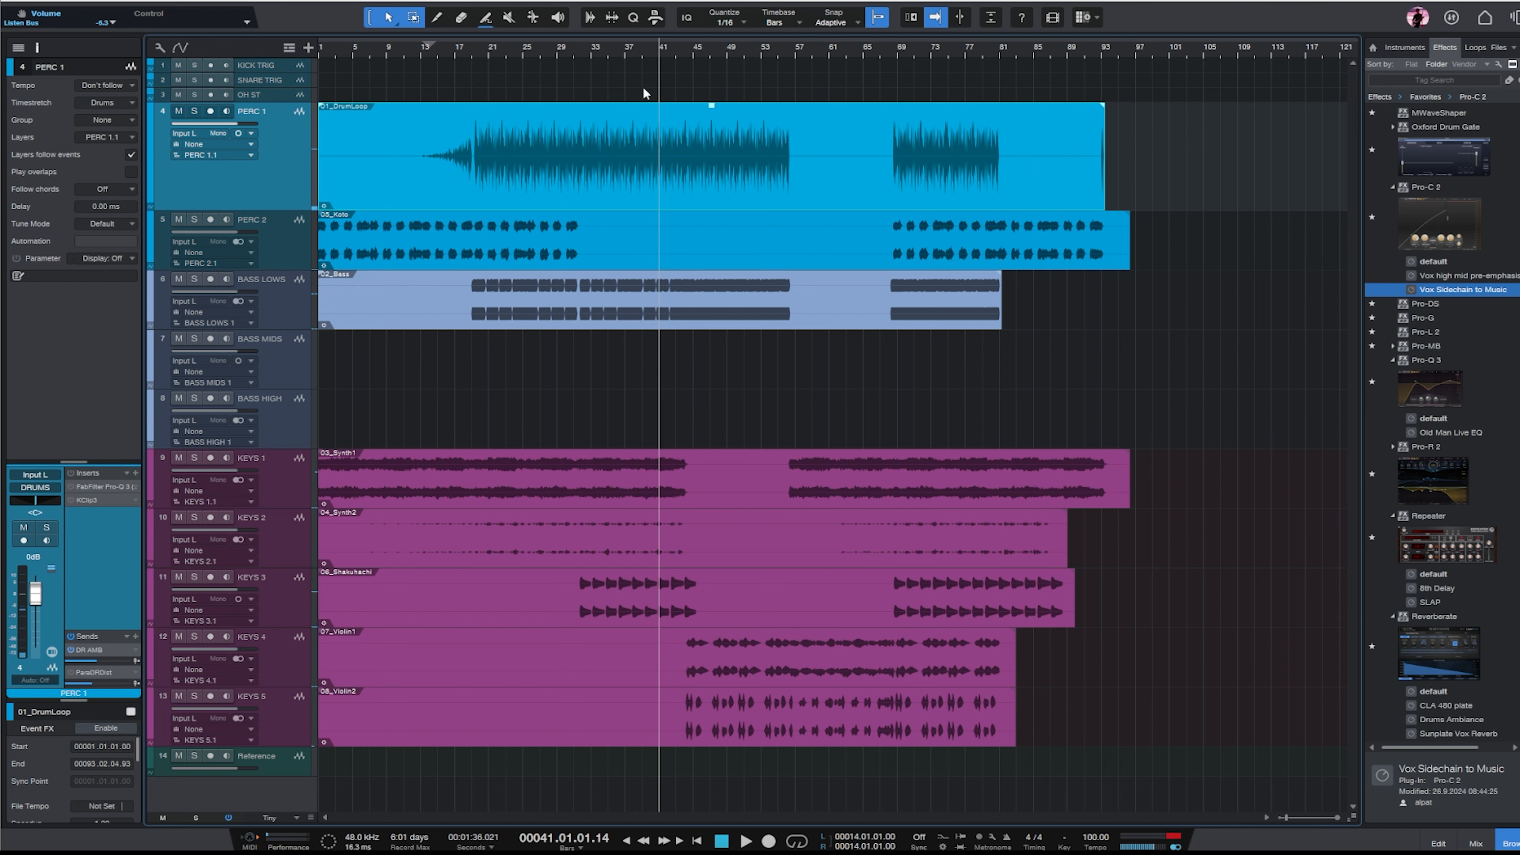
Solo the BASS LOWS track and audition its 02_Bass clip briefly.
left_click(263, 314)
key("s")
key("space")
key("space")
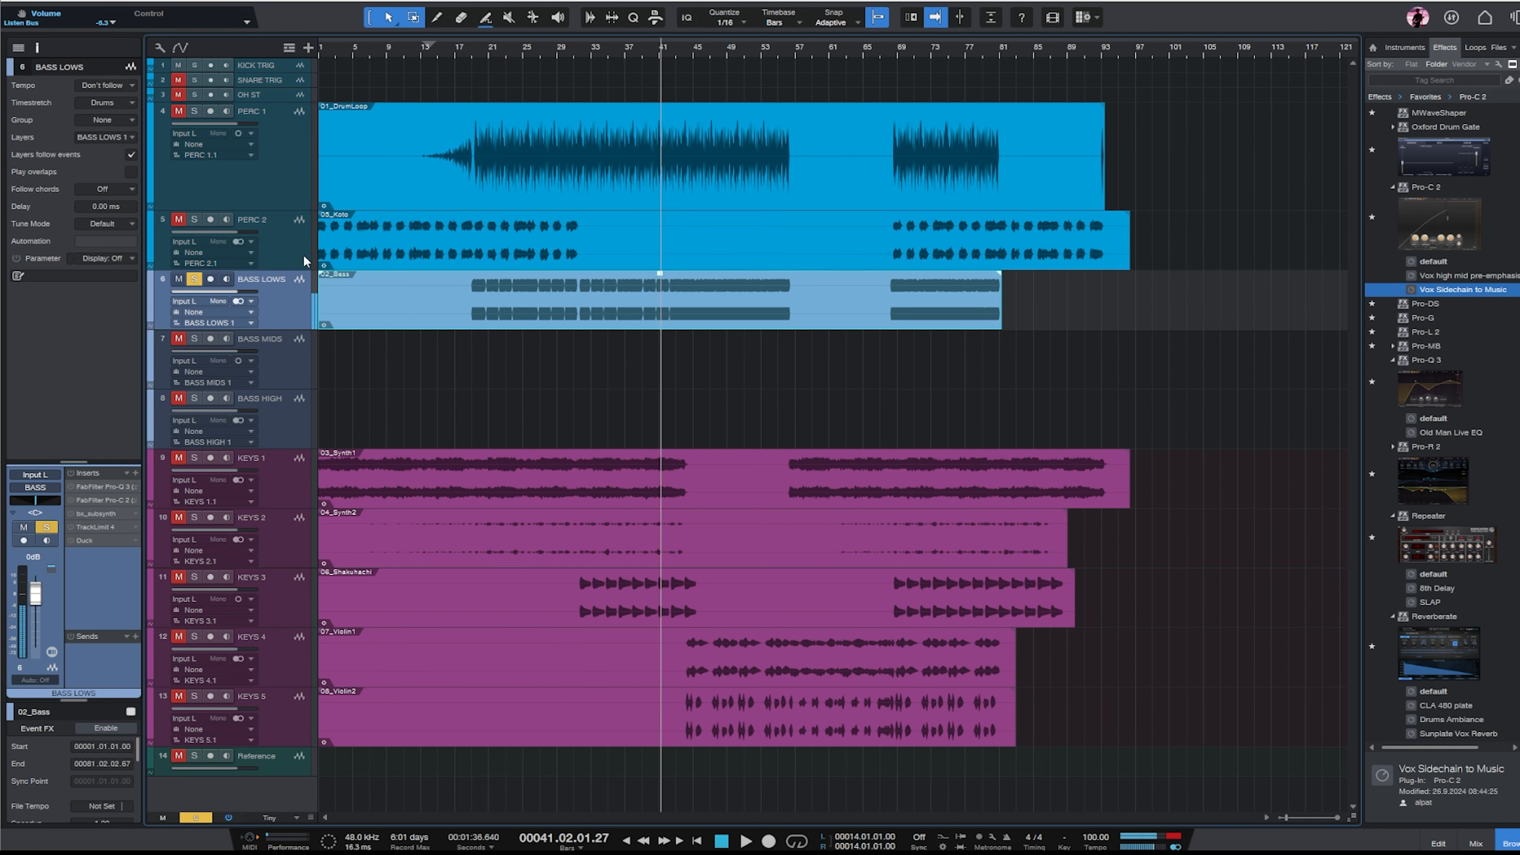
Solo only PERC 2 instead of BASS LOWS and audition the 05_Koto clip from bar 9.
left_click(303, 255)
left_click(384, 51)
key("s")
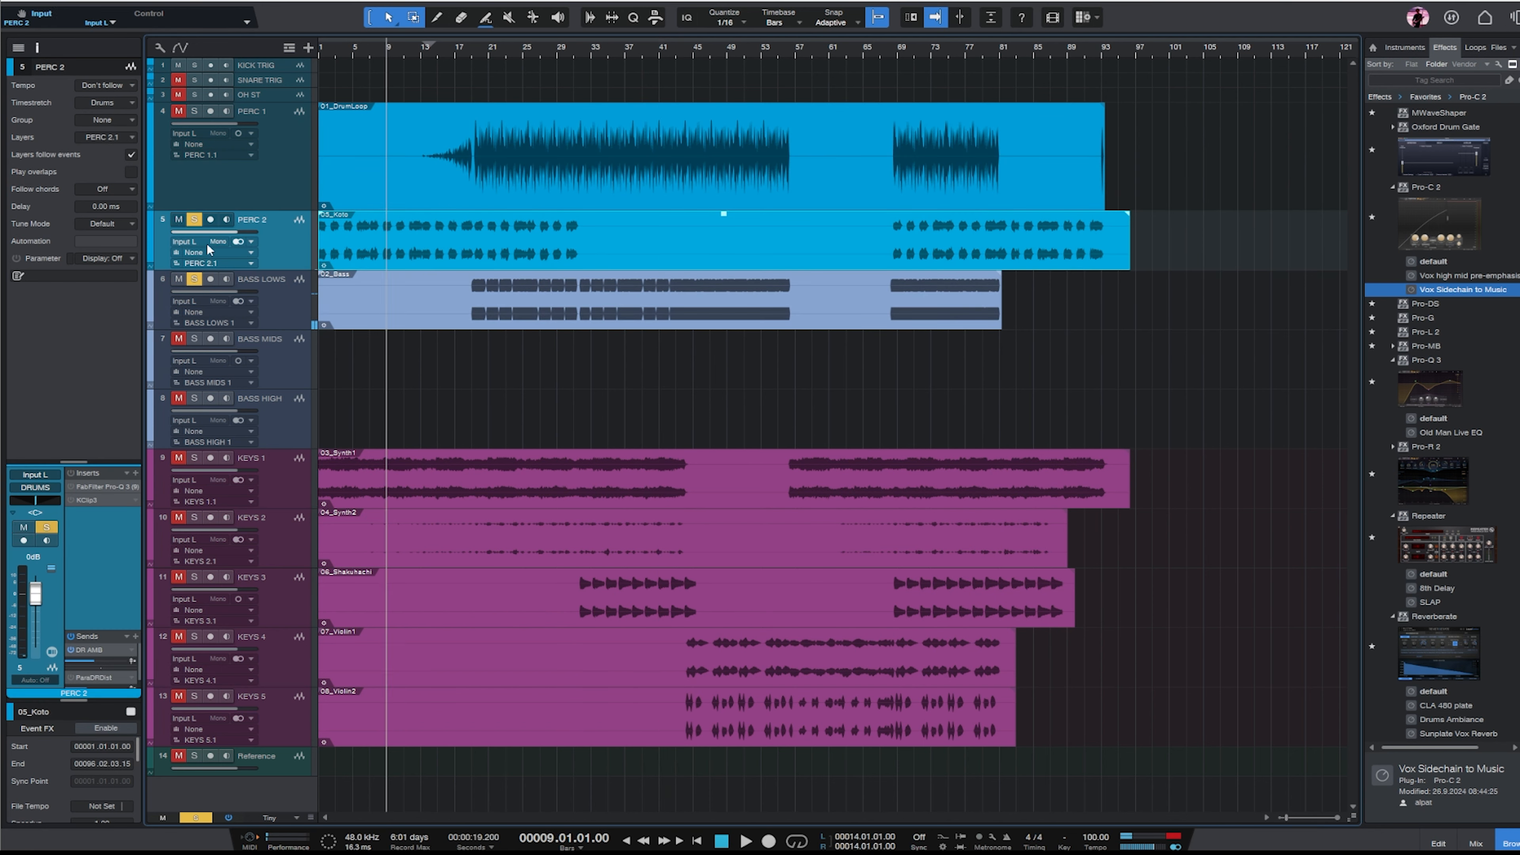
left_click(193, 279)
key("space")
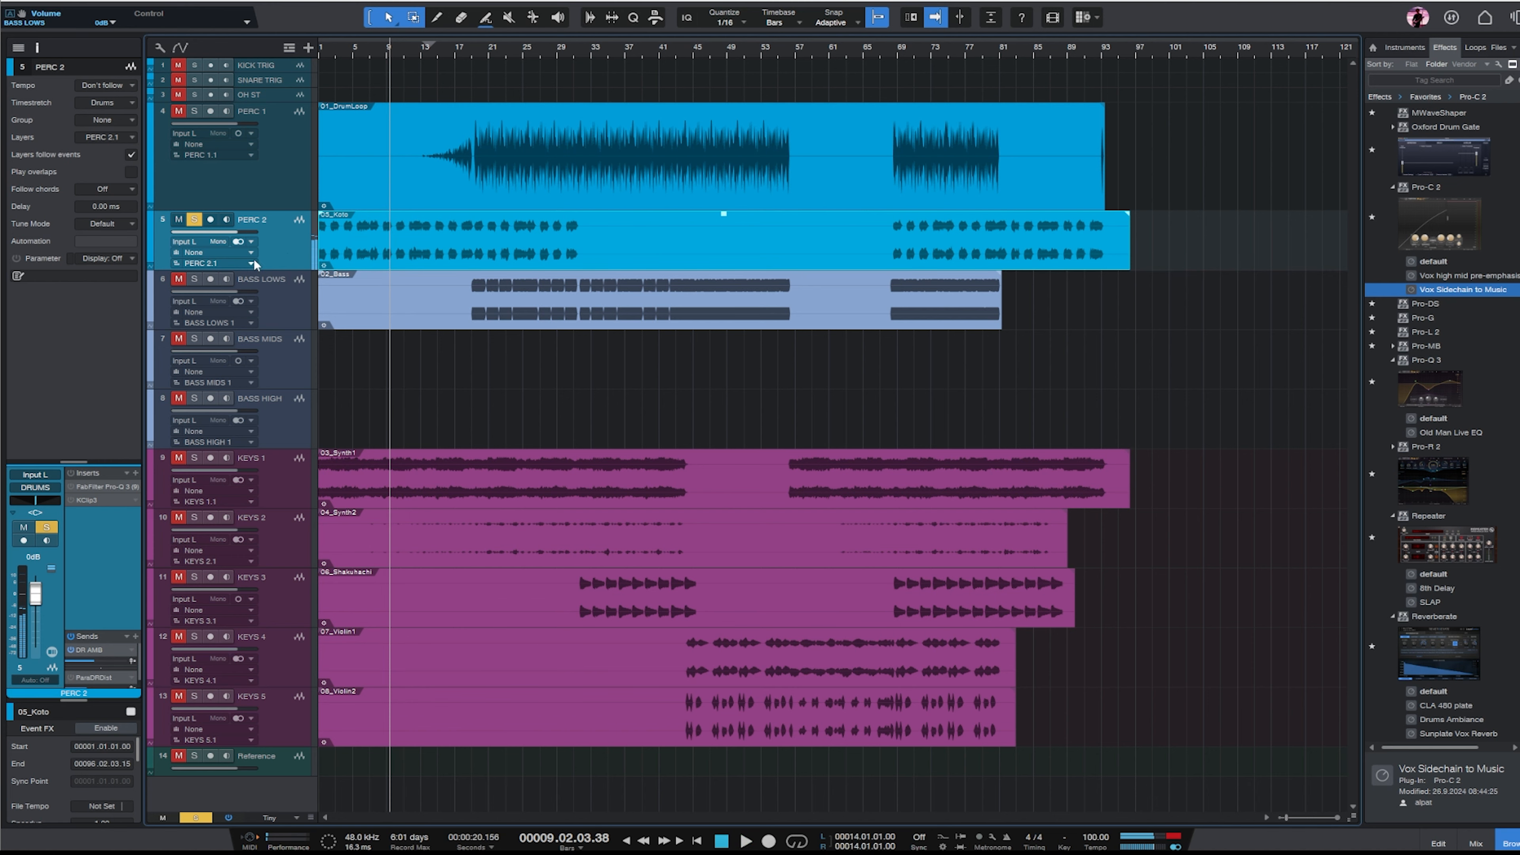
Duplicate the KEYS 5 track without its clip to get an additional keys track below it.
left_click(293, 732)
key("ctrl+Tab")
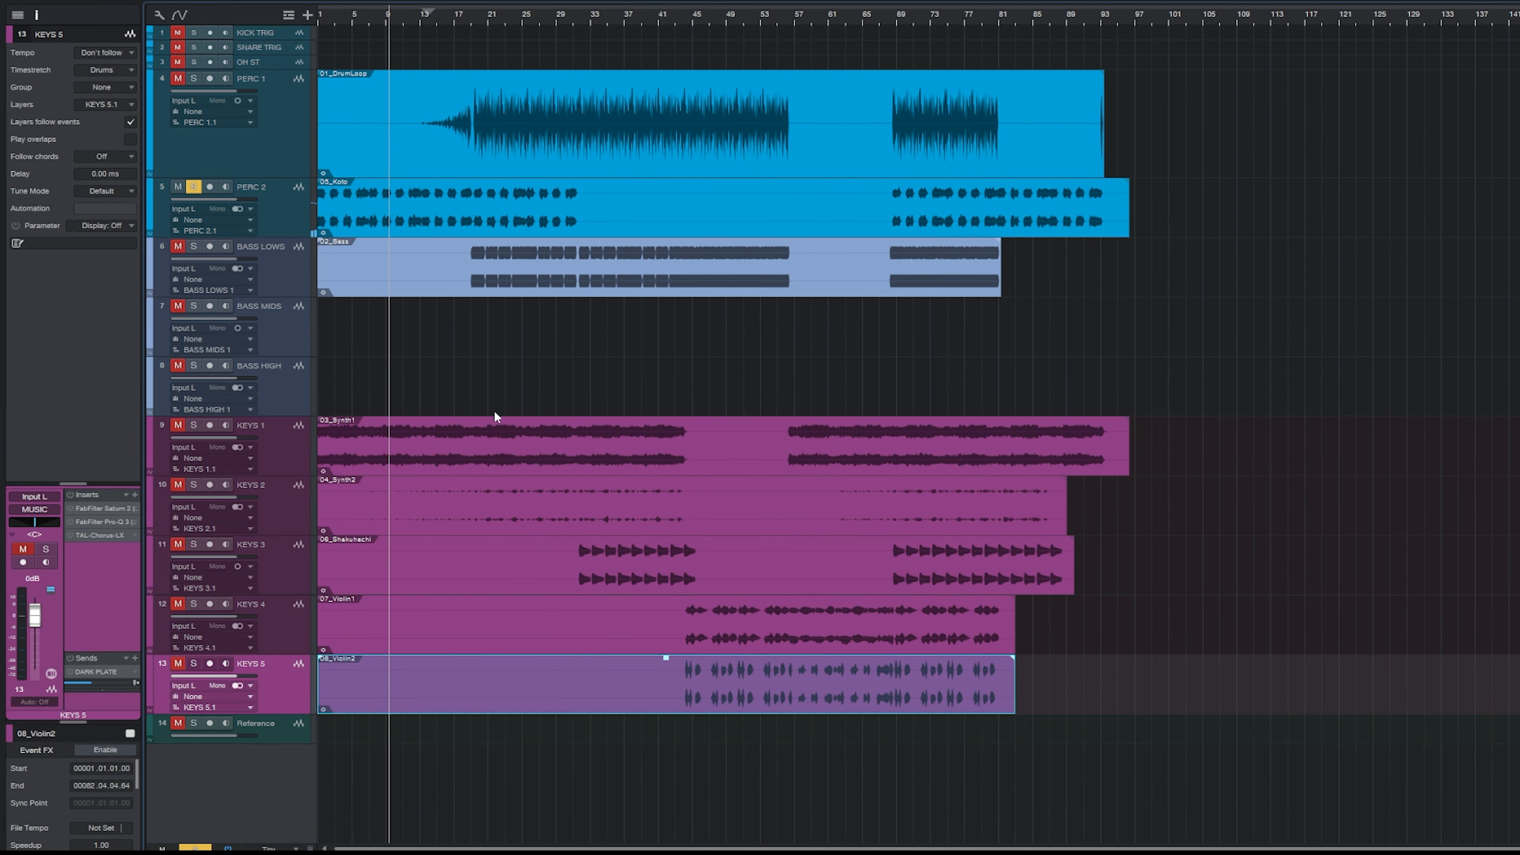
key("ctrl+Tab")
key("ctrl+d")
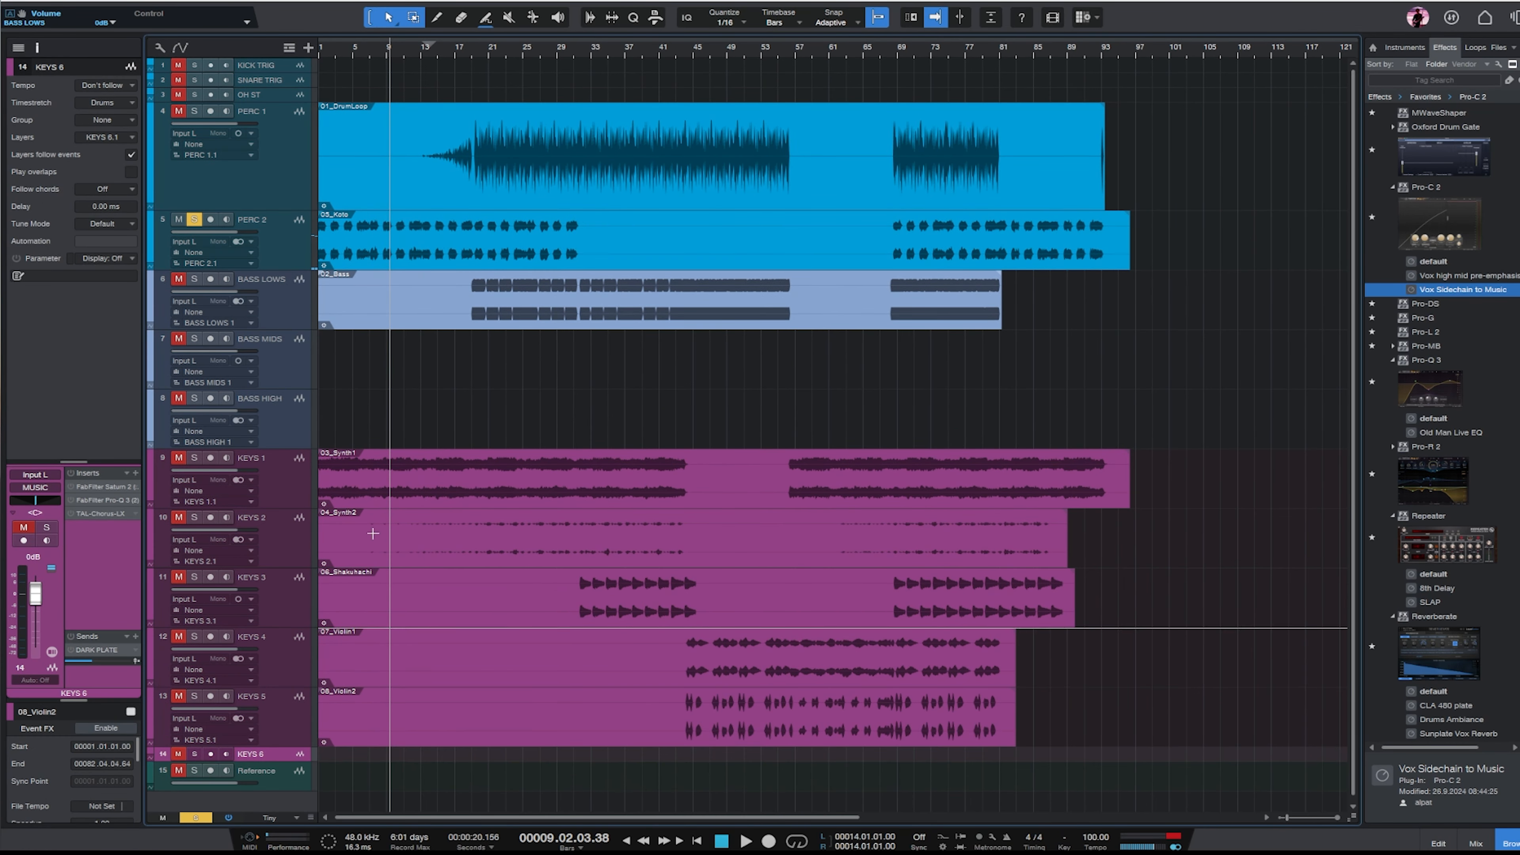
Move the 05_Koto clip from PERC 2 to the empty KEYS 6 track and delete the PERC 2 track.
scroll(502, 527, "down", 1)
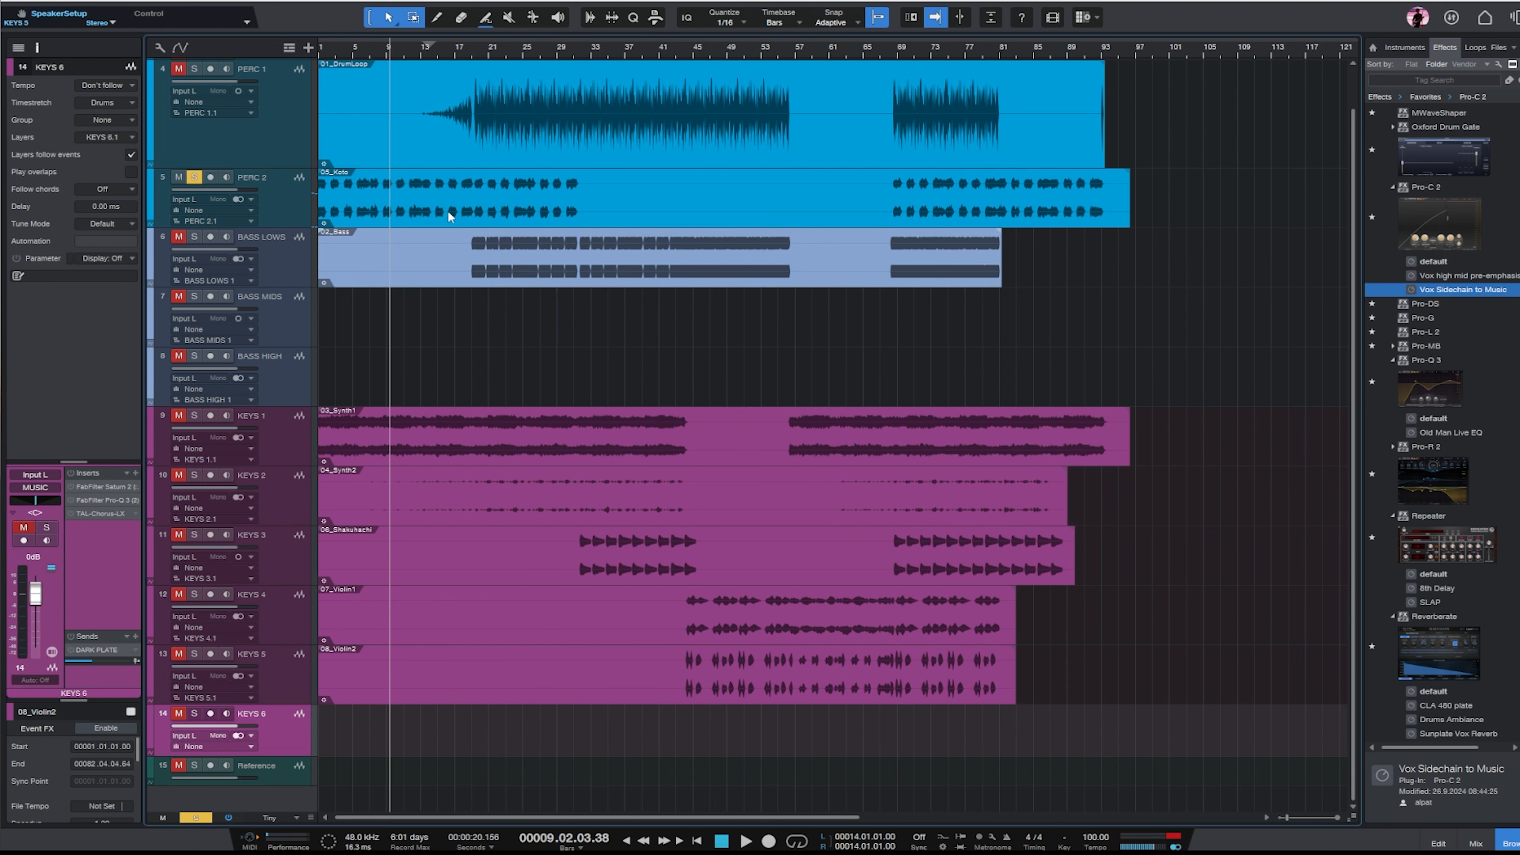
left_click_drag(451, 217, 237, 744)
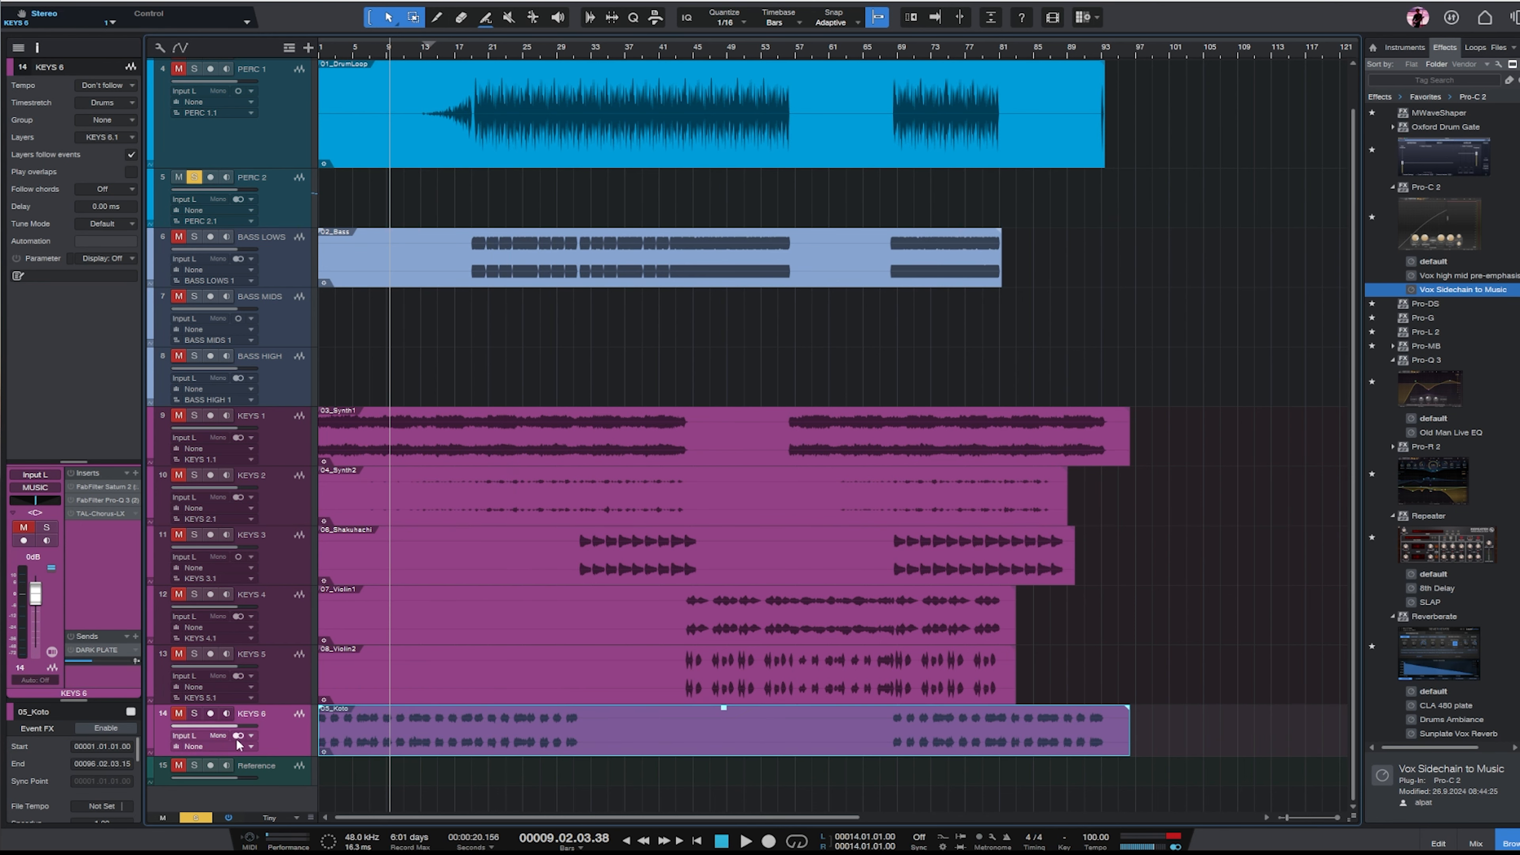
left_click(272, 199)
key("Delete")
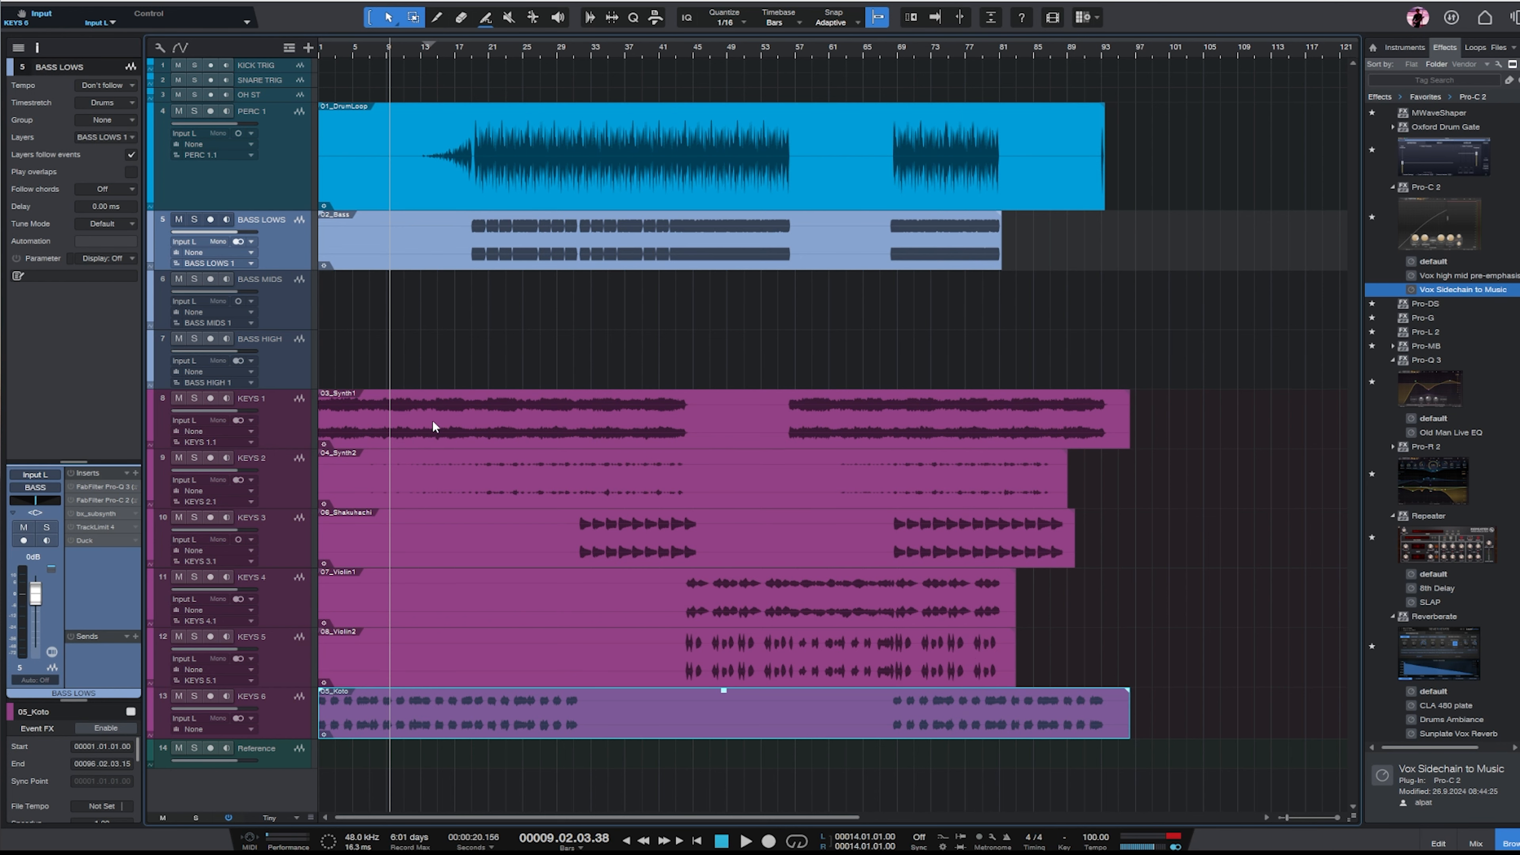
Solo KEYS 3, audition the 06_Shakuhachi clip from bar 34, and unsolo the track.
left_click(451, 476)
left_click(494, 538)
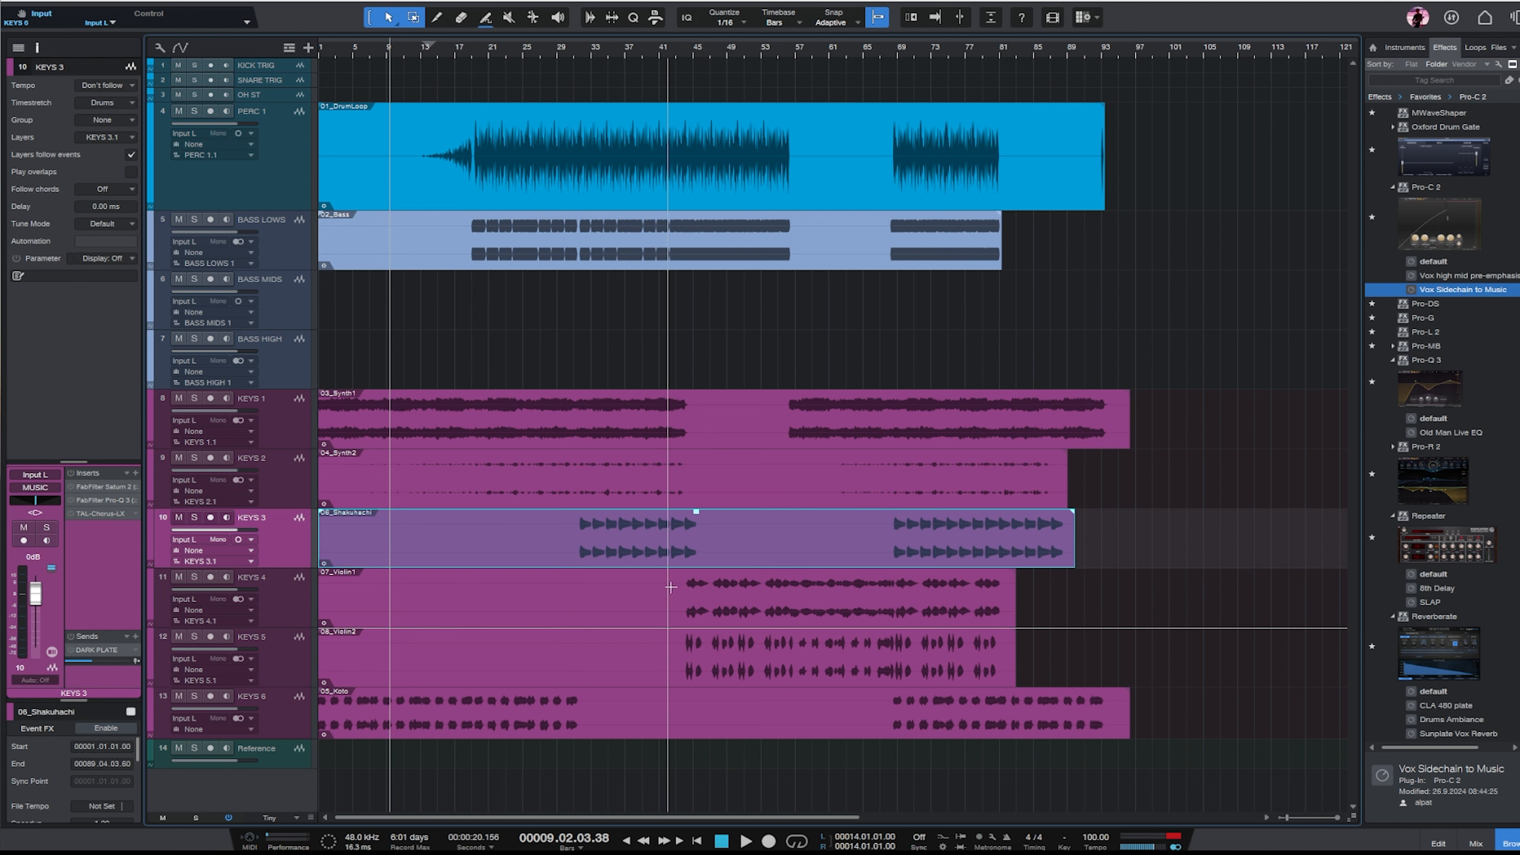
left_click(604, 59)
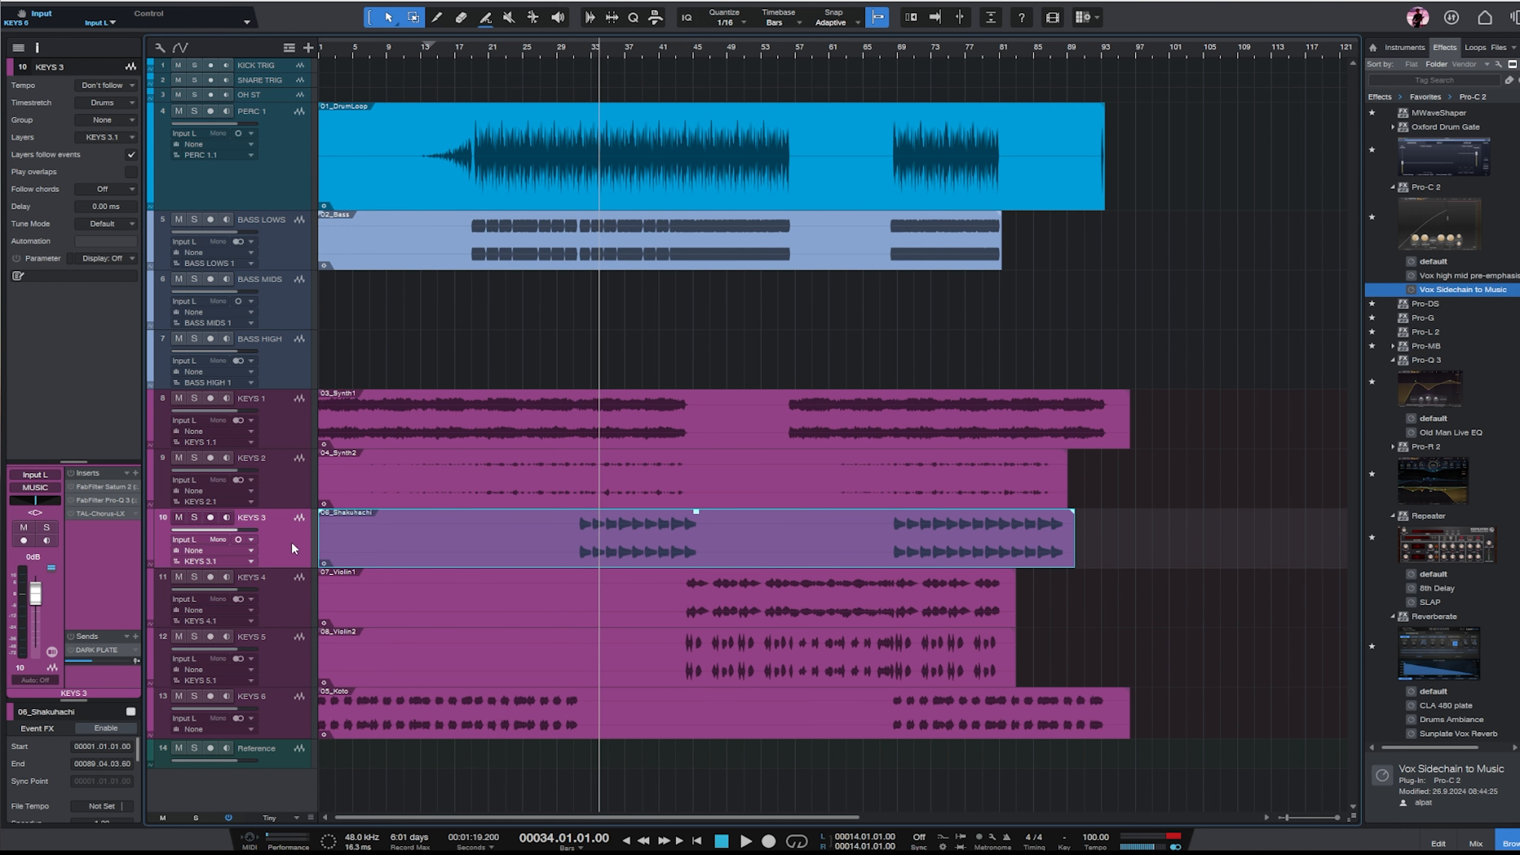
key("s")
key("space")
key("space")
key("s")
left_click(291, 613)
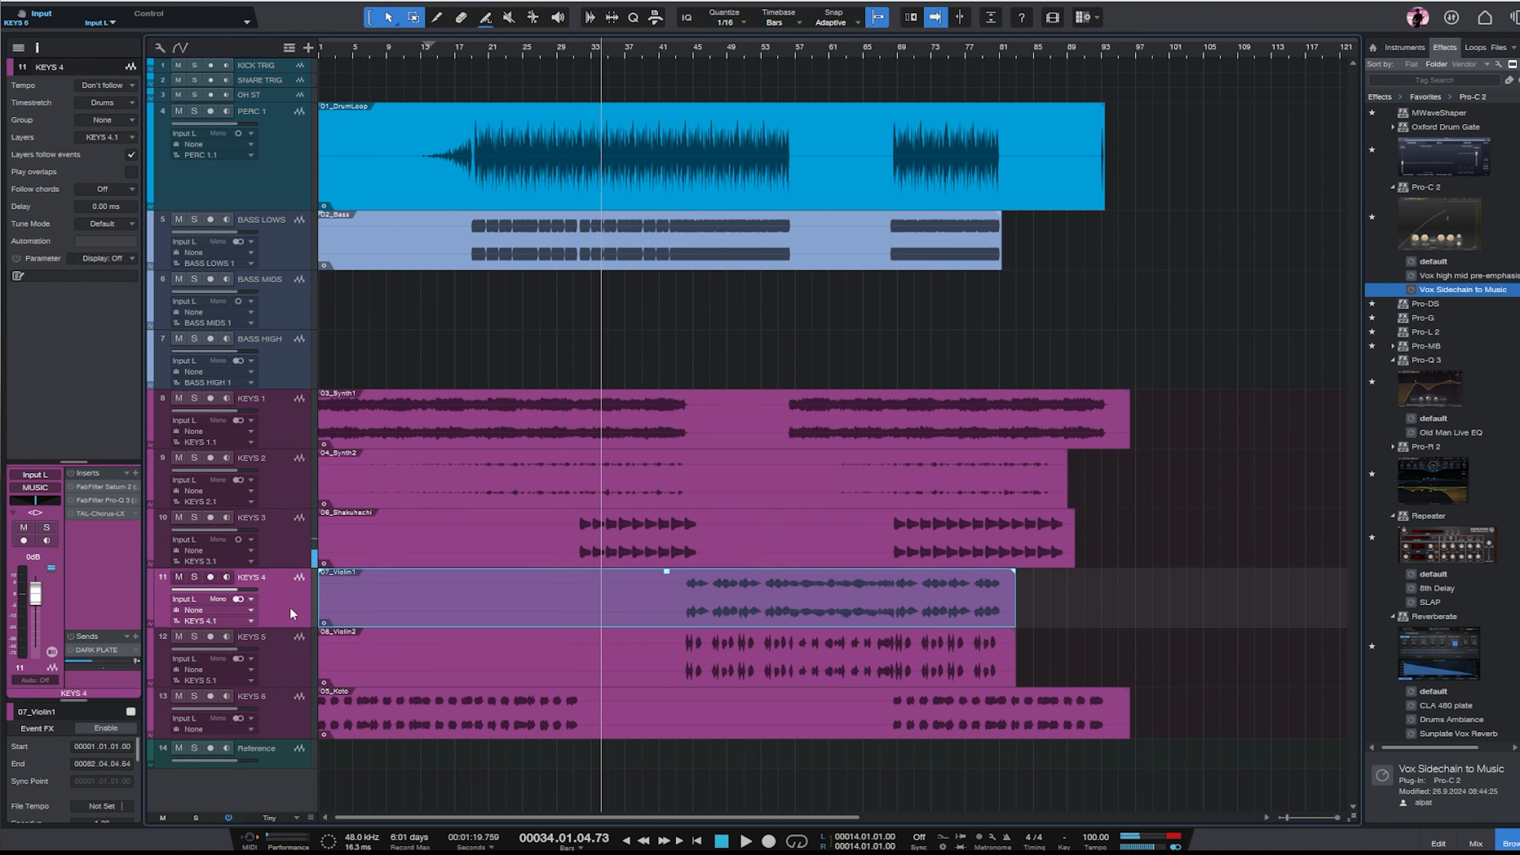
Solo PERC 1 and play the drum loop from around bar 28.
left_click(545, 58)
left_click(287, 180)
key("space")
key("s")
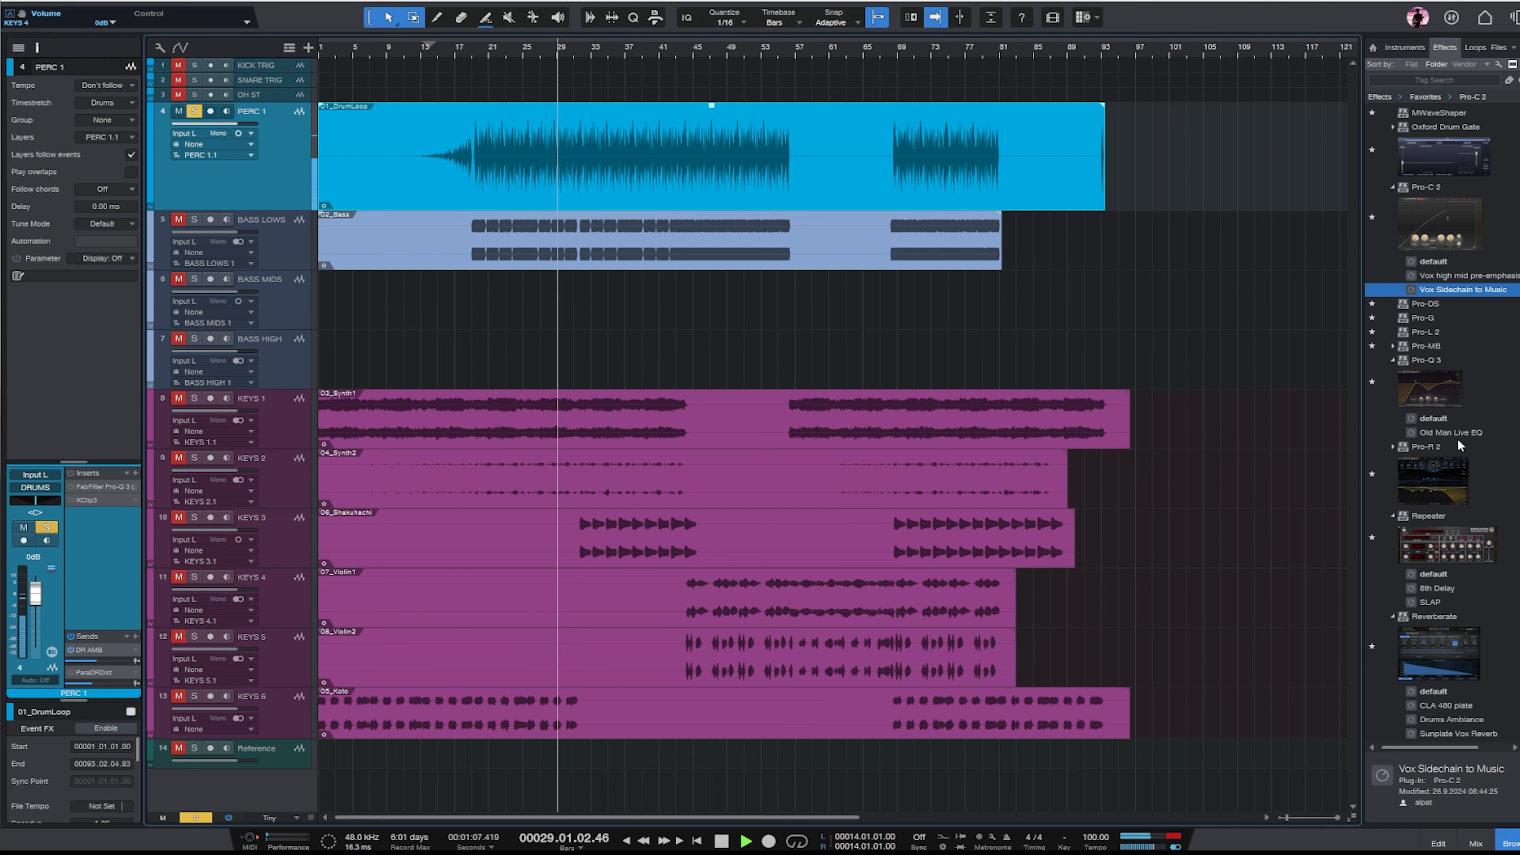
Add ShaperBox 3 to PERC 1 and lower its mid/high band split to about 238 Hz.
scroll(1401, 502, "down", 8)
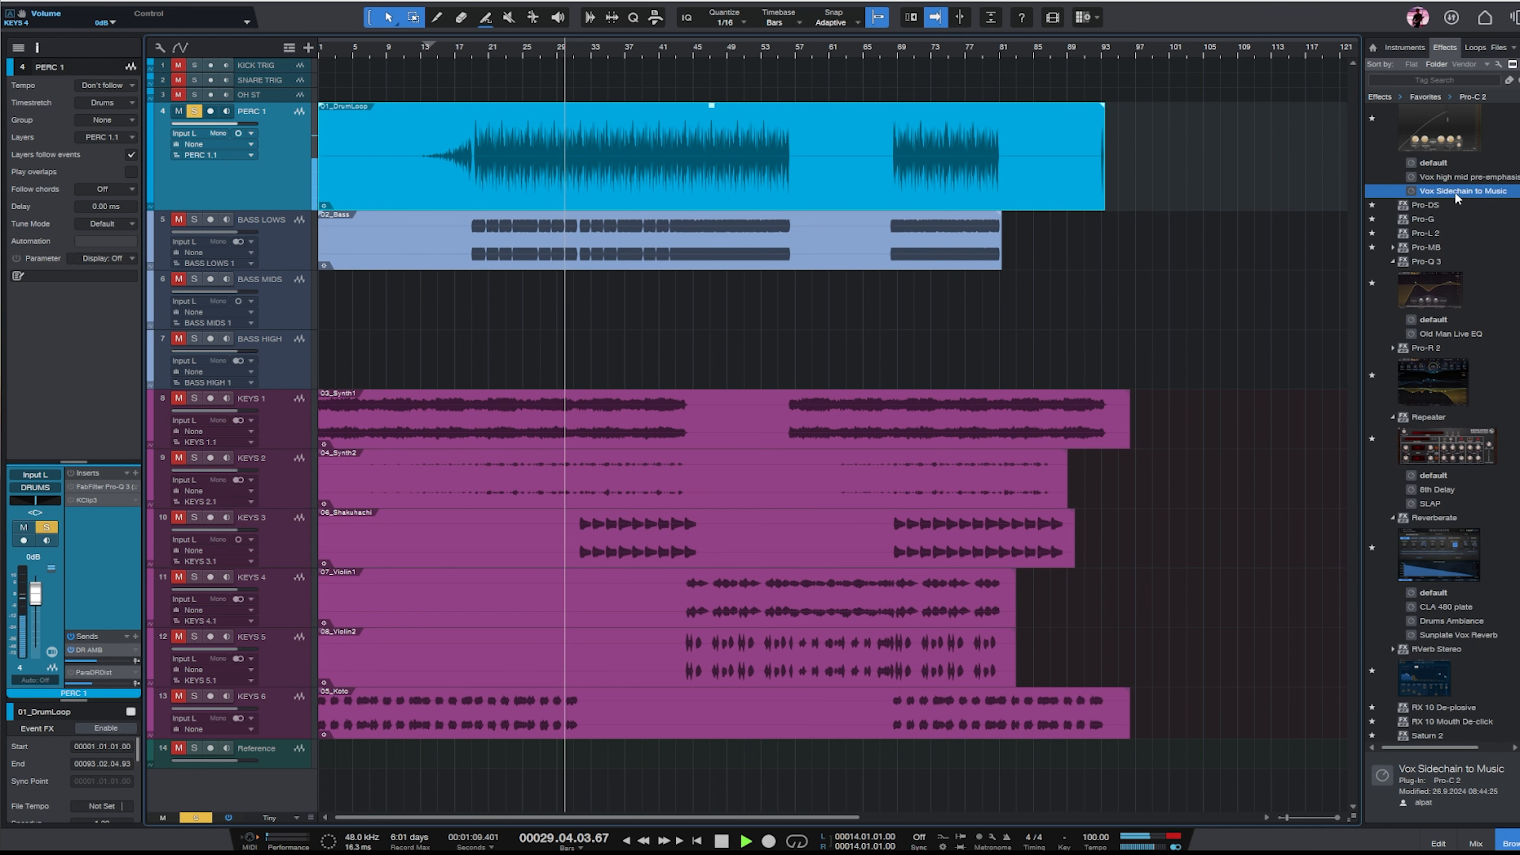
left_click_drag(1400, 502, 267, 195)
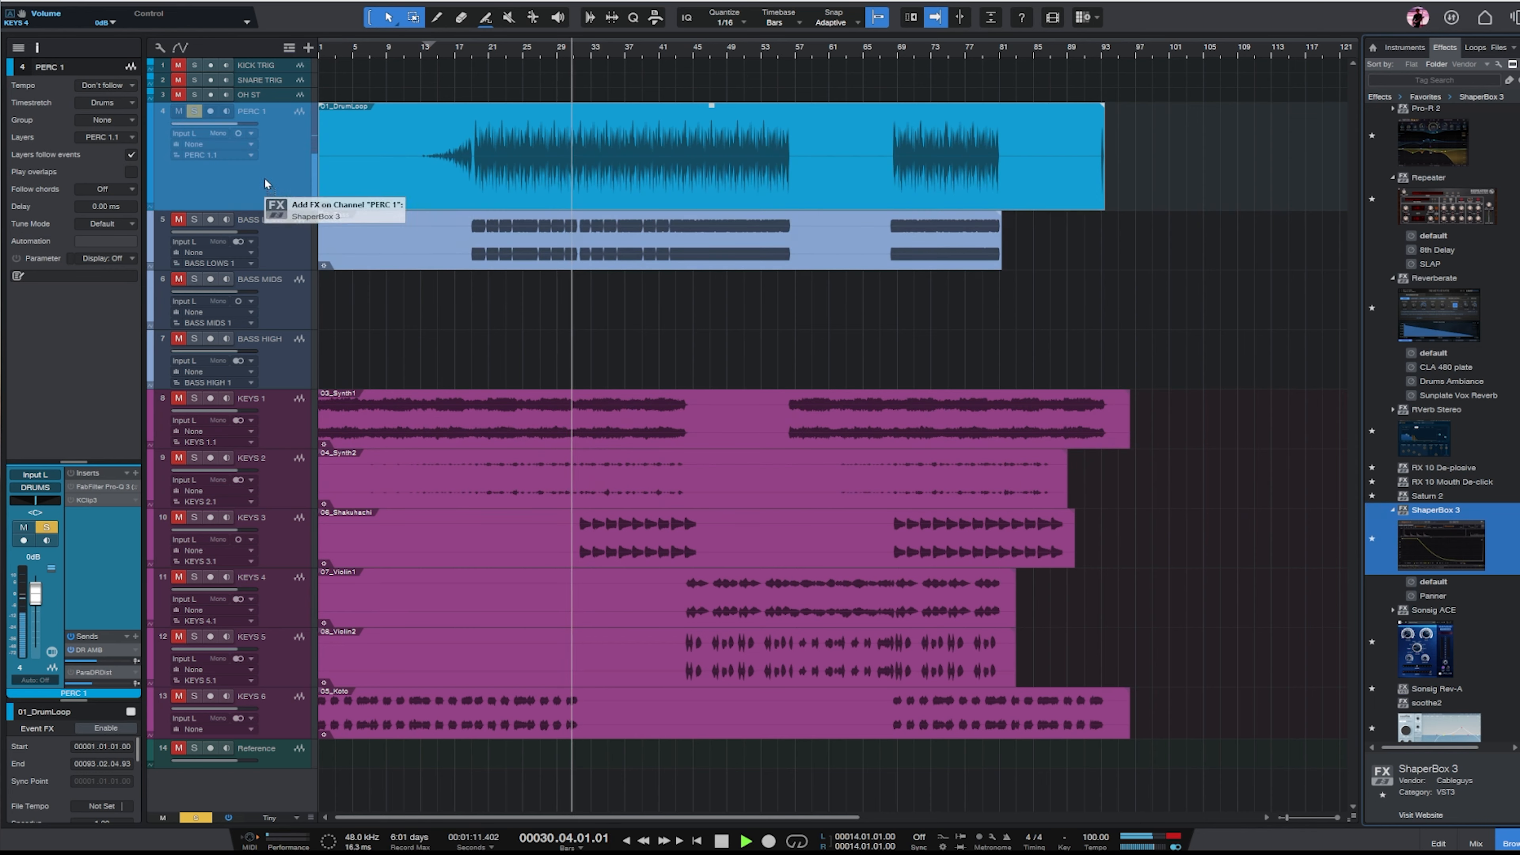
left_click_drag(1017, 186, 591, 182)
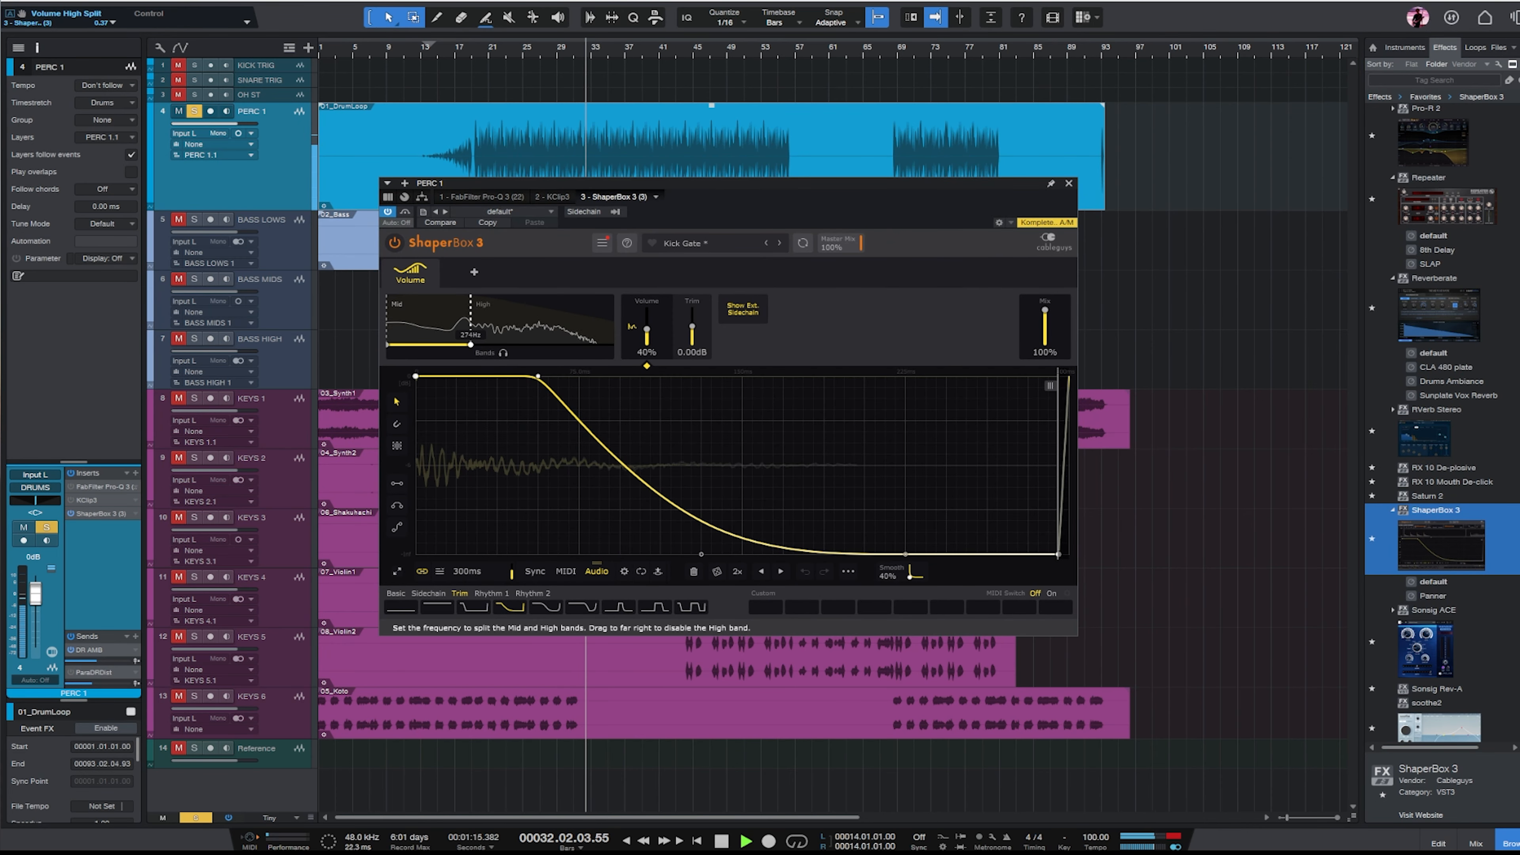
left_click_drag(603, 314, 465, 328)
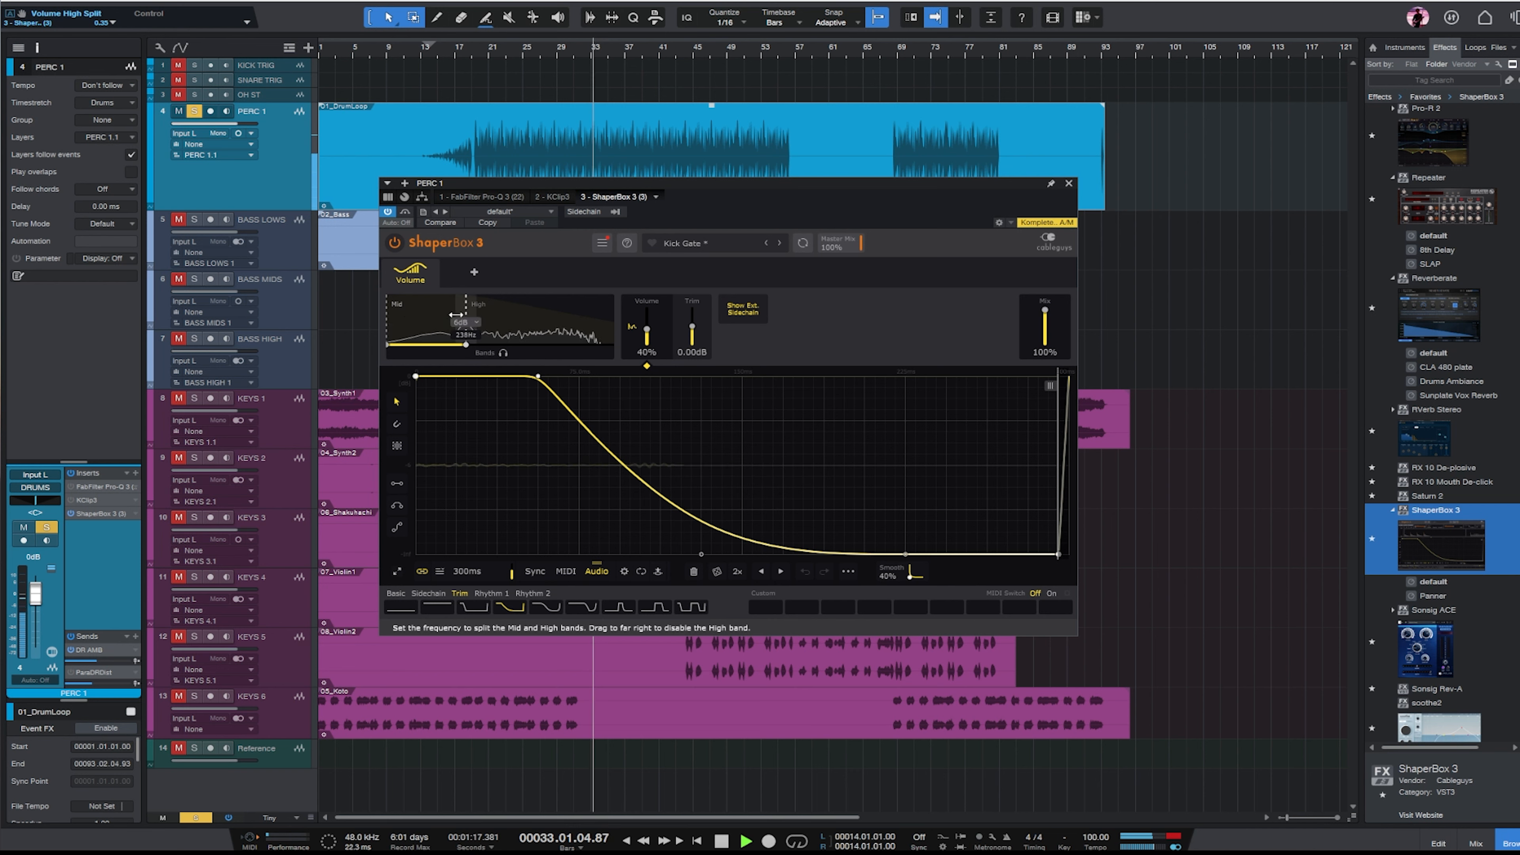
Enable the KClip3 insert on PERC 1 and raise its input gain to 6.8 dB.
left_click(86, 500)
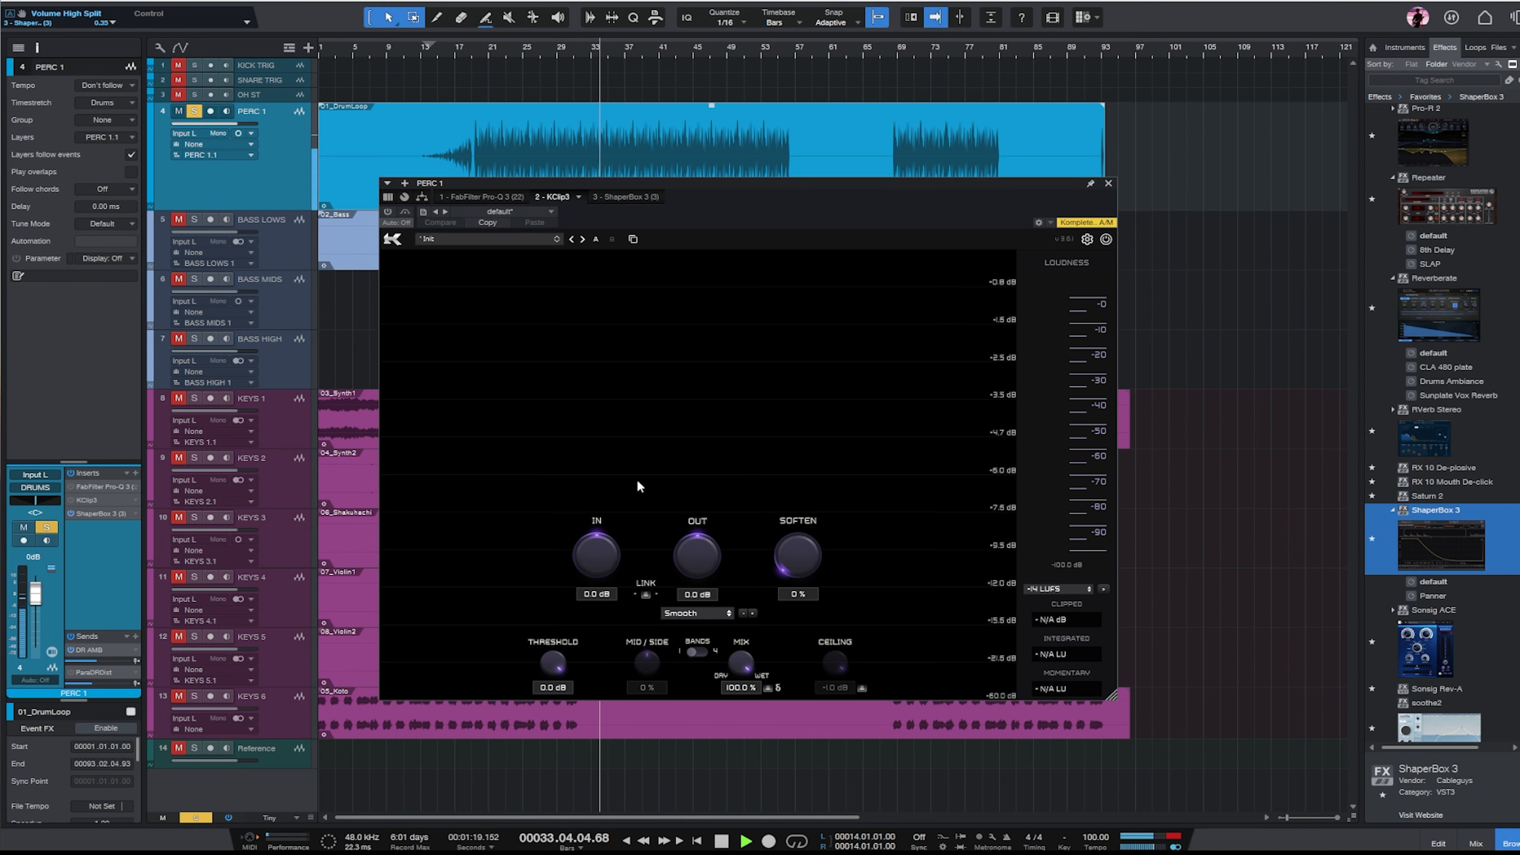
left_click(390, 210)
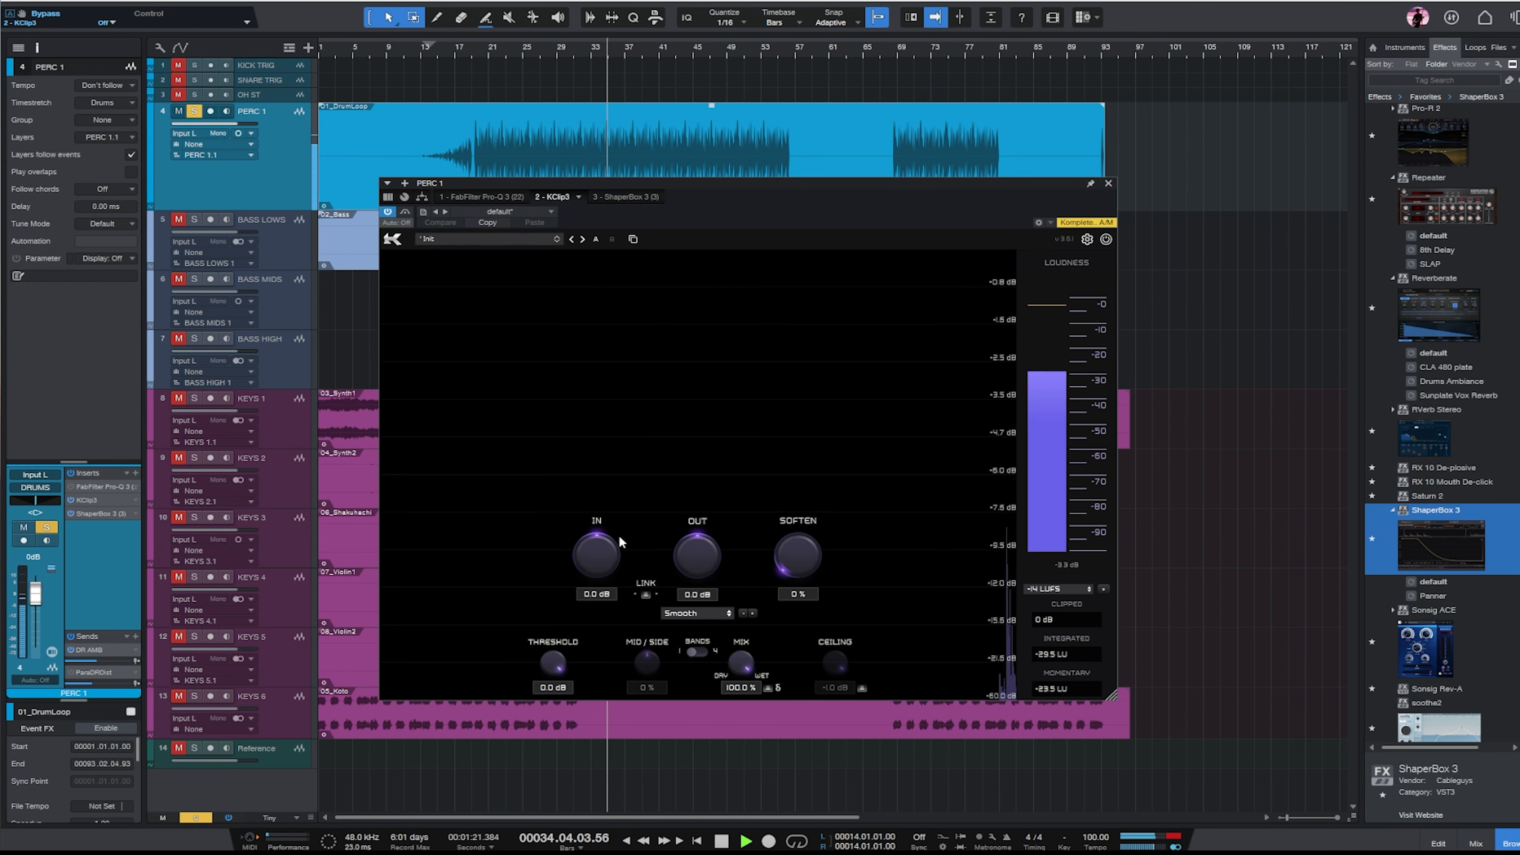
scroll(598, 552, "up", 3)
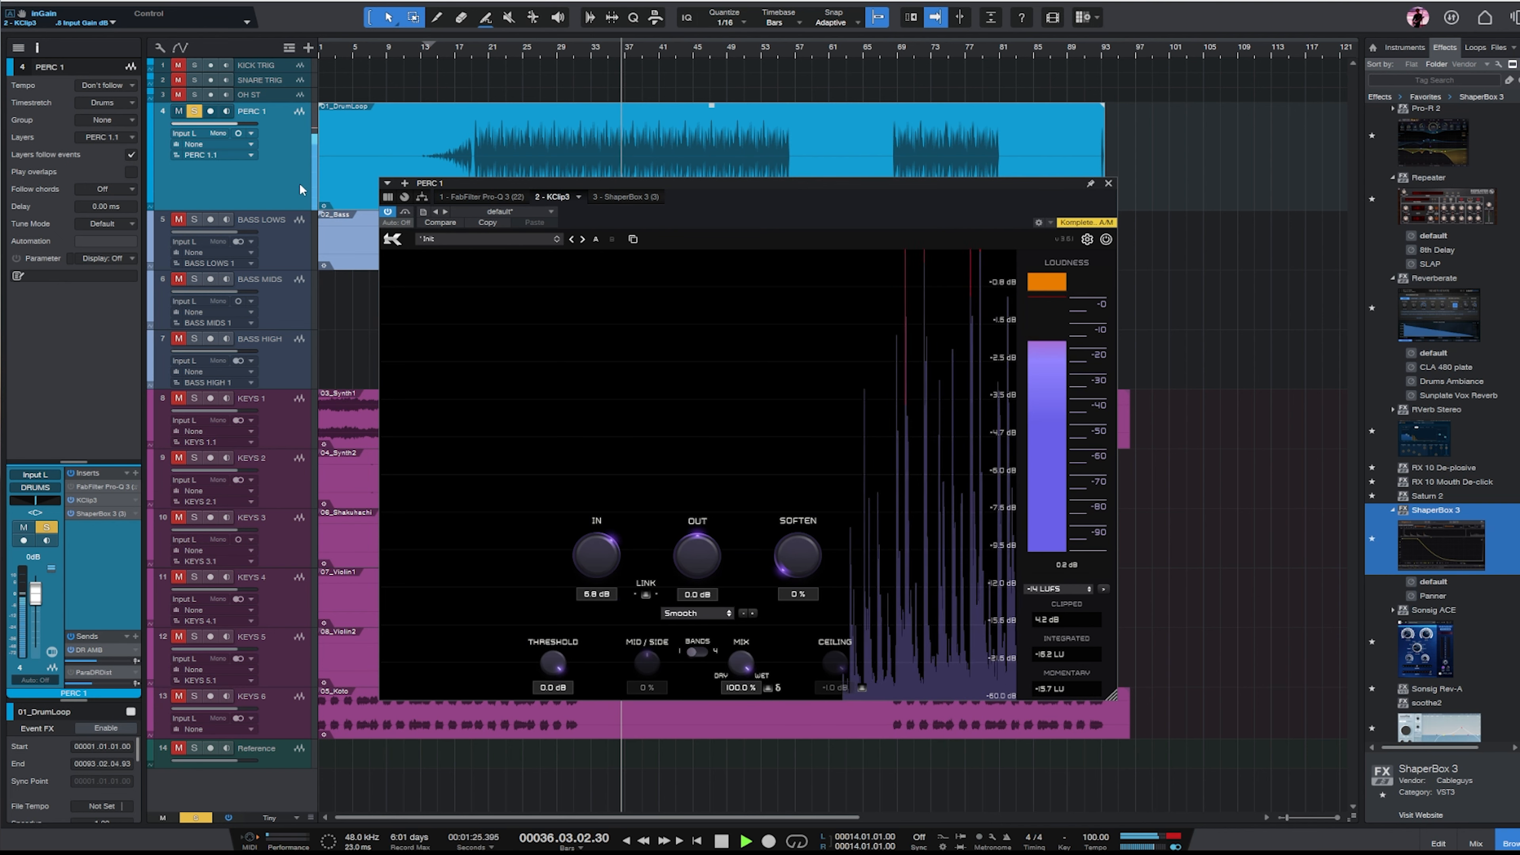
left_click(1108, 183)
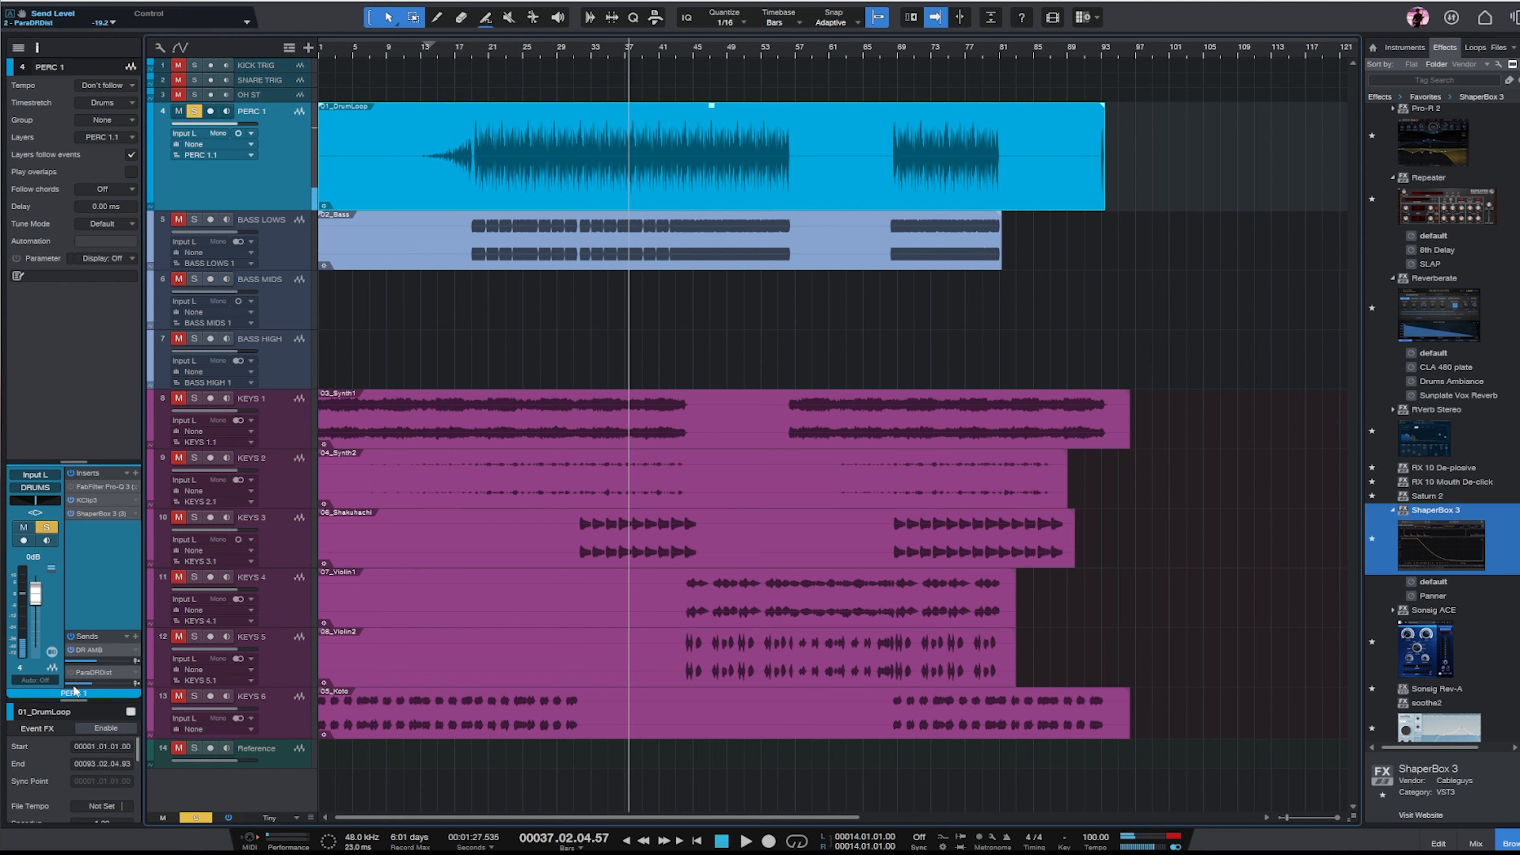
Enlarge PERC 1's sends area, set the DR AMB send level to -38.3 dB, and audition the drum loop.
left_click_drag(101, 618, 76, 591)
left_click(531, 55)
key("space")
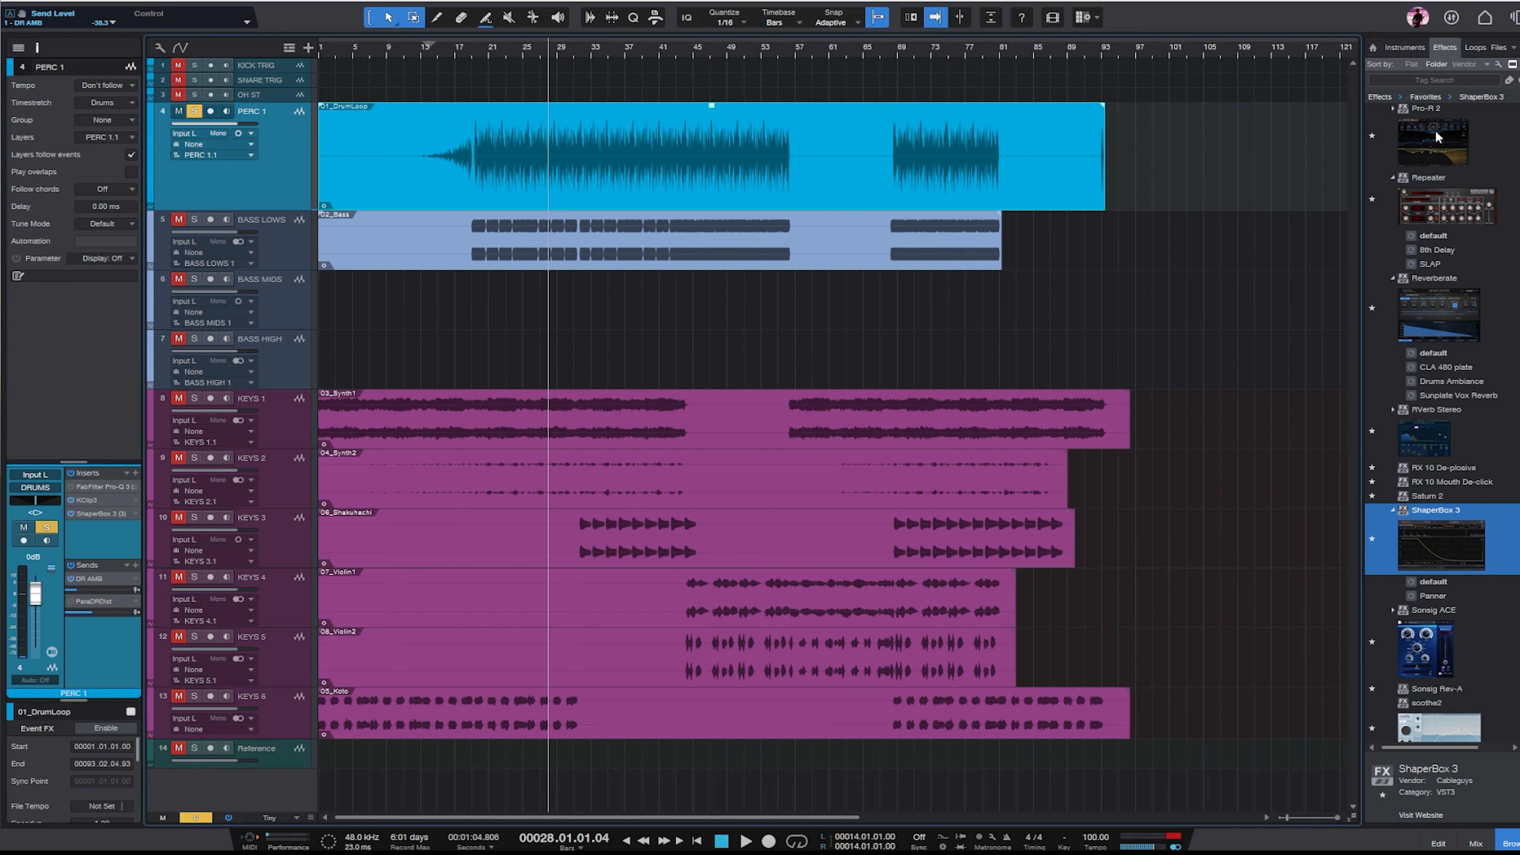
Duplicate the PERC 1 track with its inserts and sends and show the result in the mixer.
left_click(1474, 843)
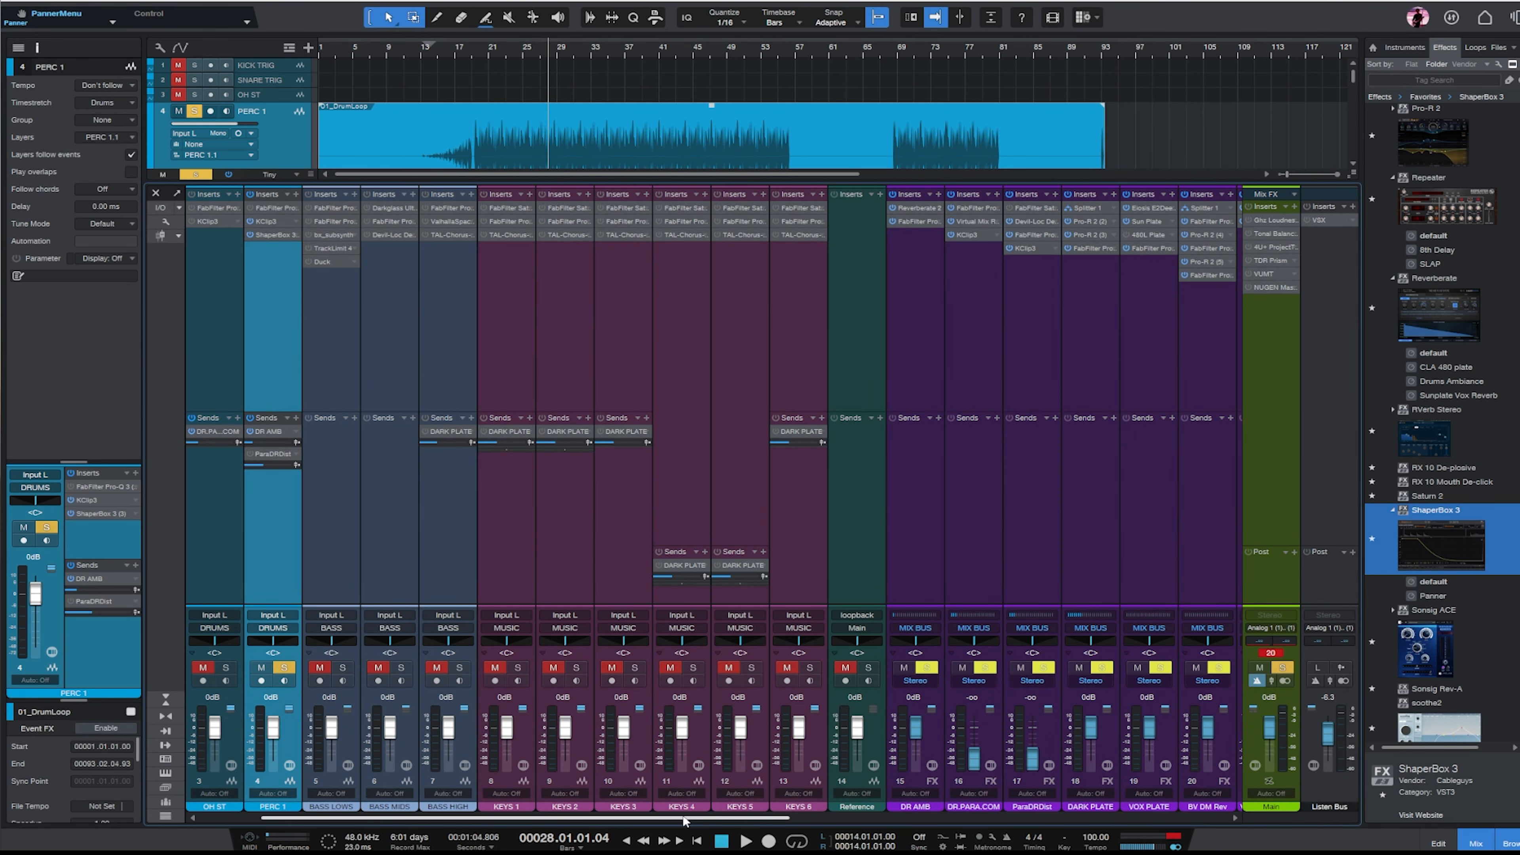
left_click(1475, 843)
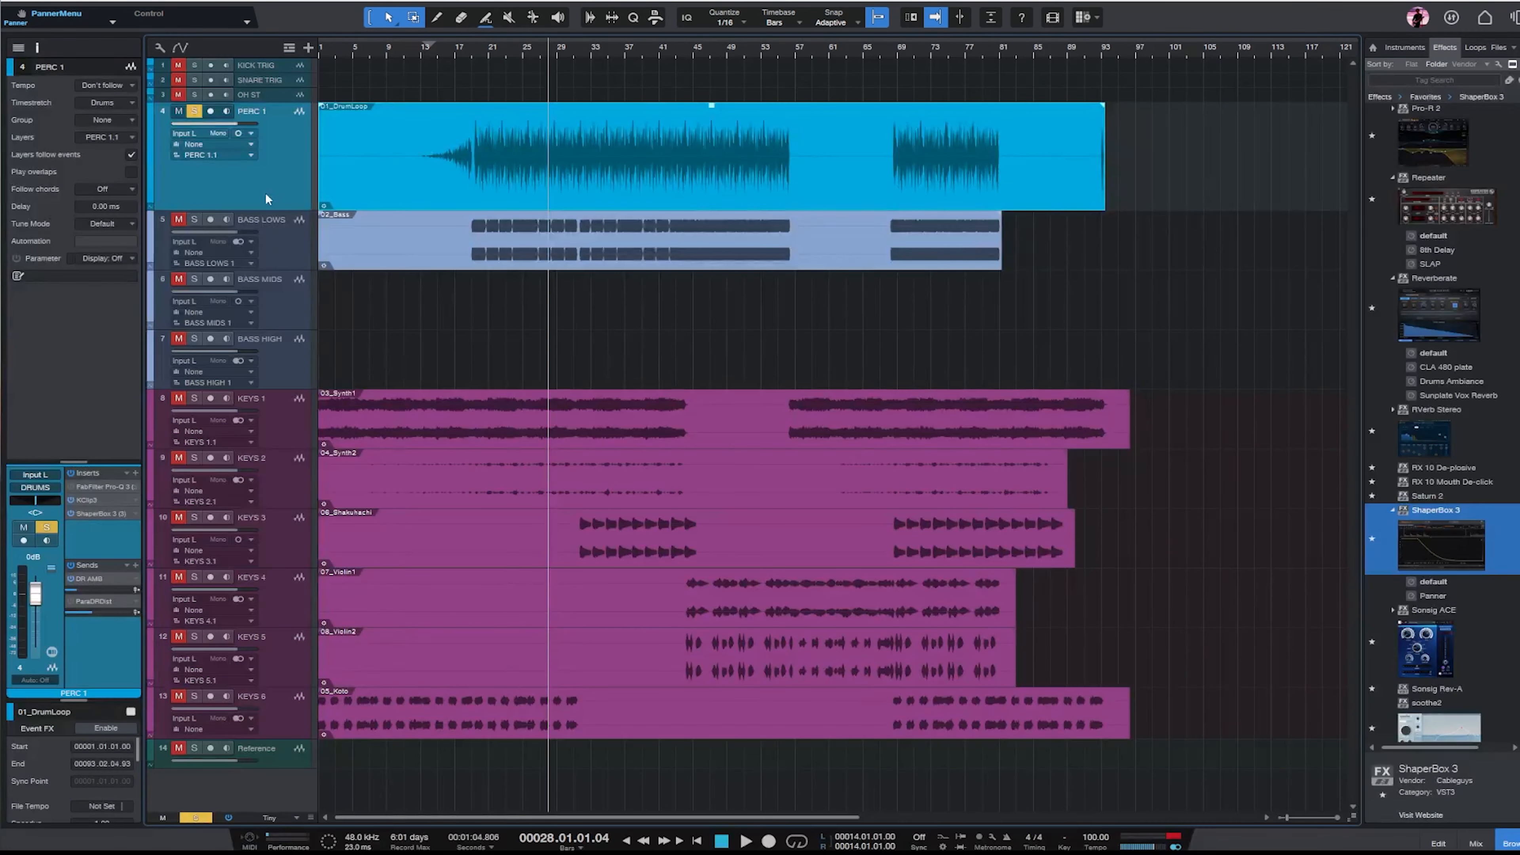
key("F3")
key("shift+d")
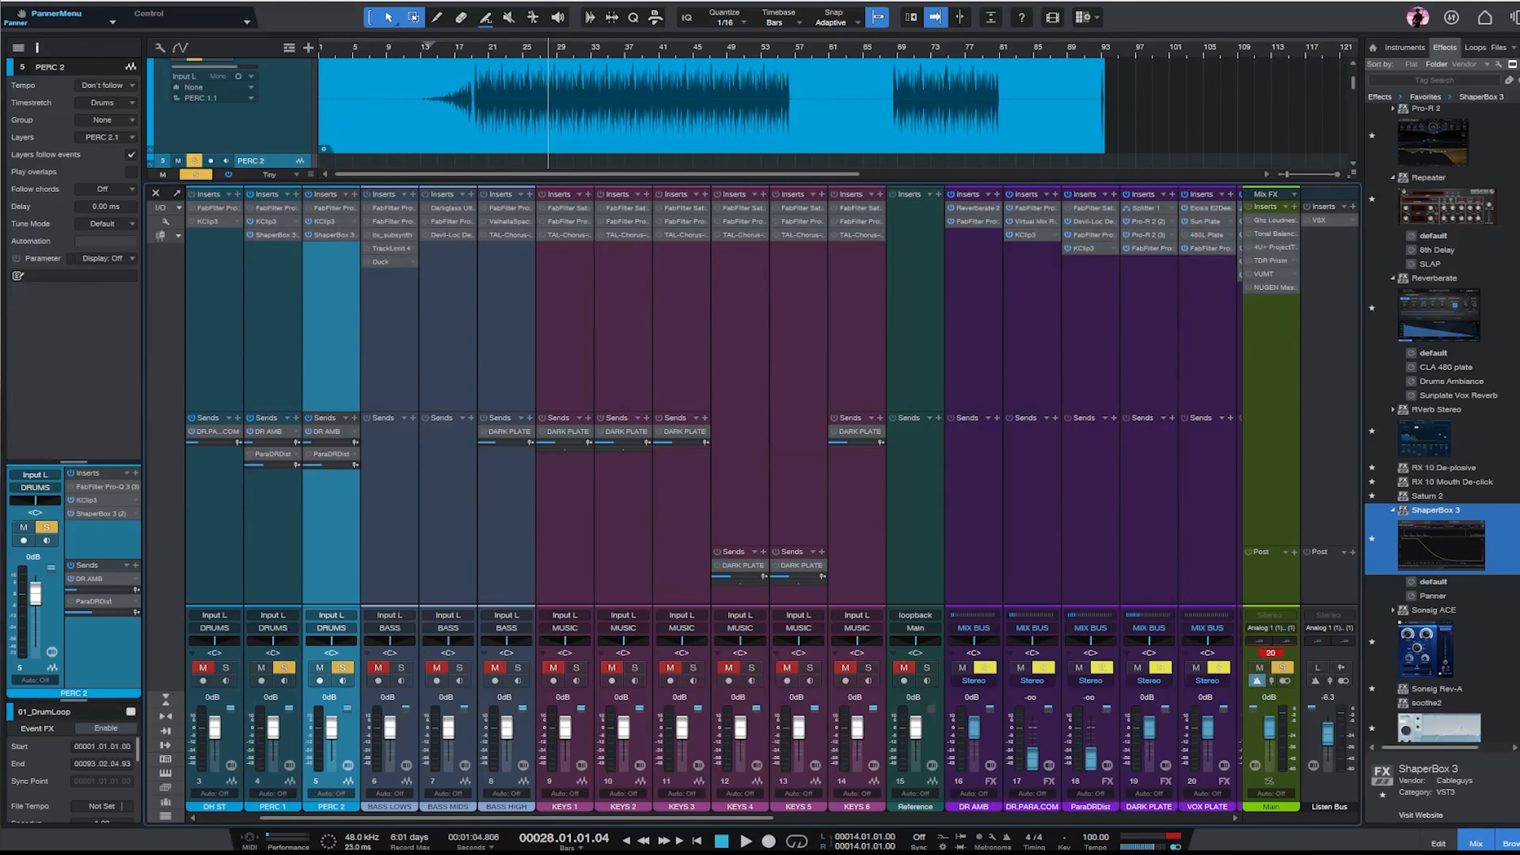
Enlarge the PERC 2 track in the arrangement, make it stereo, and copy the drum loop from PERC 1 onto it.
left_click(1477, 843)
left_click_drag(293, 227, 272, 353)
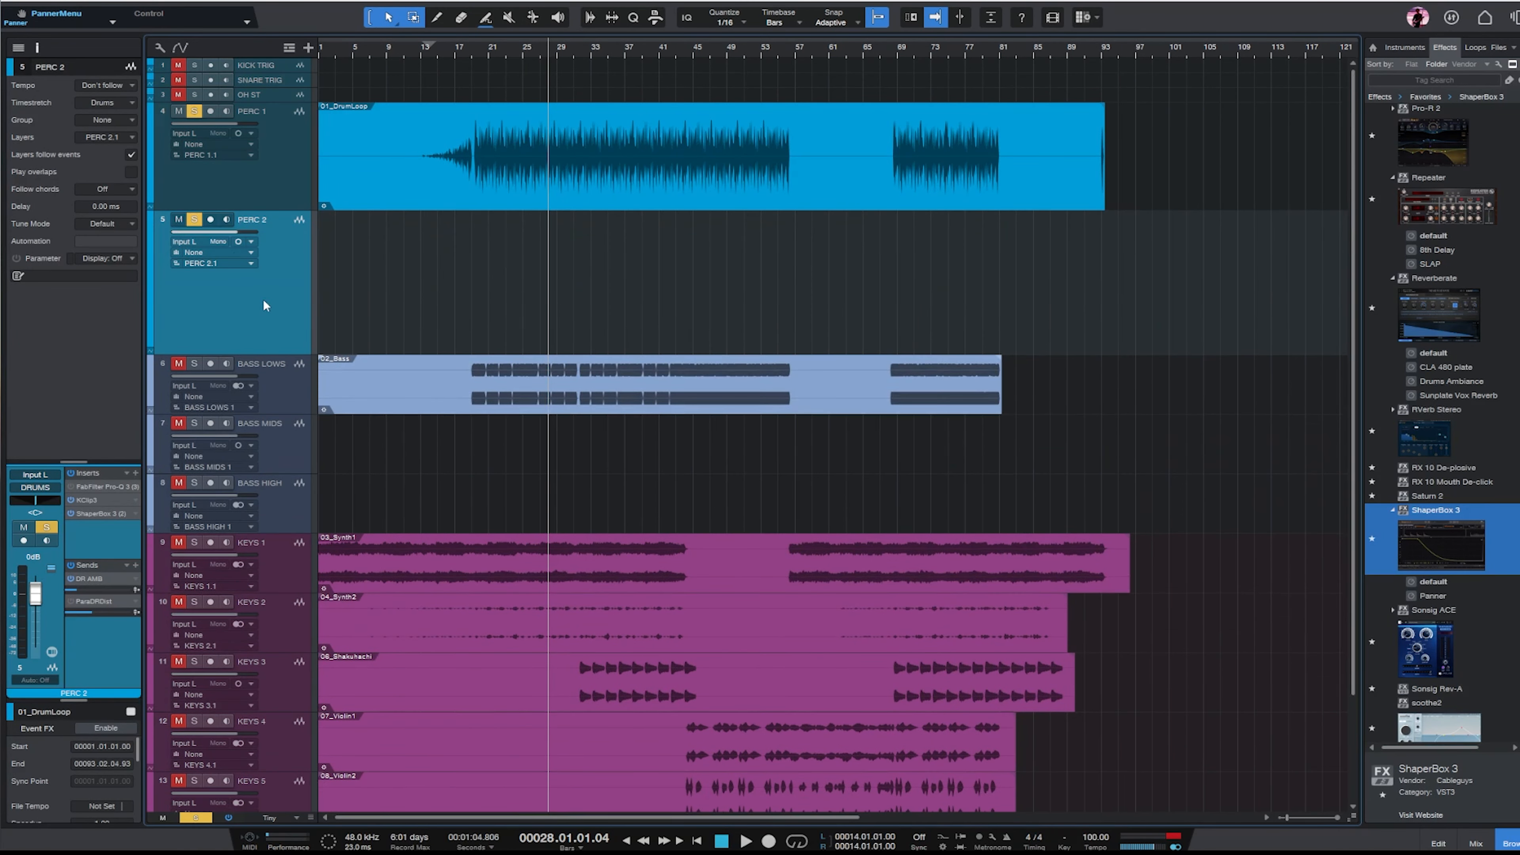
left_click(239, 242)
left_click_drag(569, 204, 604, 281)
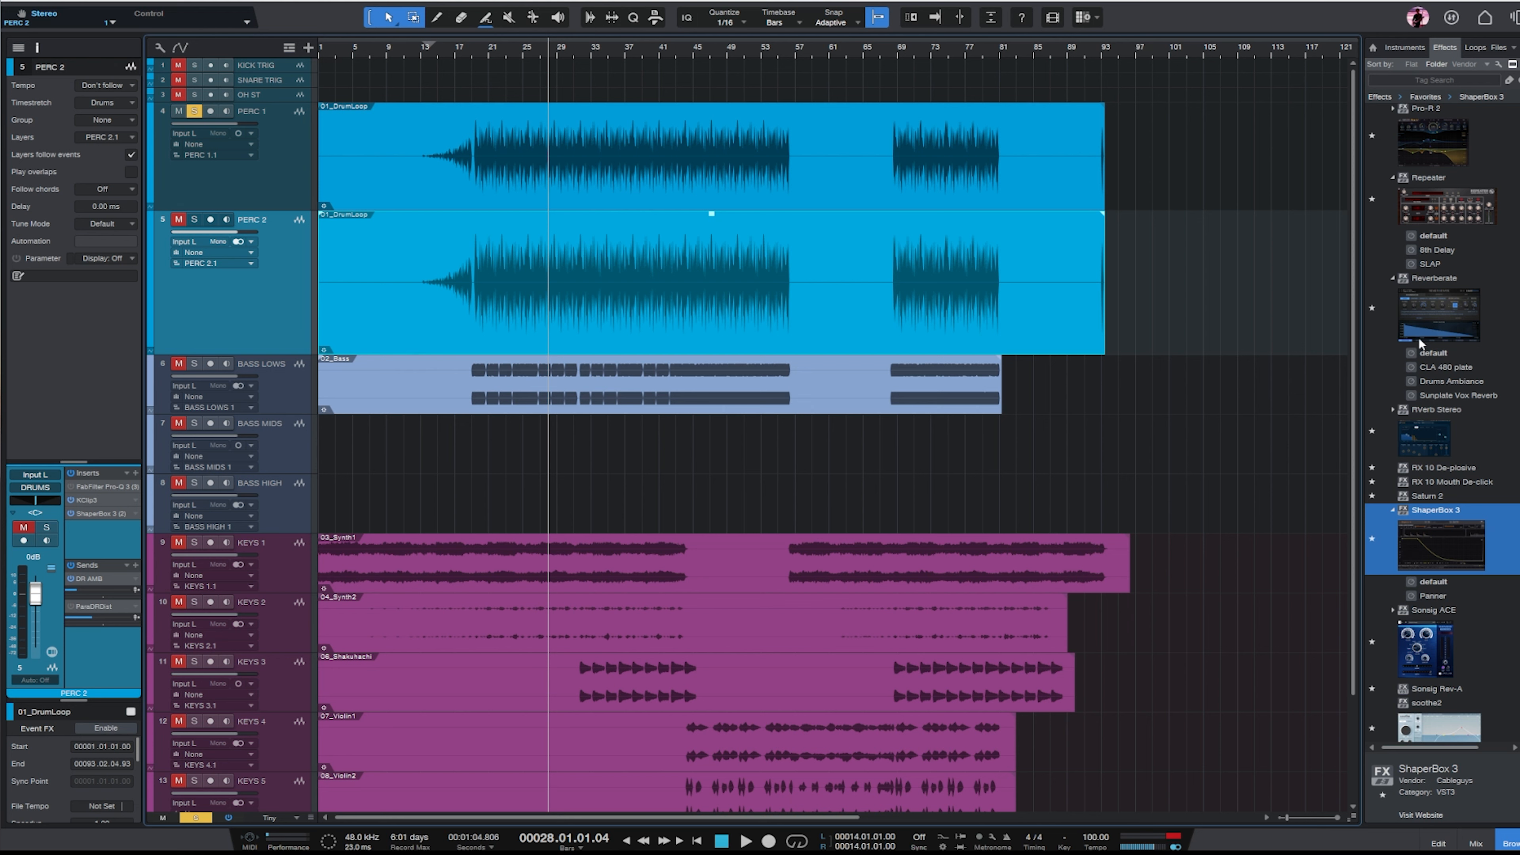
Add Pro-R 2 to PERC 2, shorten its space to 0.66 s, raise the distance, and solo both percussion tracks.
left_click_drag(1438, 146, 317, 339)
left_click(193, 221)
left_click(194, 114)
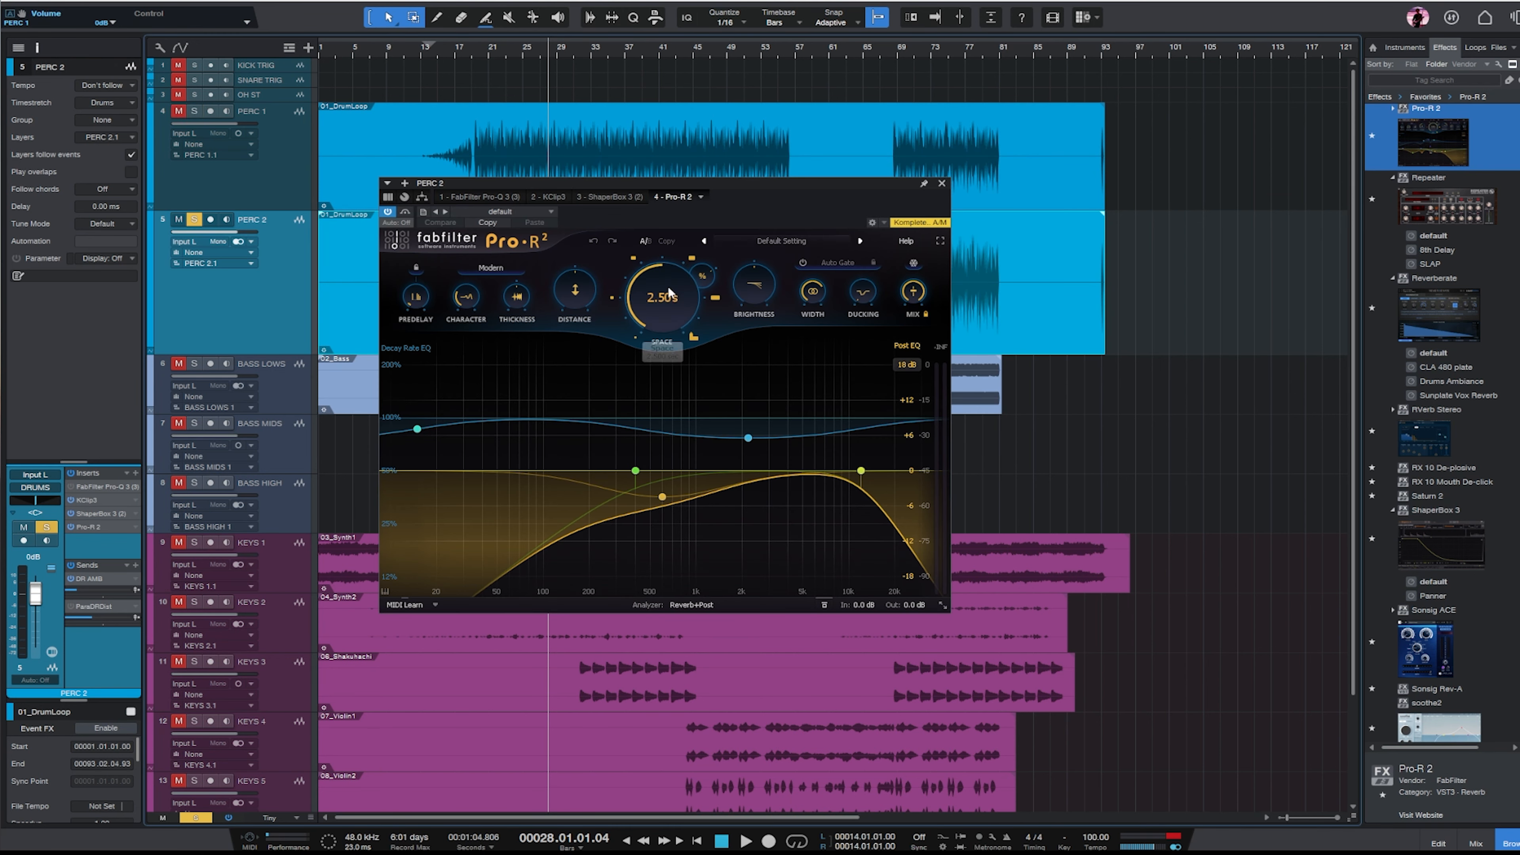
left_click_drag(661, 299, 658, 321)
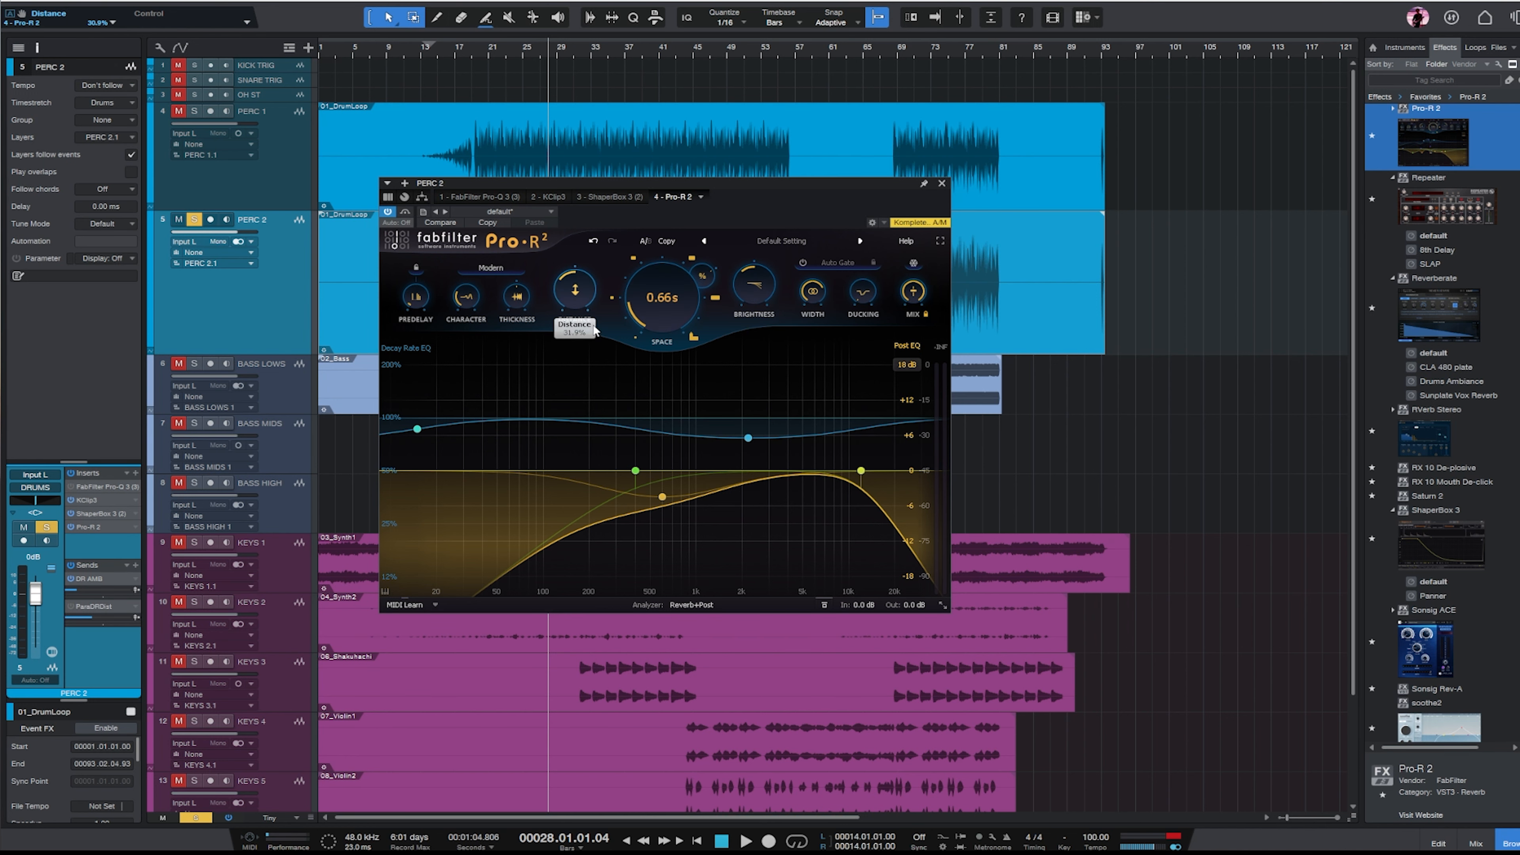
left_click_drag(576, 295, 576, 260)
left_click_drag(777, 186, 933, 210)
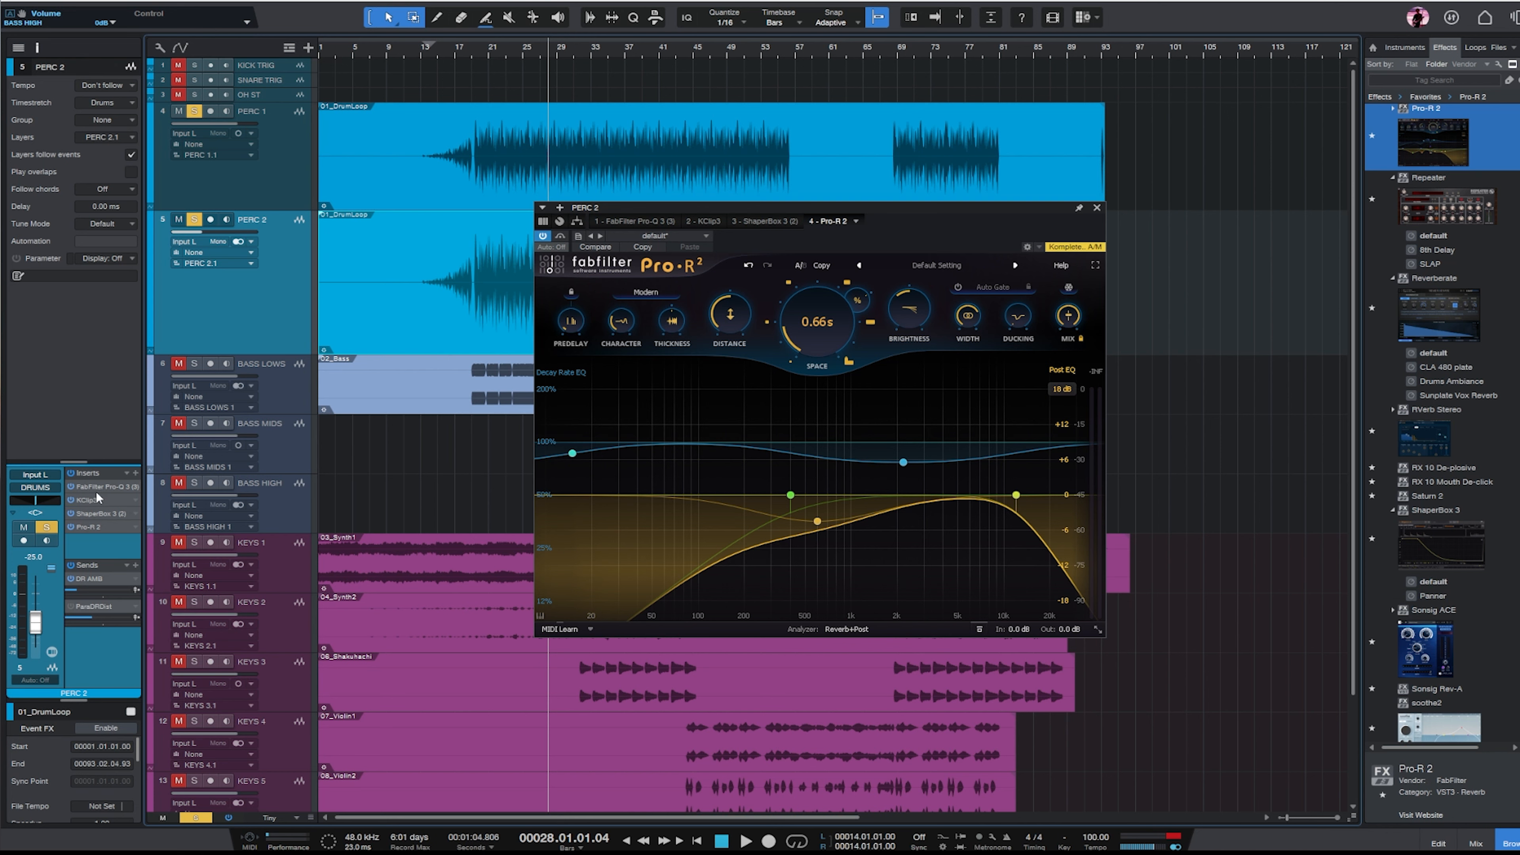
Move PERC 2's Pro-Q 3 between ShaperBox 3 and Pro-R 2, add a low cut at about 738 Hz, and roll off the highs.
left_click_drag(97, 492, 102, 520)
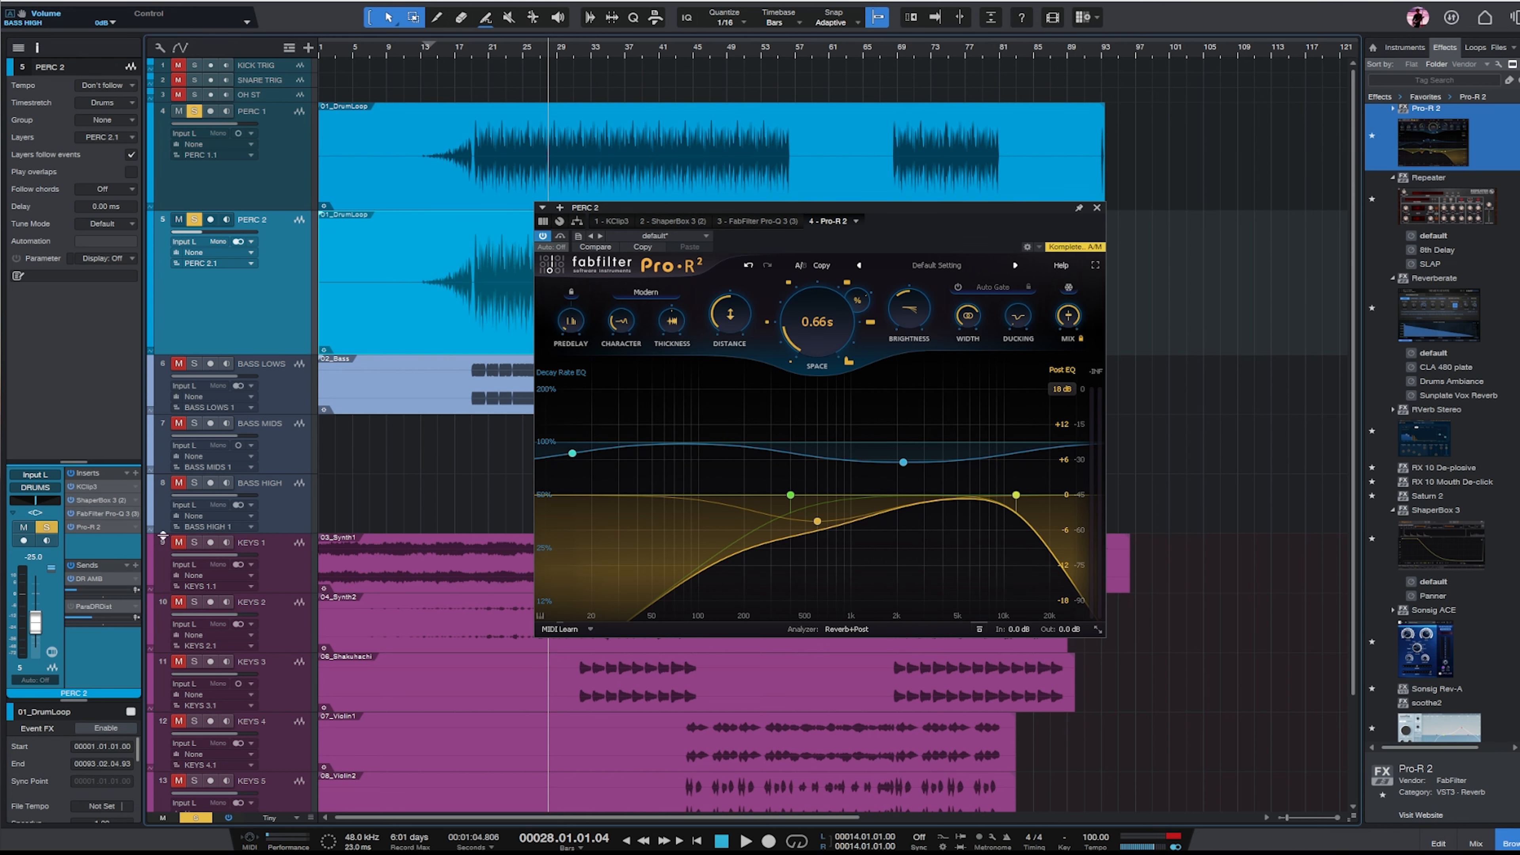
left_click(109, 515)
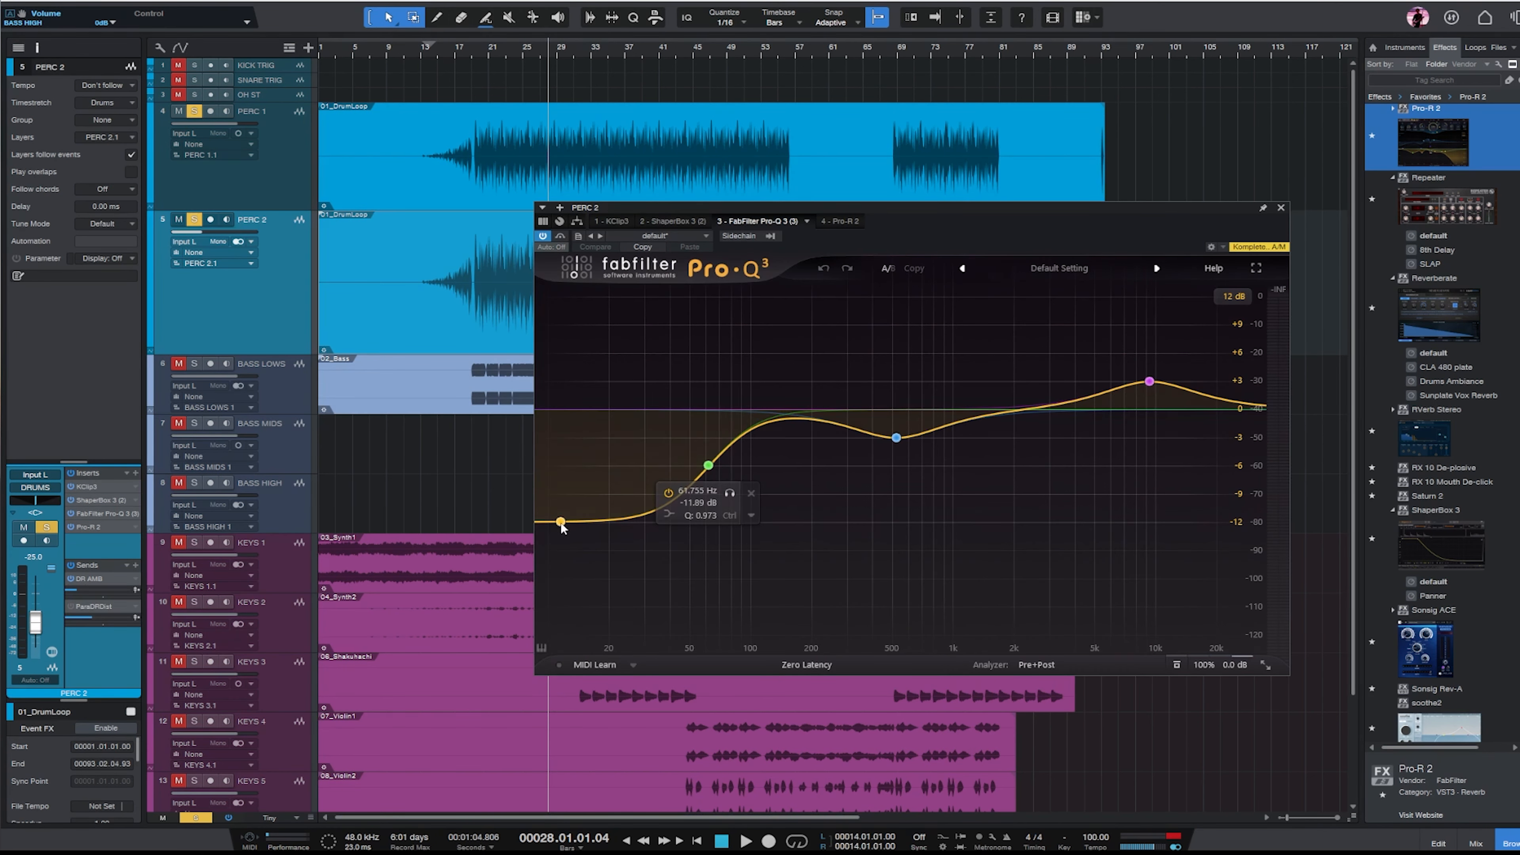
left_click_drag(561, 525, 910, 393)
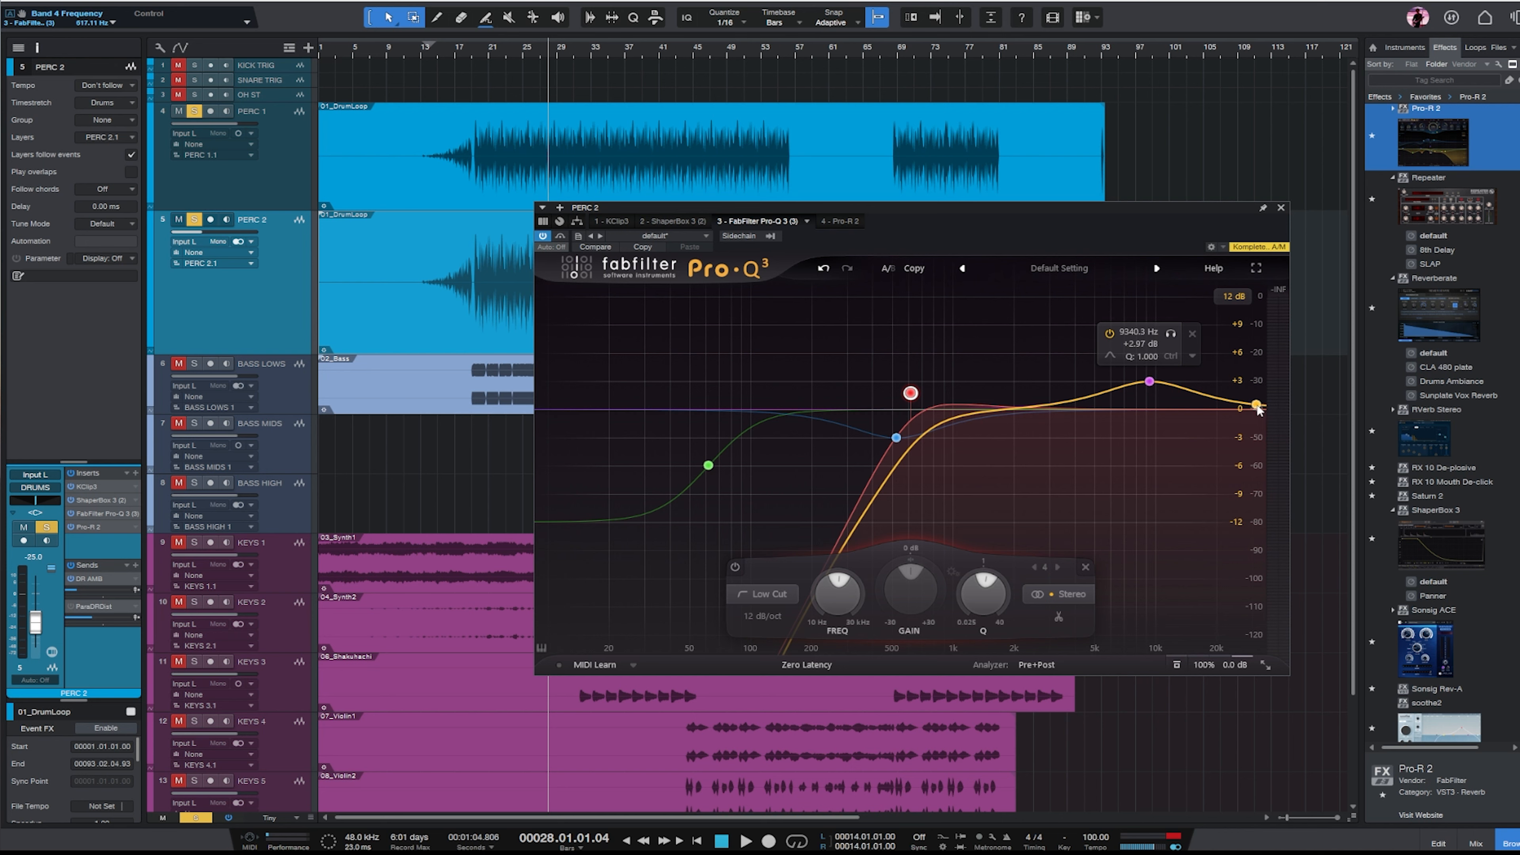
left_click_drag(1257, 405, 1153, 418)
left_click_drag(911, 393, 920, 410)
left_click_drag(1153, 418, 1157, 418)
left_click_drag(920, 405, 932, 404)
left_click(1280, 208)
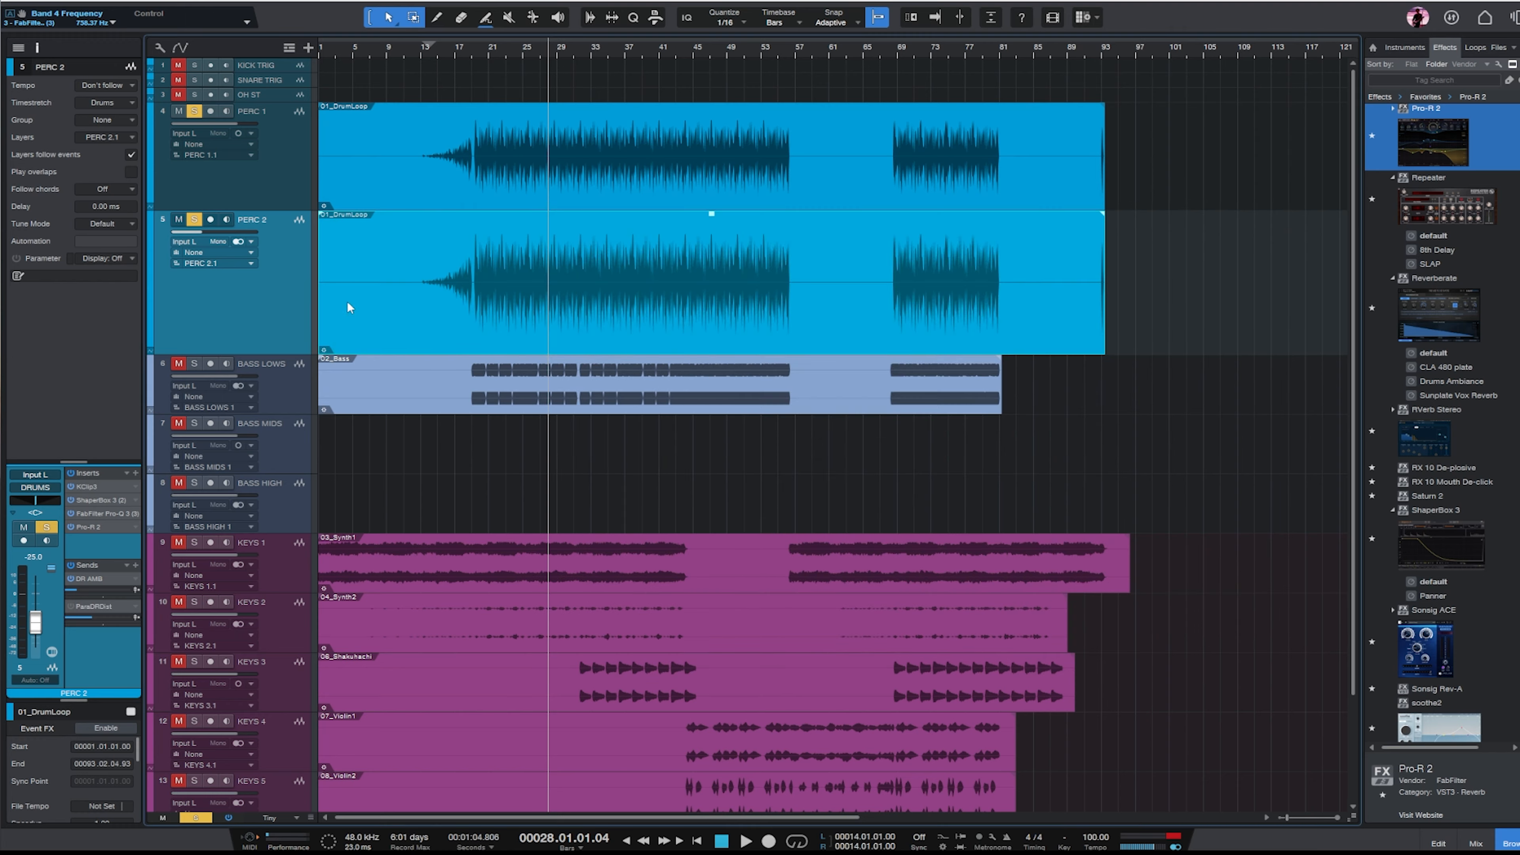
Play both percussion tracks and balance the PERC 2 volume at -13.2 dB.
key("space")
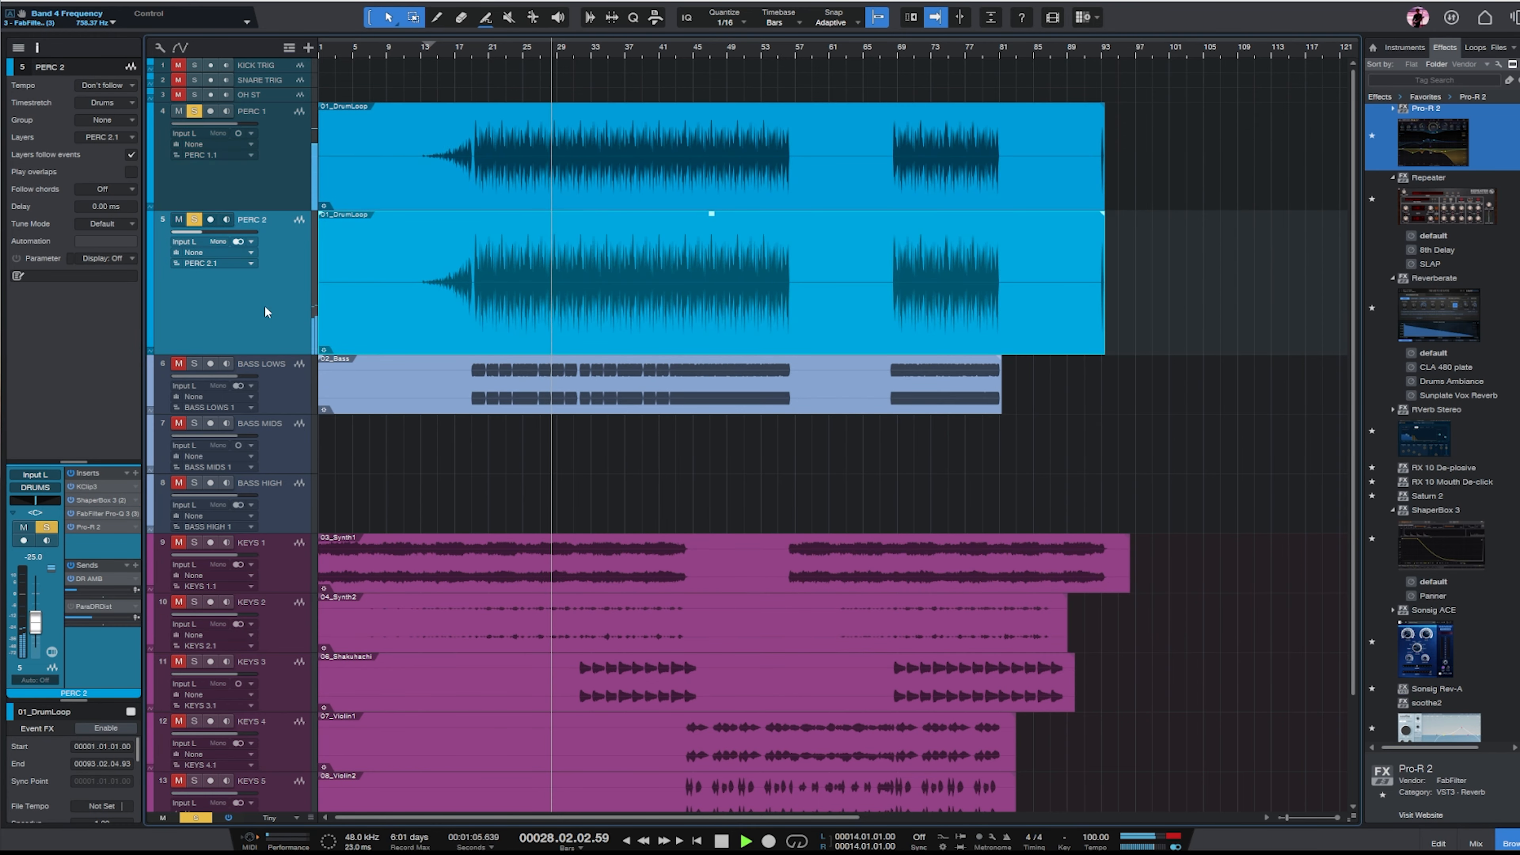
left_click_drag(36, 620, 37, 612)
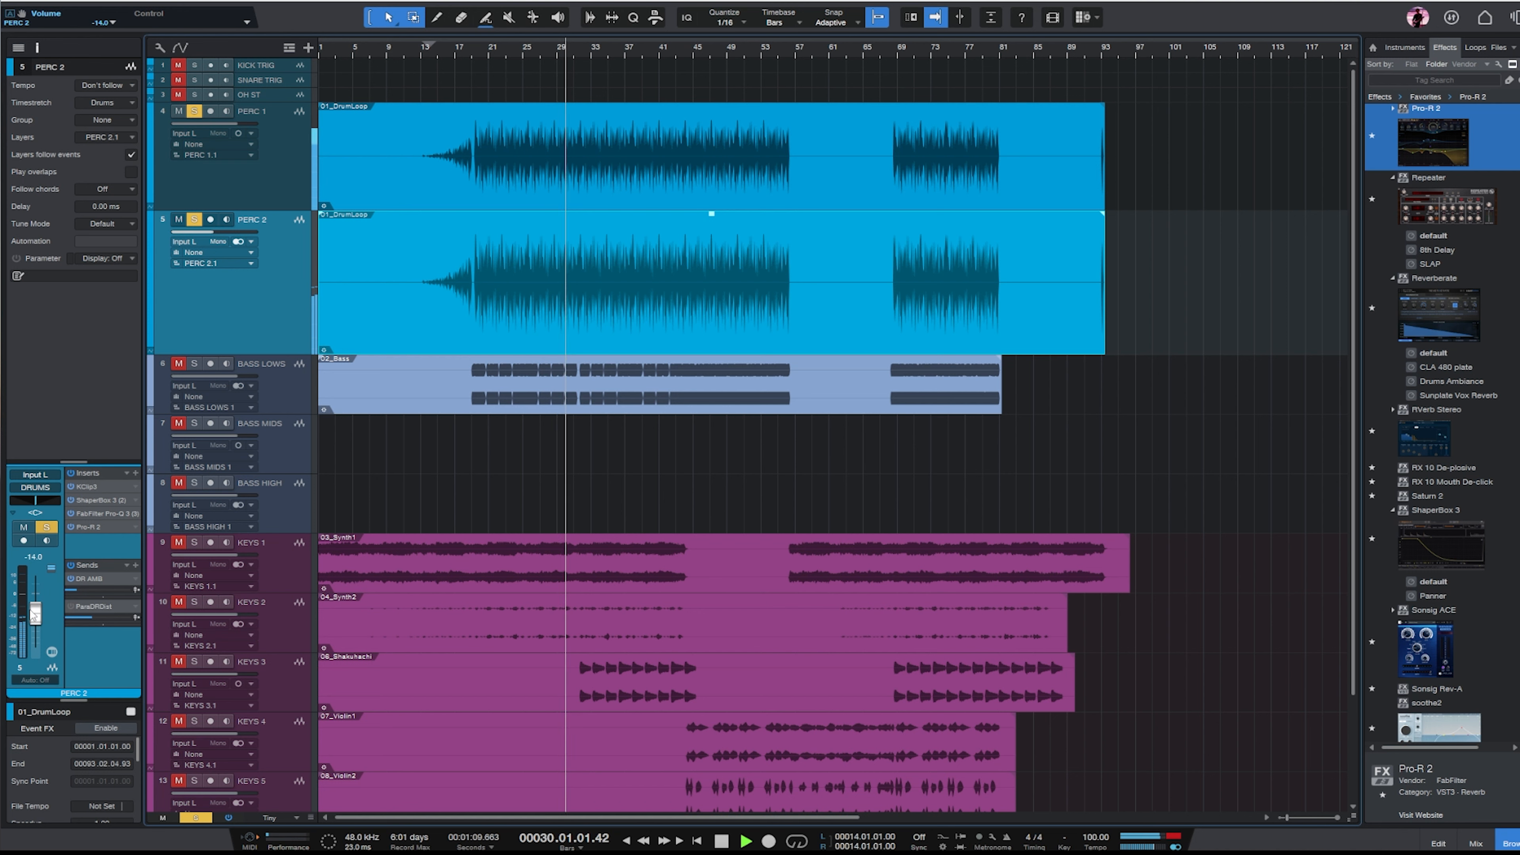
left_click_drag(37, 613, 38, 748)
left_click_drag(42, 665, 42, 620)
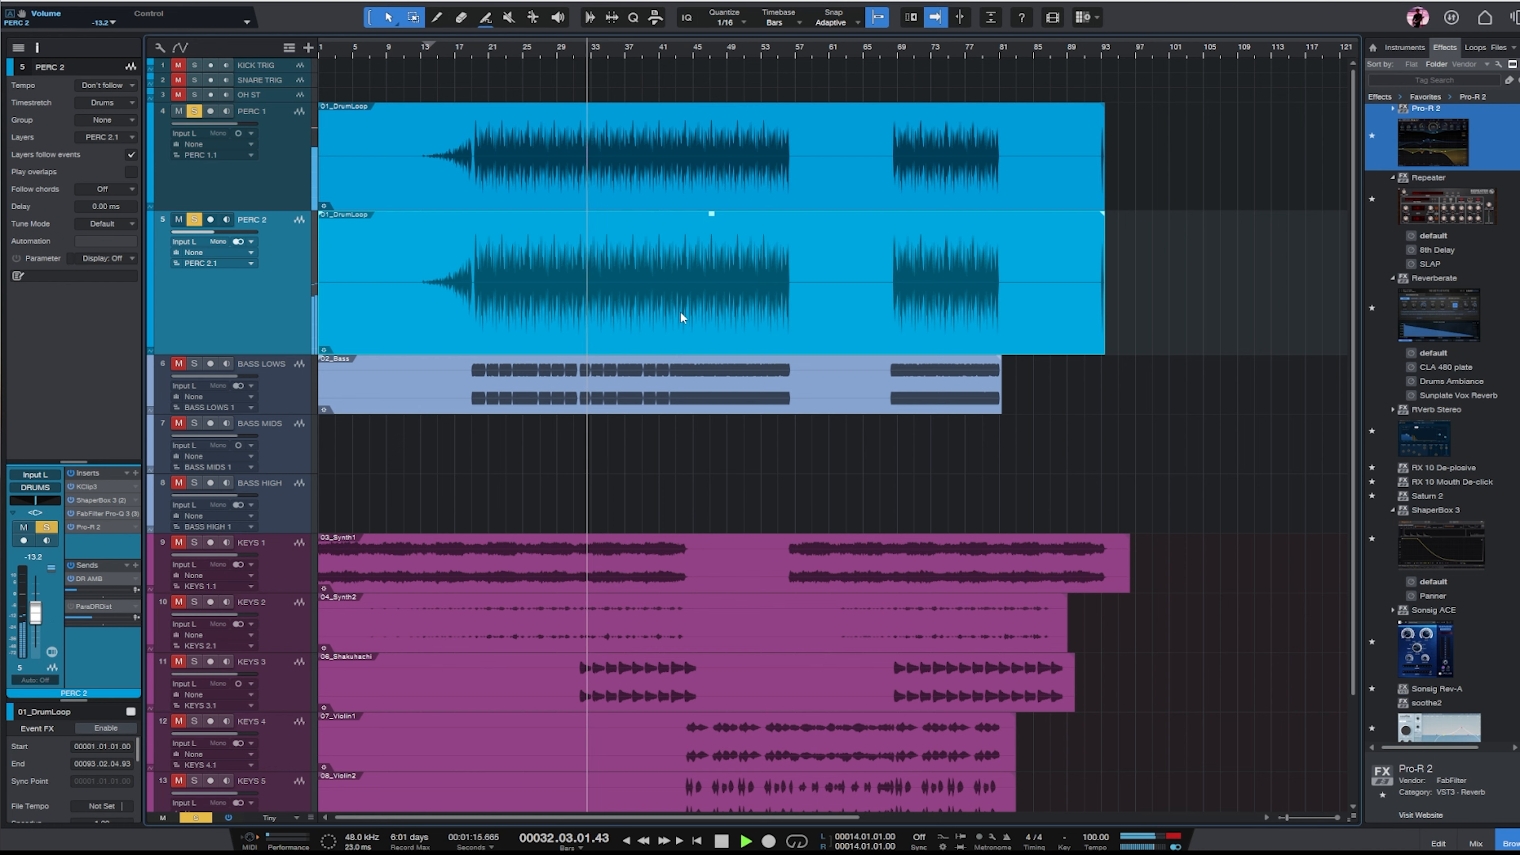
key("space")
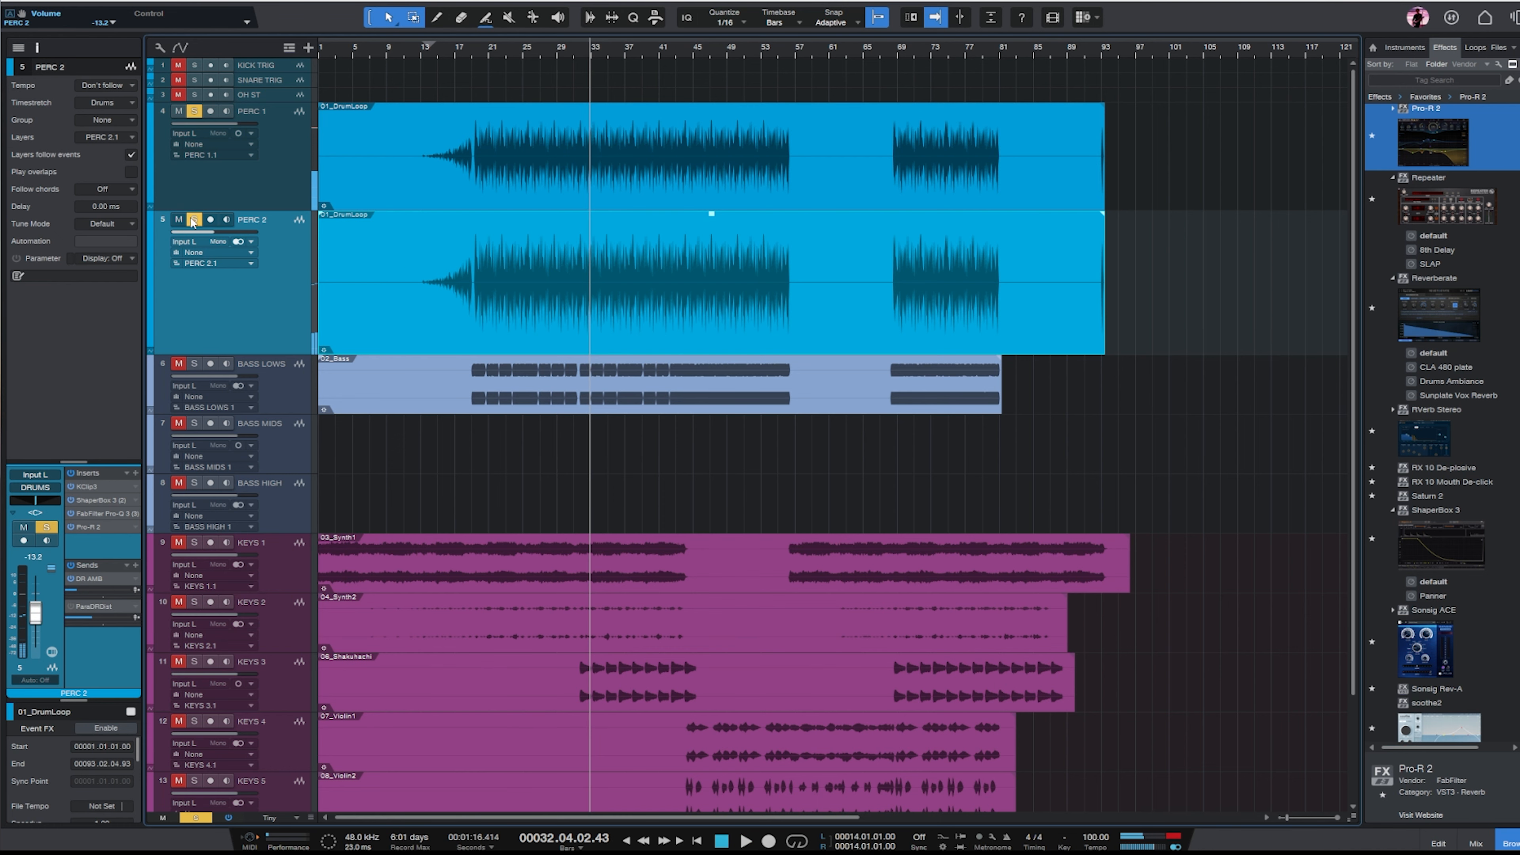
Turn off the percussion solos and select the Drums Depth and Music Depth effect channels in the mixer.
left_click(194, 115)
left_click(1475, 843)
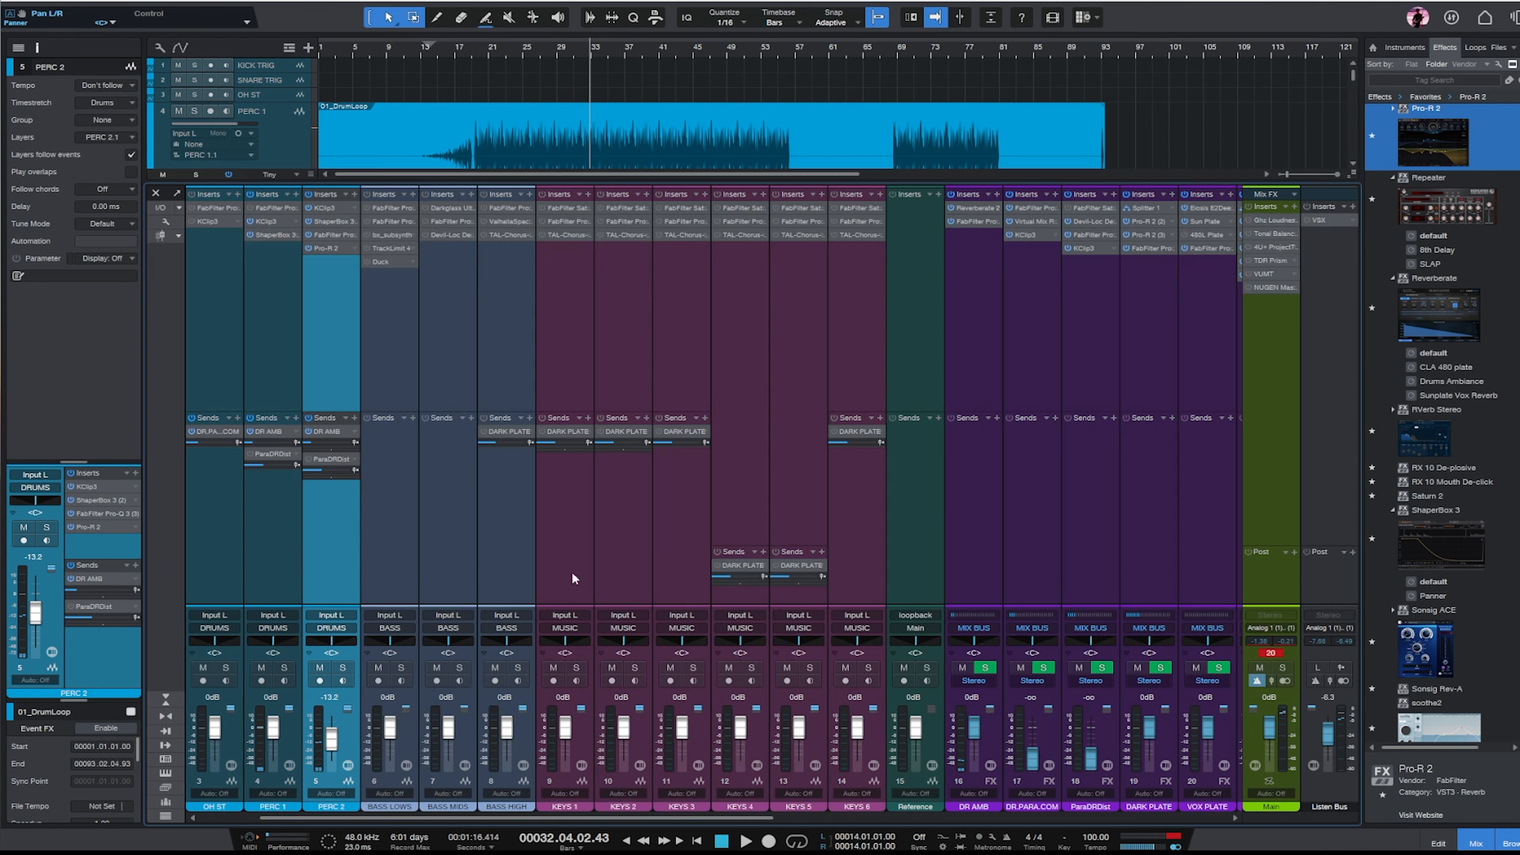
left_click_drag(748, 818, 1233, 816)
left_click(880, 338)
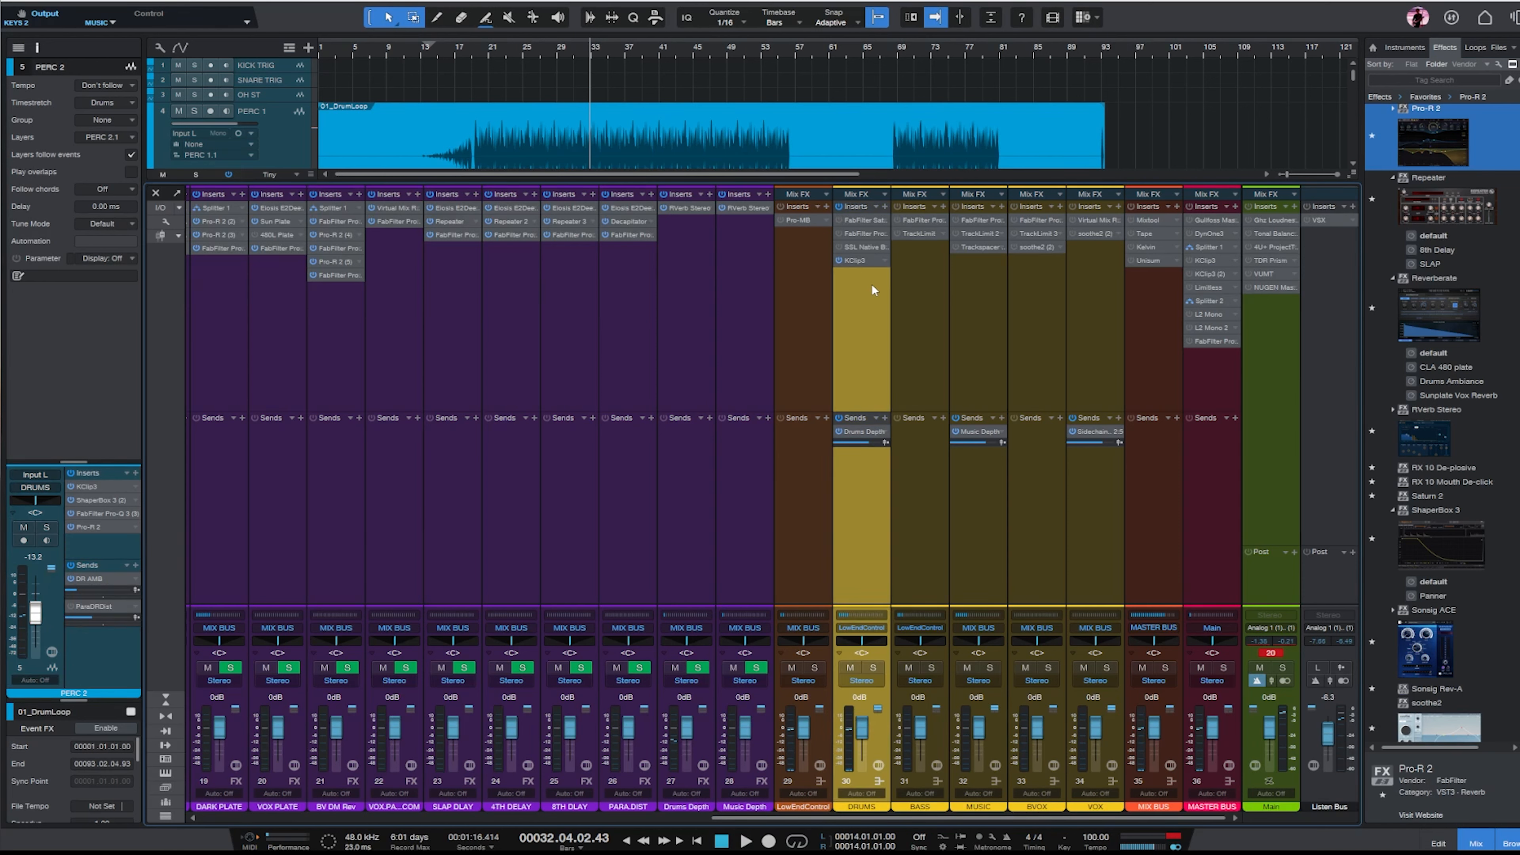
left_click(742, 572)
left_click(676, 542, "shift")
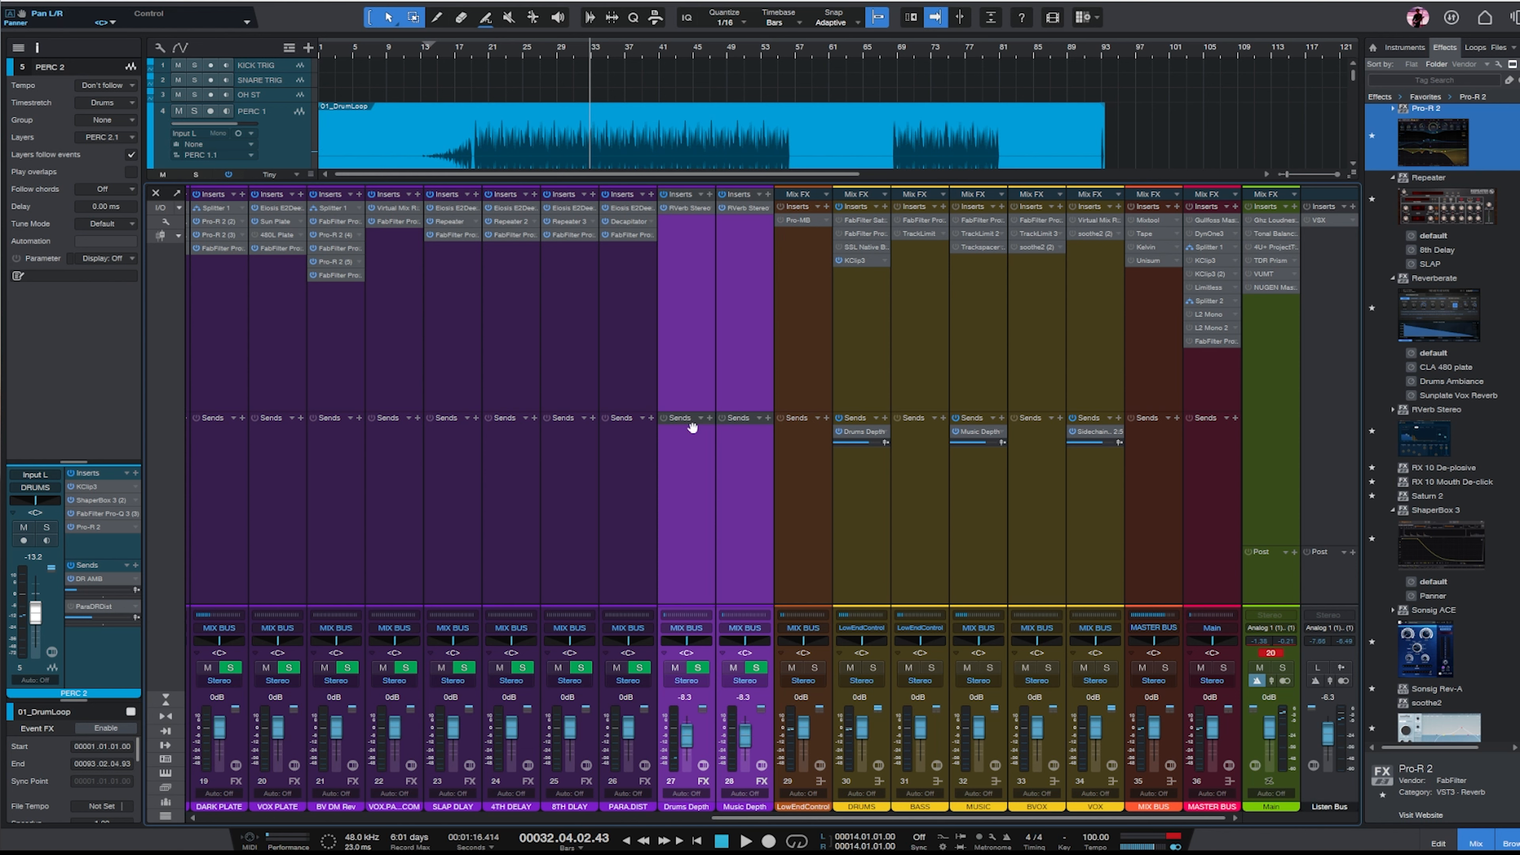
Start playback, solo the DRUMS bus, and select its channel.
key("space")
left_click(873, 666)
left_click(849, 345)
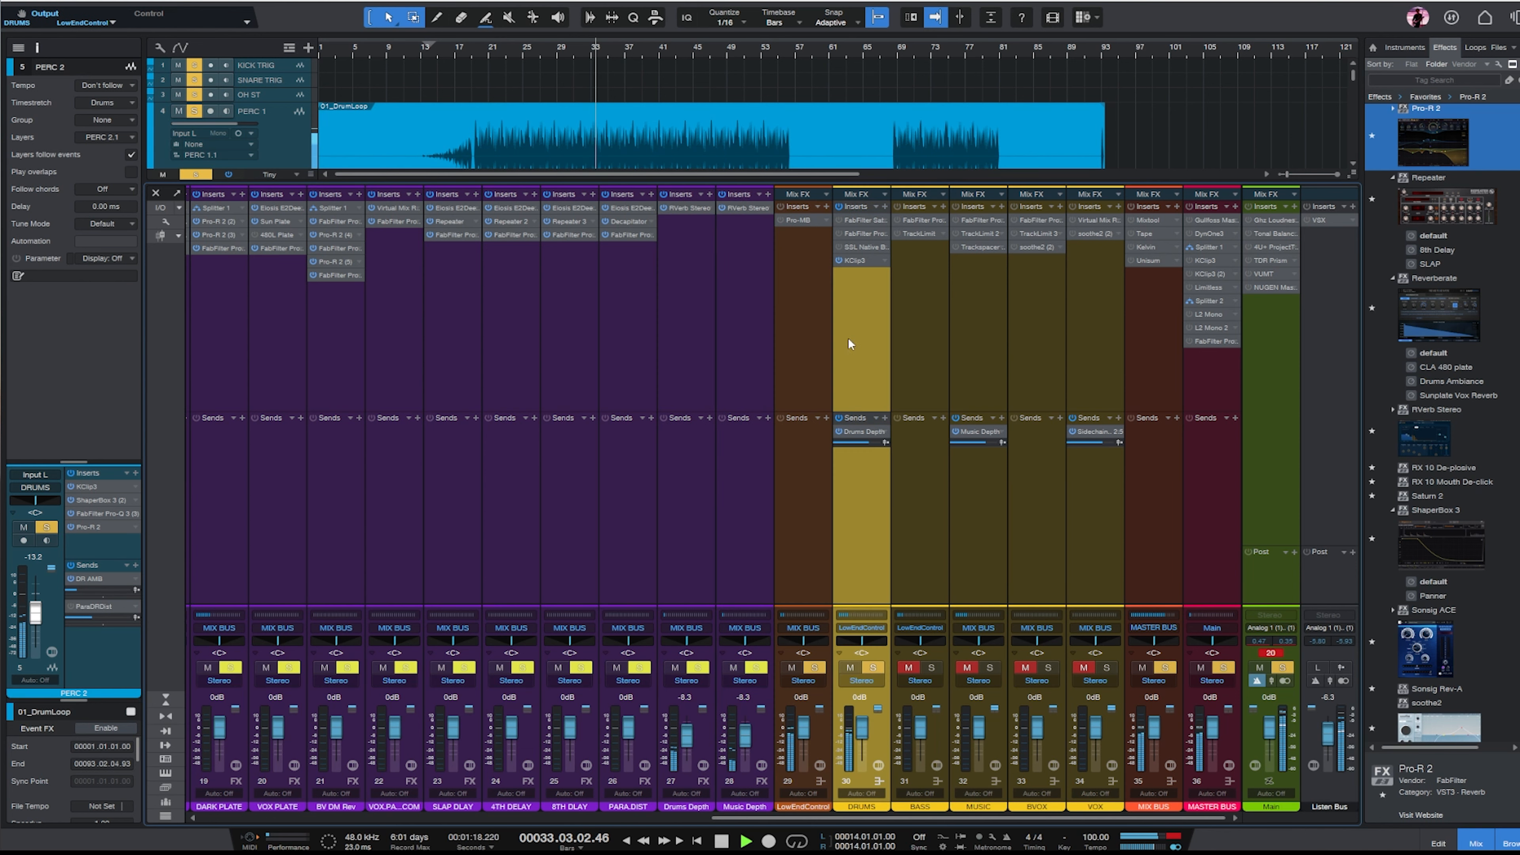
left_click(856, 249)
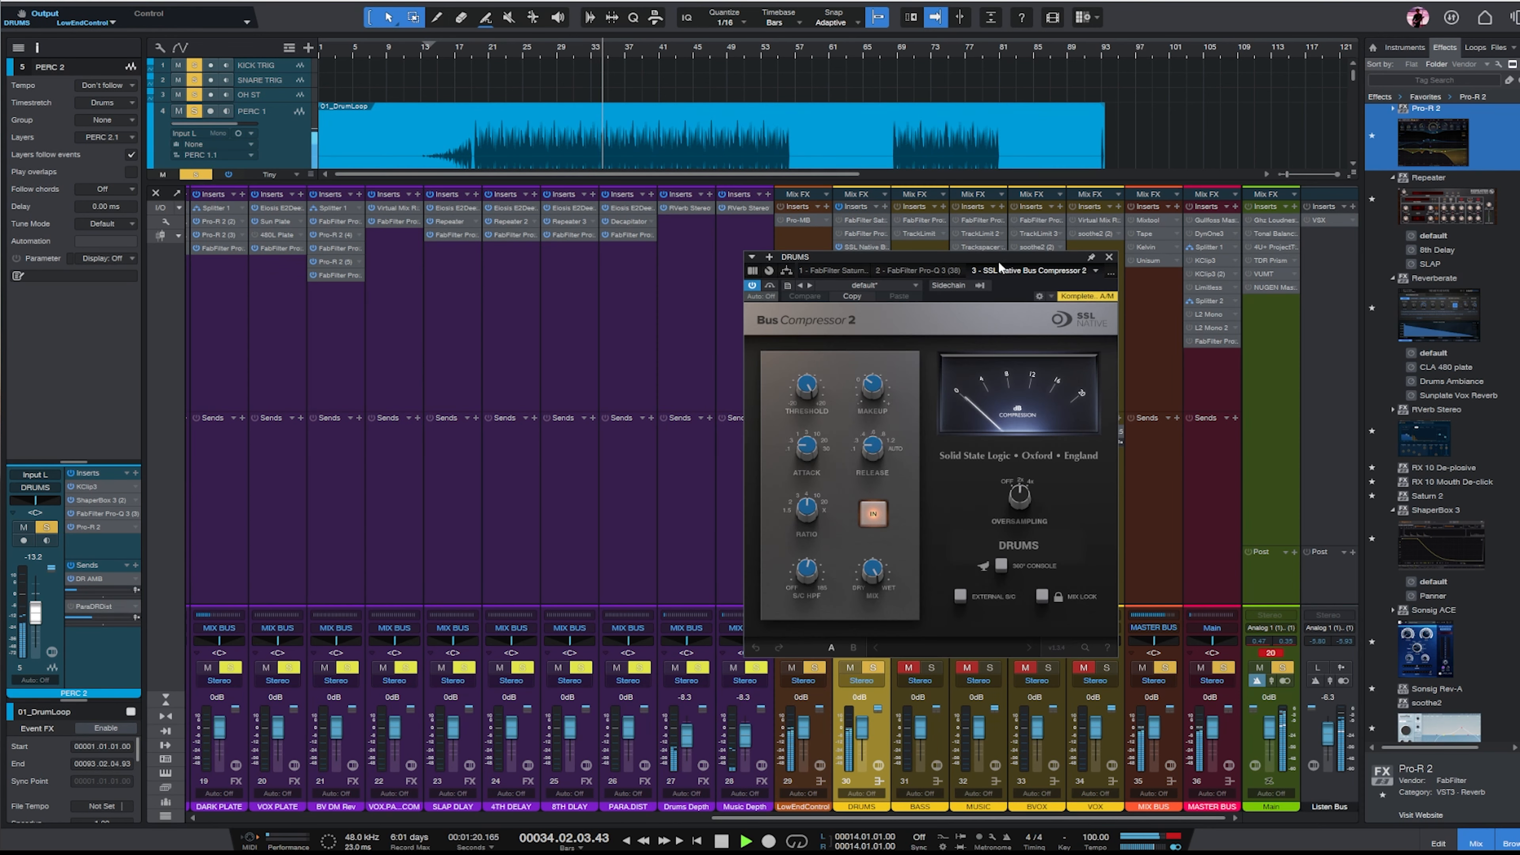
left_click_drag(999, 269, 903, 245)
left_click(1108, 256)
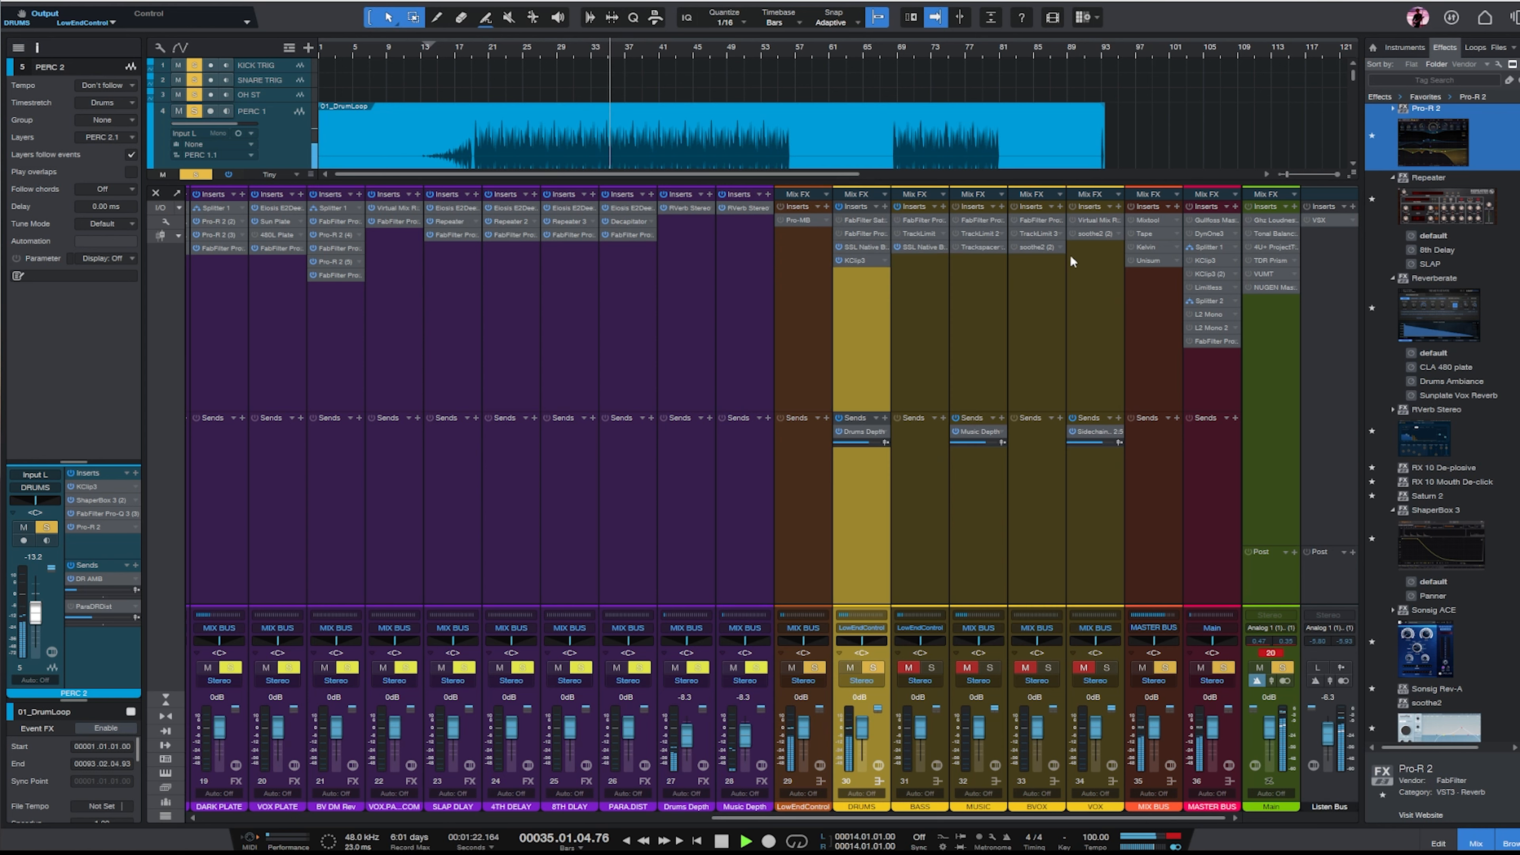
left_click(921, 247)
right_click(921, 246)
left_click(959, 369)
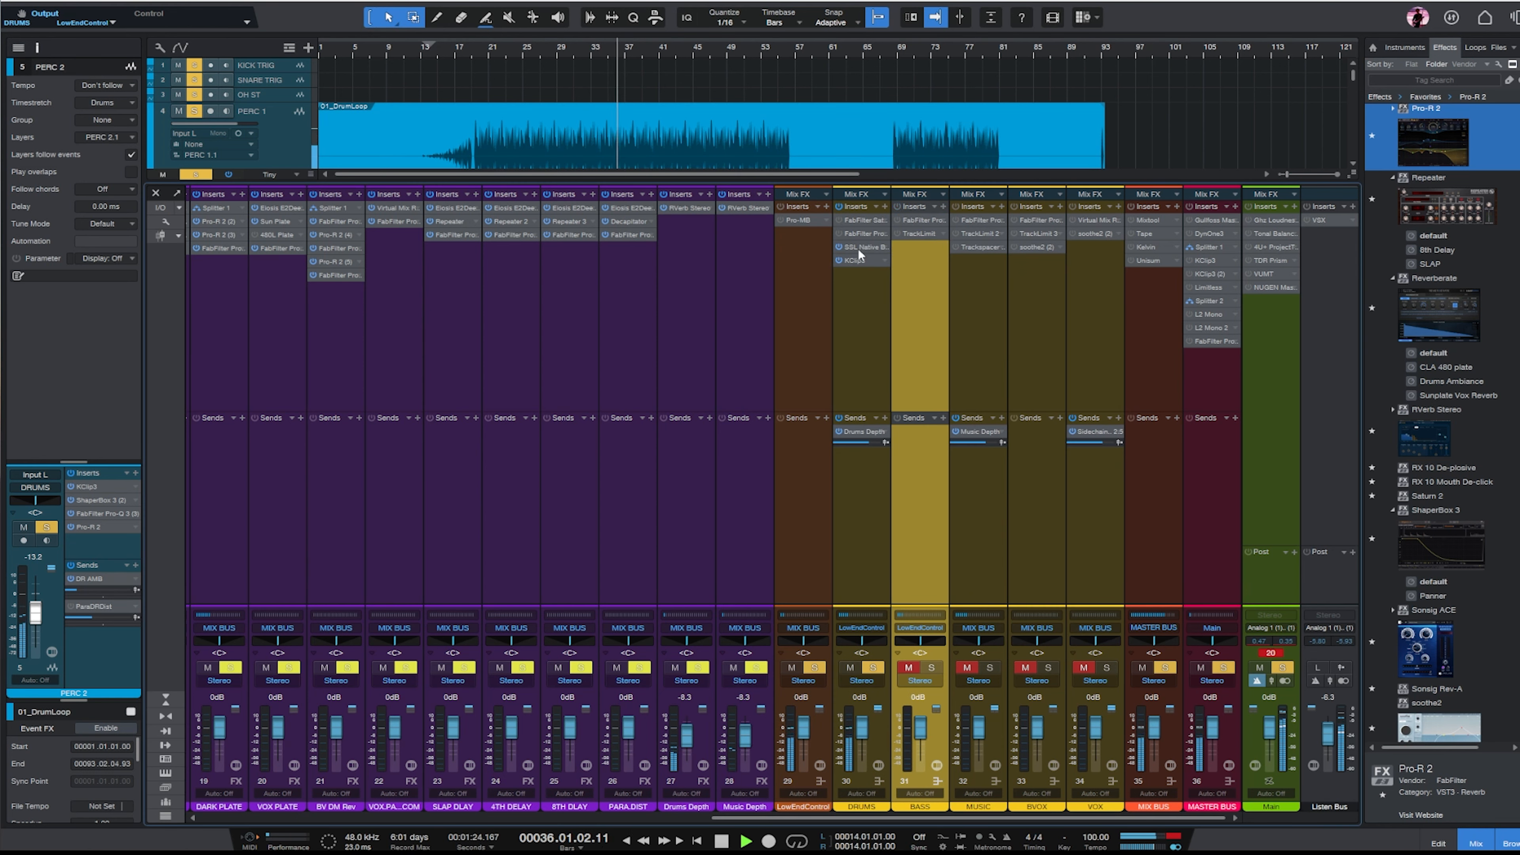
On the DRUMS bus's SSL Native Bus Compressor 2, set the attack to 20 ms and the threshold to 12.6 dB.
left_click(859, 249)
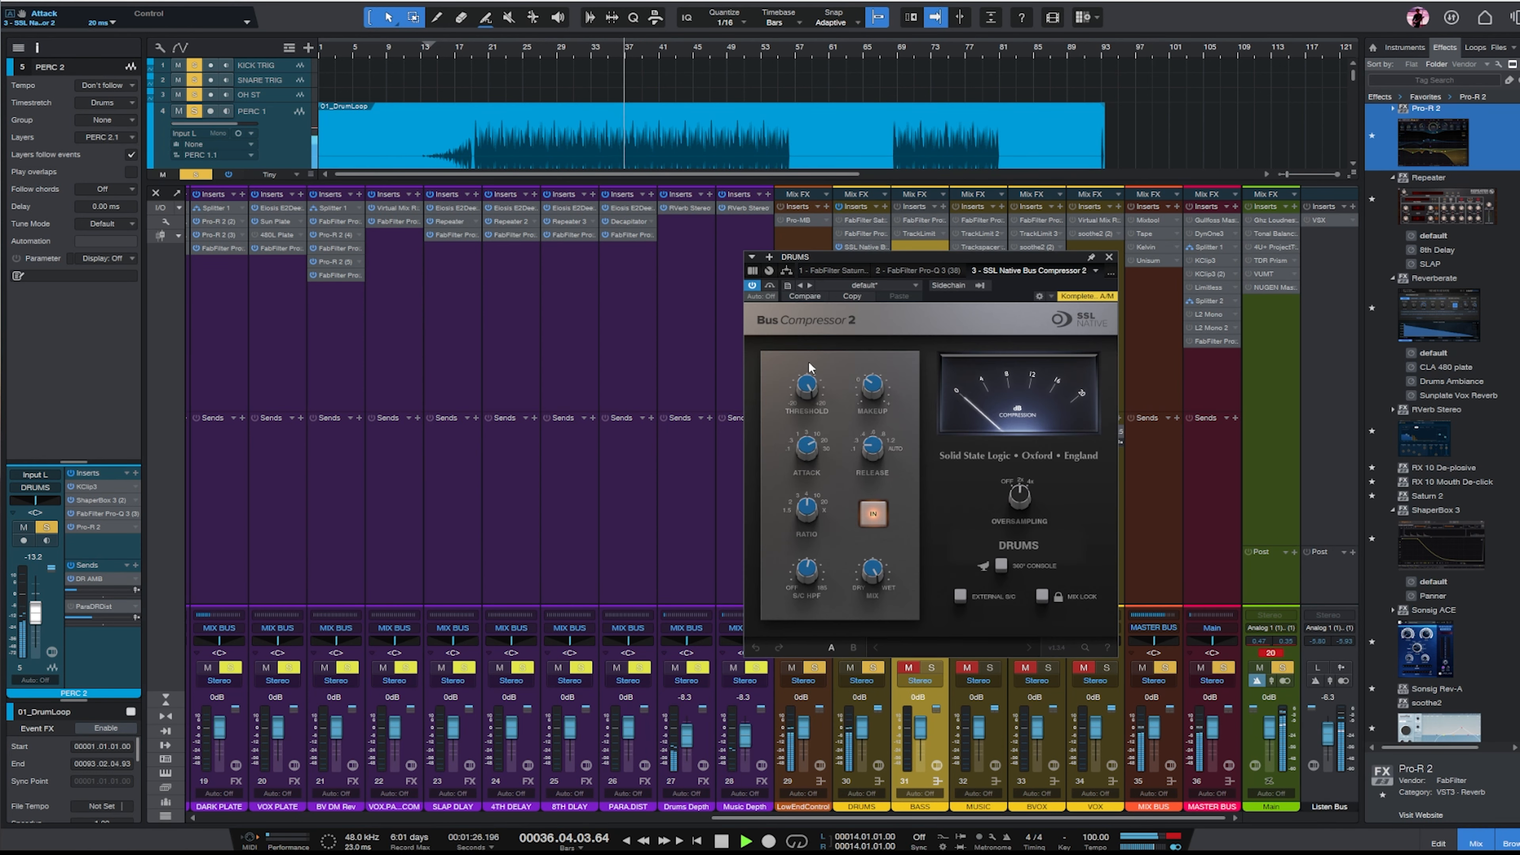
left_click_drag(807, 388, 815, 423)
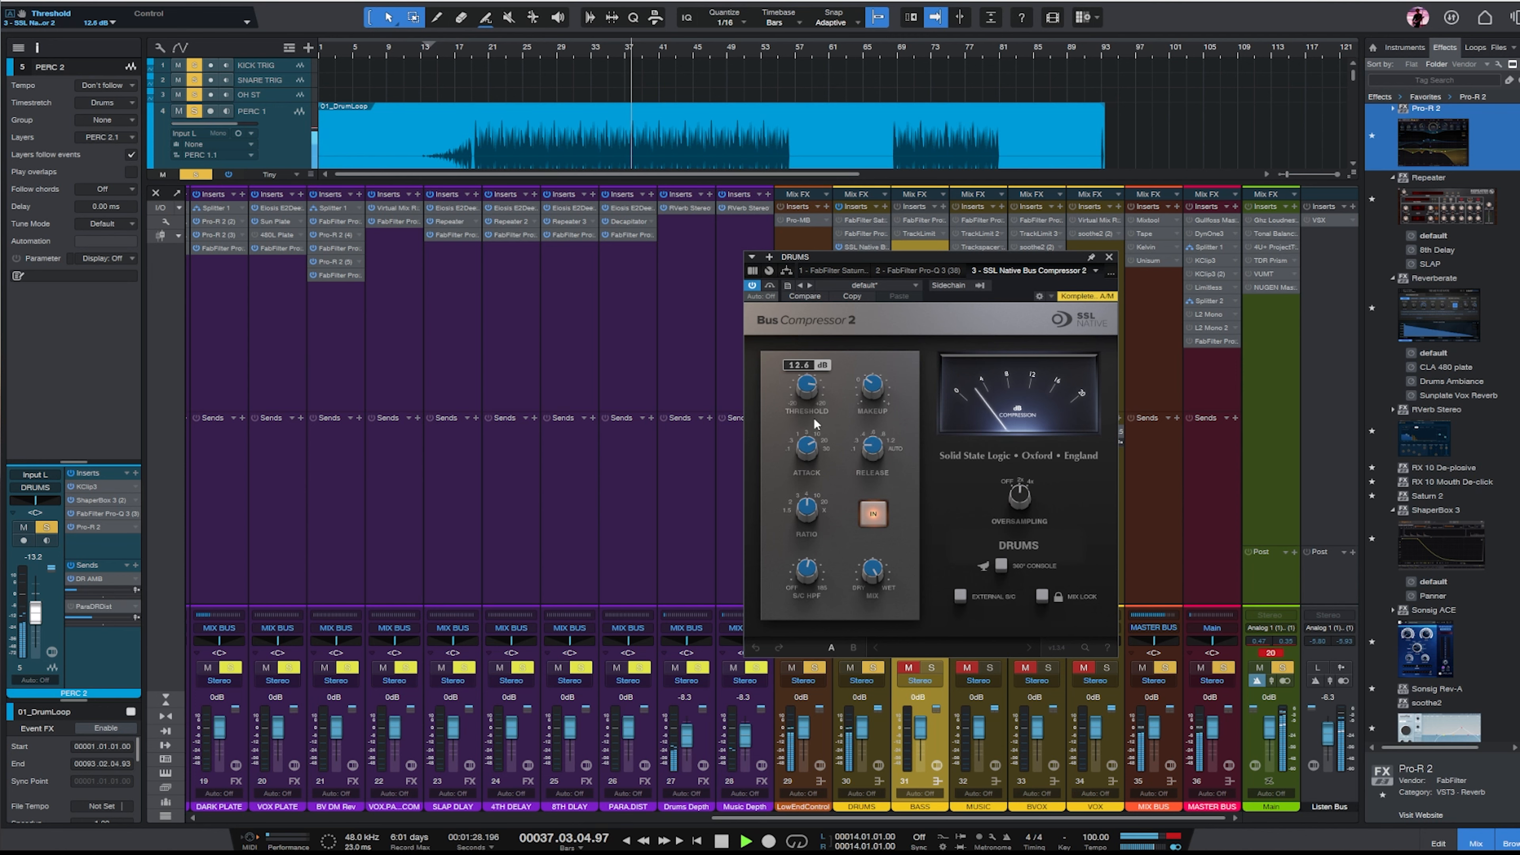
left_click(1109, 257)
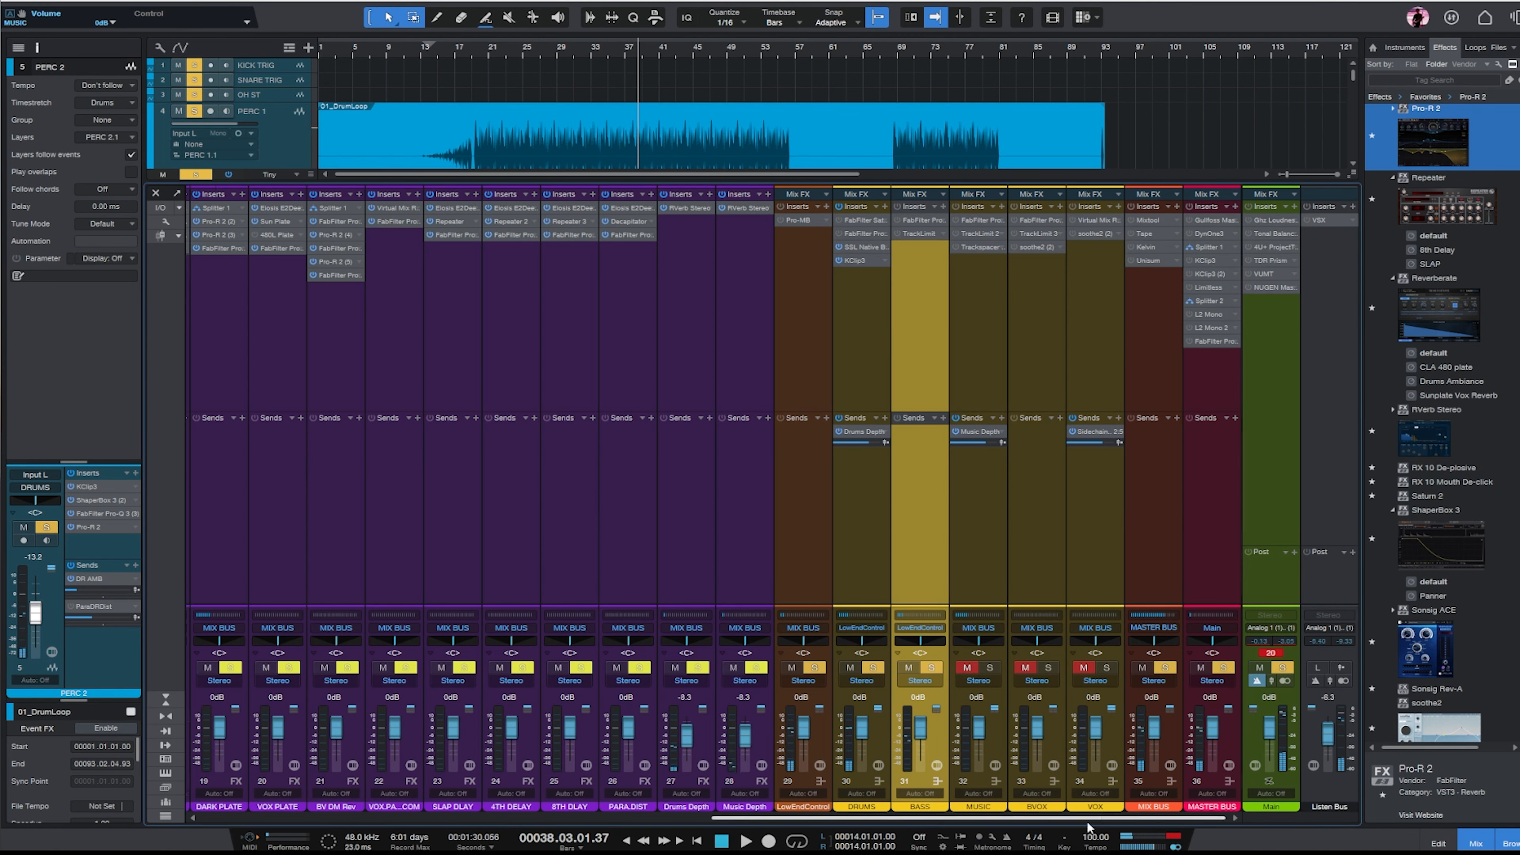
Select the BASS LOWS, BASS MIDS and BASS HIGH tracks and increase their height together in the arrangement.
left_click_drag(1098, 817, 588, 817)
left_click(515, 315)
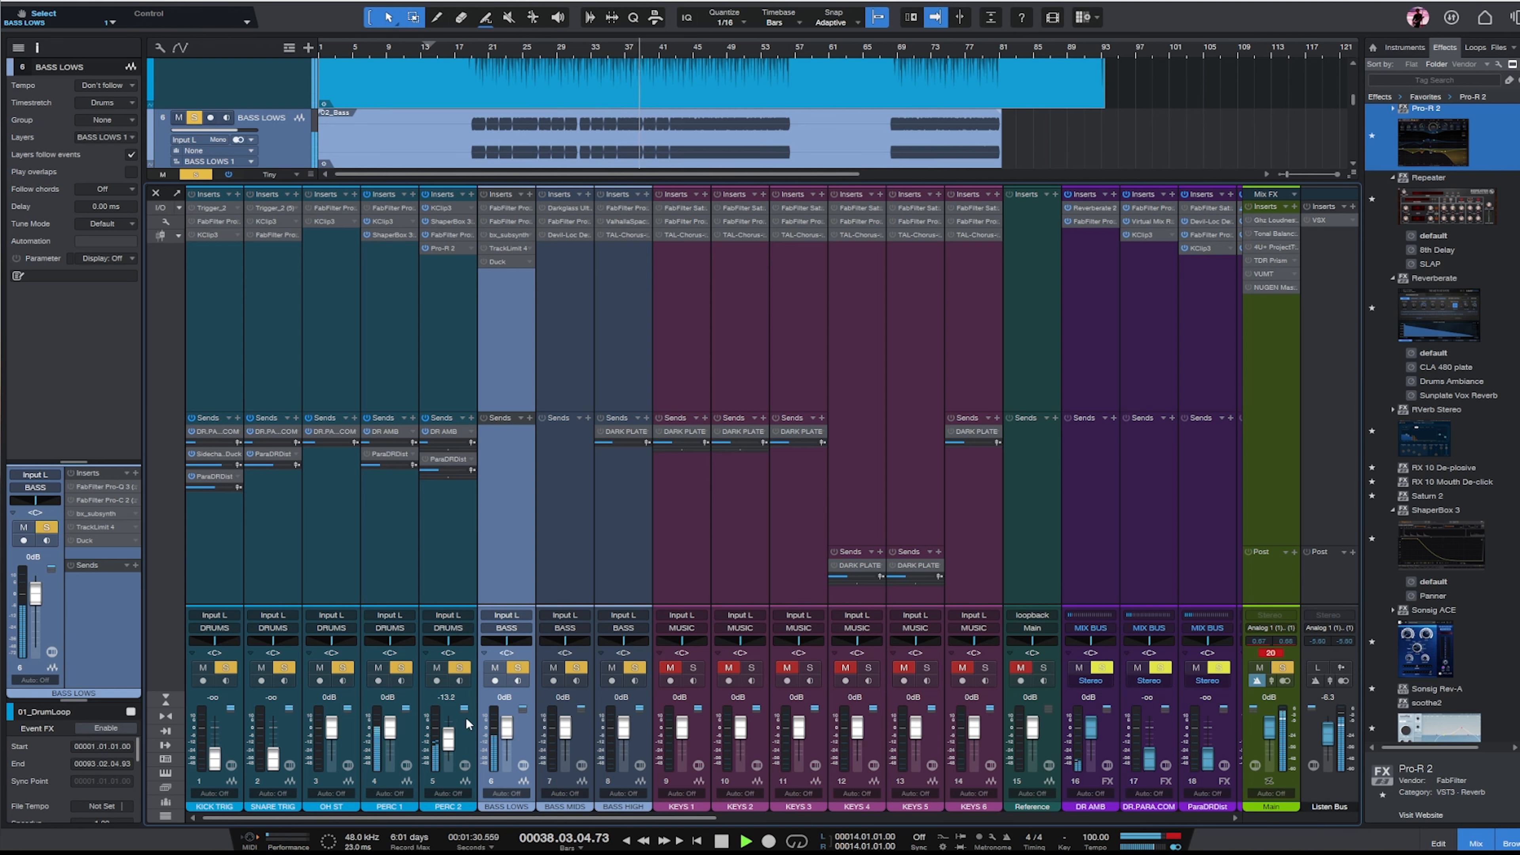
key("F3")
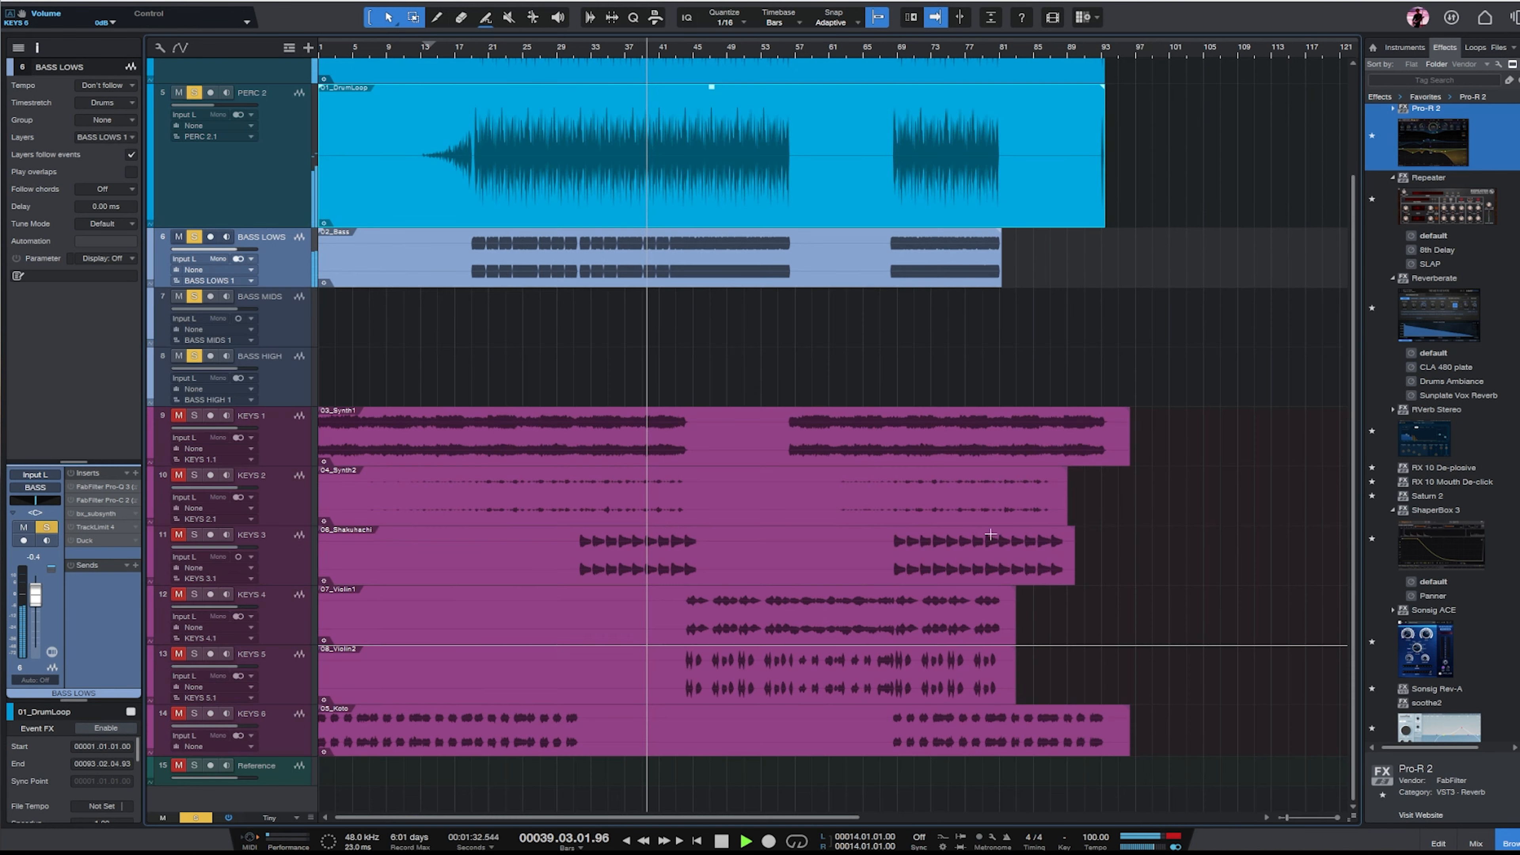
left_click(272, 383, "shift")
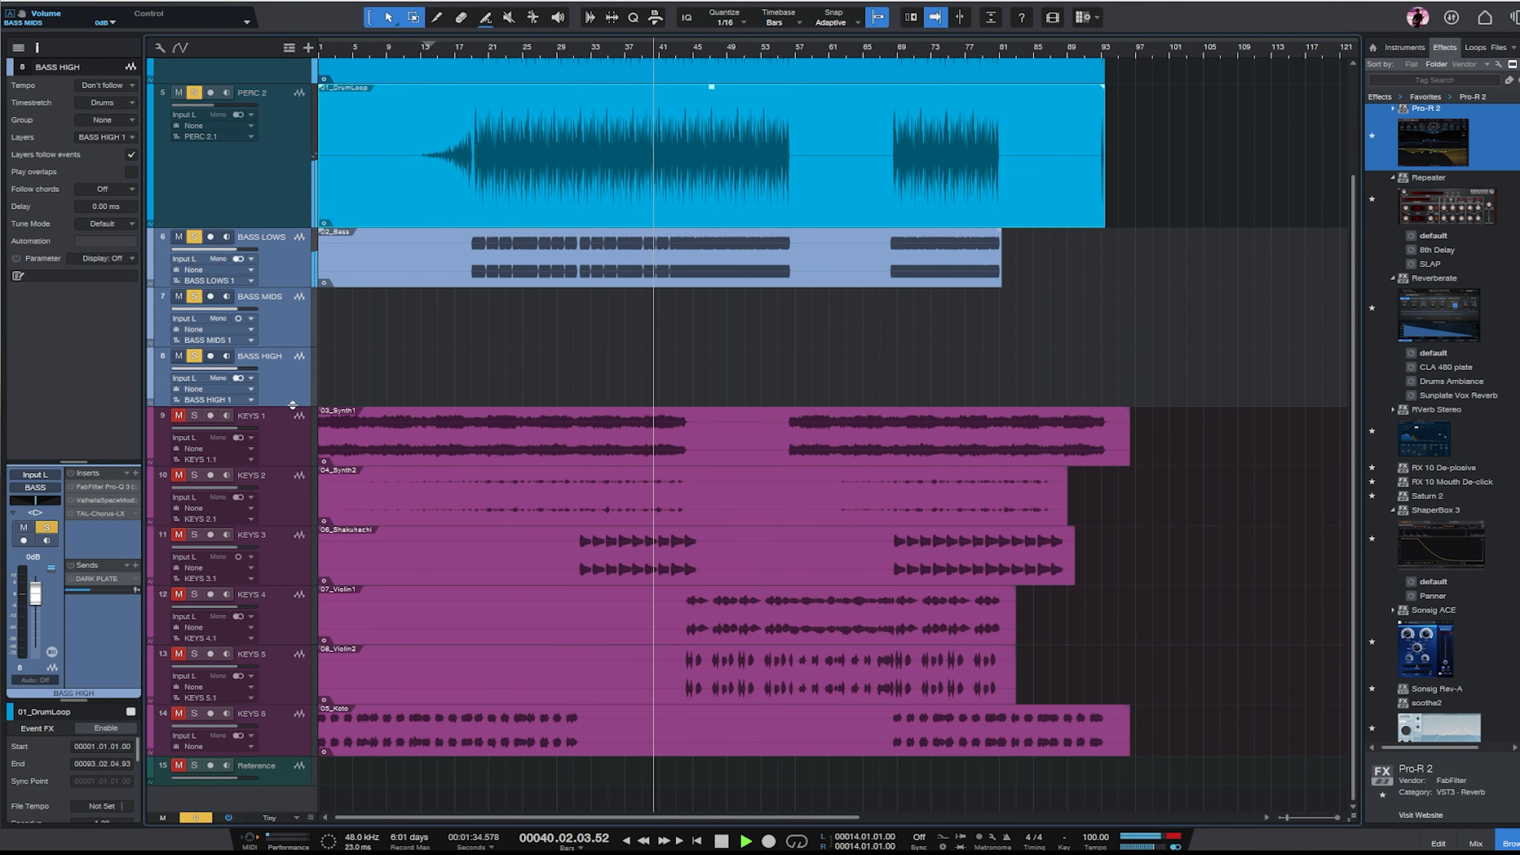
left_click_drag(295, 406, 296, 520)
key("w")
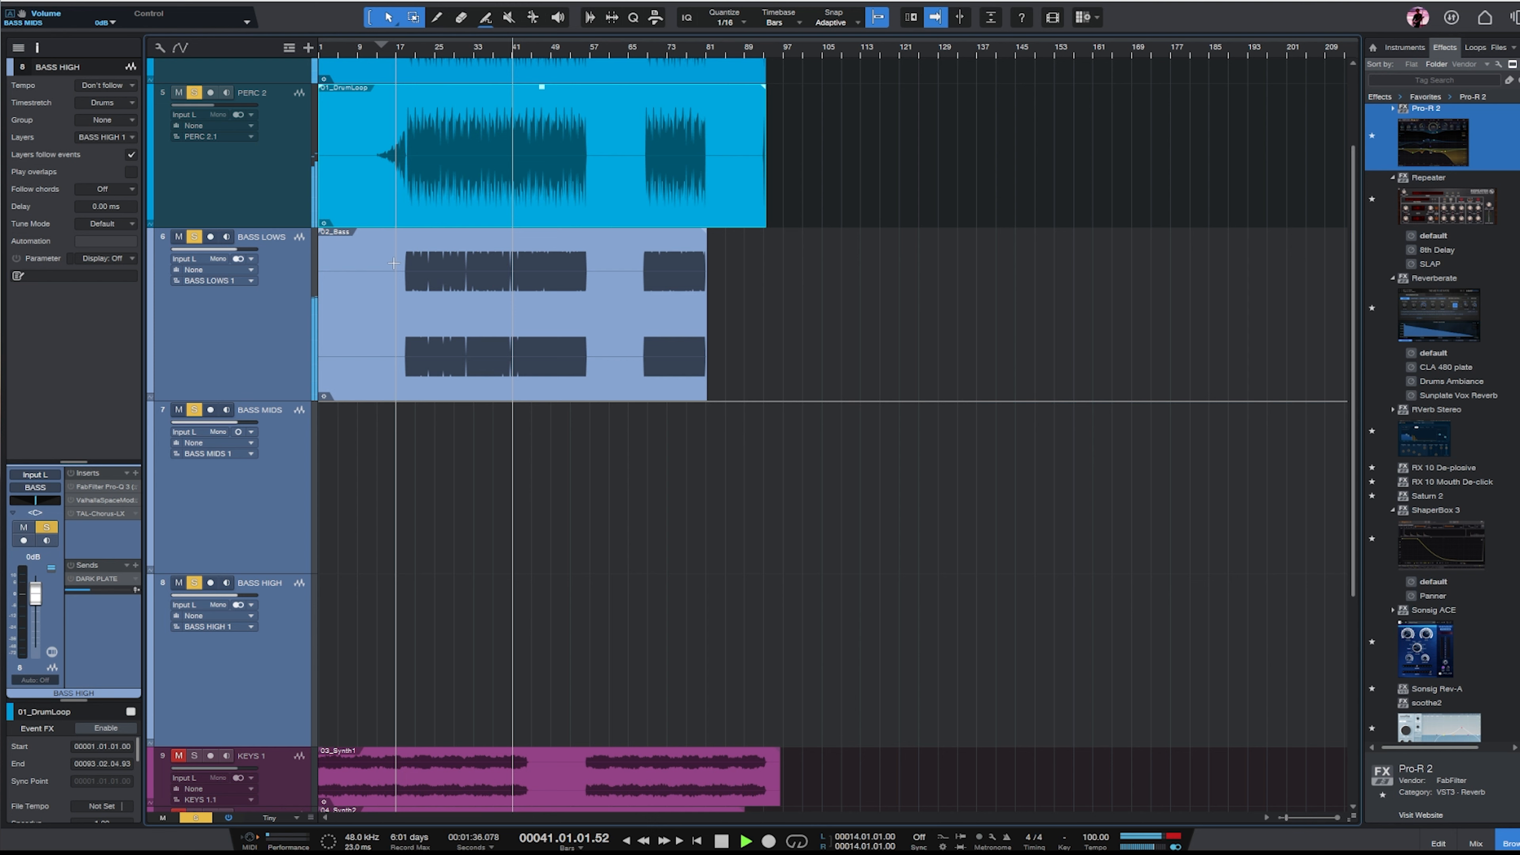
Audition the drums with the bass from an earlier point in the song, with the BASS LOWS track selected.
left_click(486, 51)
left_click(253, 323)
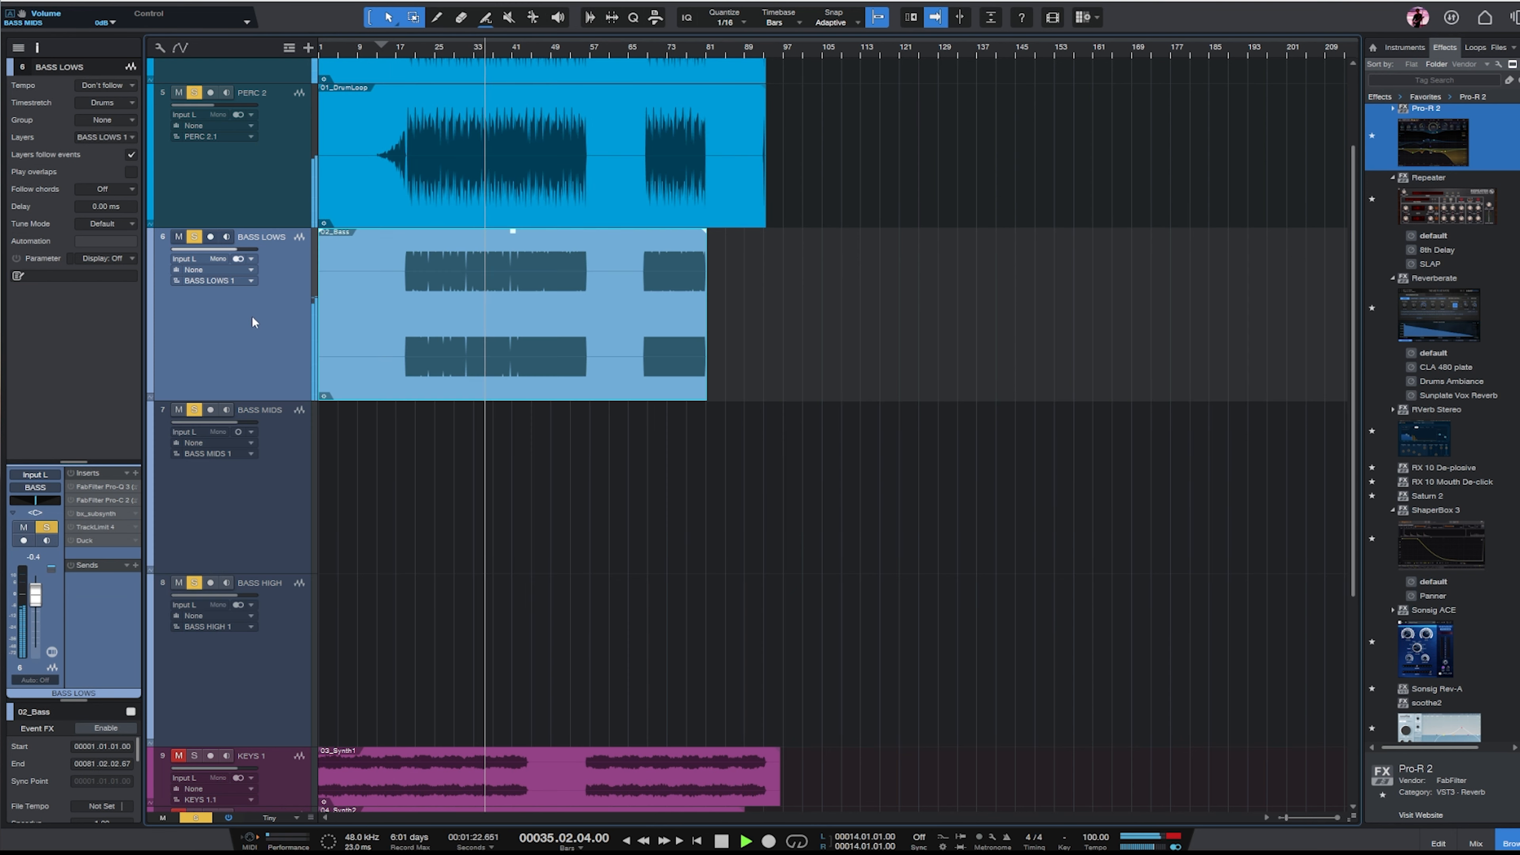
key("space")
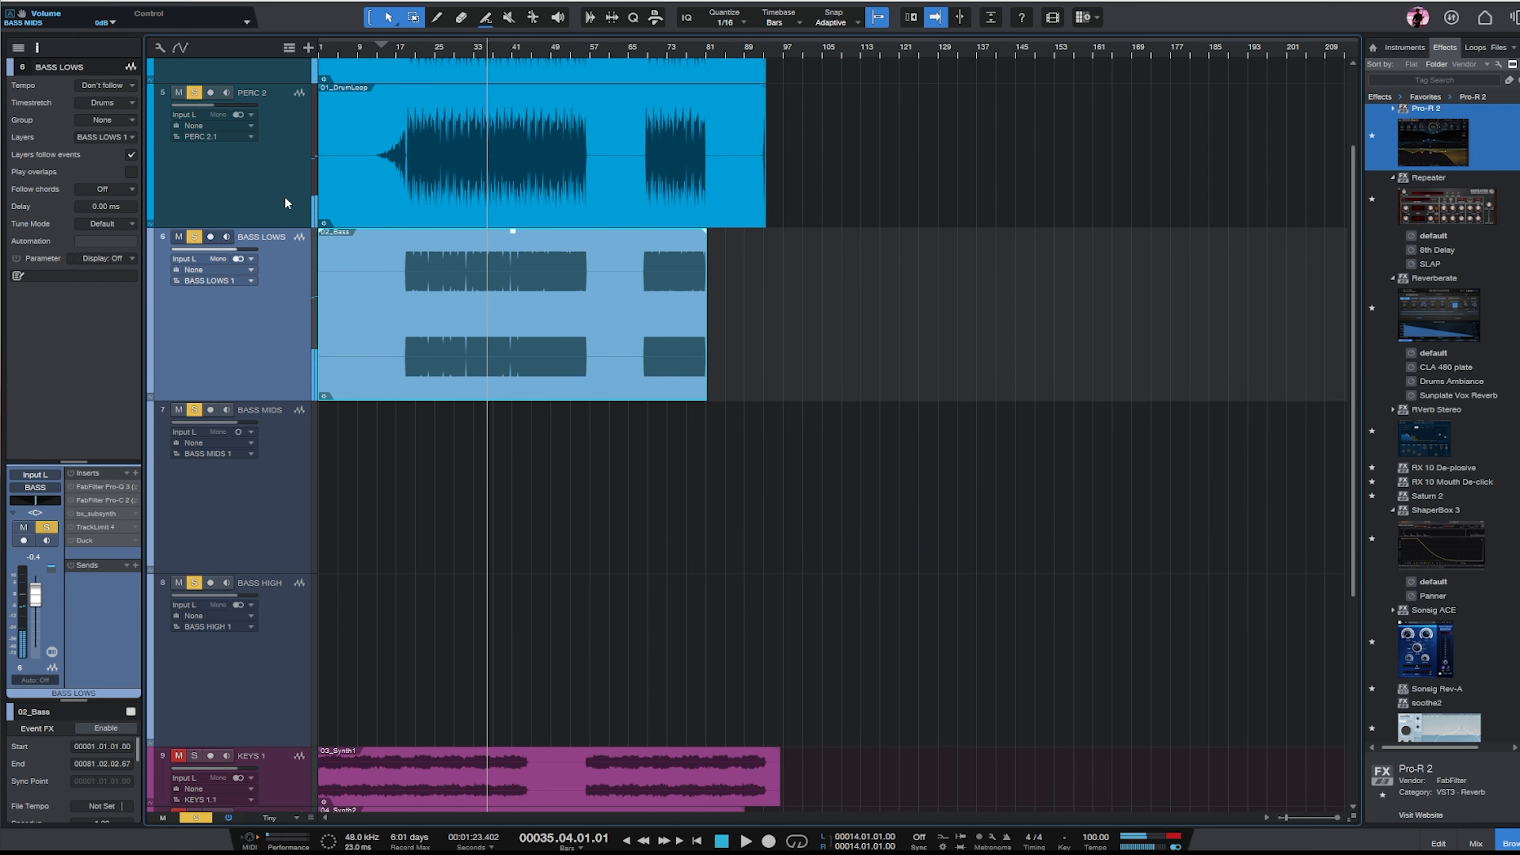
Duplicate the PERC 2 track as PERC 3, enlarge it, and copy the drum loop from PERC 2 onto it.
left_click(694, 206)
key("shift+d")
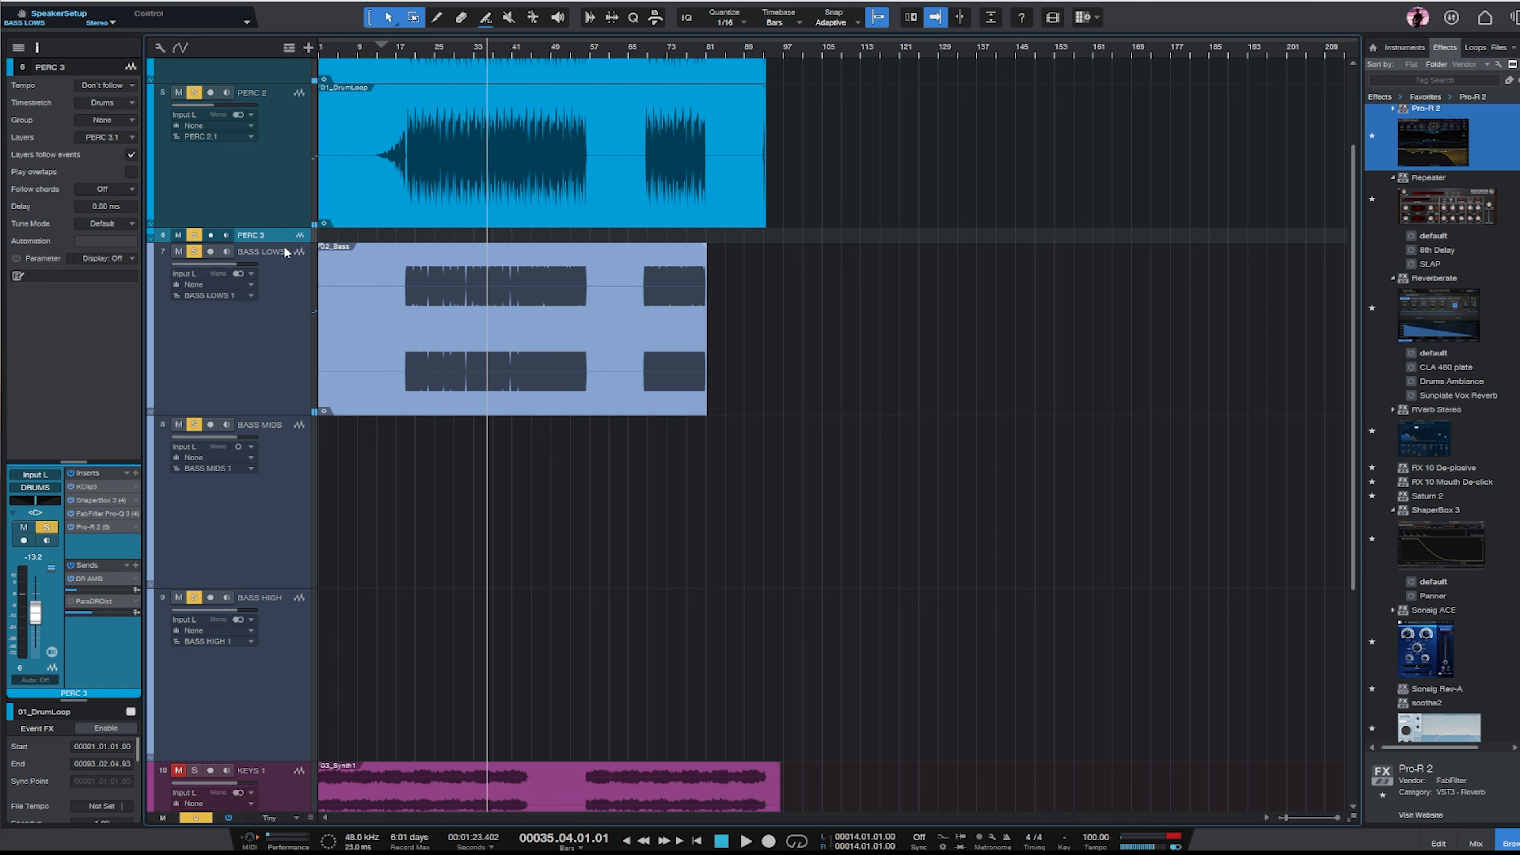
left_click_drag(303, 242, 293, 393)
left_click_drag(498, 218, 478, 285)
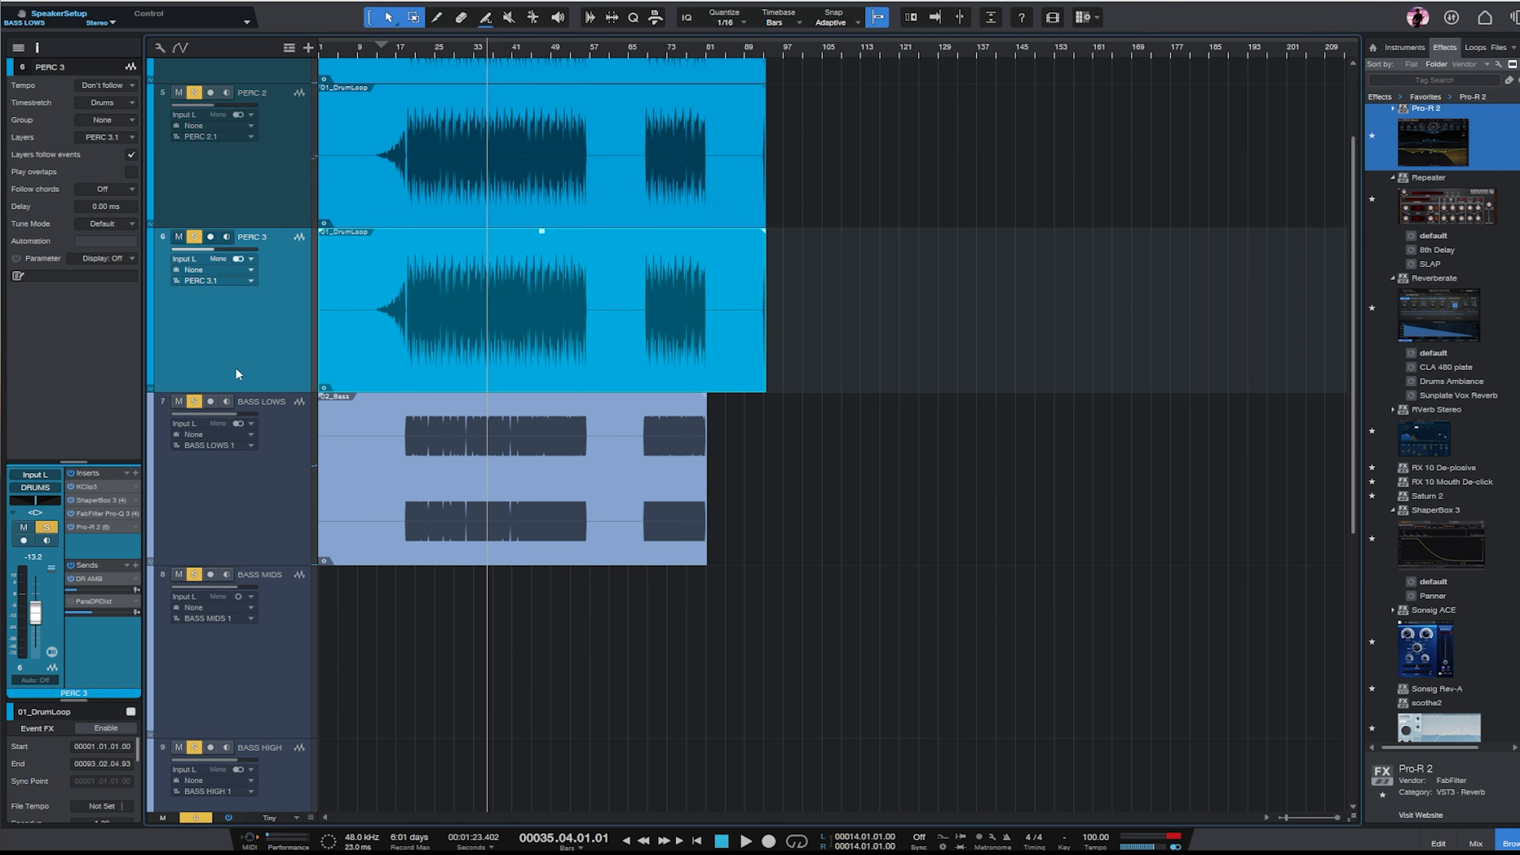
Remove all inserts from PERC 3 and add Pro-Q 3 as its only insert effect.
left_click(127, 474)
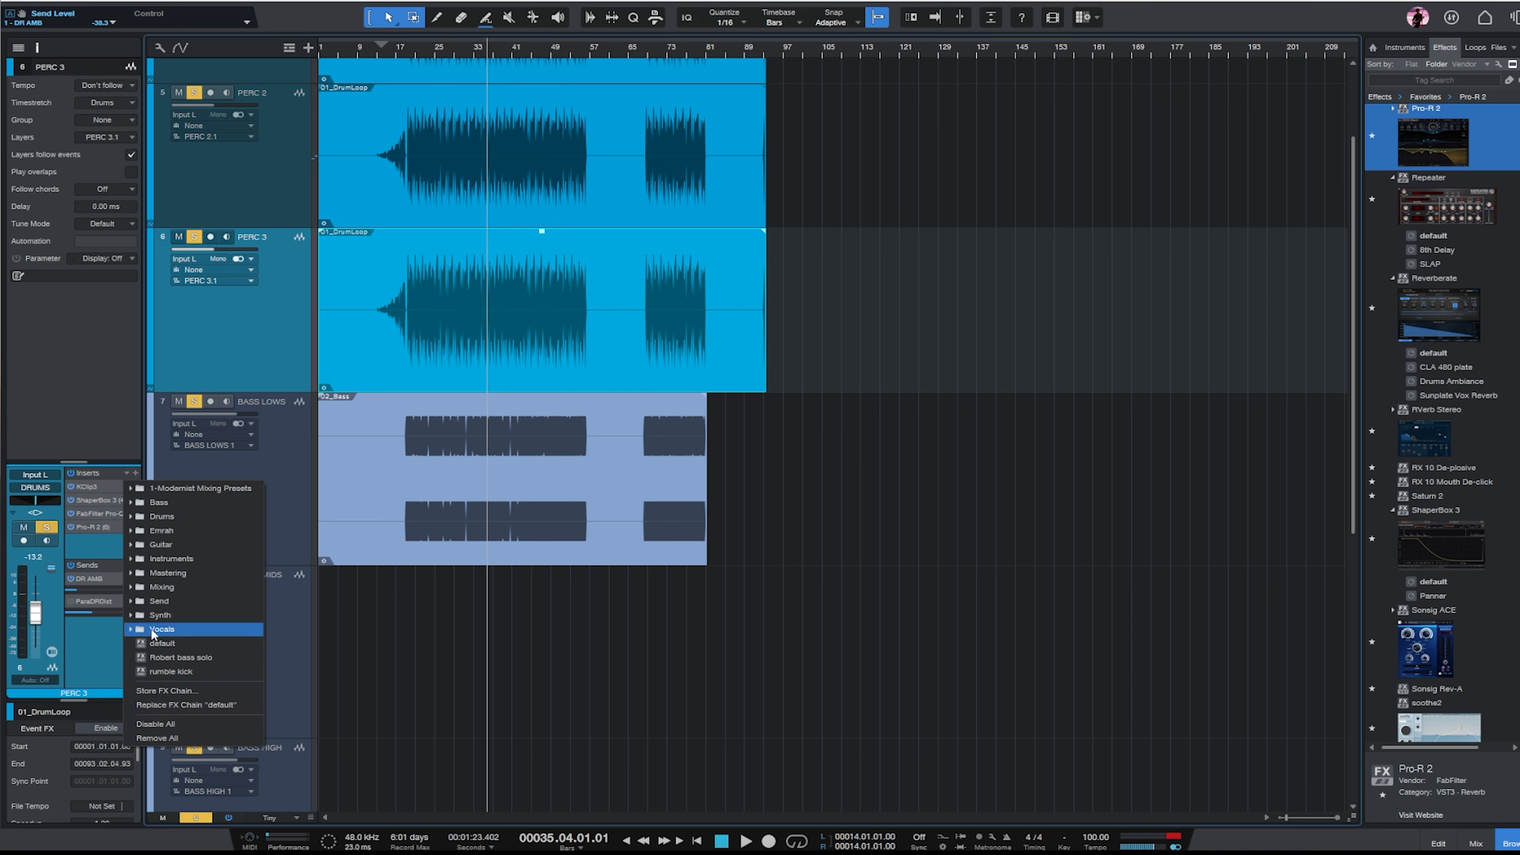
left_click(173, 727)
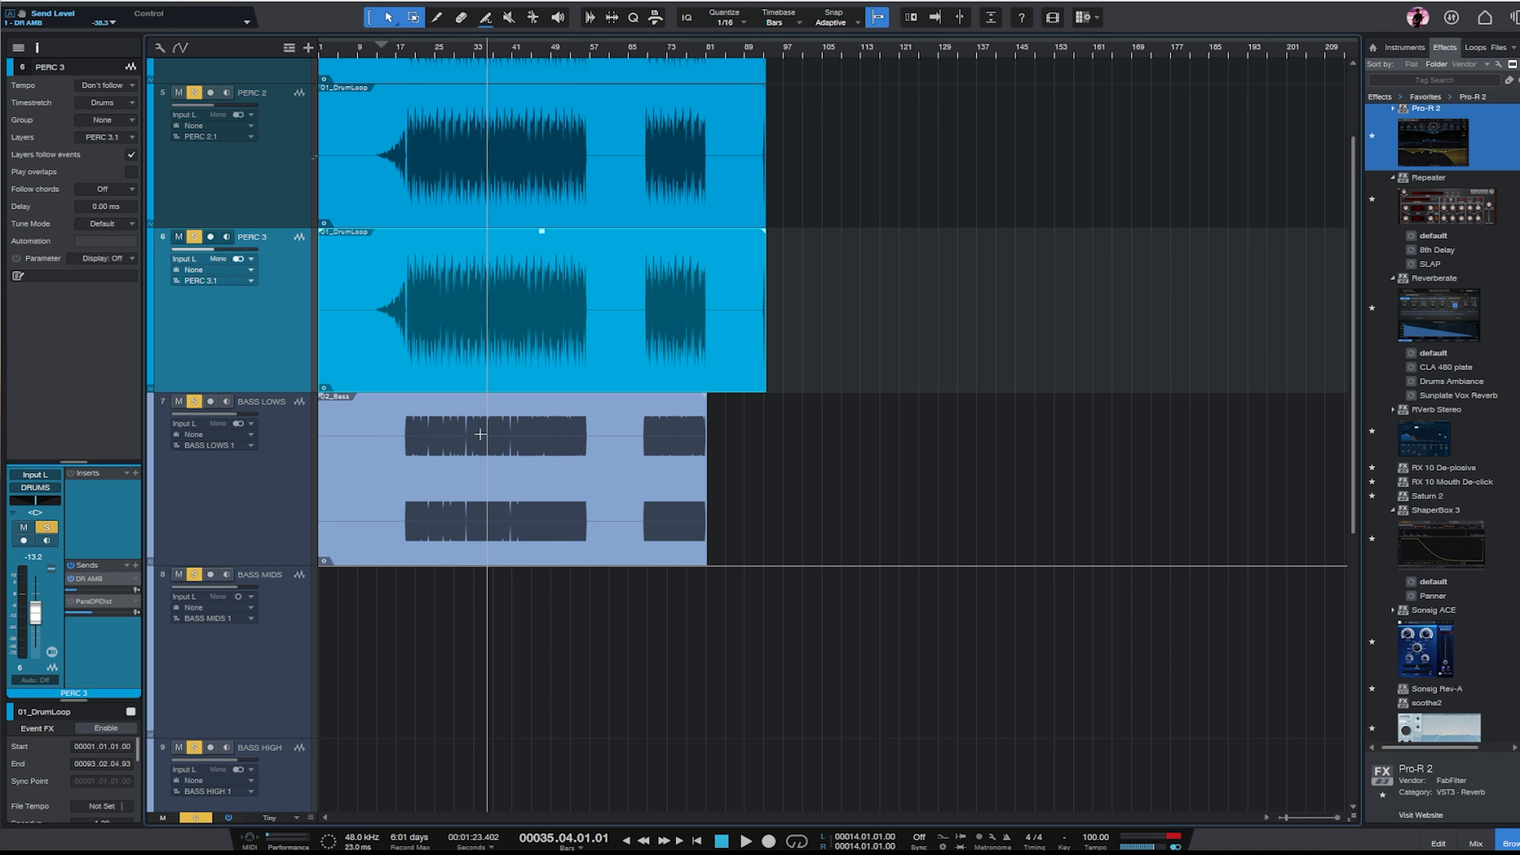
scroll(1451, 311, "down", 5)
scroll(1485, 245, "up", 5)
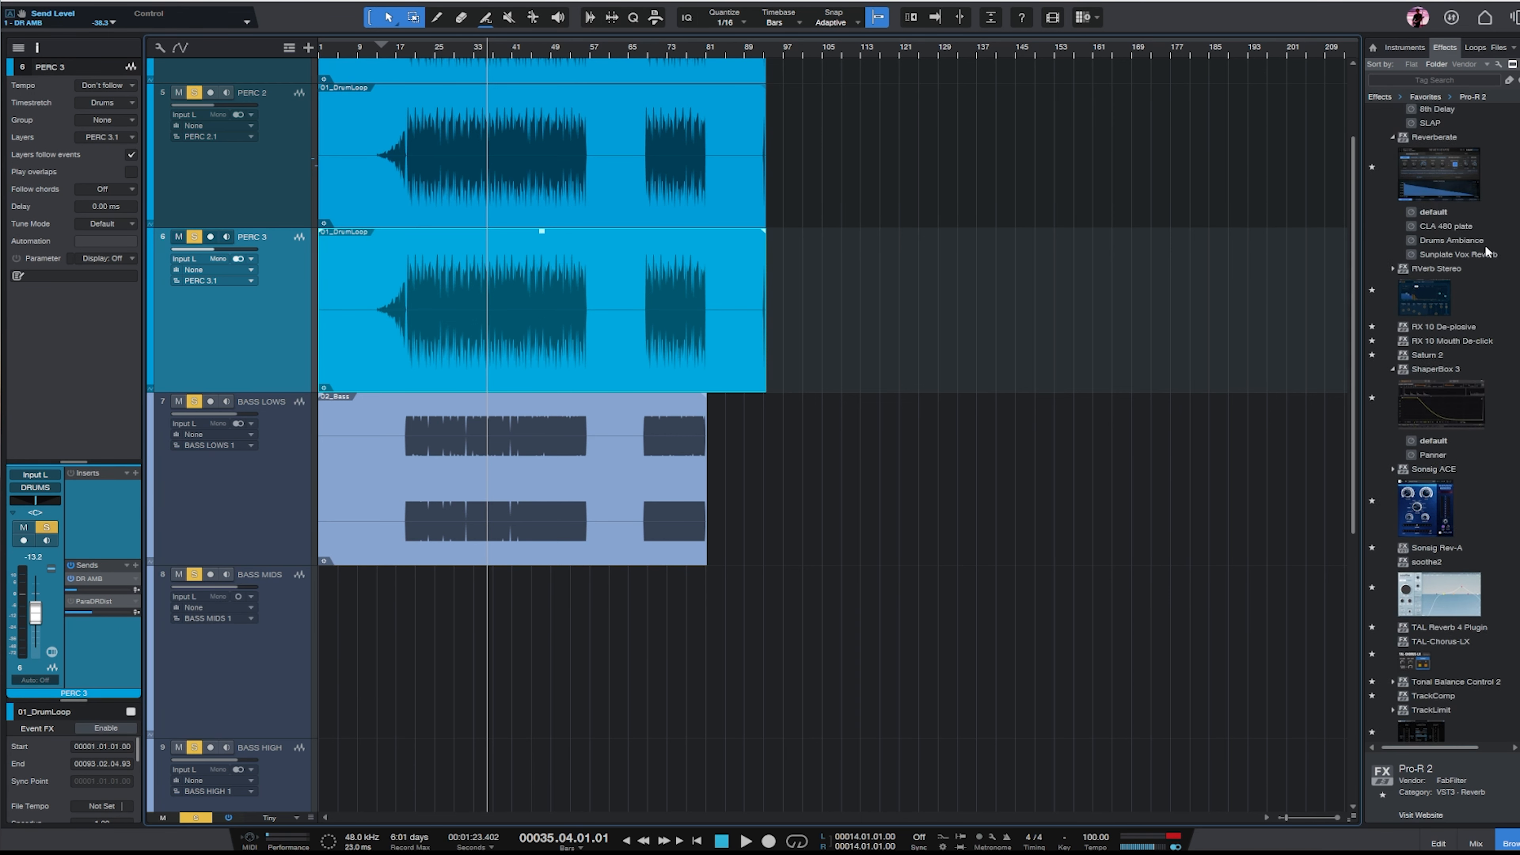
left_click_drag(1460, 249, 103, 514)
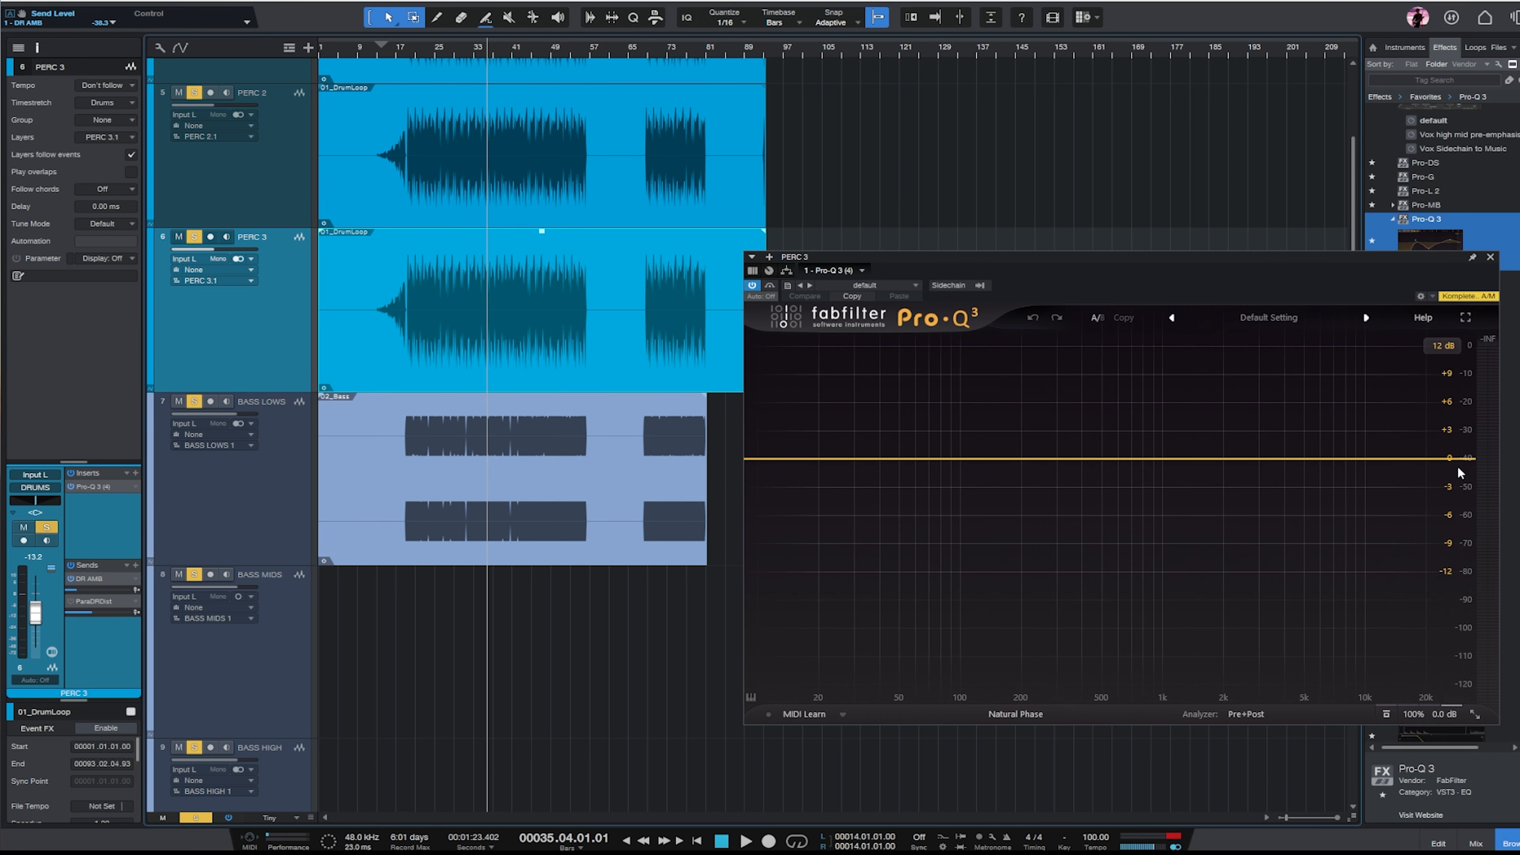
Add a 12 dB/oct high cut at about 57 Hz in PERC 3's Pro-Q 3, and insert ShaperBox 3 after it.
left_click_drag(1455, 466, 915, 381)
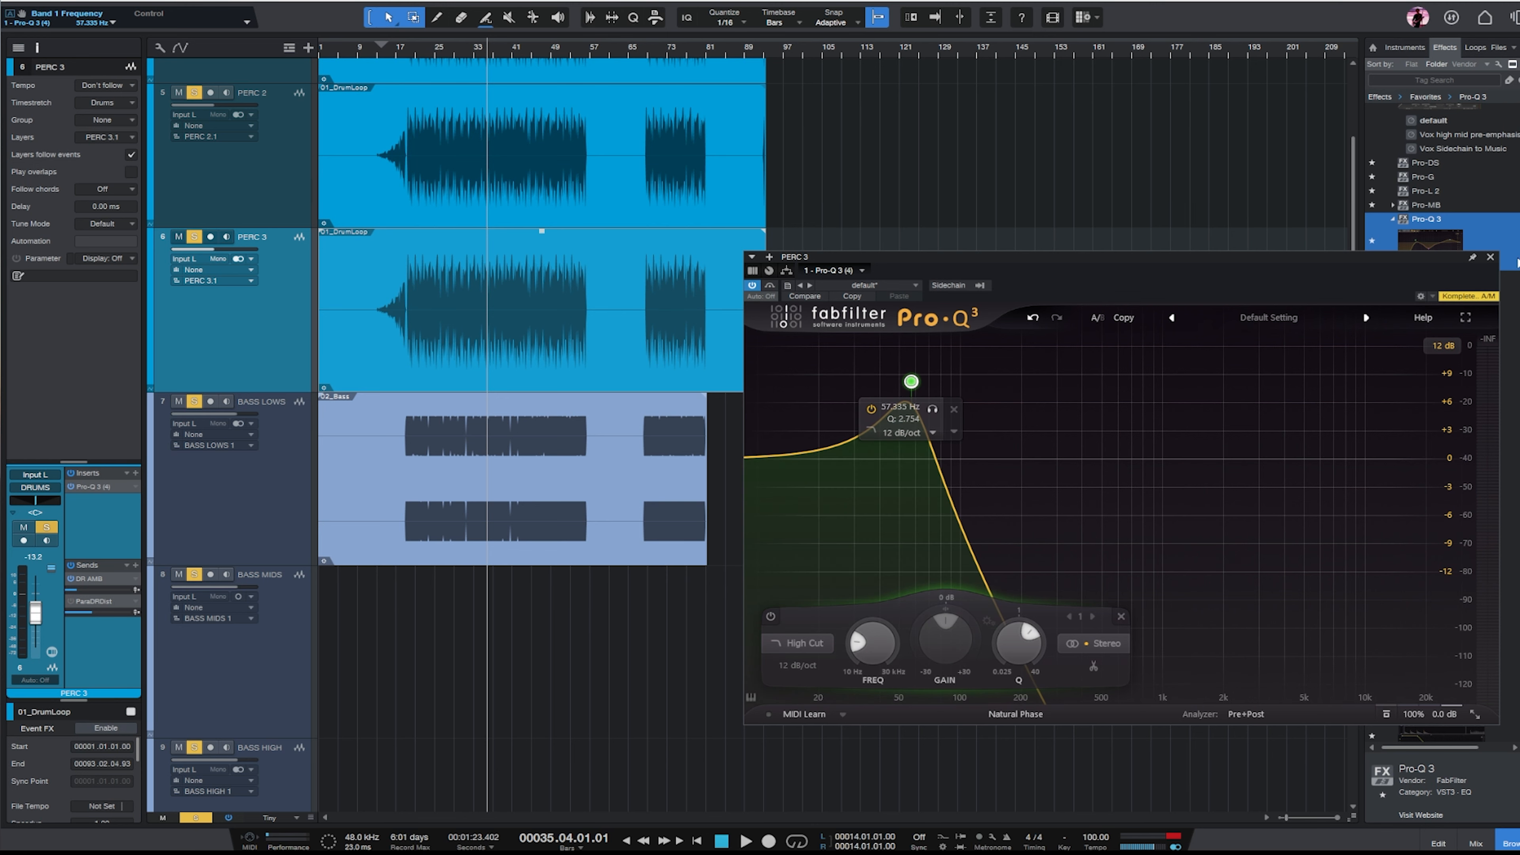
left_click(1490, 256)
scroll(1451, 338, "down", 5)
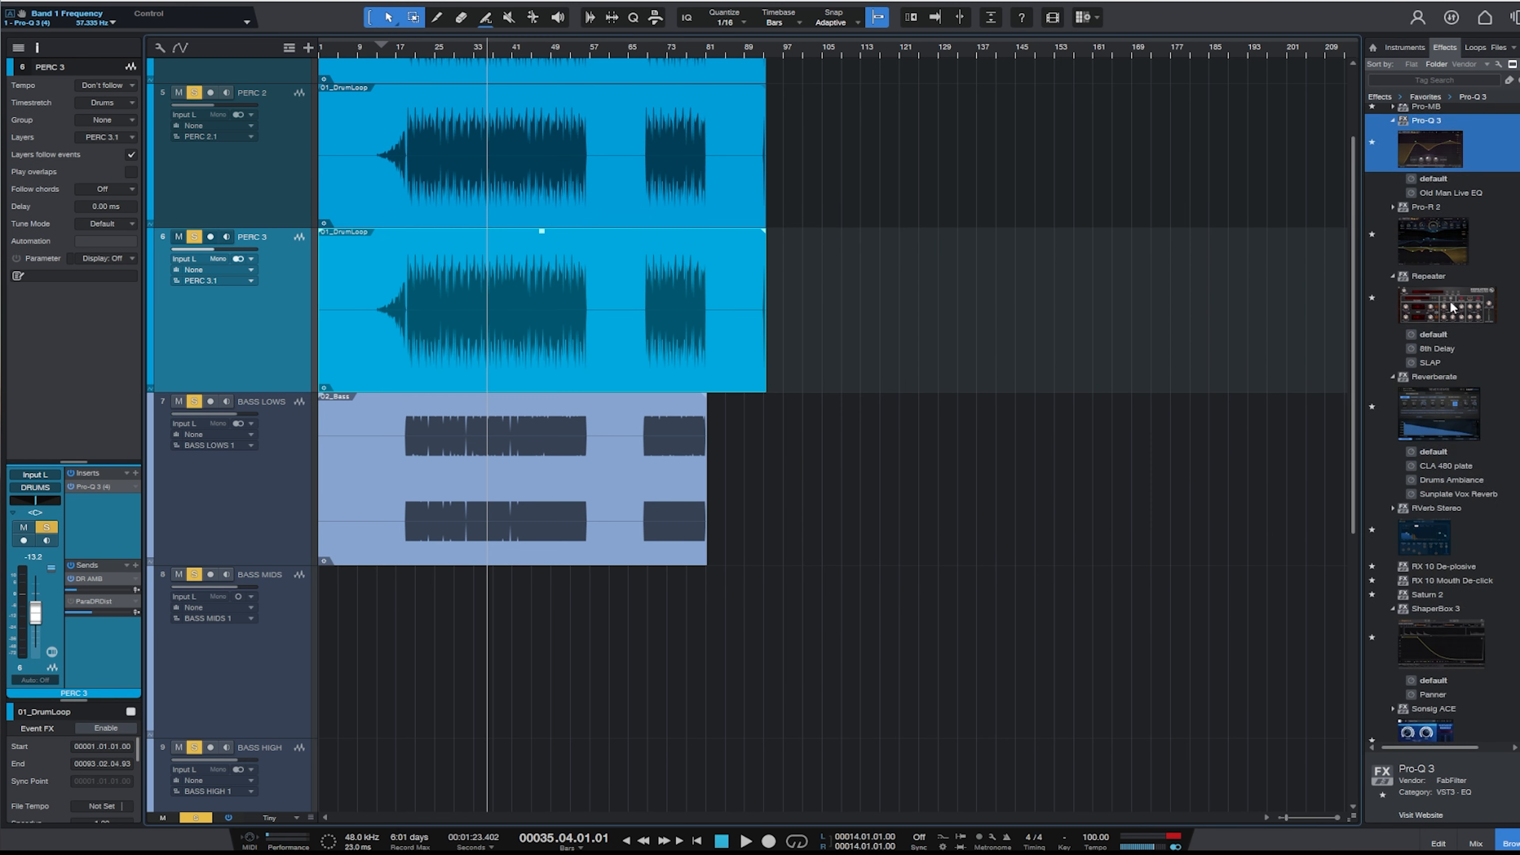
left_click_drag(1457, 453, 99, 538)
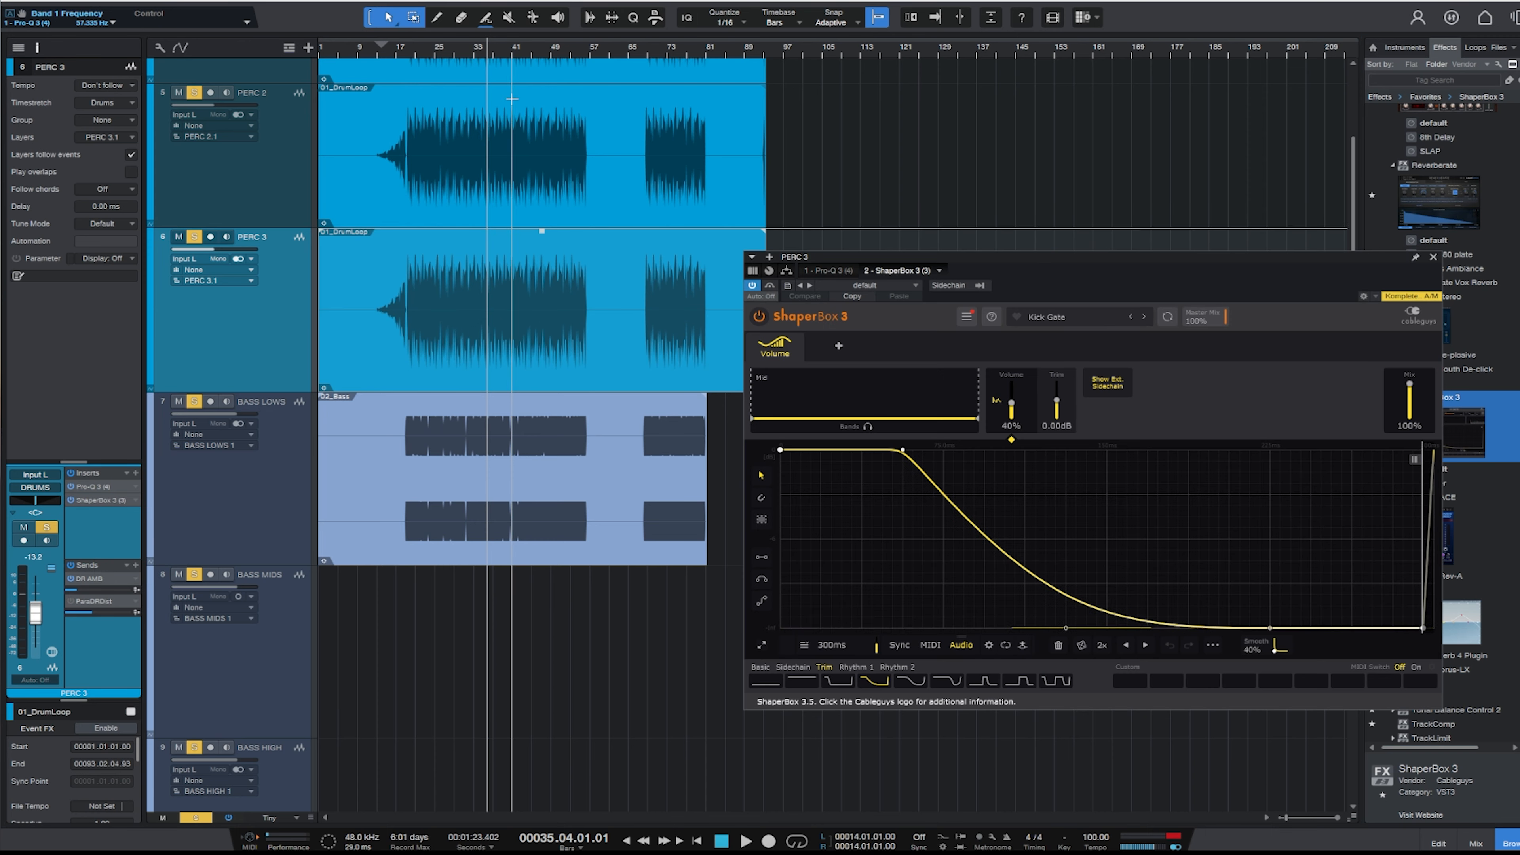
left_click_drag(1142, 256, 821, 195)
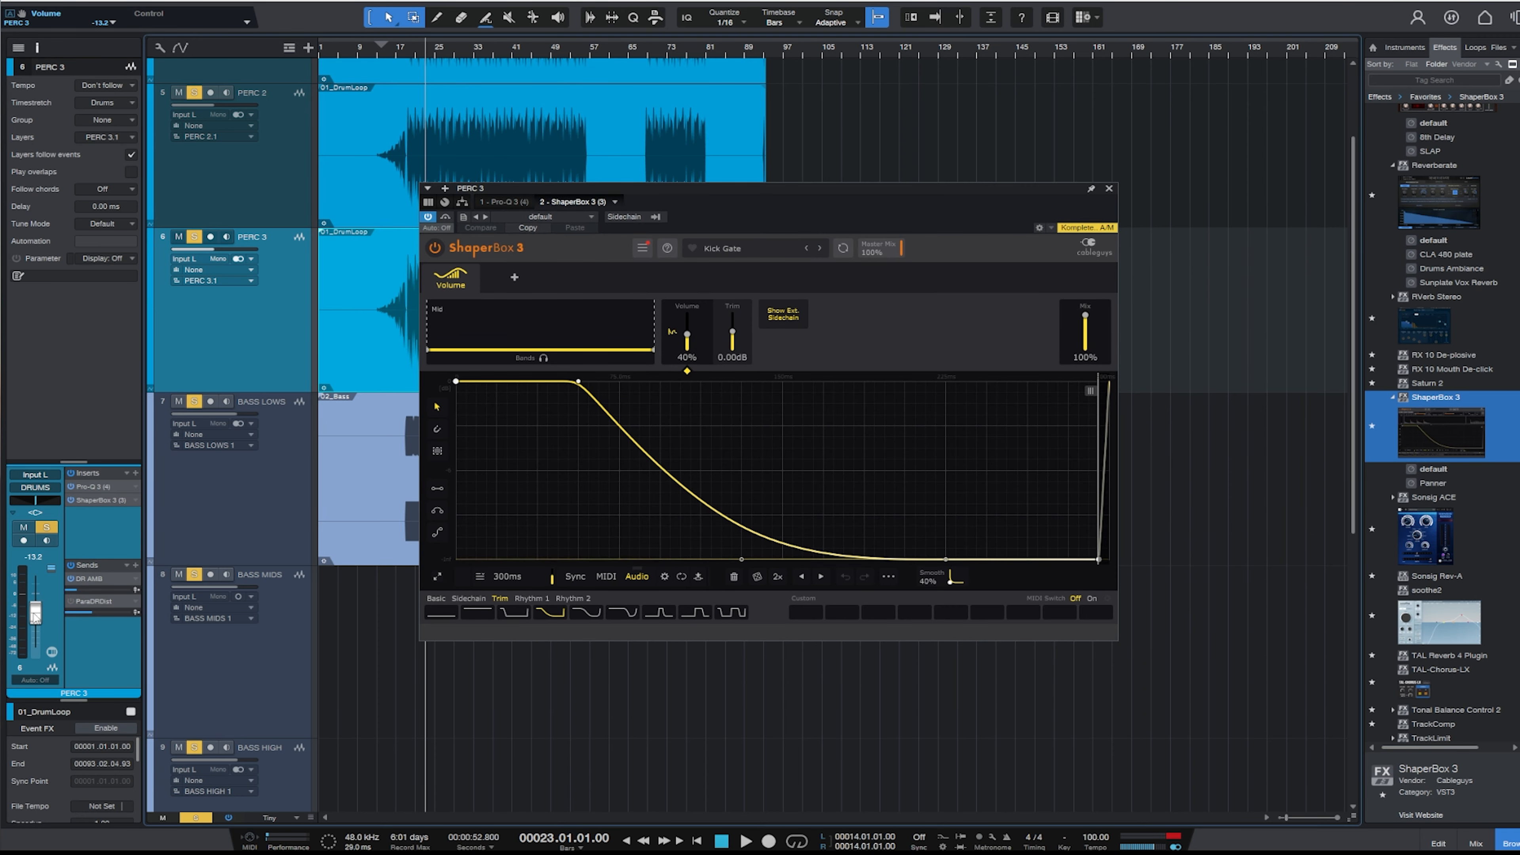
Solo PERC 3, start playback from bar 23 and reset the track's volume to 0 dB.
left_click(187, 817)
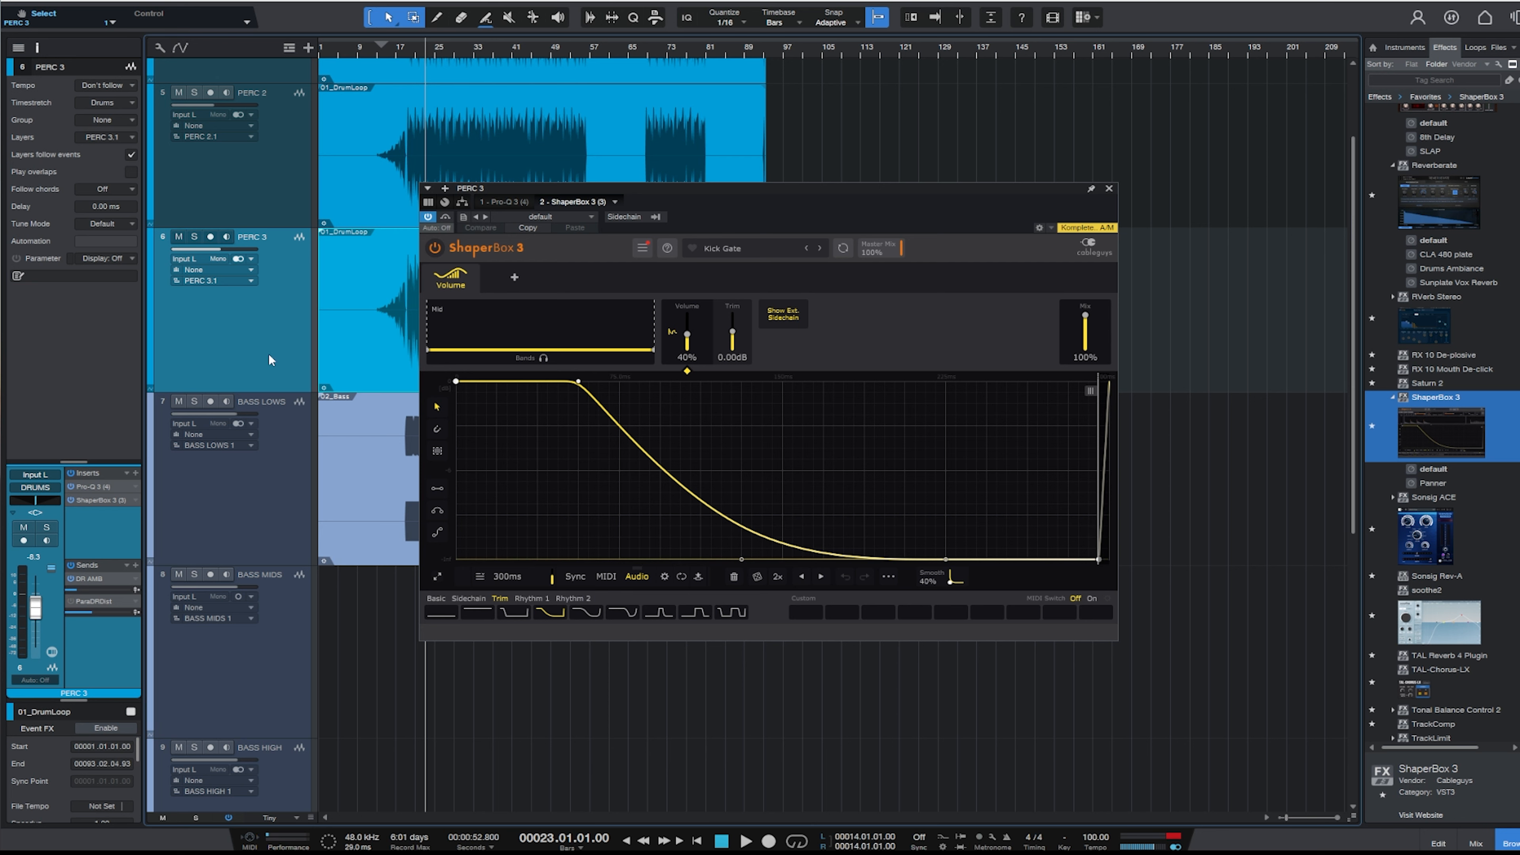
key("s")
key("space")
left_click(36, 607, "ctrl")
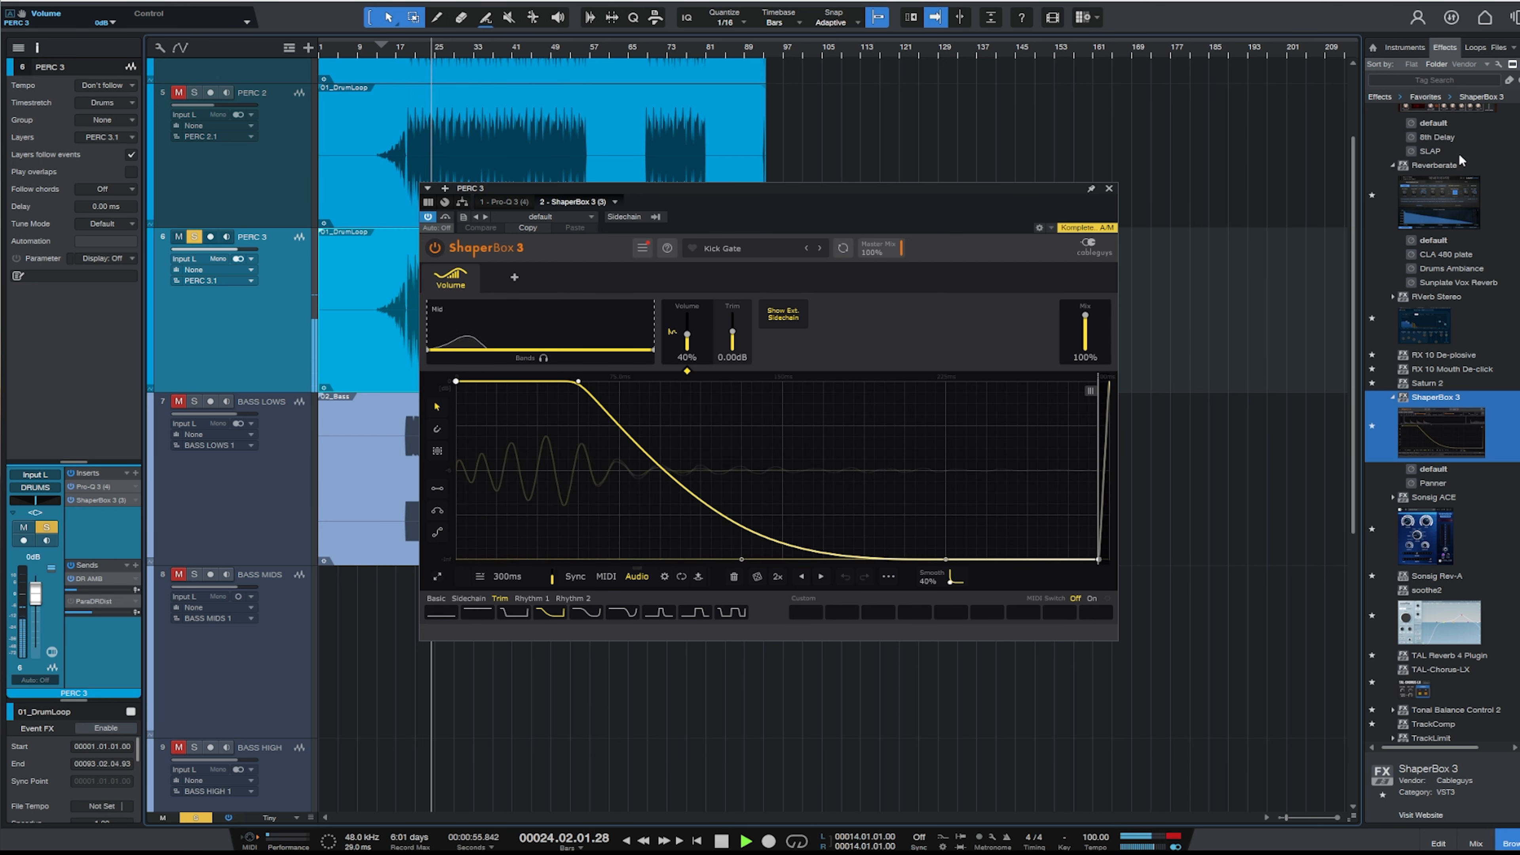
Insert TrackLimit after ShaperBox 3 on PERC 3 and lower its threshold to -8.1.
scroll(1459, 157, "up", 5)
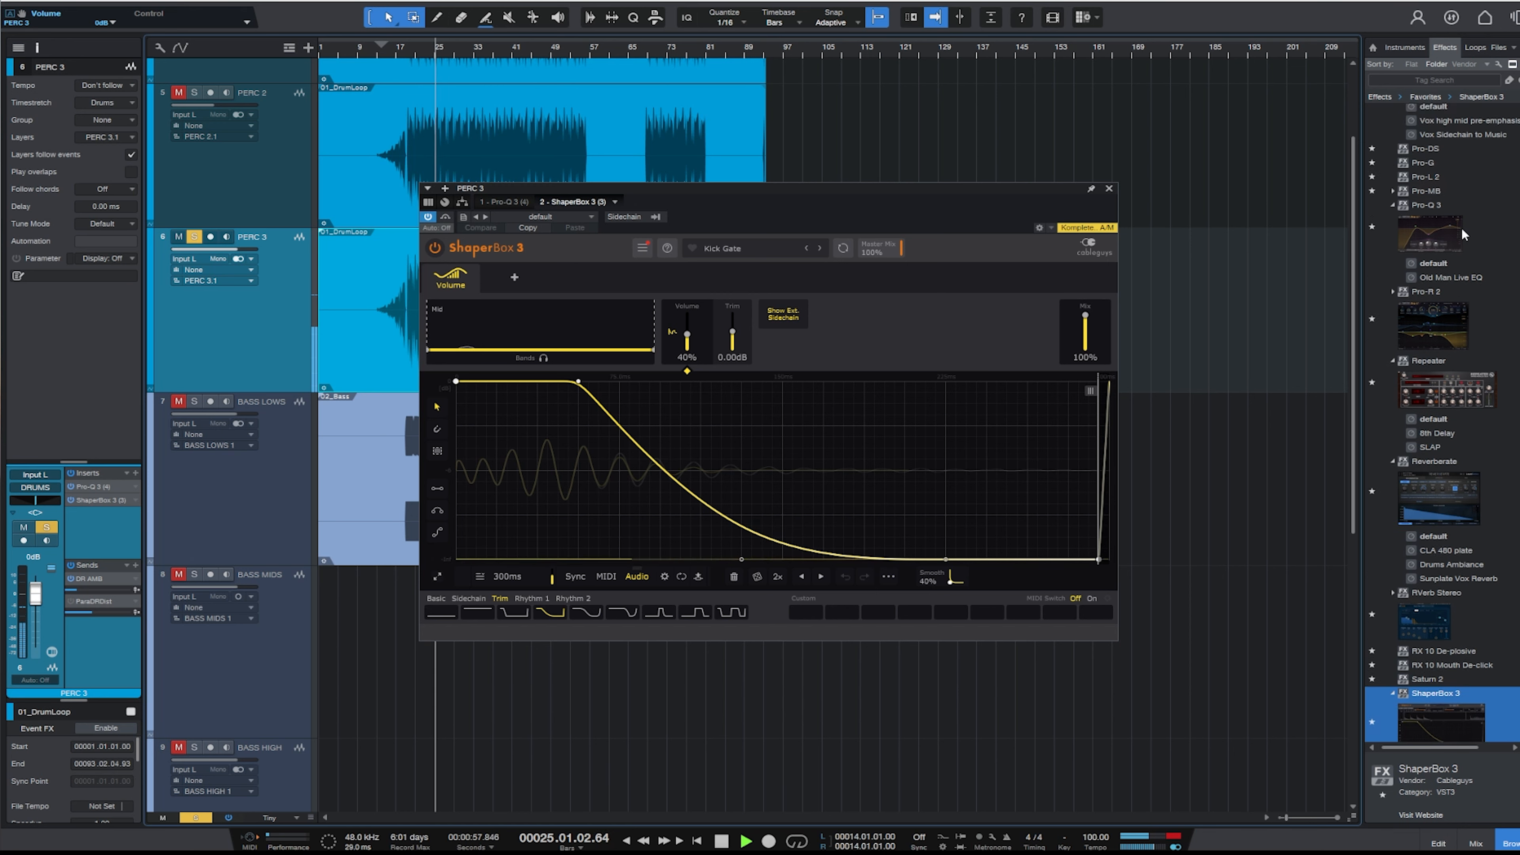
scroll(1462, 222, "up", 3)
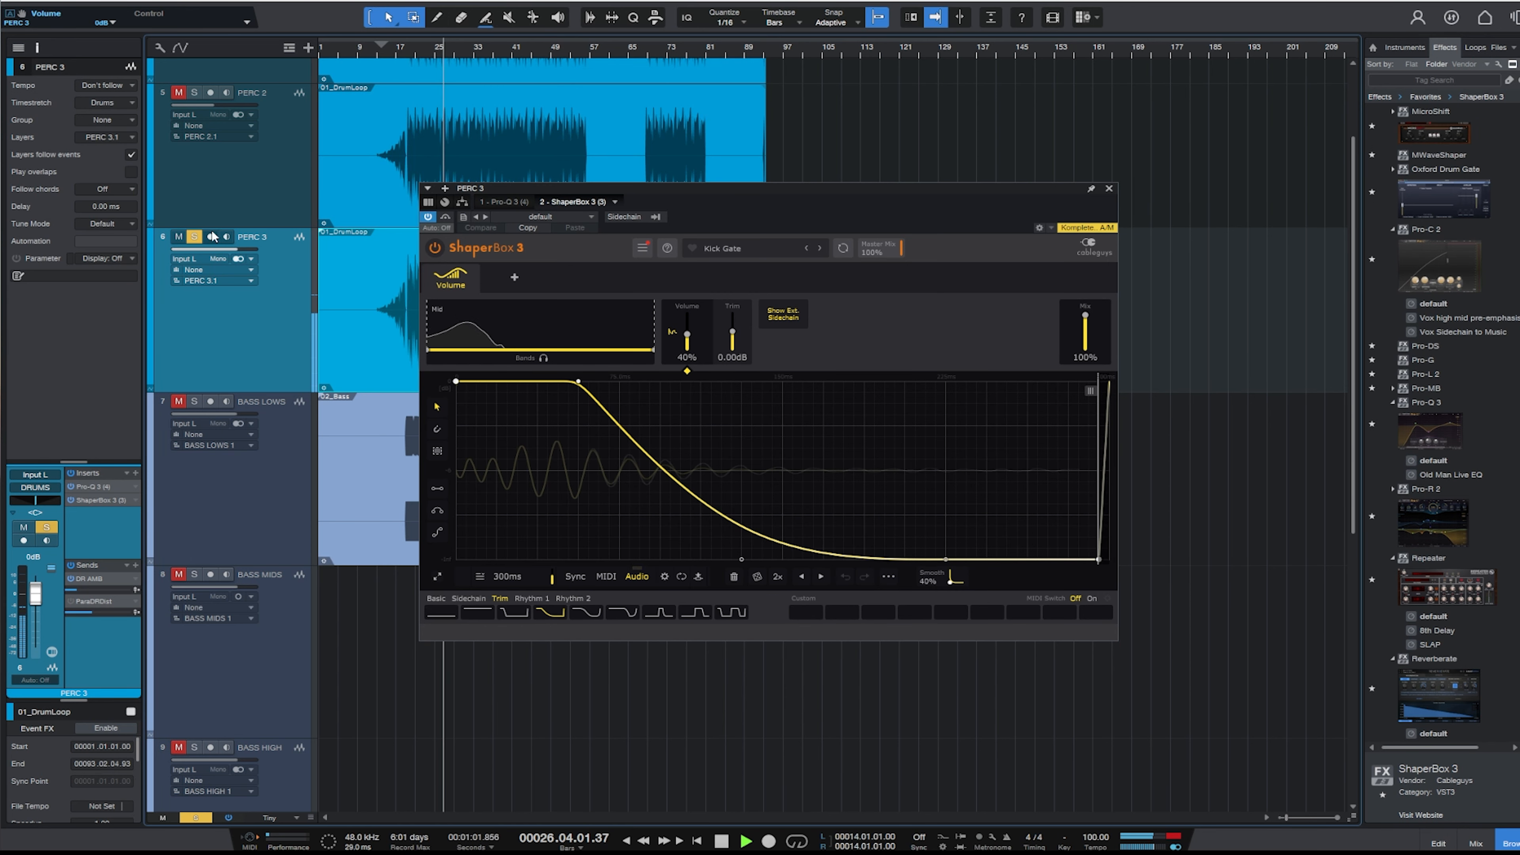
scroll(1456, 280, "down", 9)
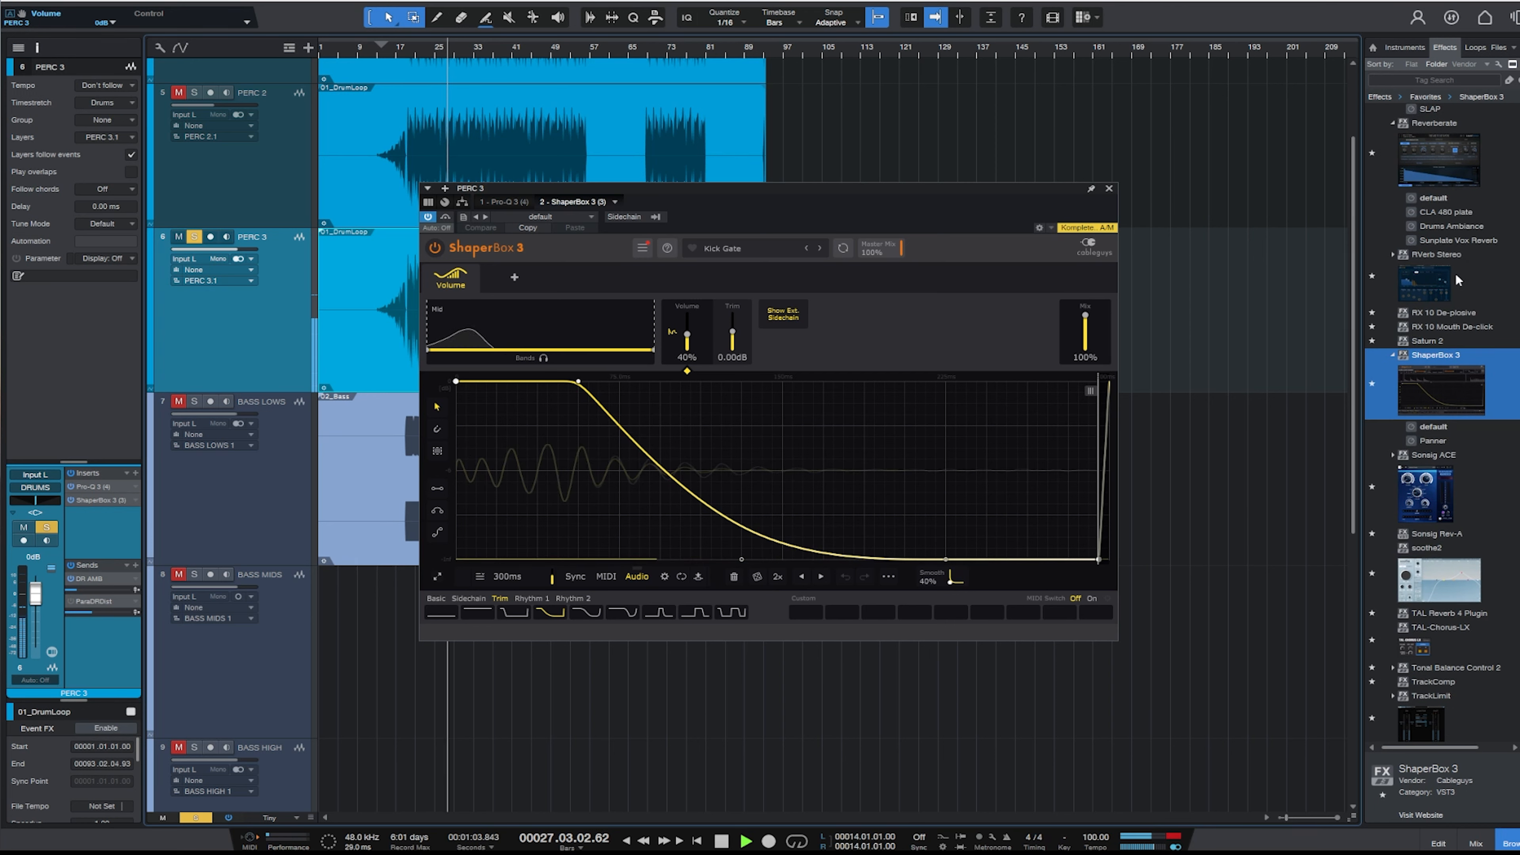
scroll(1456, 280, "down", 3)
left_click(1430, 498)
left_click_drag(1429, 497, 118, 530)
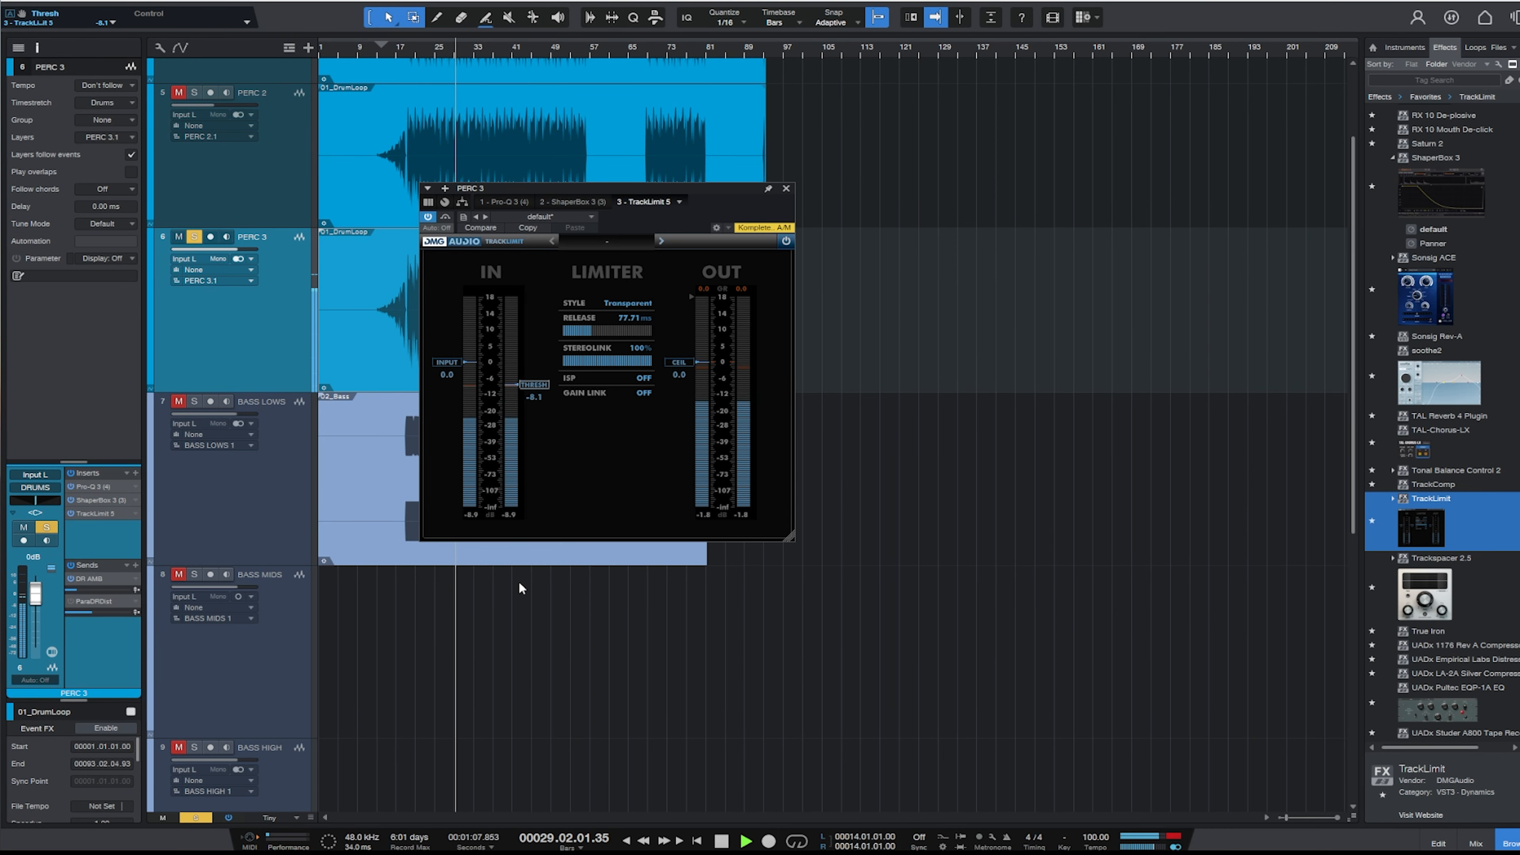
left_click(786, 188)
Stop playback, take PERC 3 out of solo and pull its volume fader all the way down.
key("space")
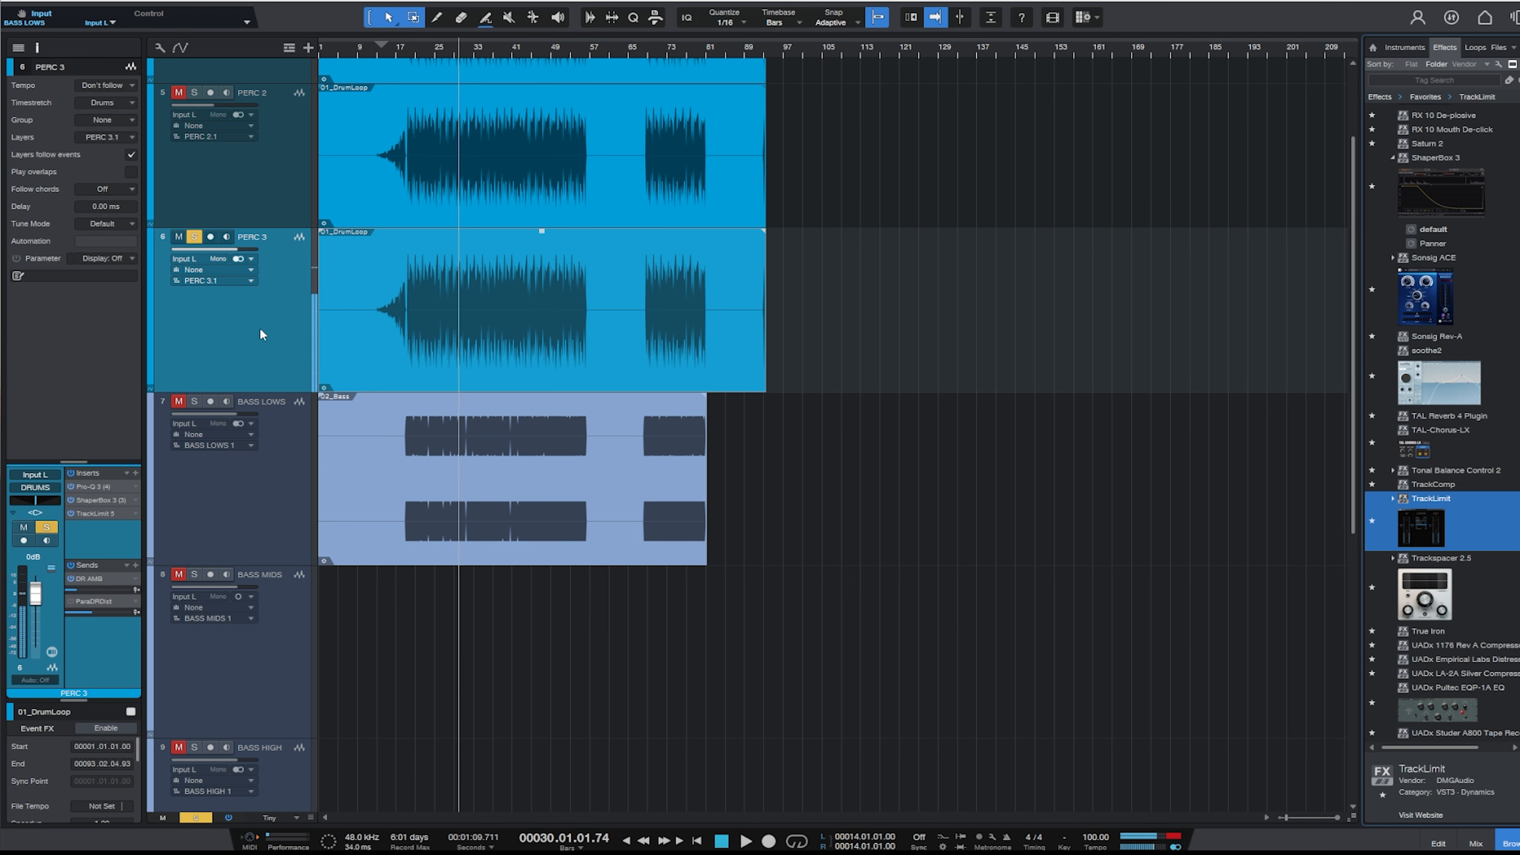
left_click(262, 334)
left_click_drag(34, 606, 34, 656)
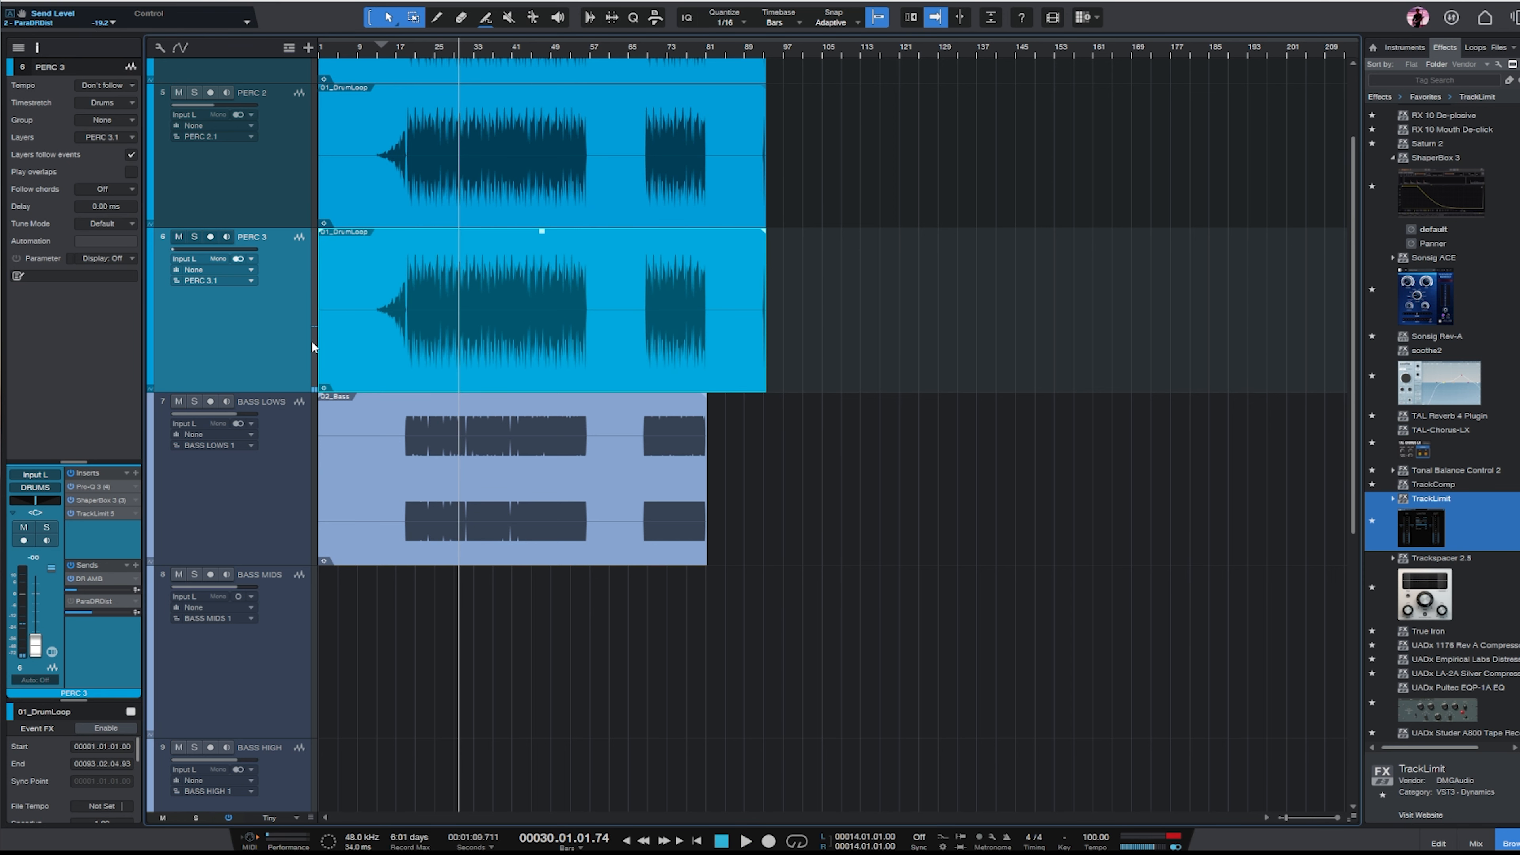
Feed PERC 3 into the sidechain of the Duck insert on BASS LOWS using a pre-fader send.
left_click(262, 495)
double_click(85, 539)
left_click(960, 182)
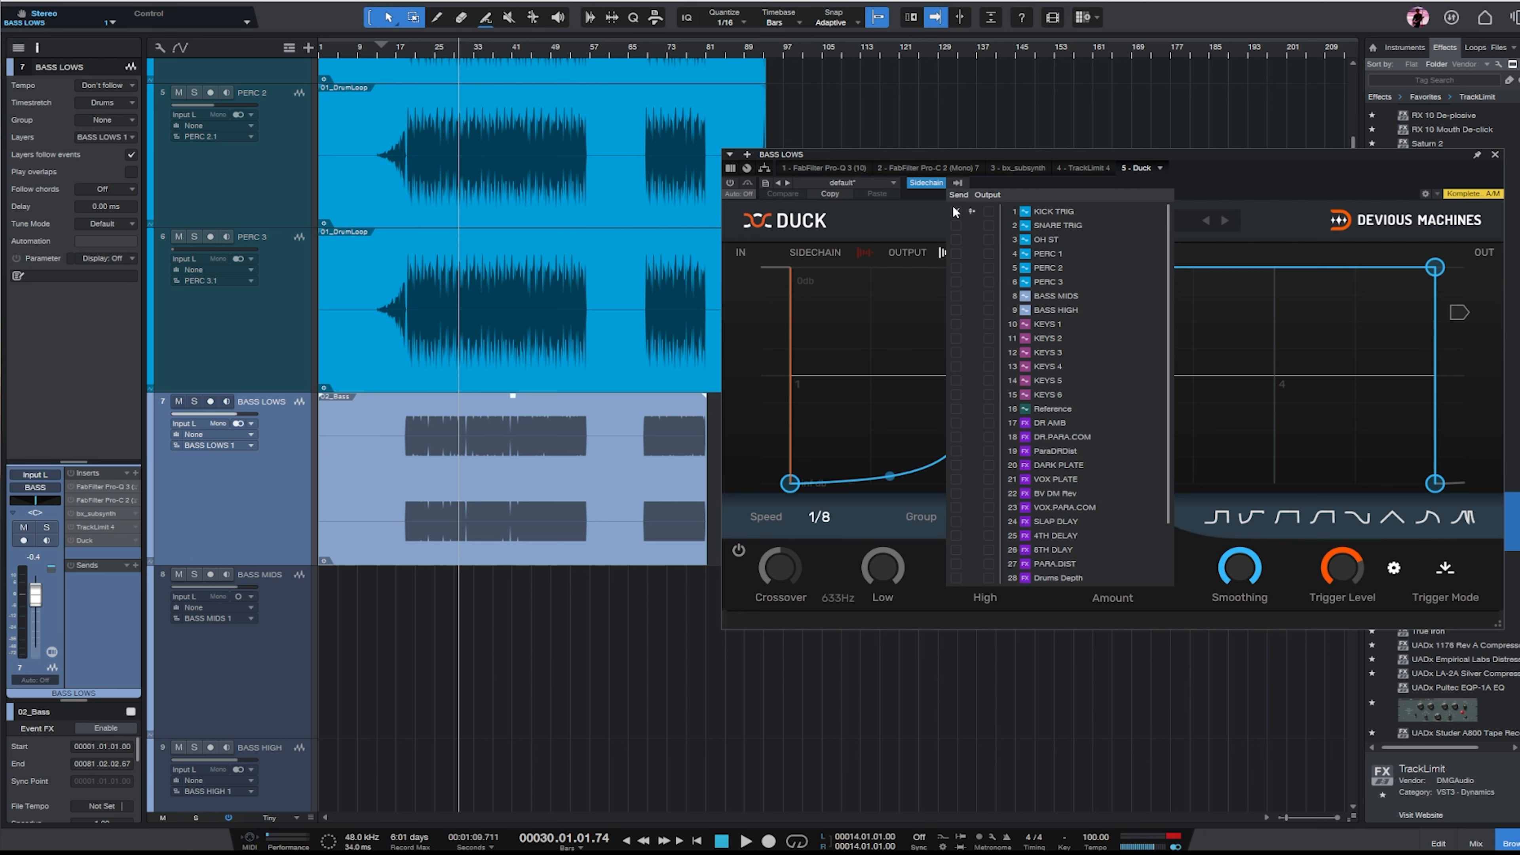
left_click(954, 284)
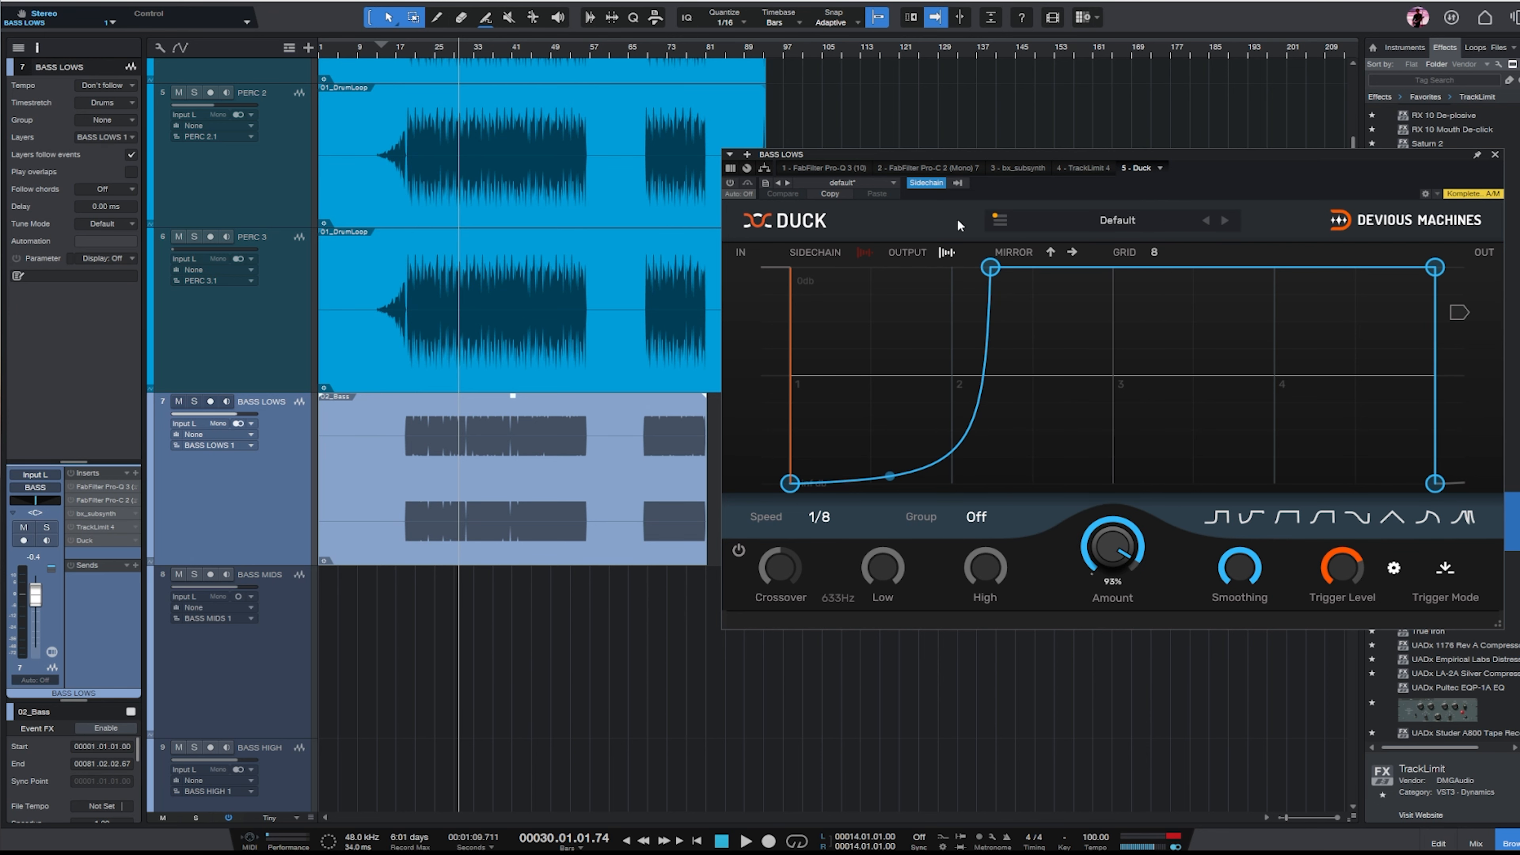
left_click(957, 184)
left_click(1252, 189)
left_click(273, 367)
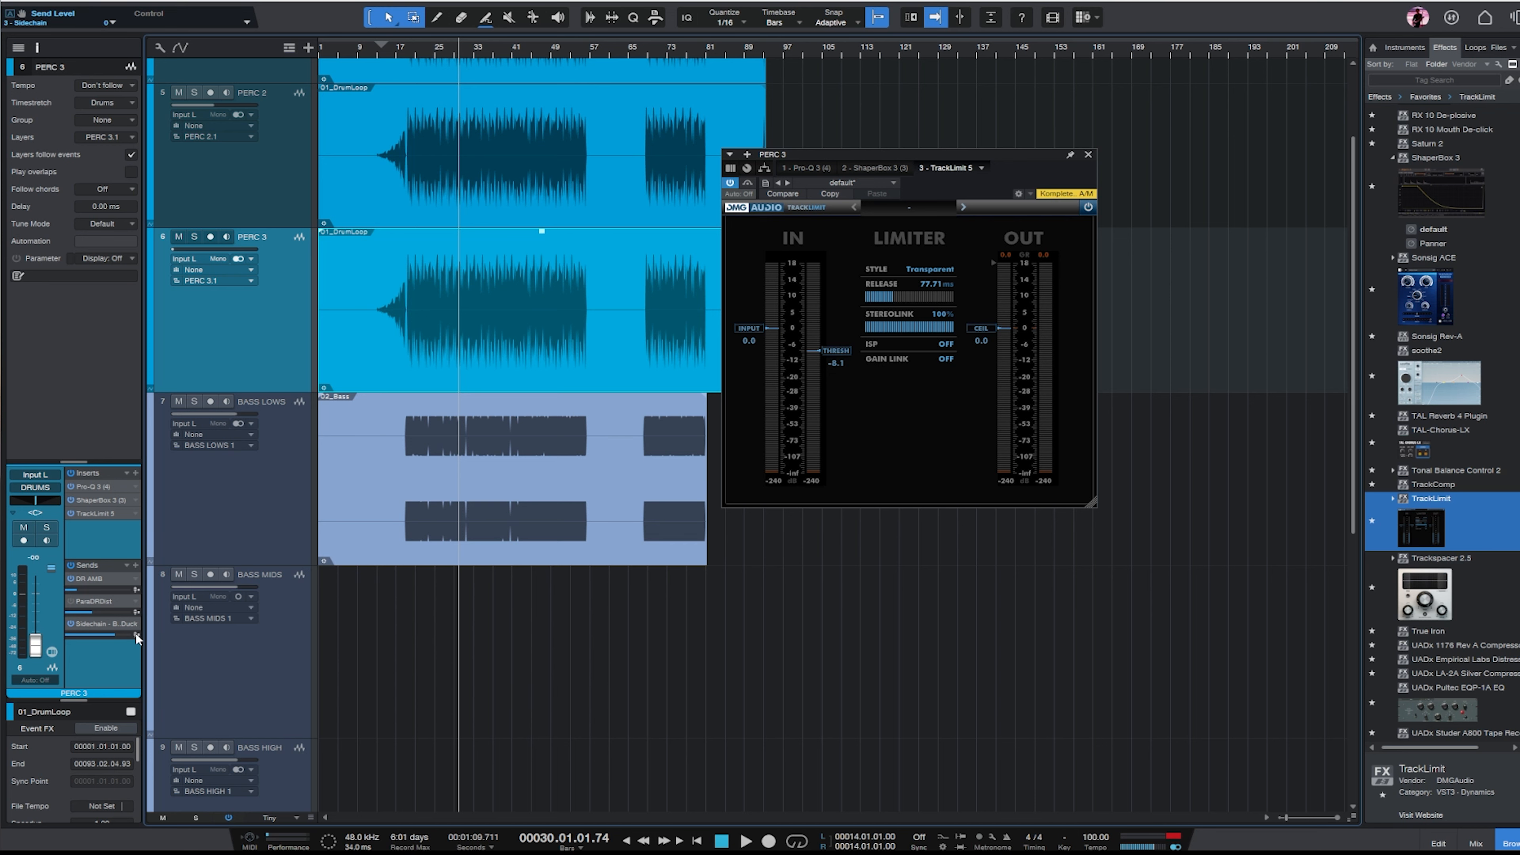
Solo BASS LOWS together with PERC 3 and play them from bar 23.
left_click(425, 54)
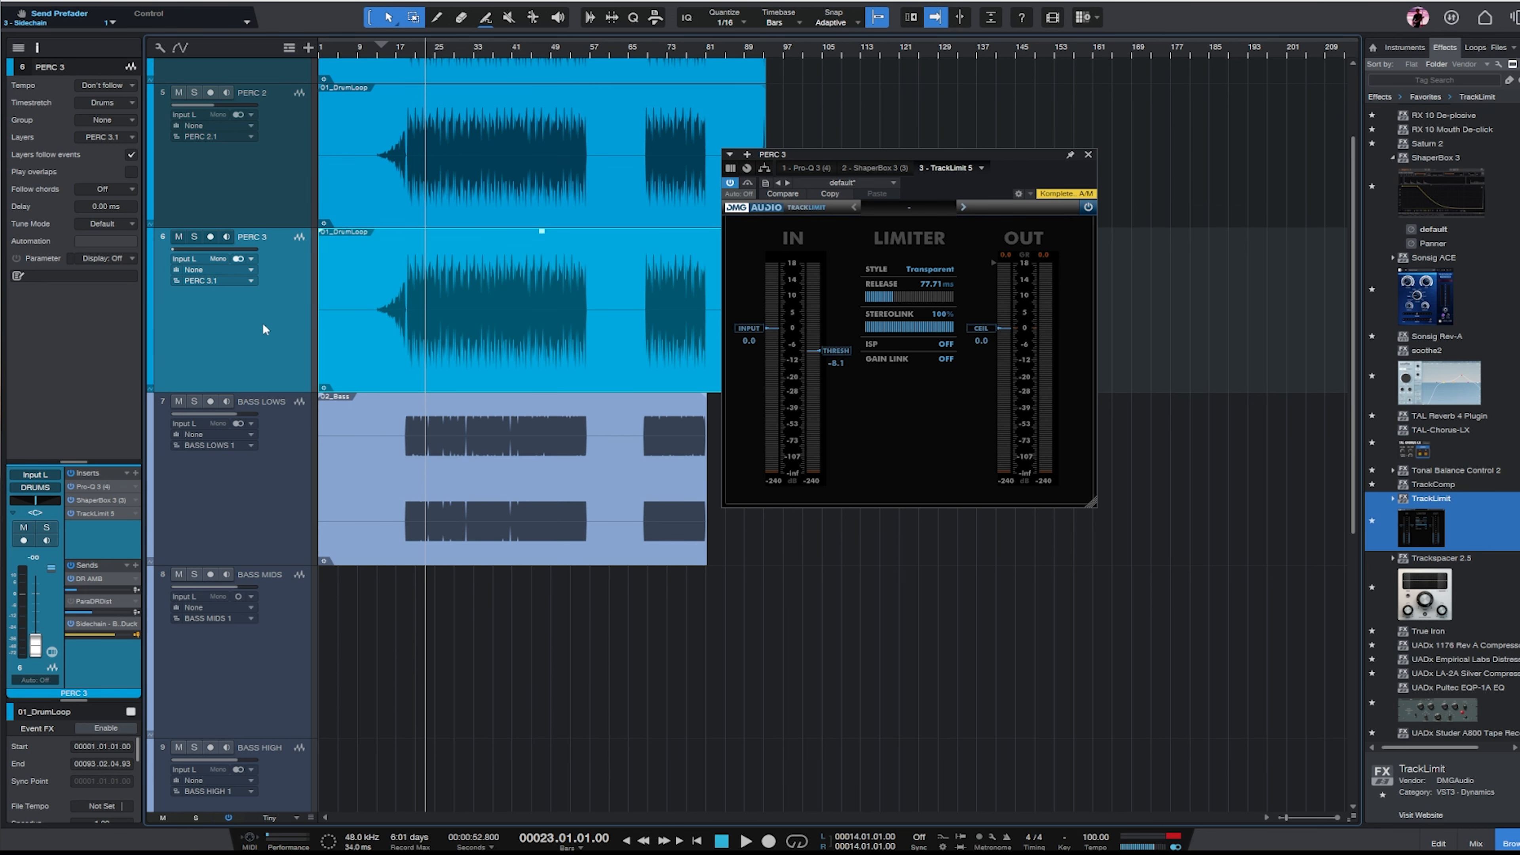
left_click(325, 551)
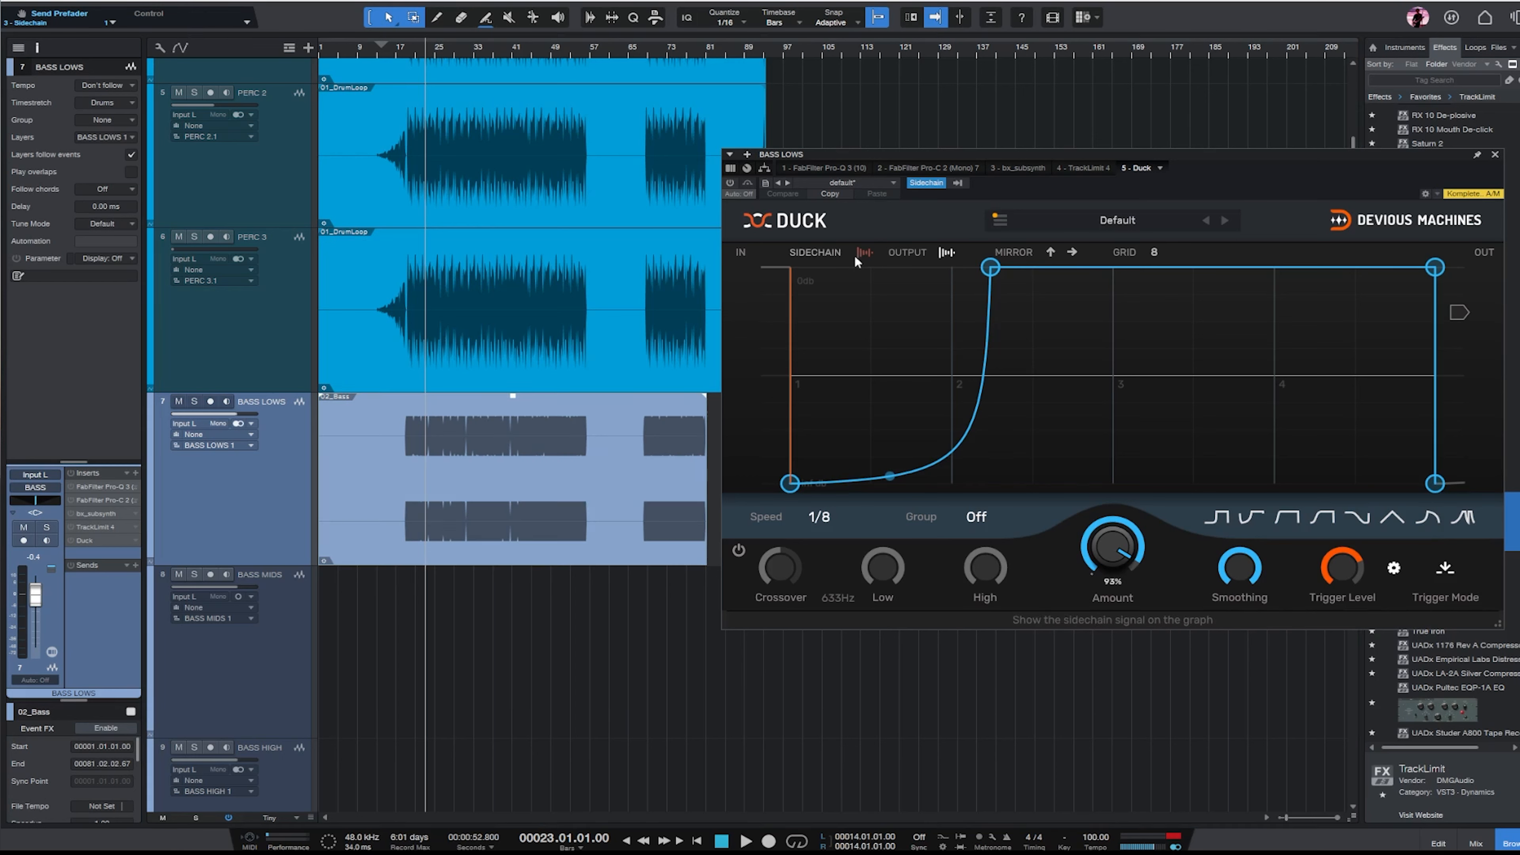
left_click(194, 401)
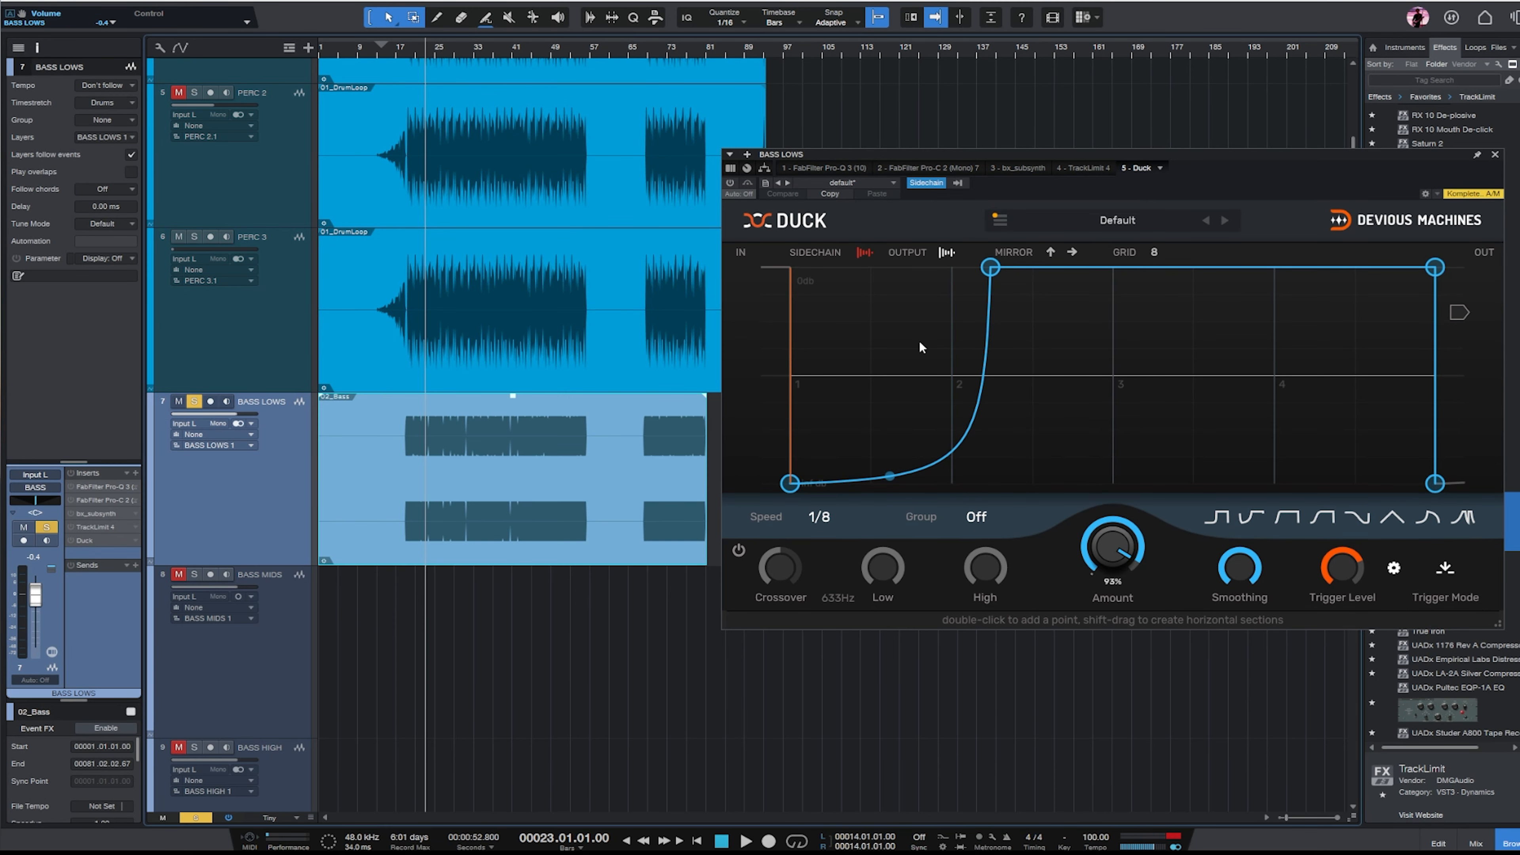
key("space")
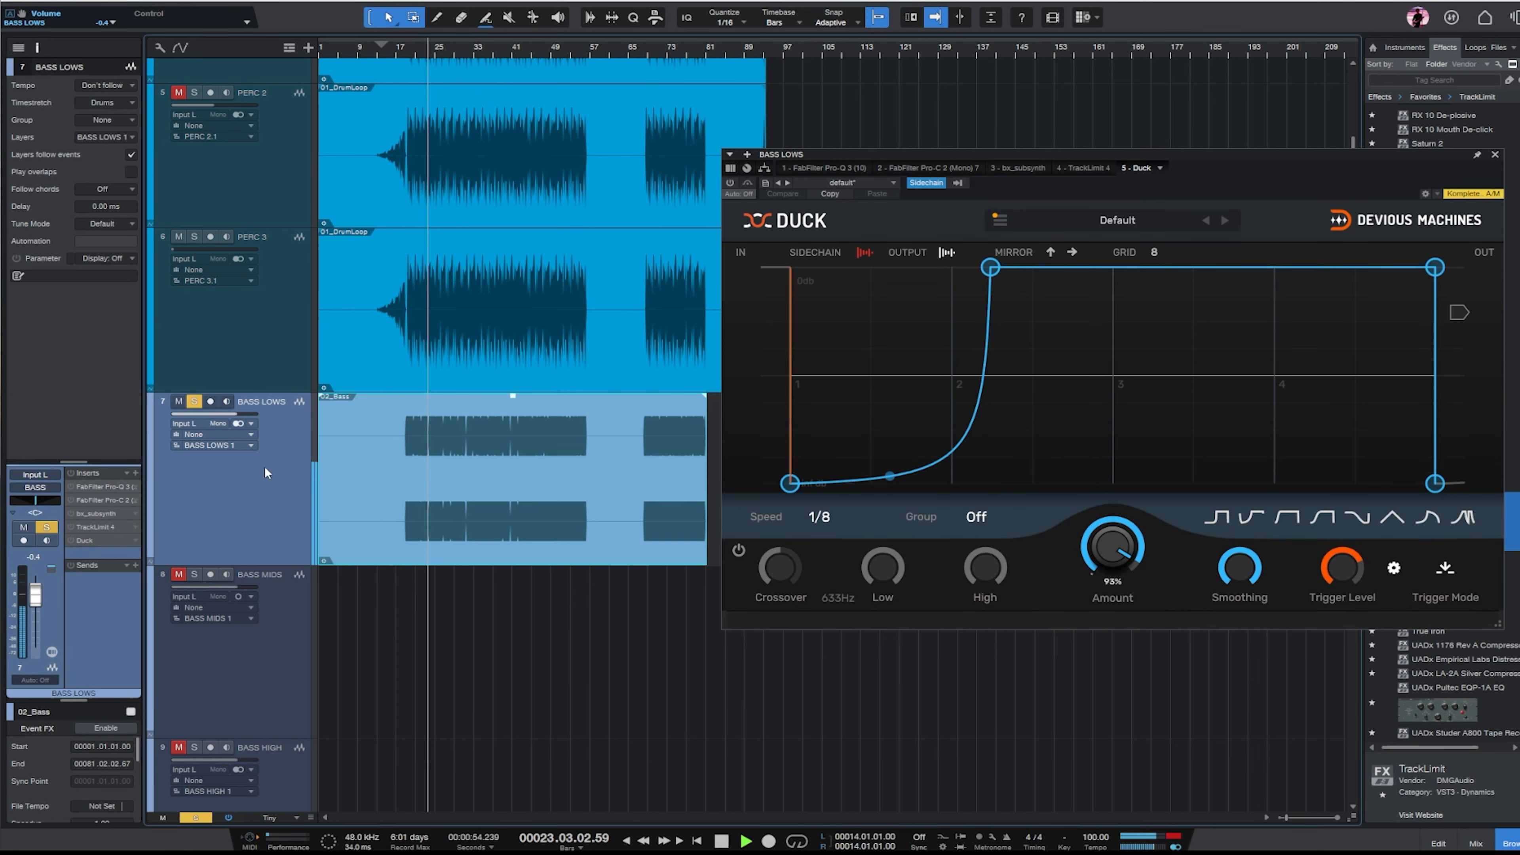
left_click(194, 236)
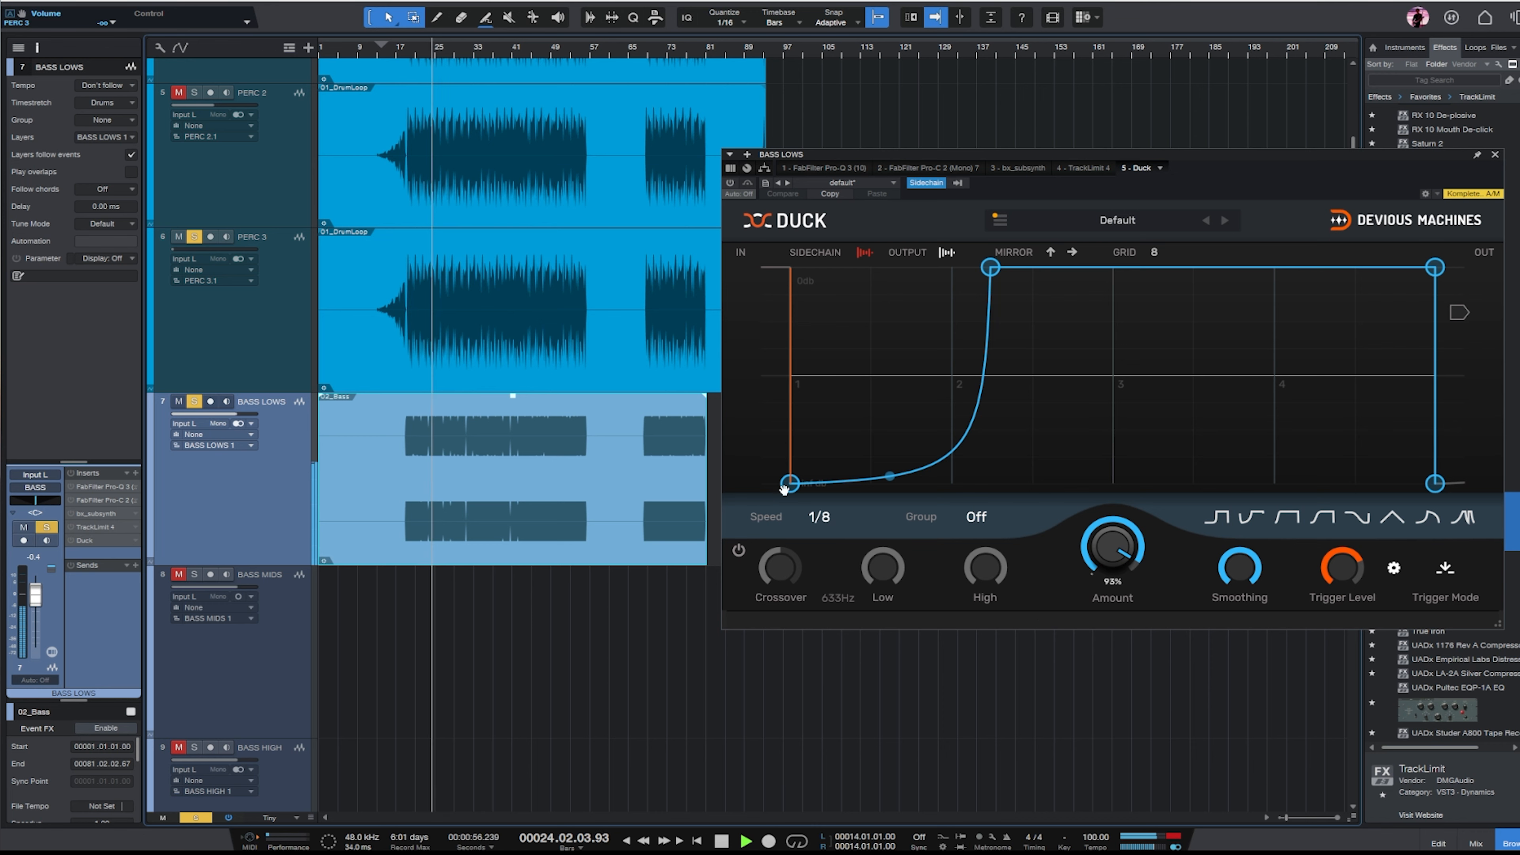
key("e")
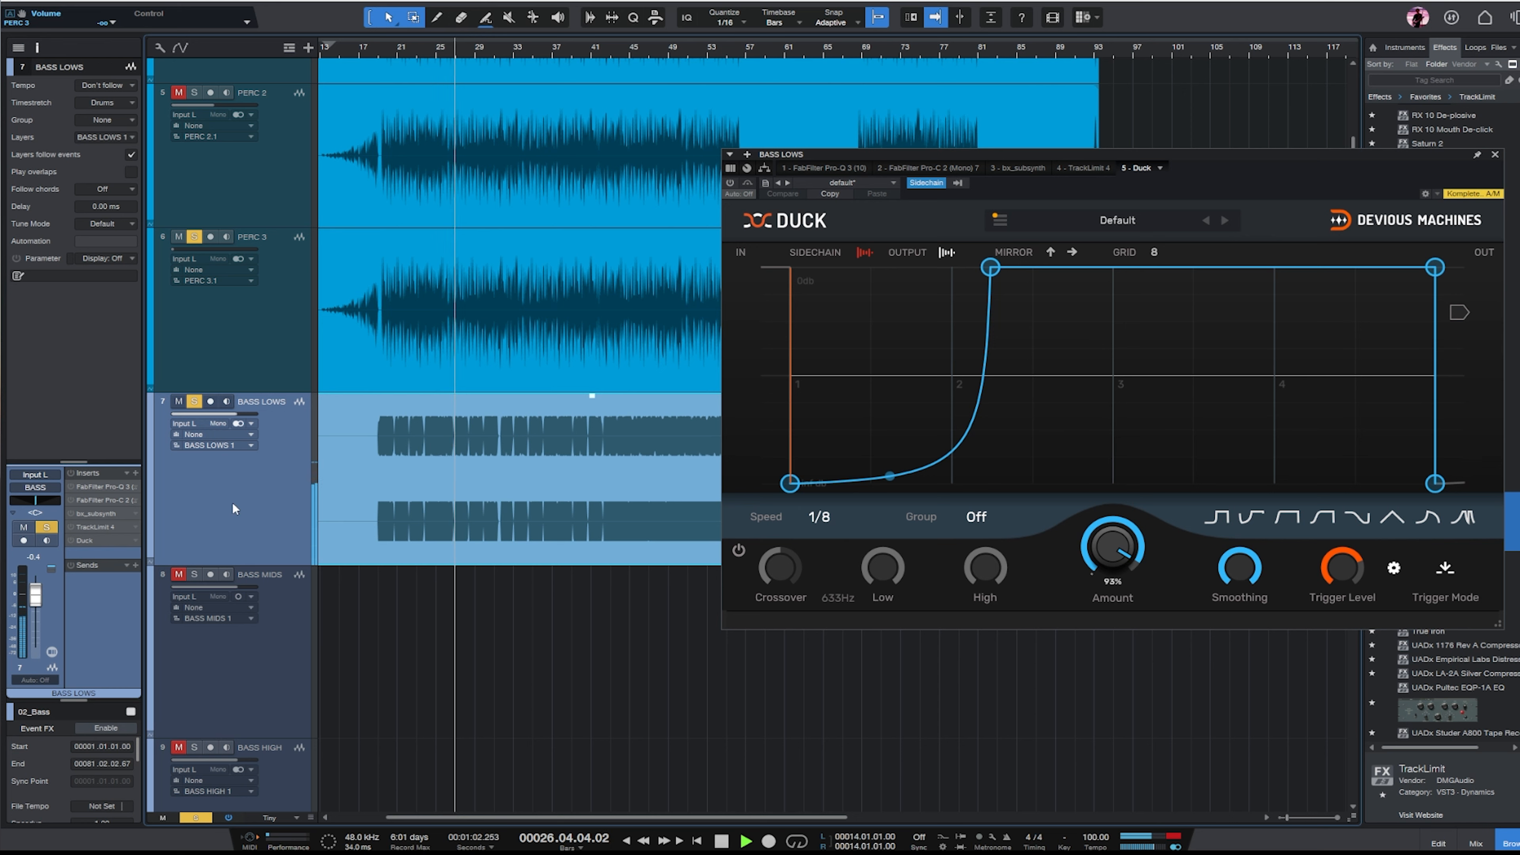
key("space")
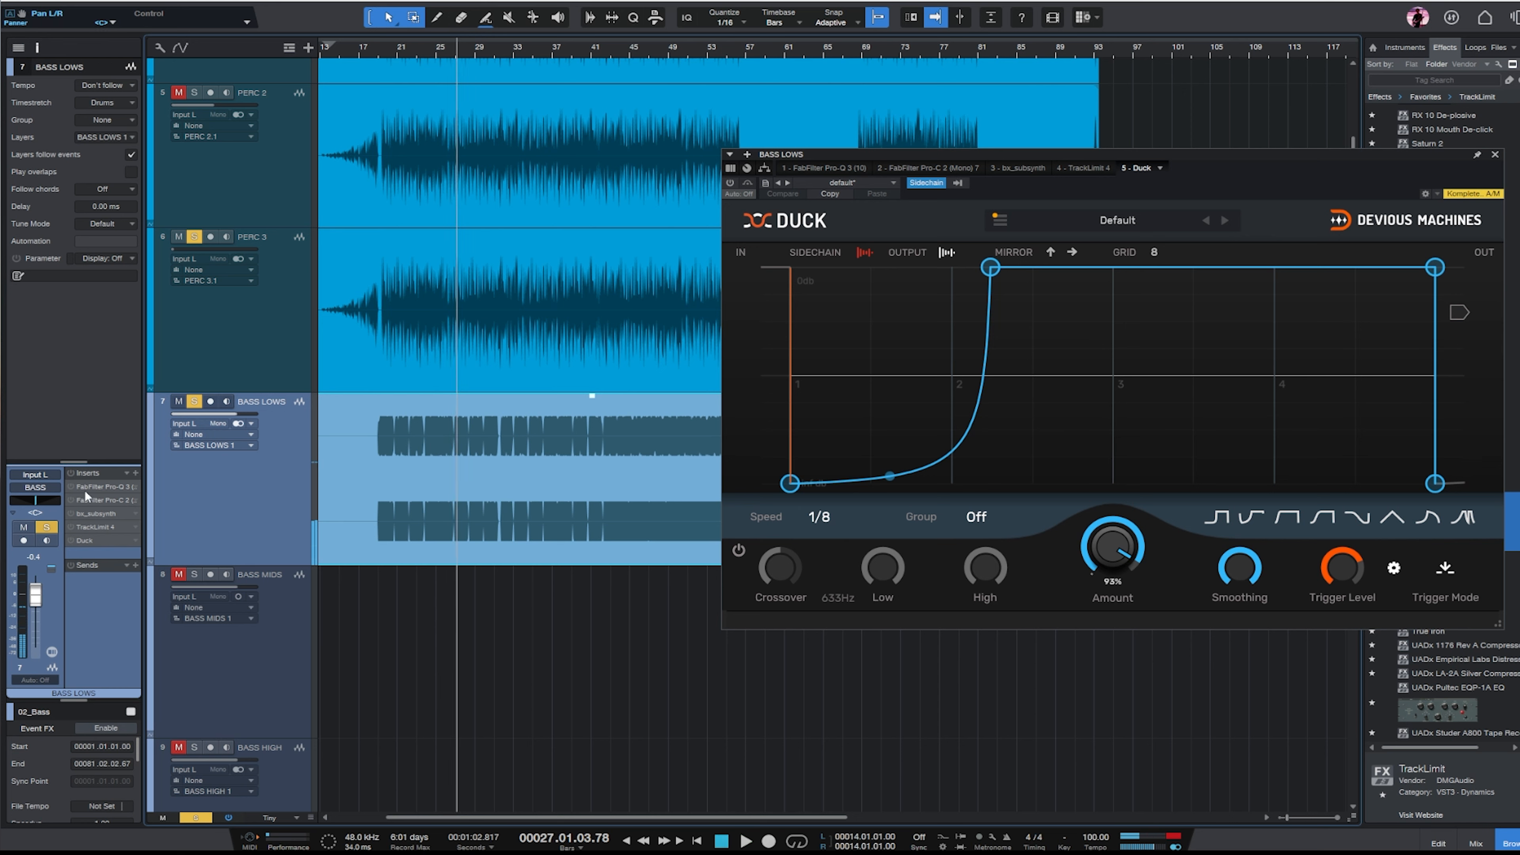
Activate the inserts on BASS LOWS and shorten the recovery of Duck's volume curve while playing from bar 22.
left_click(70, 472)
left_click(406, 50)
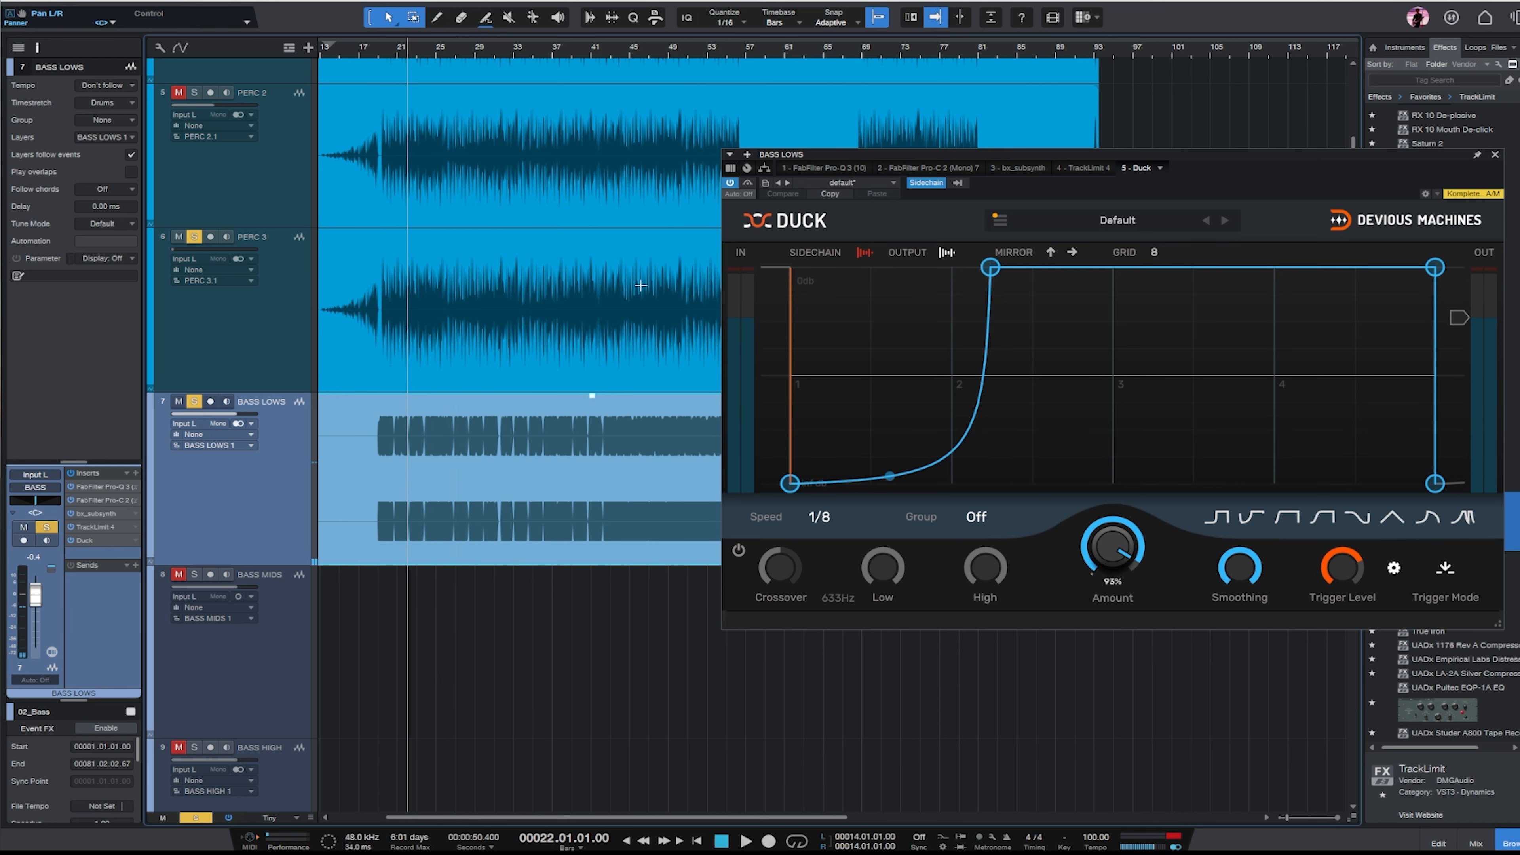
key("space")
left_click_drag(989, 277, 970, 276)
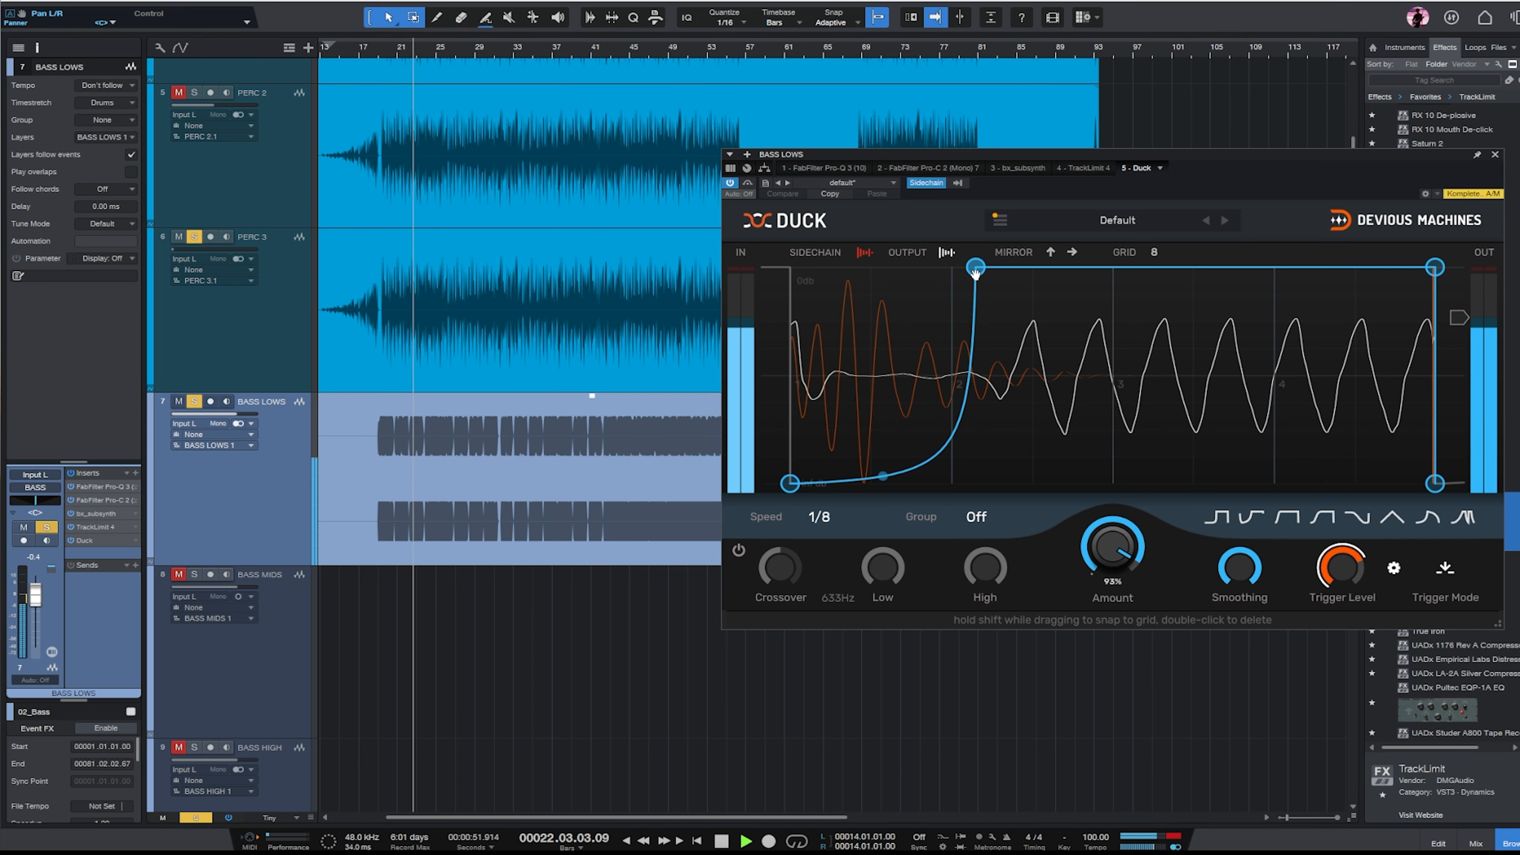
key("space")
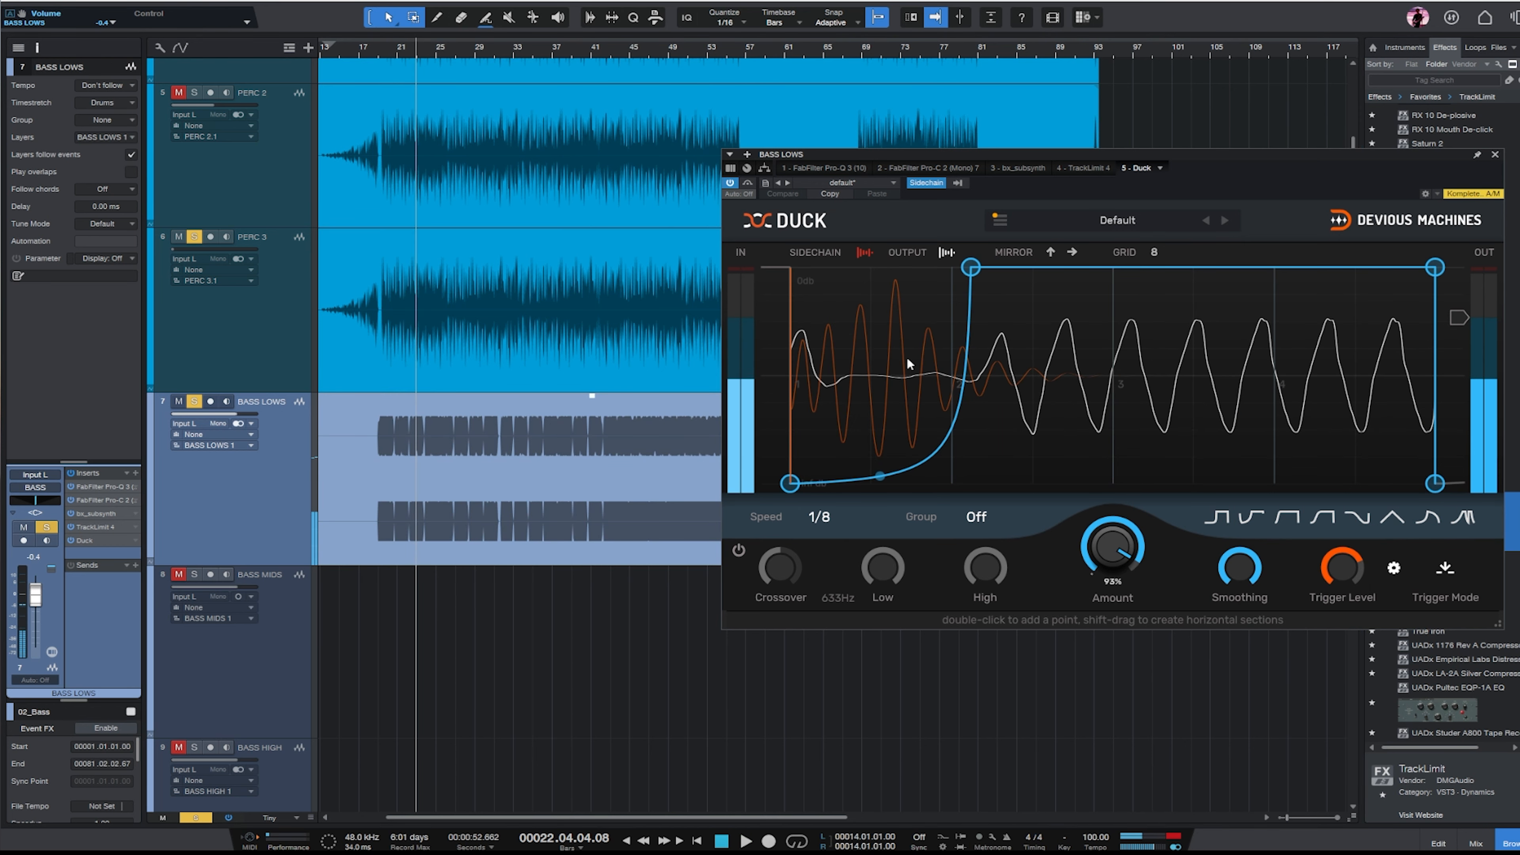
Change the colour of the PERC 3 track to green.
left_click(243, 335)
left_click(148, 305)
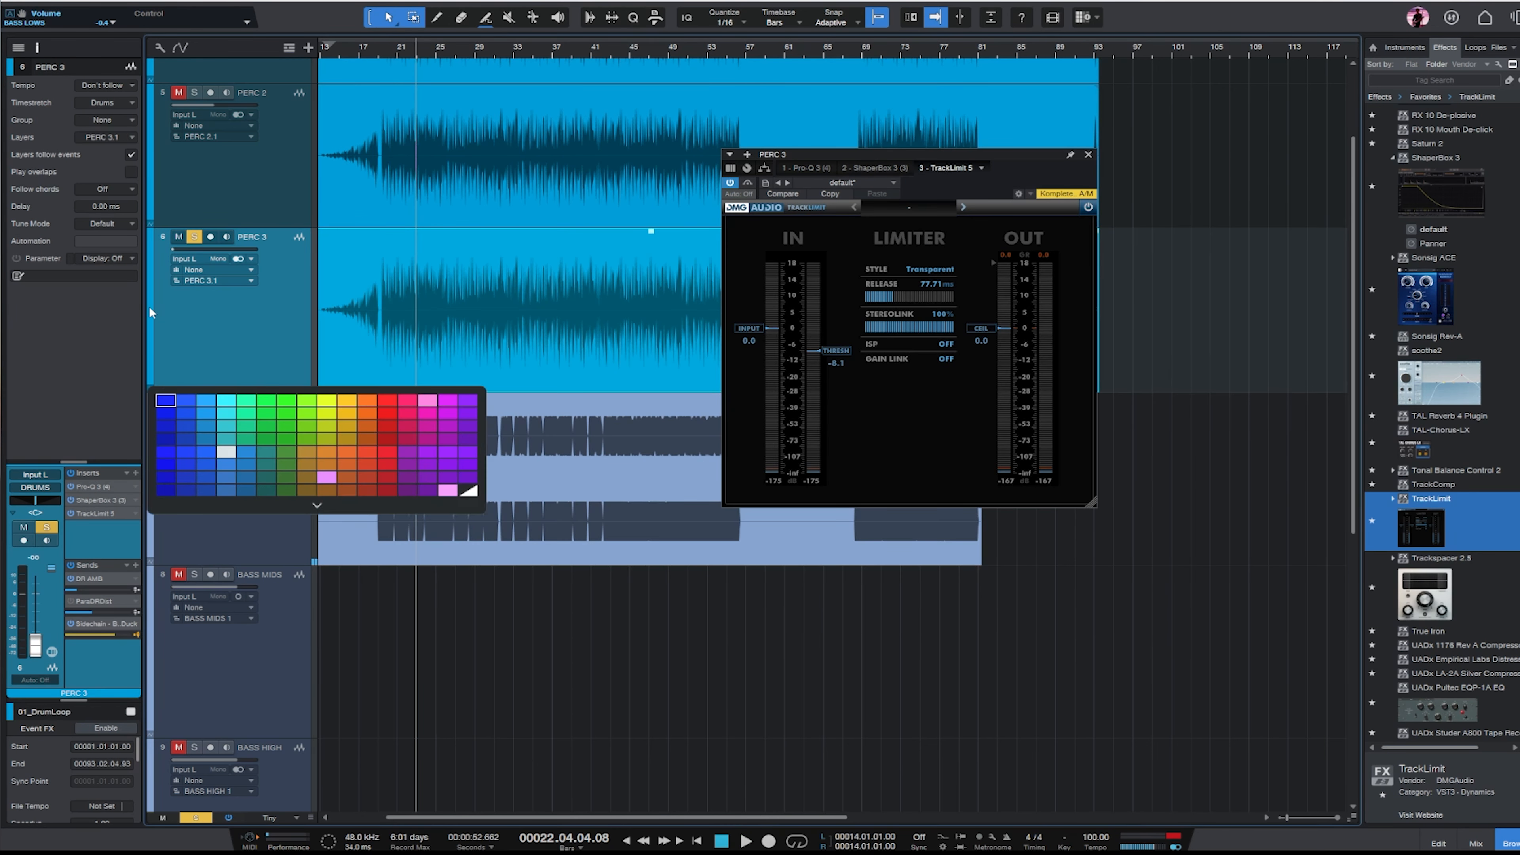
left_click(281, 411)
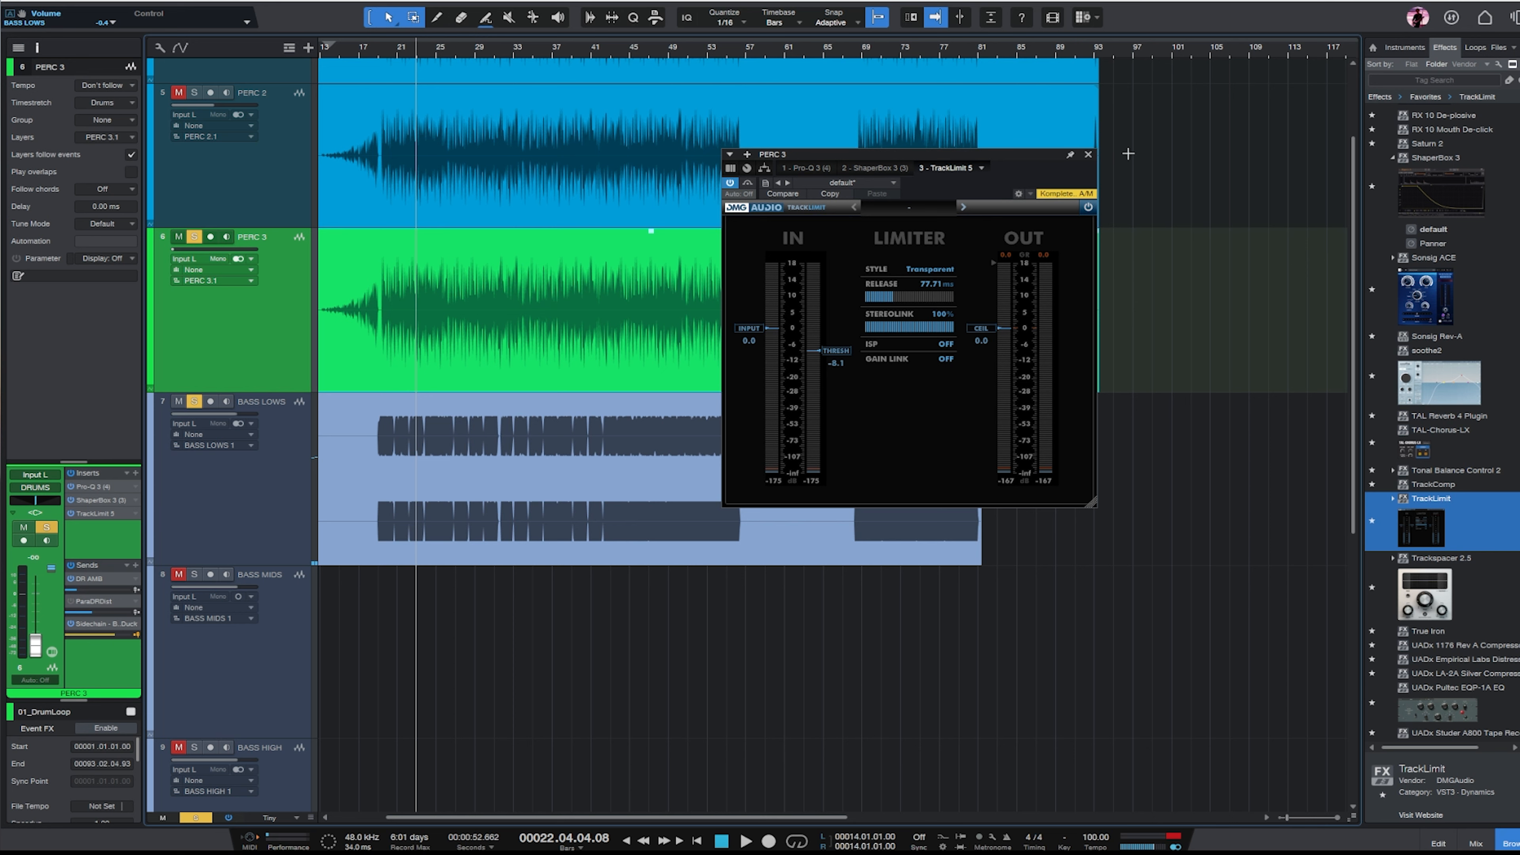
Close the Duck window, switch BASS LOWS to mono and copy its bass clip onto BASS MIDS at the same start position.
left_click(207, 510)
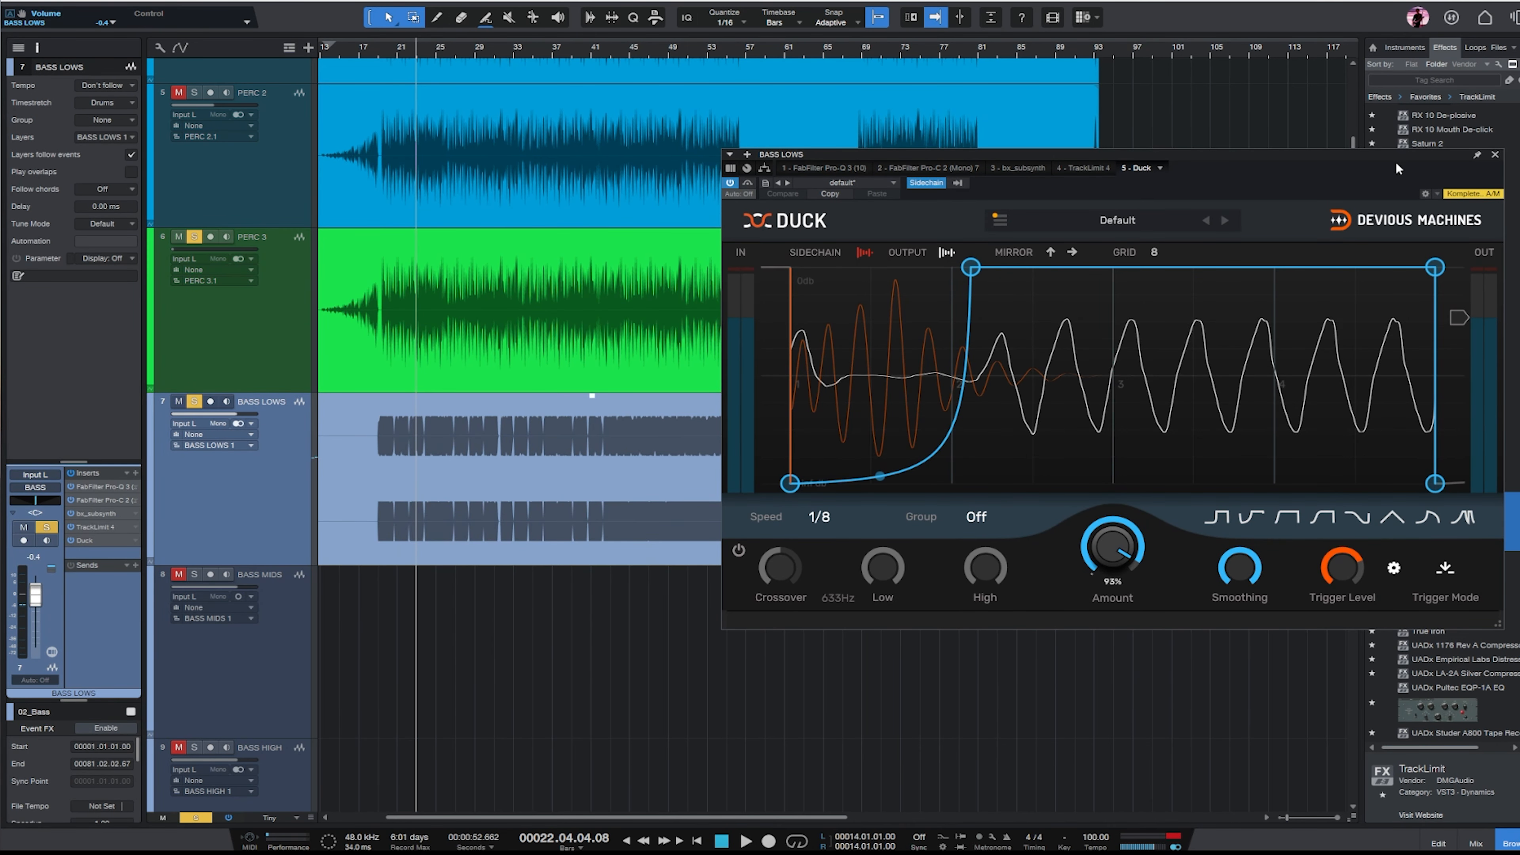
left_click(1495, 155)
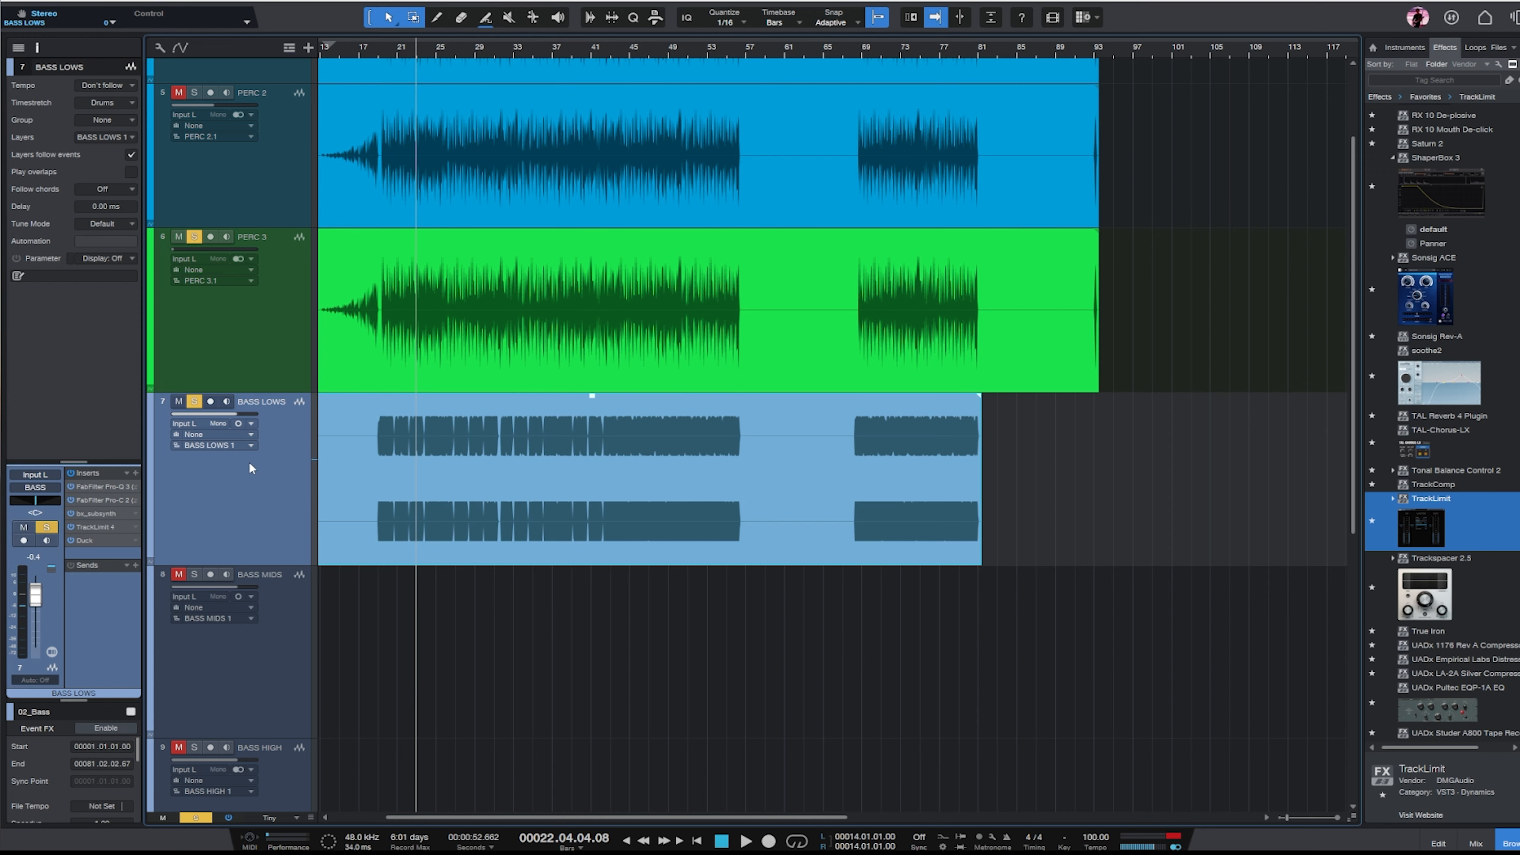
scroll(548, 395, "down", 2)
left_click_drag(491, 422, 480, 491)
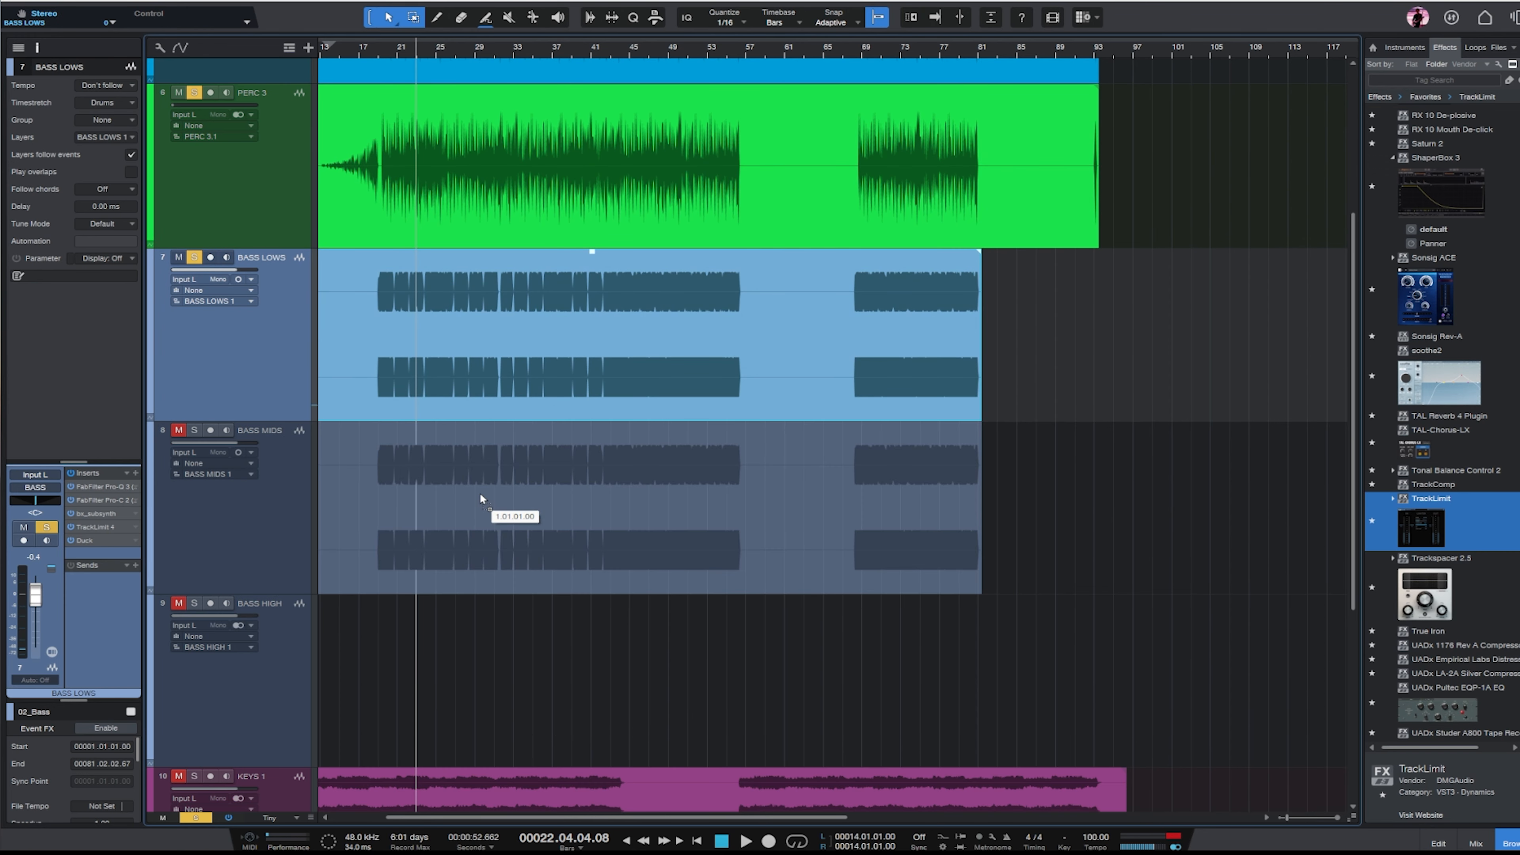
Solo BASS MIDS and switch the track to mono.
left_click(193, 431)
left_click(227, 451)
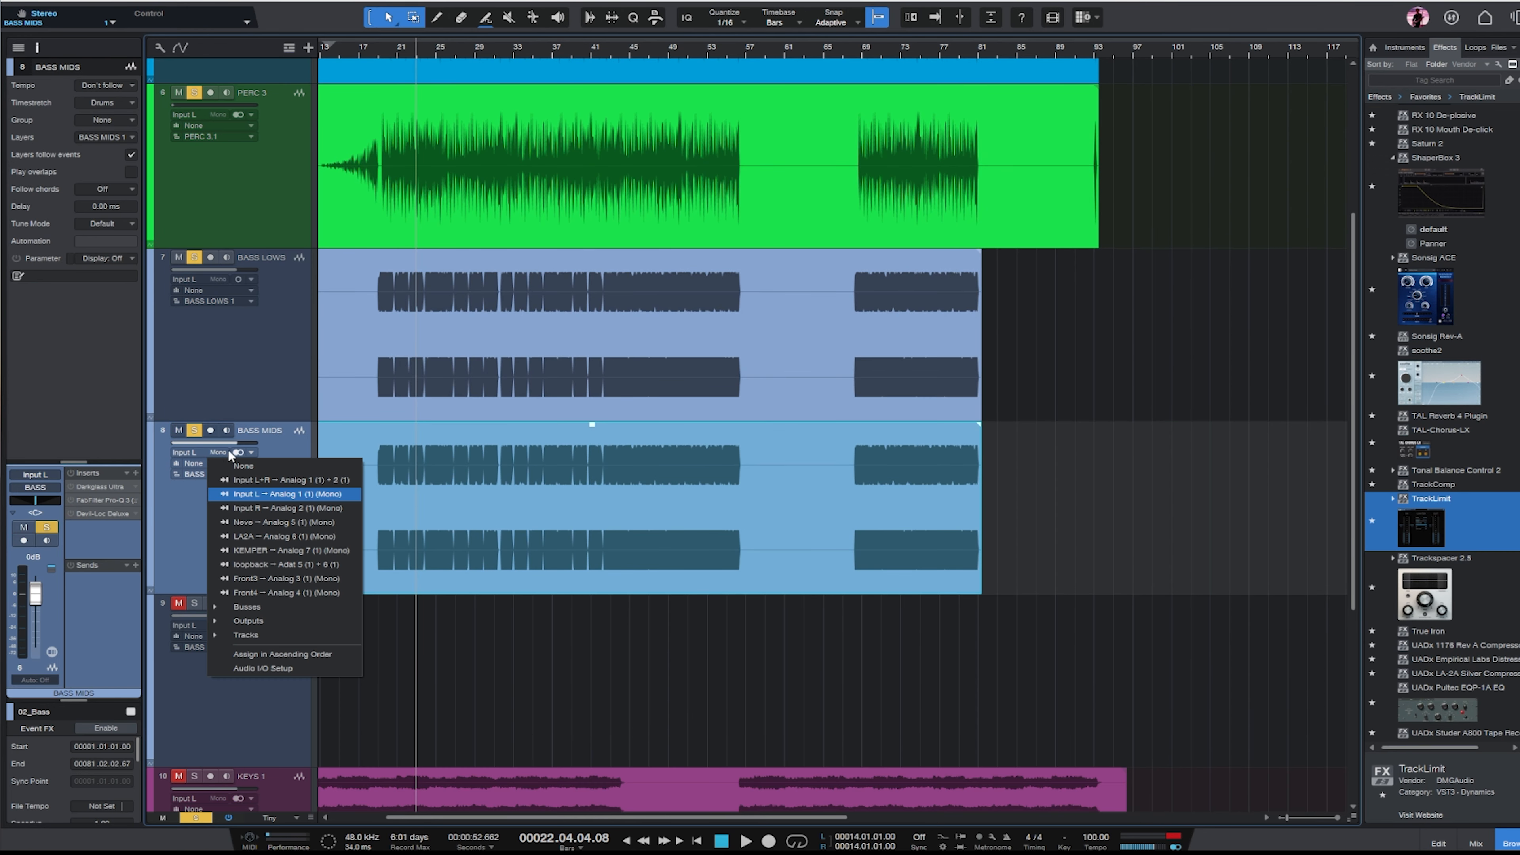
left_click(241, 453)
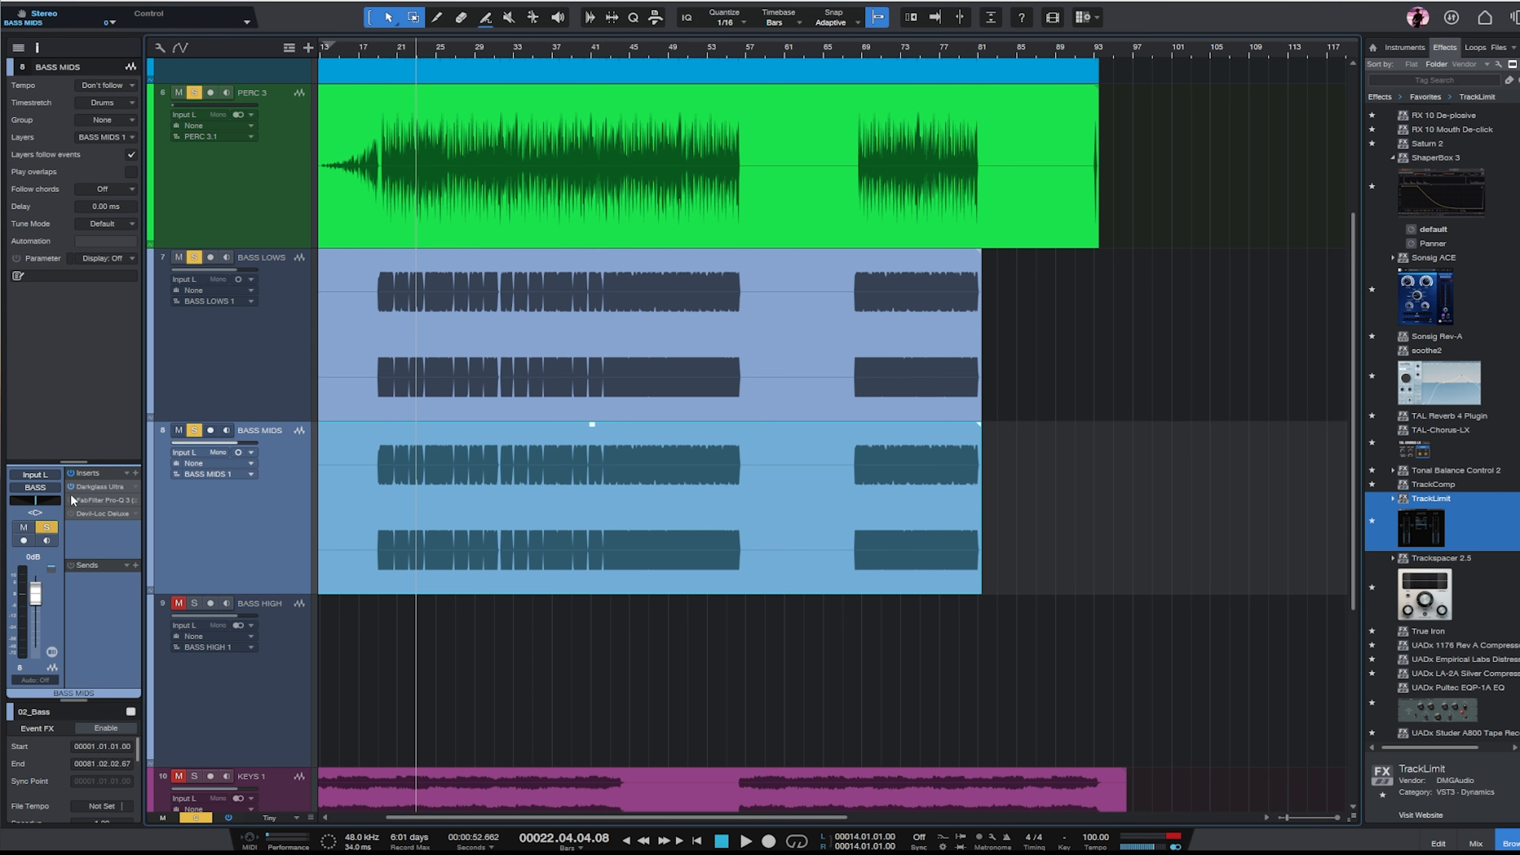
Play the song with Pro-Q 3 on BASS MIDS open to examine its low-cut and high-cut bands.
left_click(90, 502)
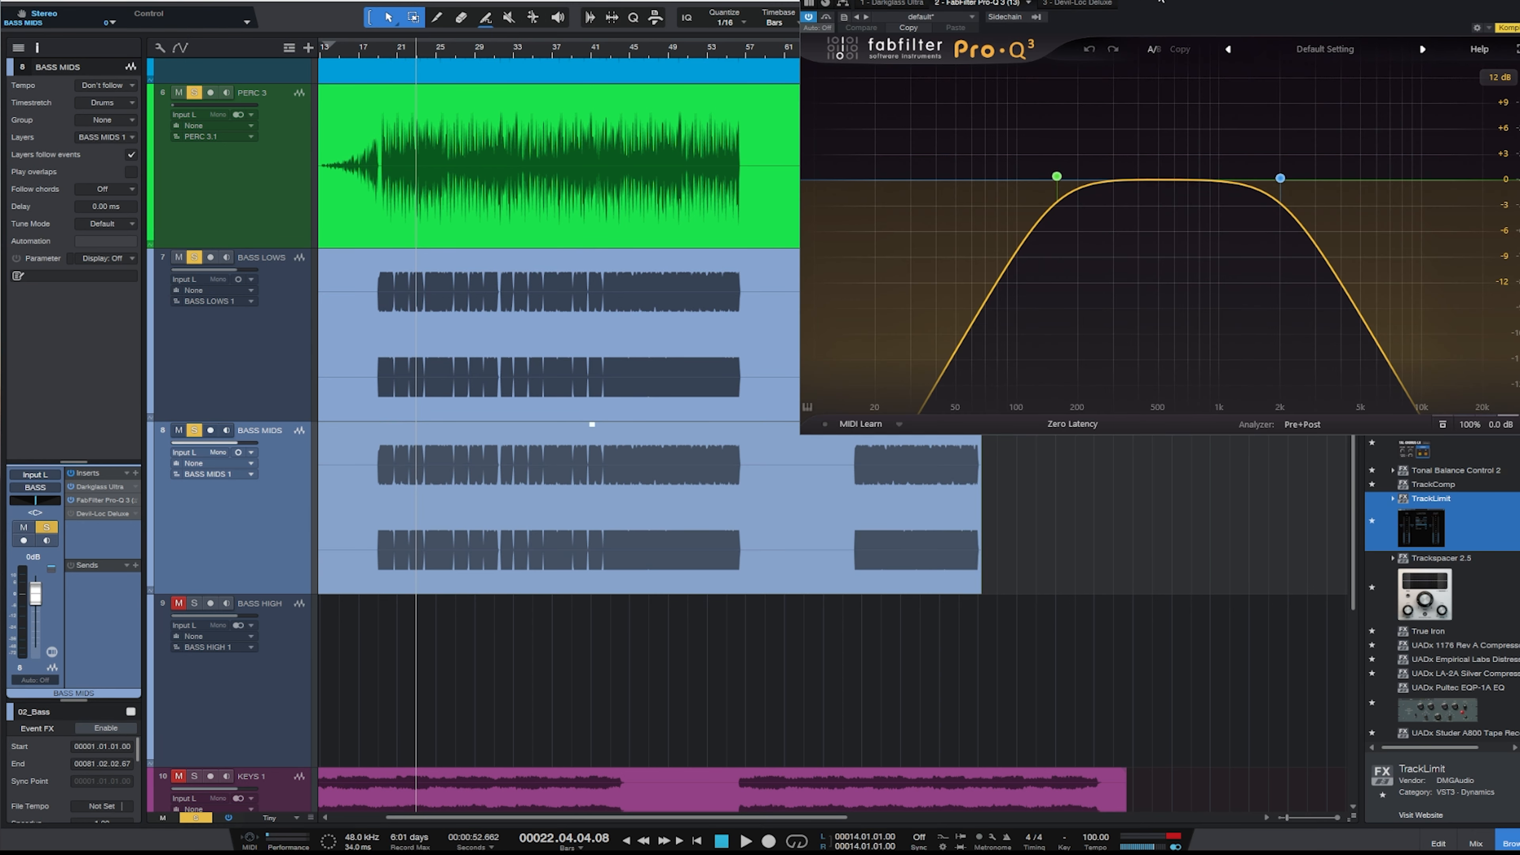
left_click_drag(1155, 1, 831, 144)
left_click(735, 321)
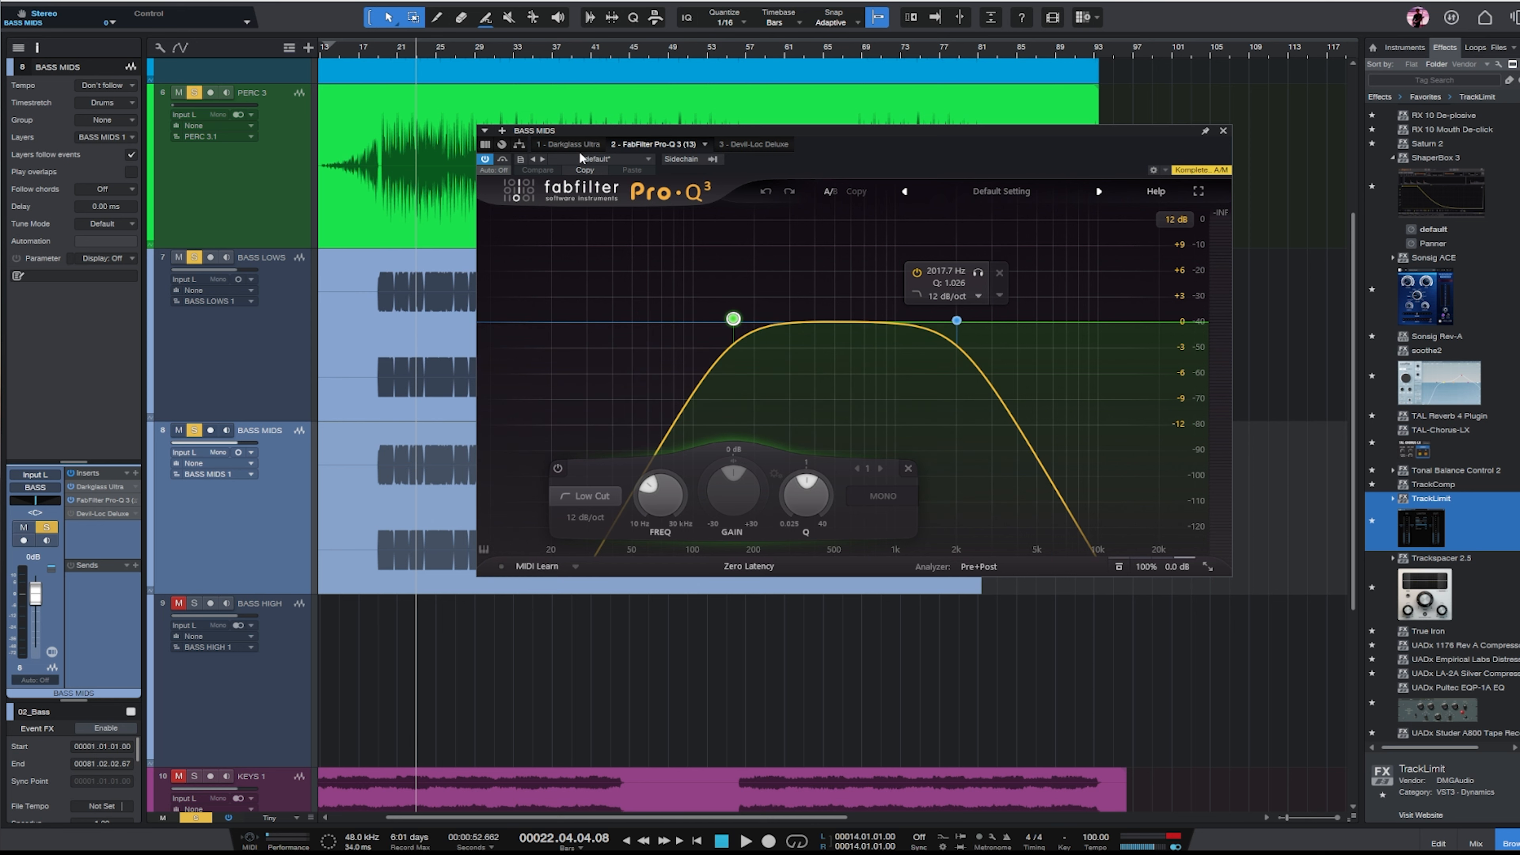
key("space")
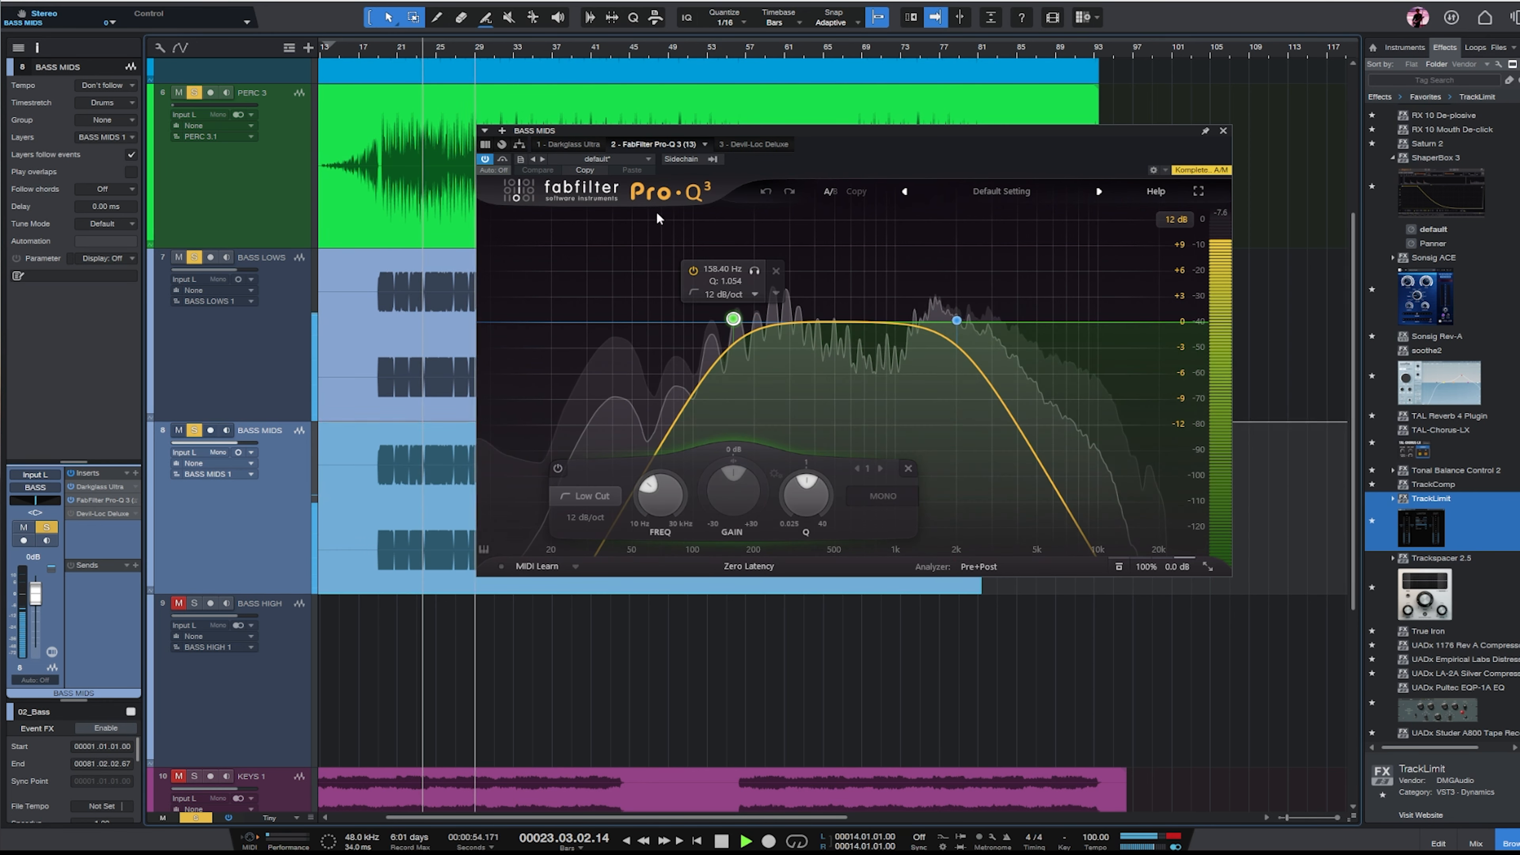
Set the Drive of Darkglass Ultra on BASS MIDS to 0.19 and close the plug-in window.
left_click(571, 144)
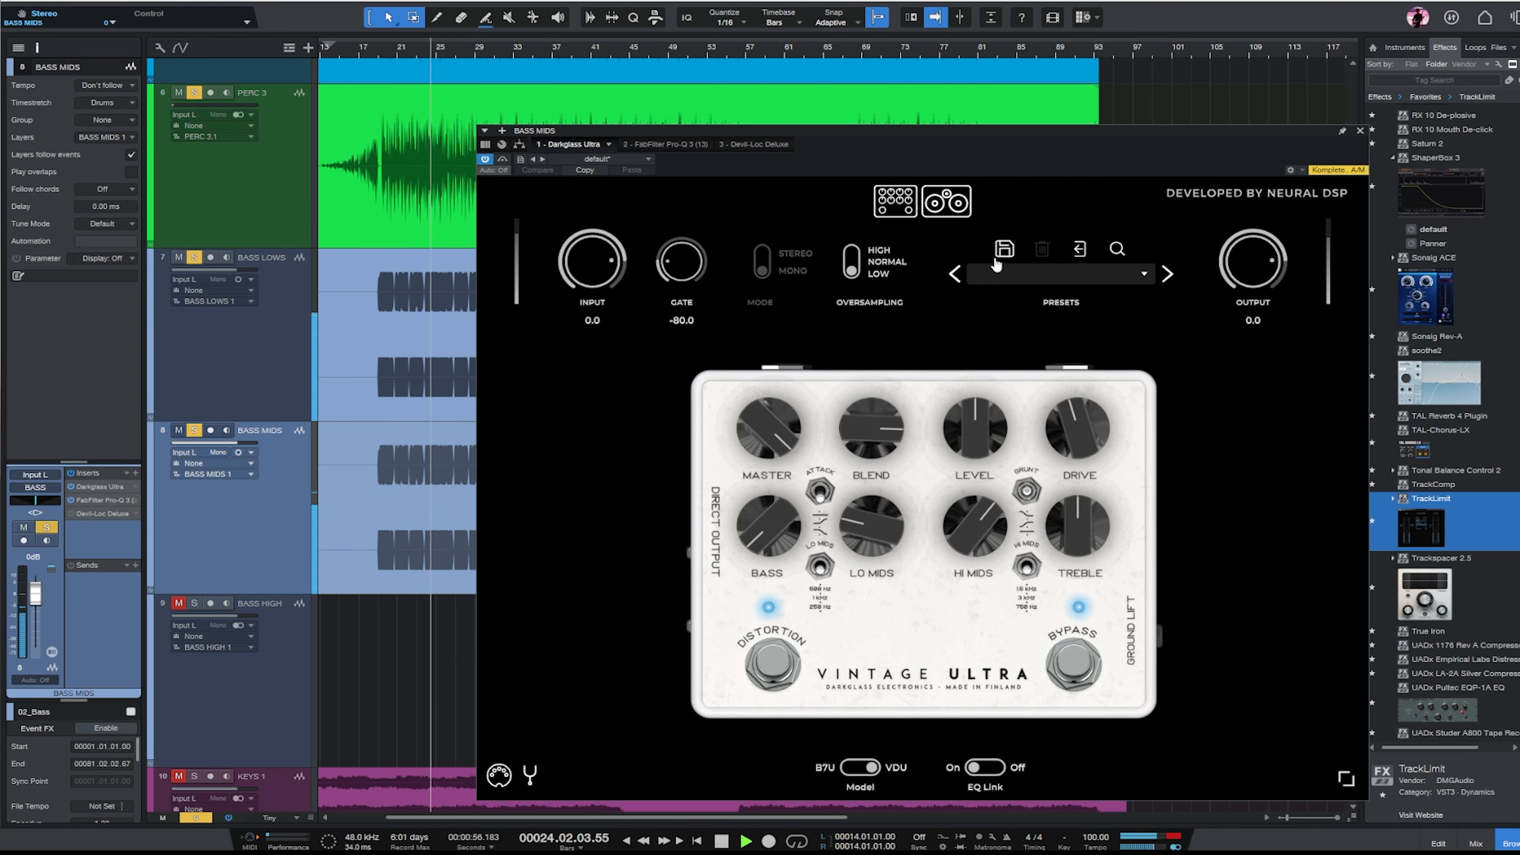
left_click_drag(1078, 431, 1082, 470)
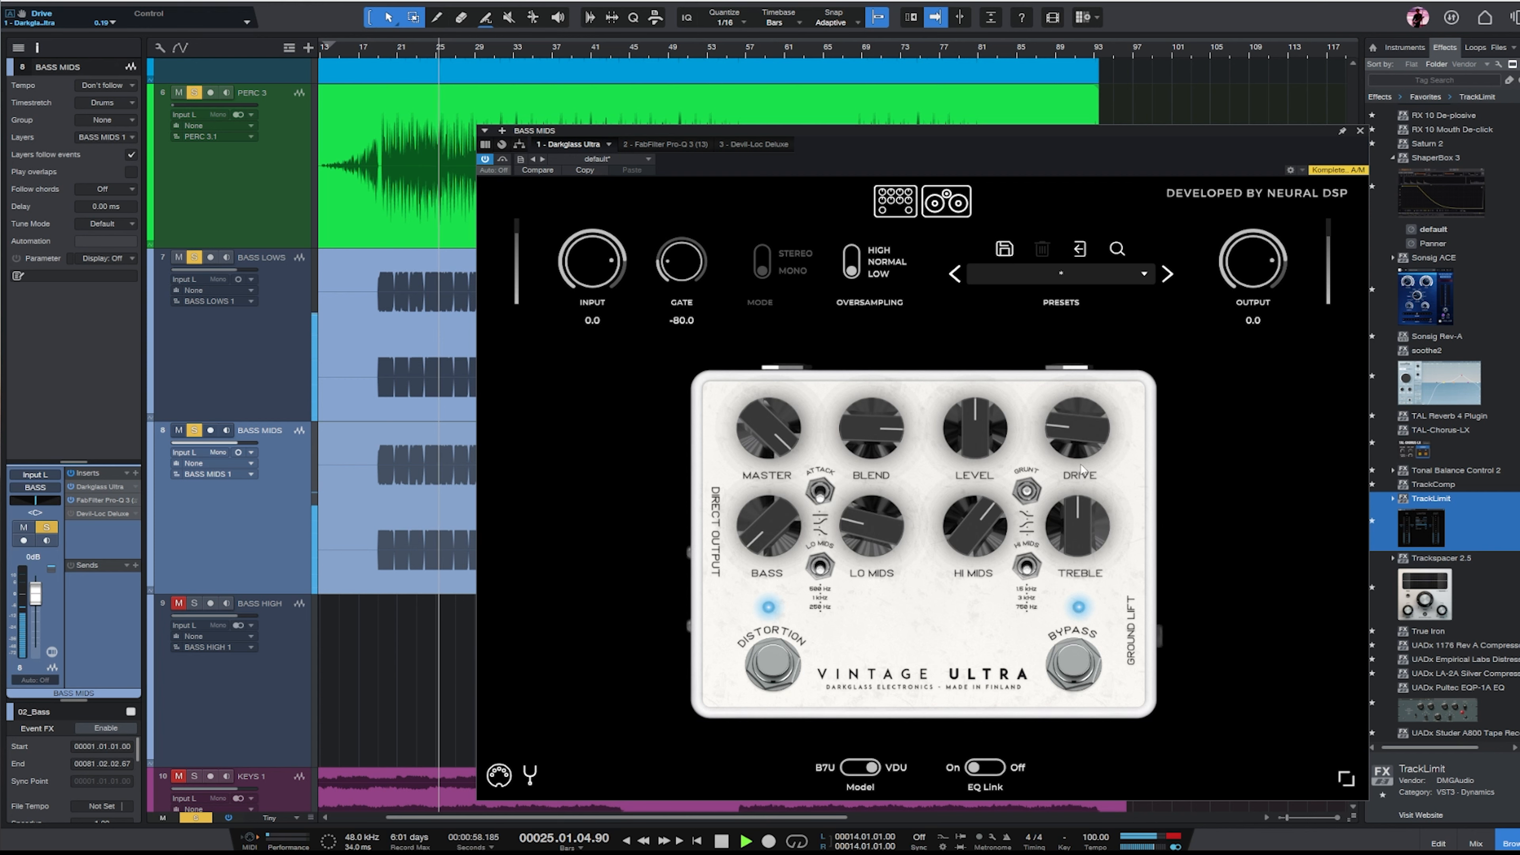
left_click(1359, 130)
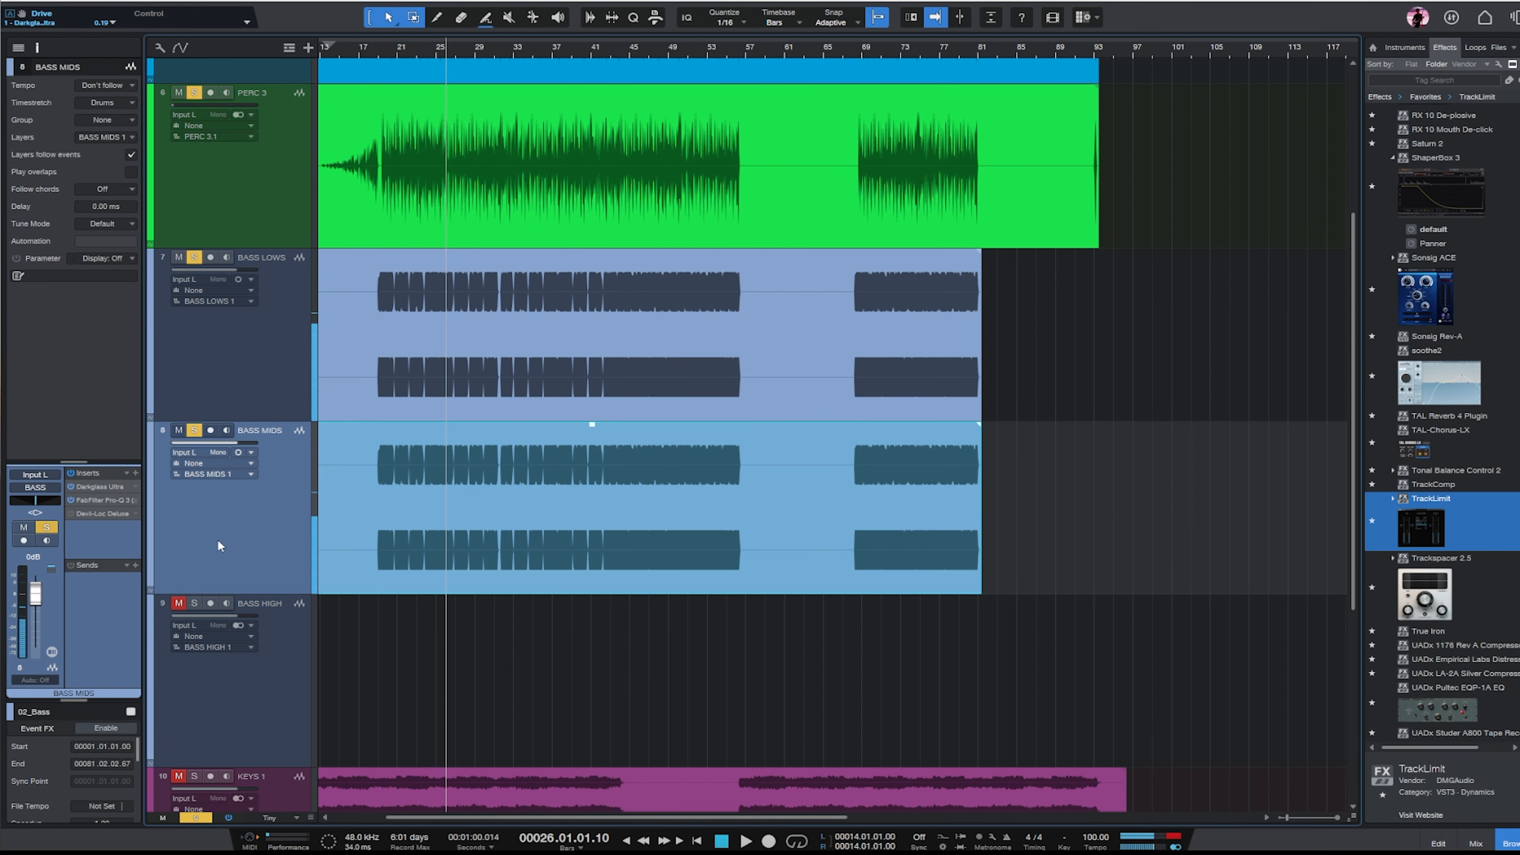
Insert Pro-Q 3 ahead of Darkglass Ultra on BASS MIDS and add a high cut near 2 kHz and a low cut at about 34 Hz.
left_click(1420, 346)
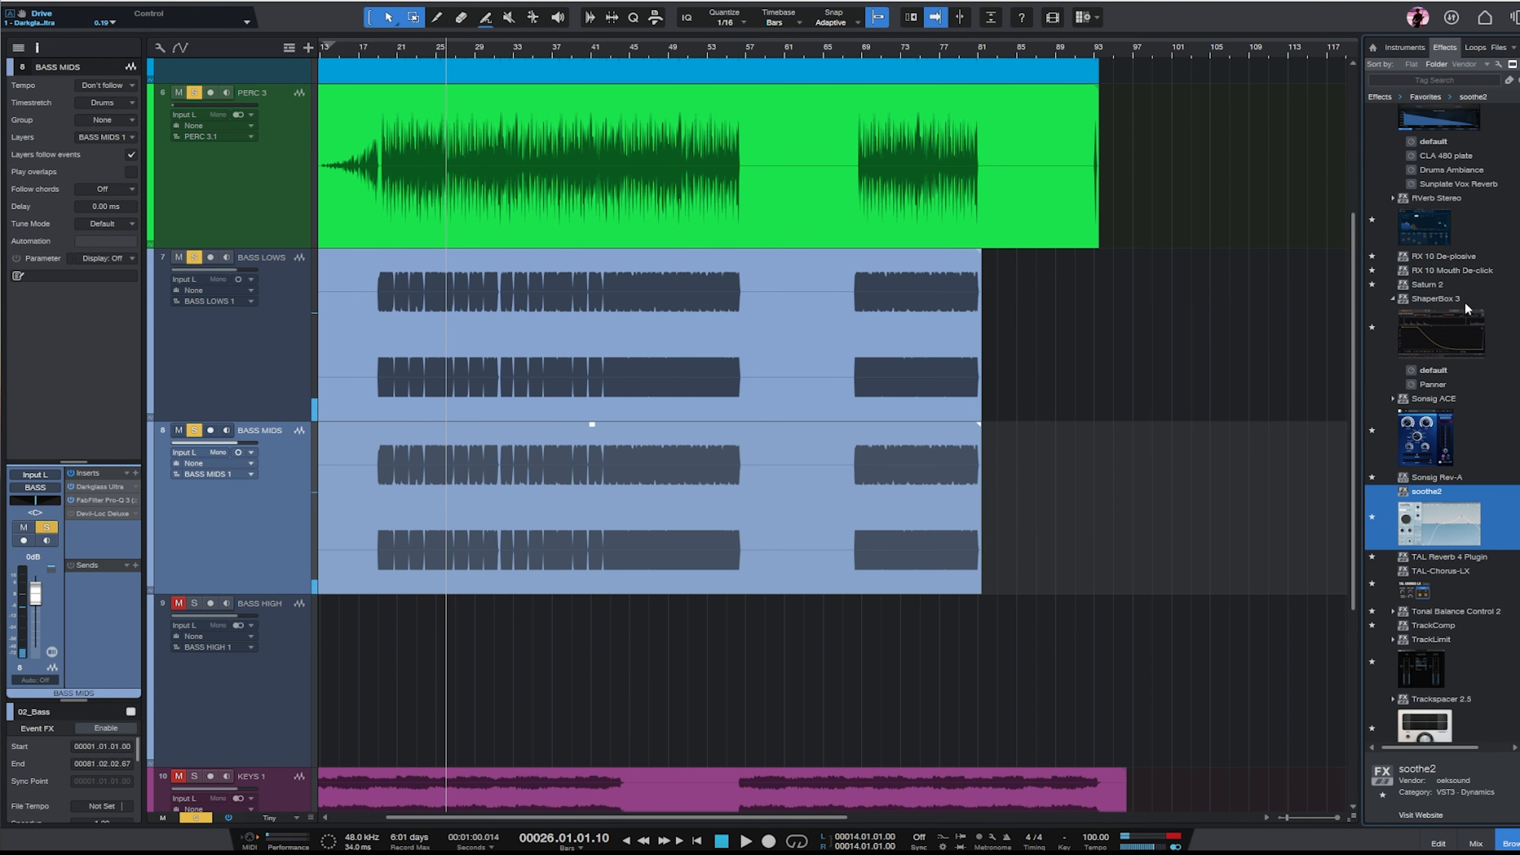
scroll(1460, 299, "up", 10)
left_click_drag(1468, 409, 113, 482)
left_click_drag(1202, 333, 955, 321)
left_click_drag(494, 334, 596, 329)
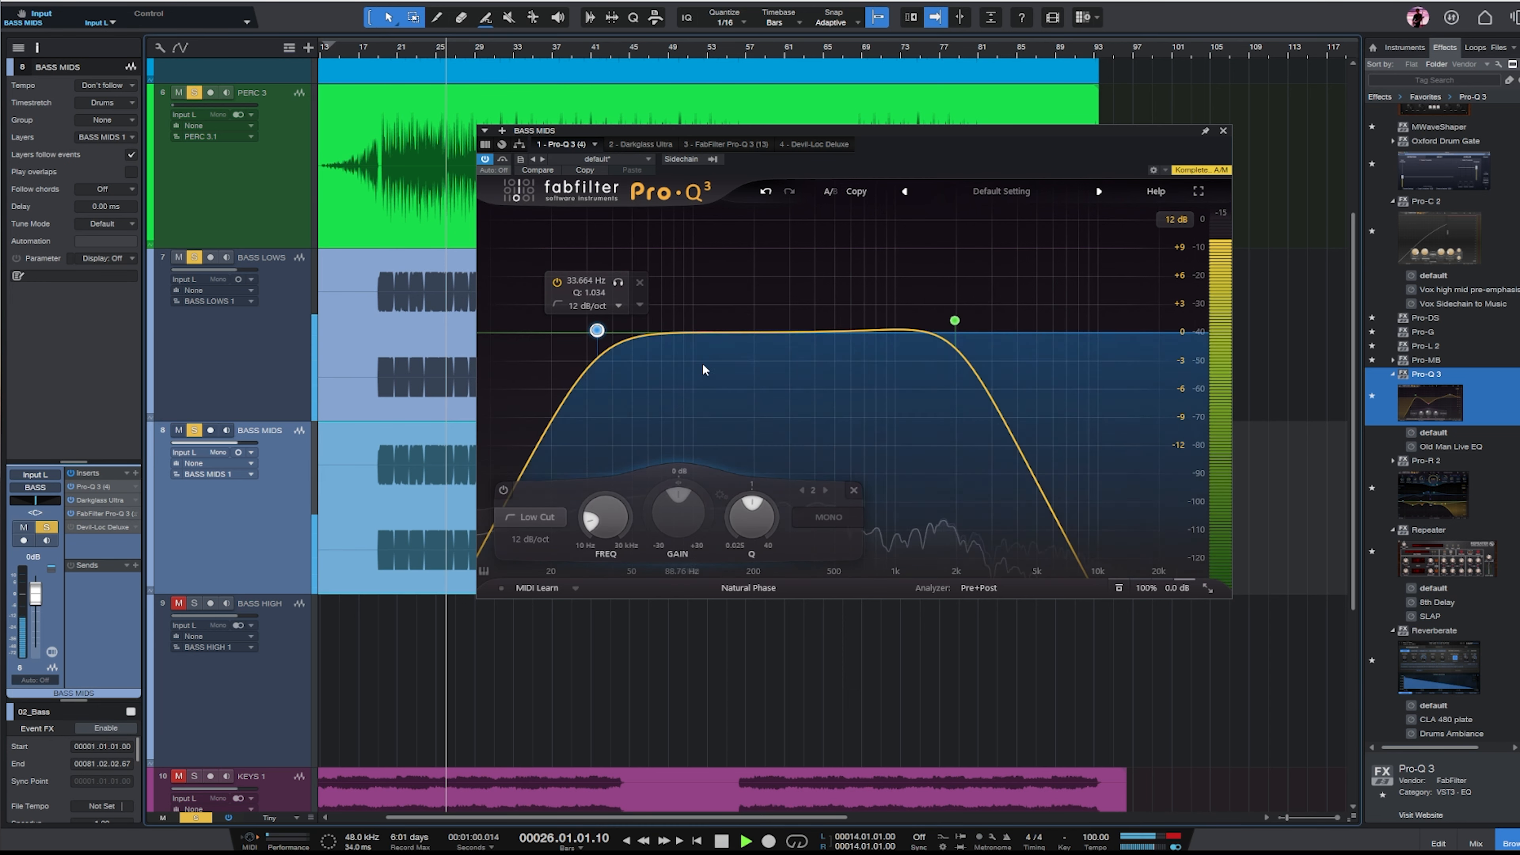
While playing, add a mid dip of about 6 dB, raise the low cut and lower the high cut to about 774 Hz on BASS MIDS.
key("space")
left_click_drag(955, 321, 927, 320)
left_click_drag(778, 338, 778, 392)
left_click_drag(599, 336, 677, 330)
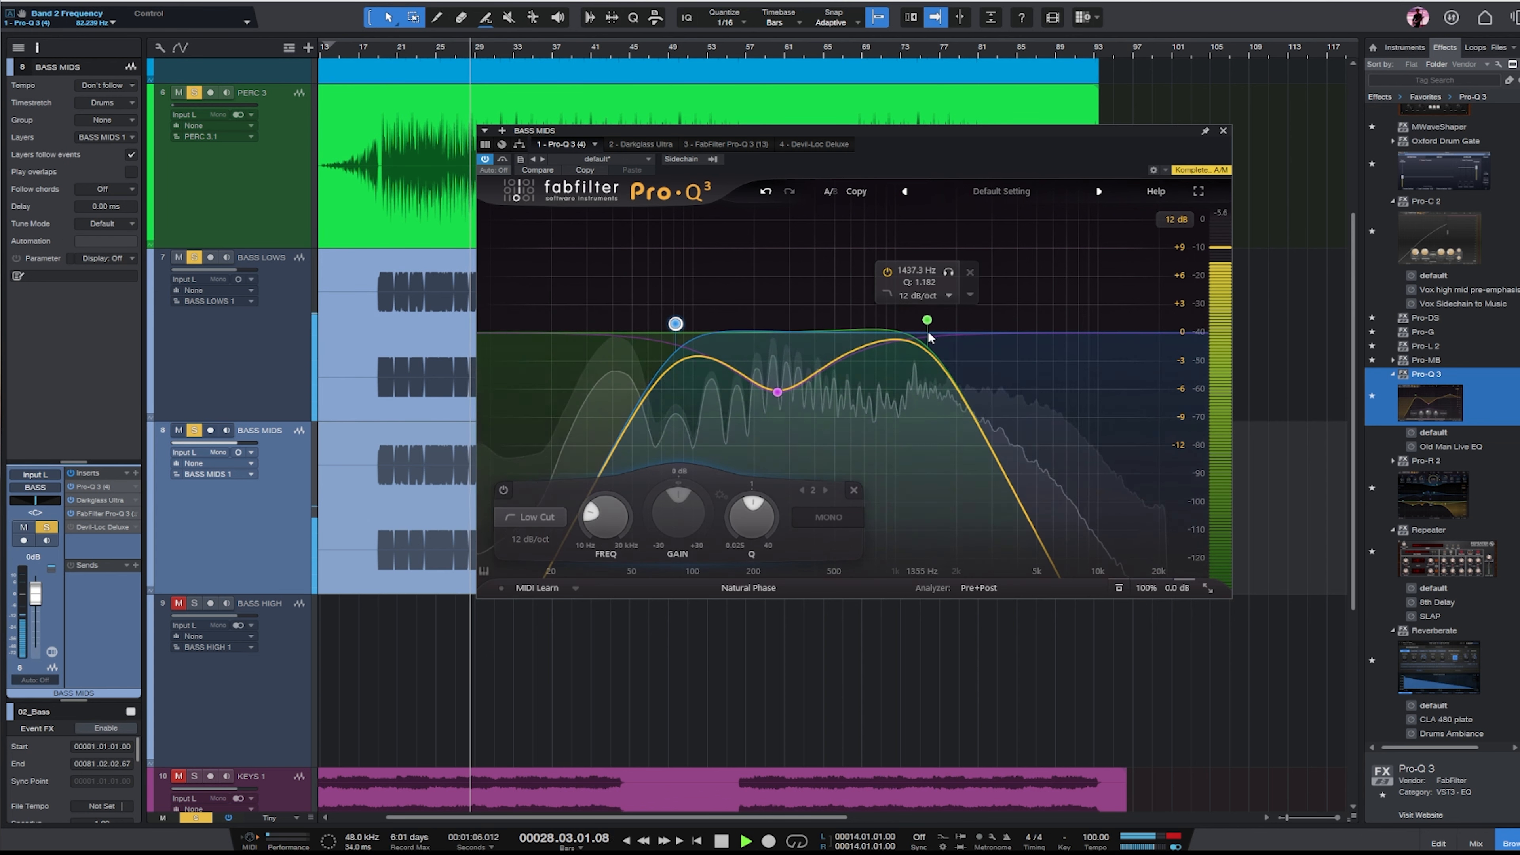
left_click_drag(927, 320, 874, 327)
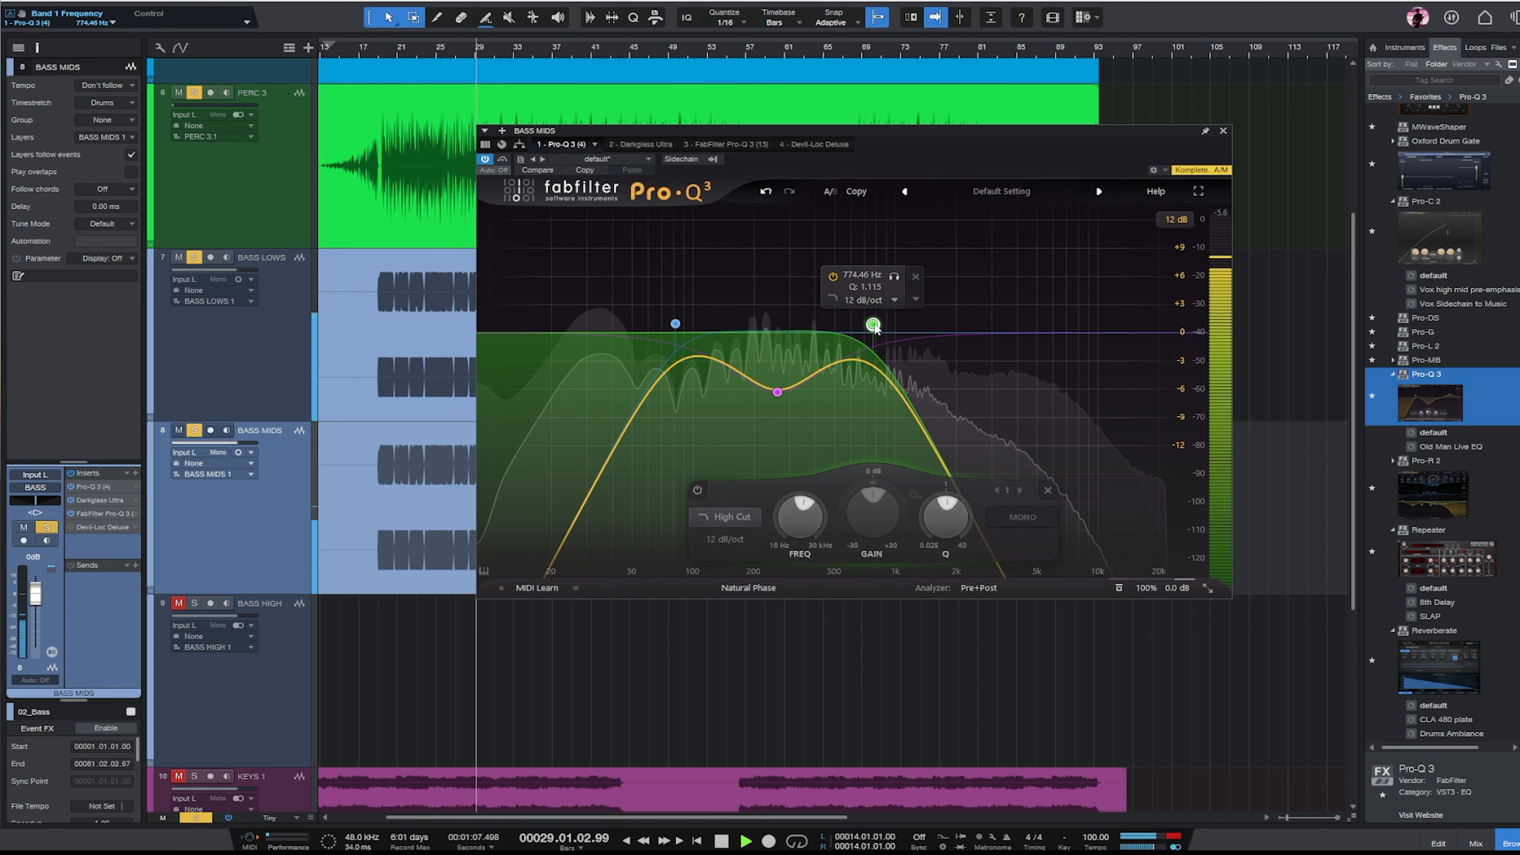
Lower the BASS MIDS volume to about -2 dB and copy its bass clip onto the soloed BASS HIGH track at the same start position.
left_click(265, 549)
left_click(1223, 131)
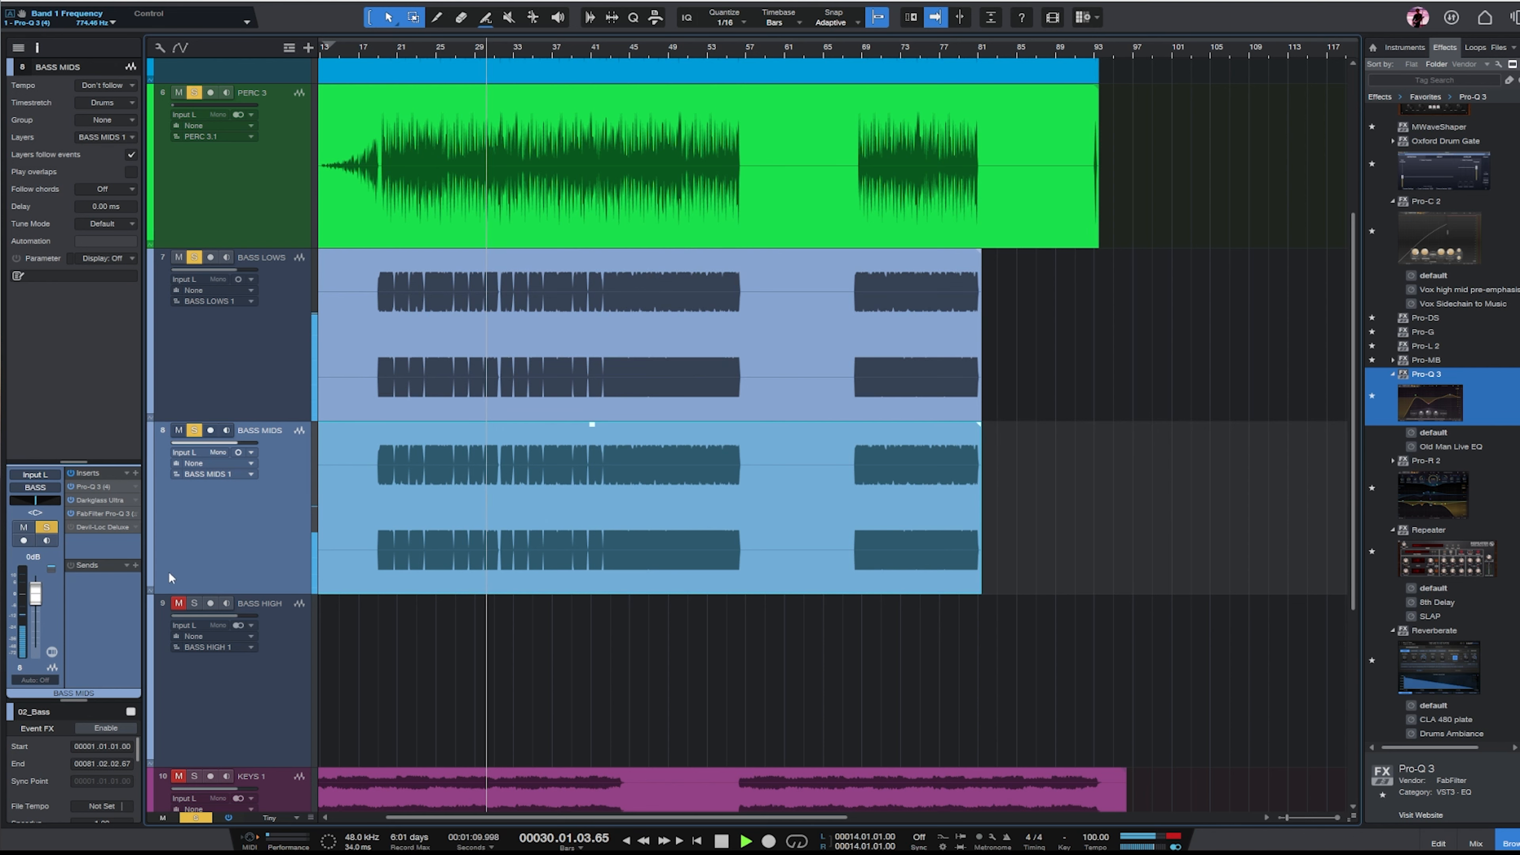
left_click_drag(36, 593, 36, 598)
left_click_drag(621, 590, 386, 674)
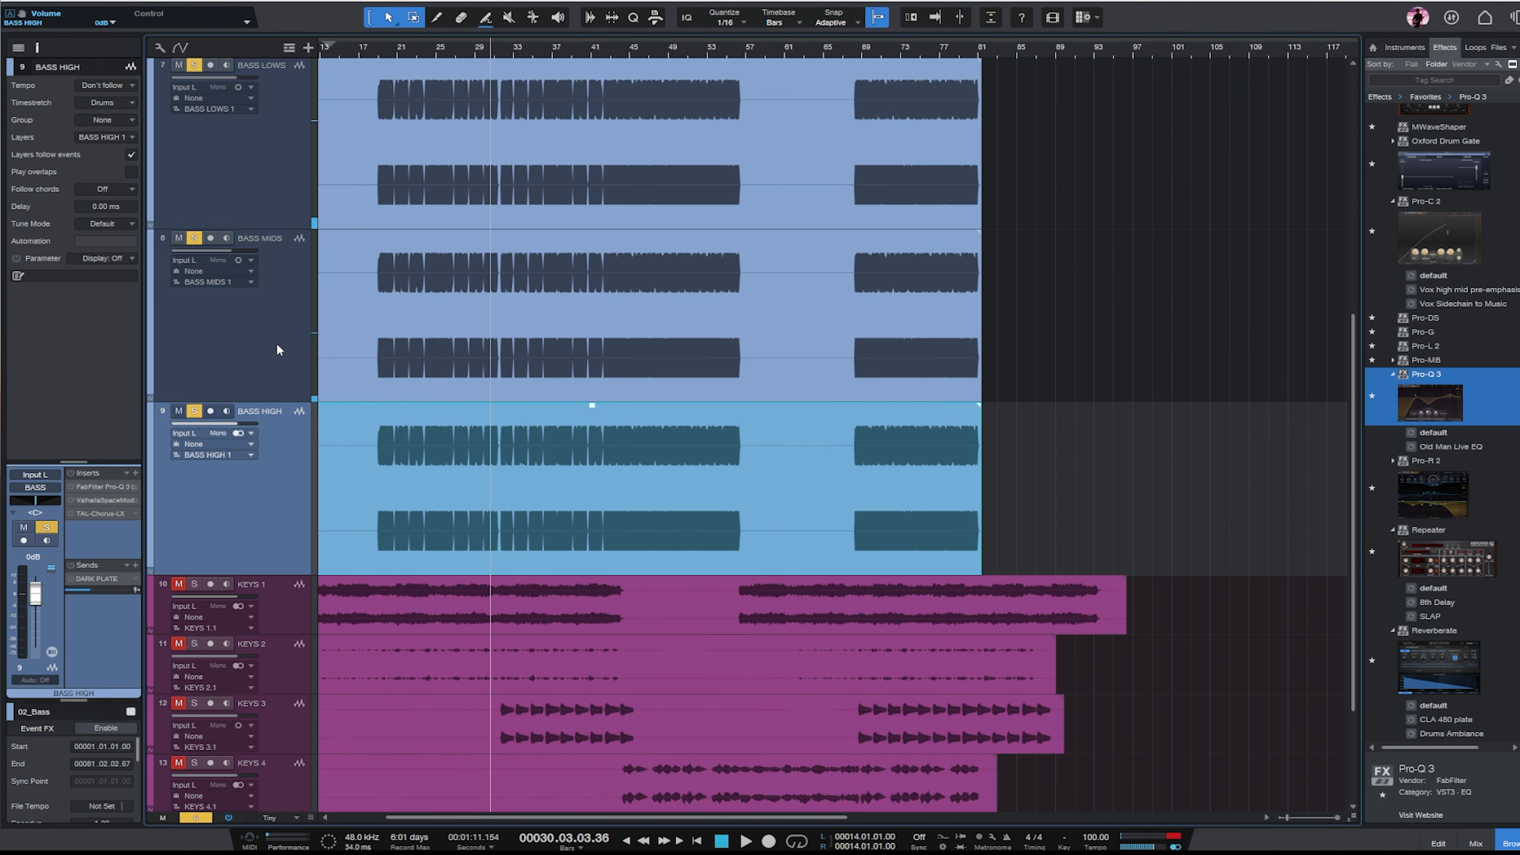
In the BASS HIGH Pro-Q 3, raise the low cut to about 333 Hz and move the high cut to a higher frequency.
left_click(106, 486)
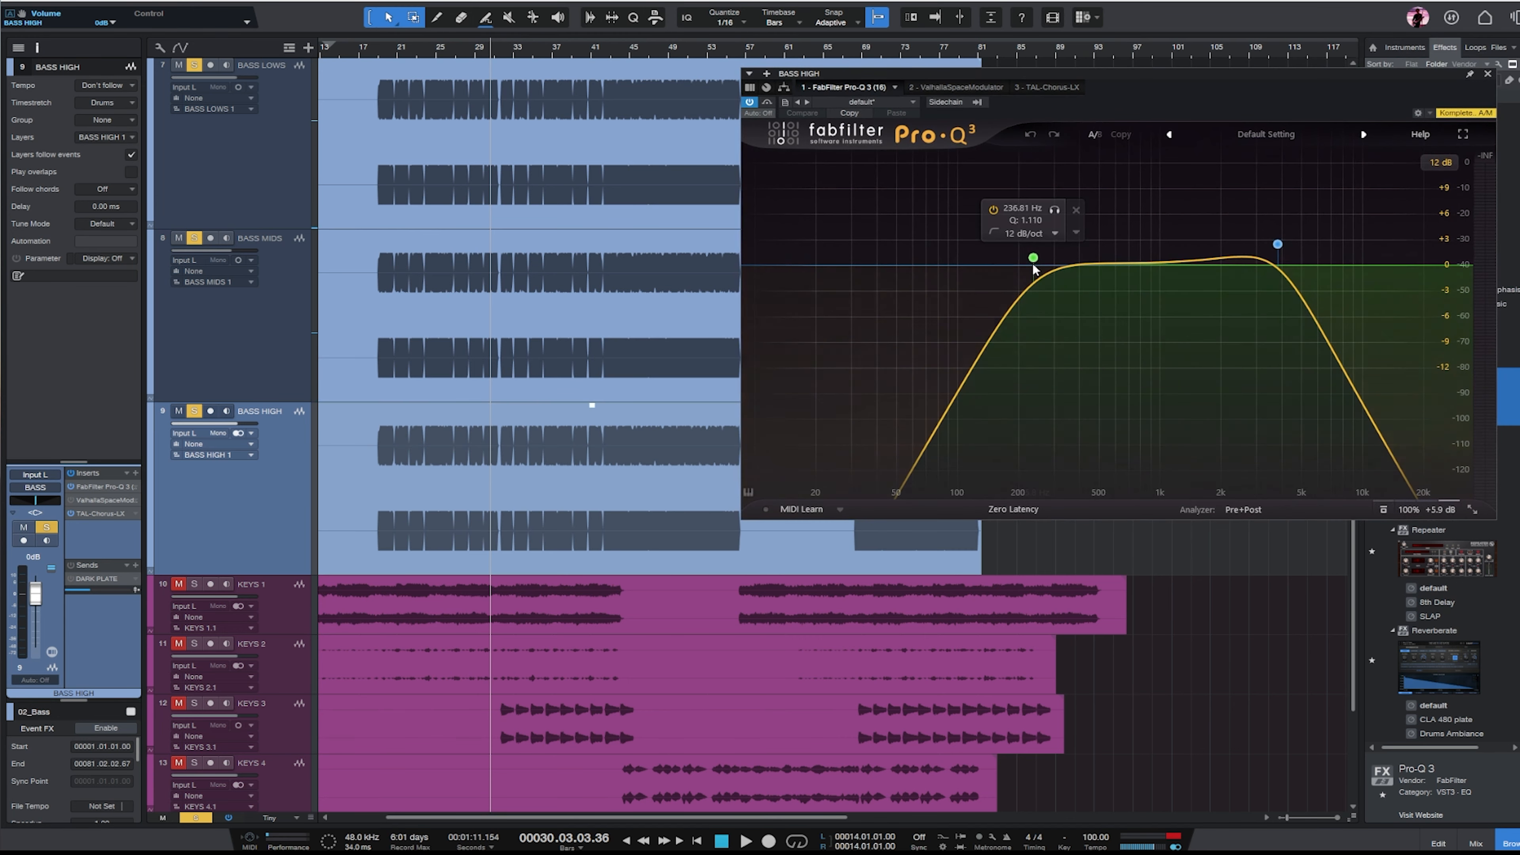
left_click_drag(1033, 258, 1063, 258)
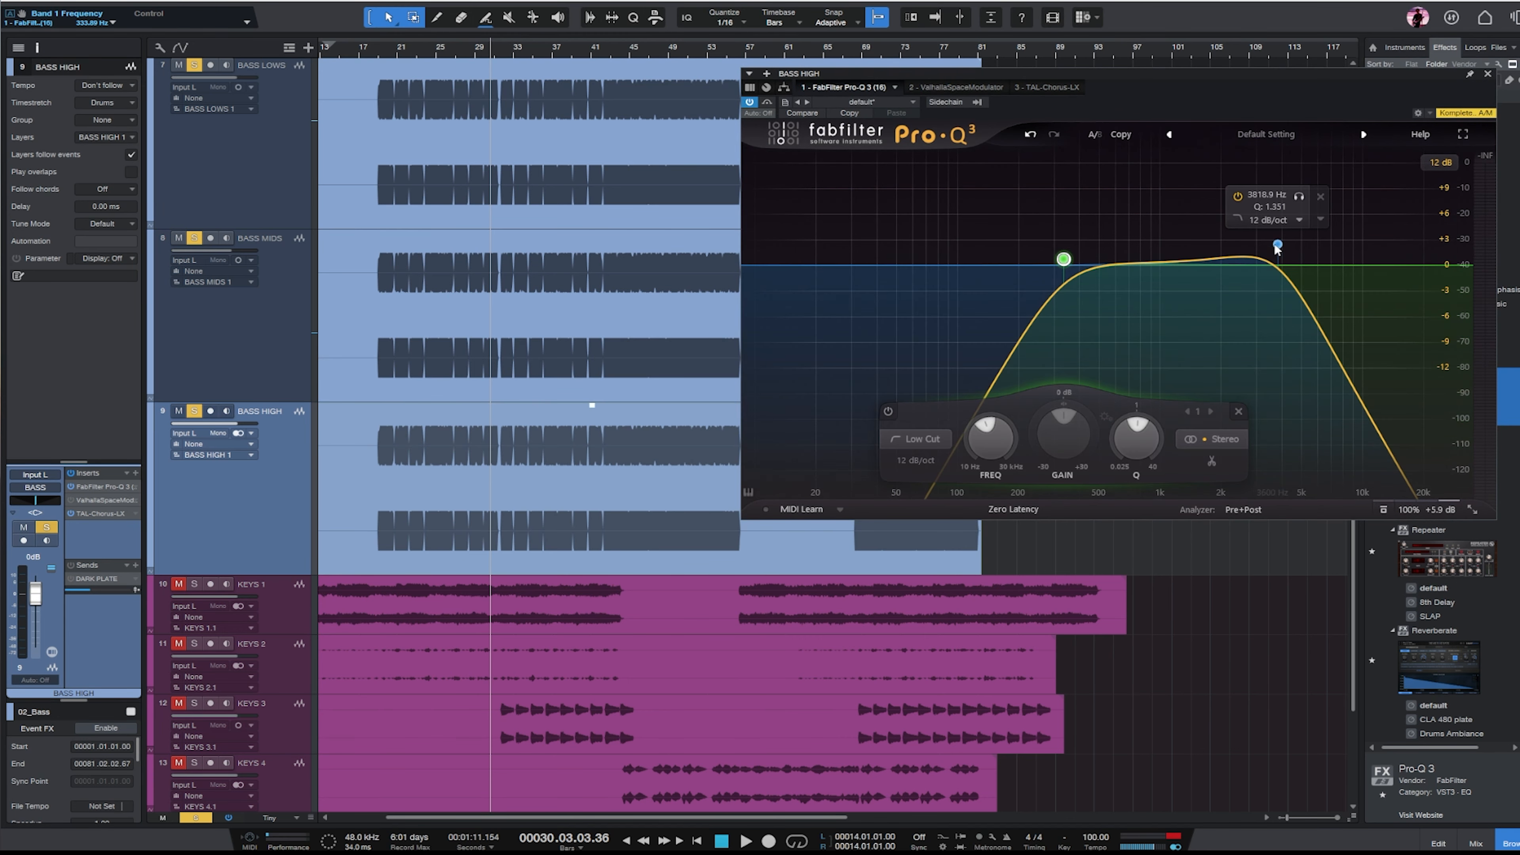
left_click_drag(1277, 245, 1314, 261)
Check TAL-Chorus-LX on BASS HIGH, and balance the track's volume at -12.5 dB against the other basses during playback.
left_click_drag(35, 593, 96, 594)
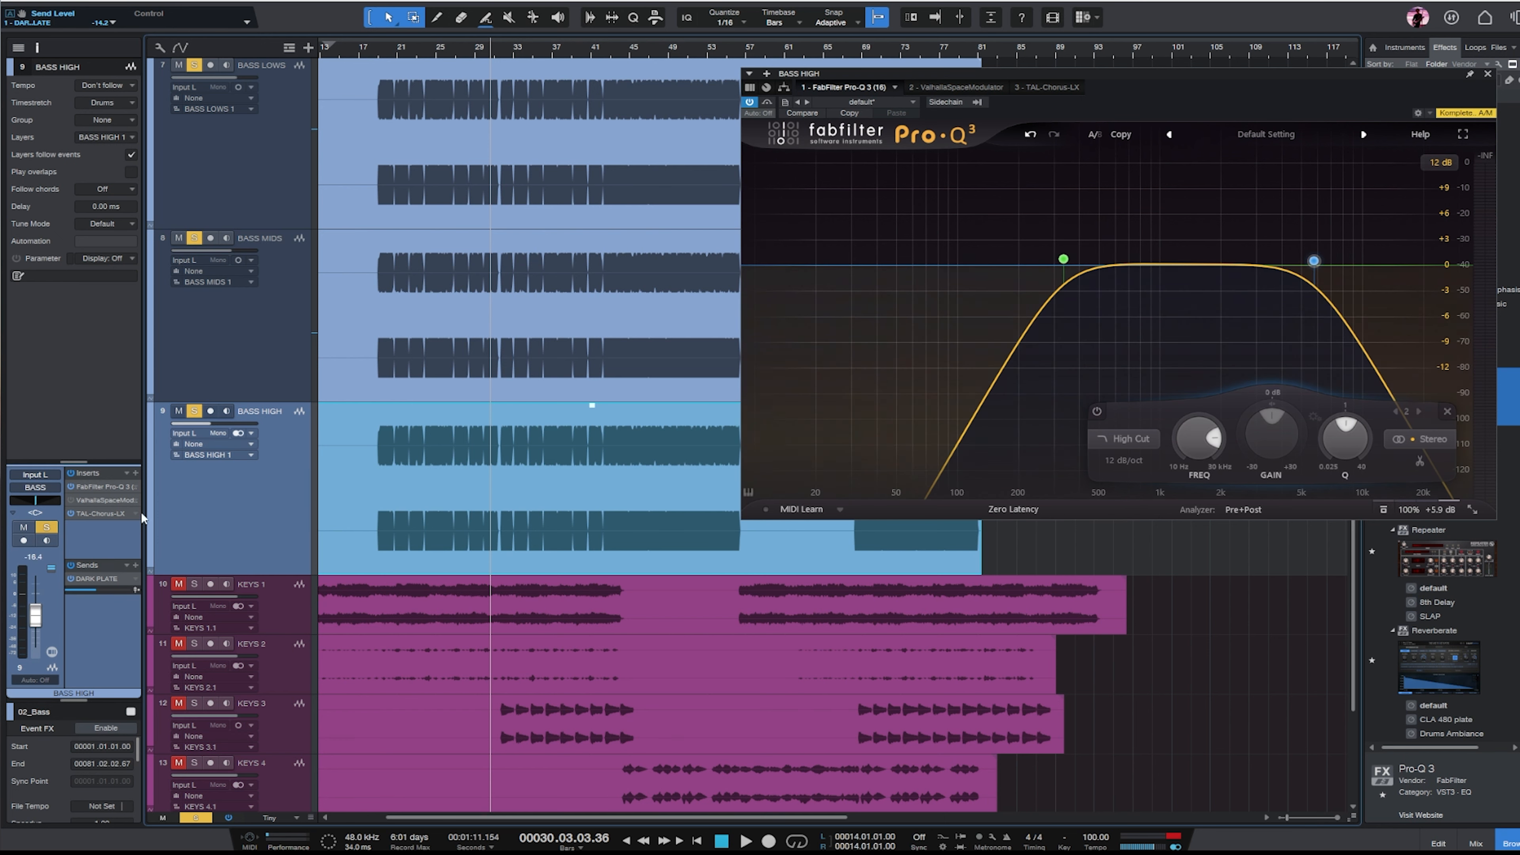
left_click(1047, 86)
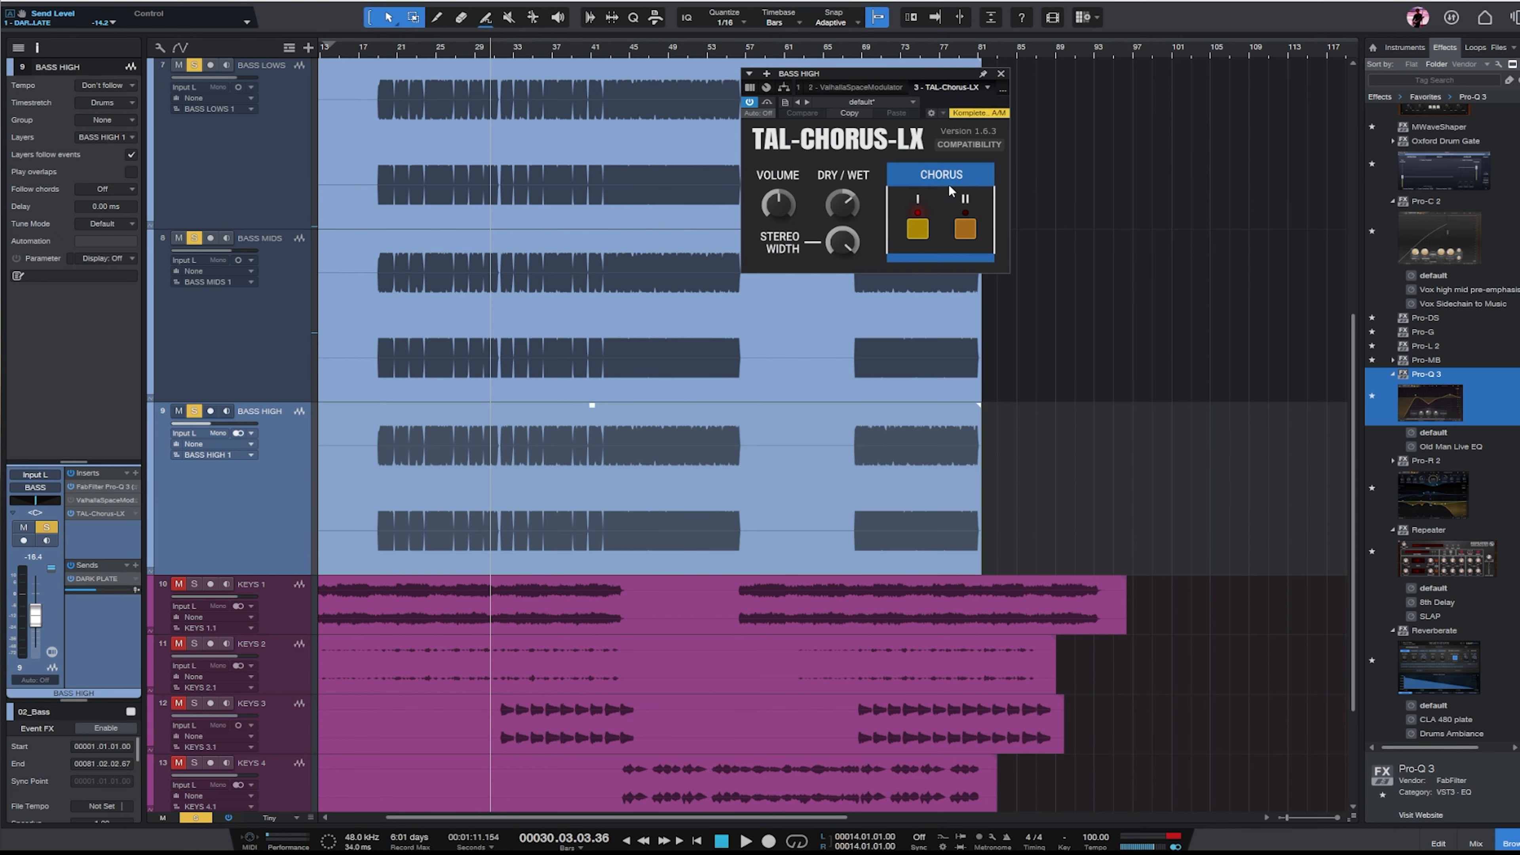
left_click(1000, 73)
key("f")
key("space")
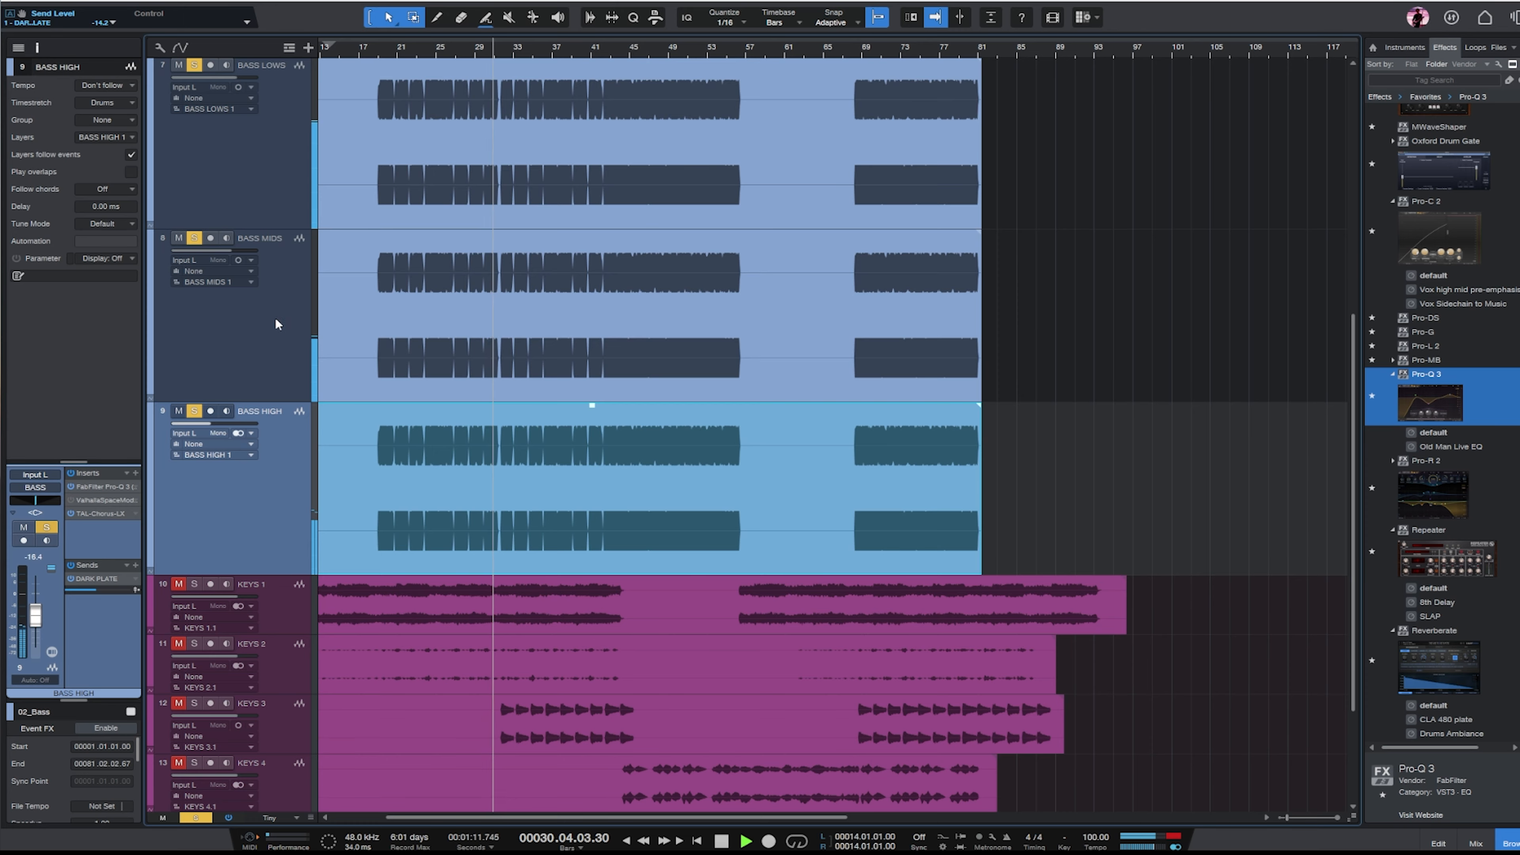
left_click(274, 329)
left_click(234, 536)
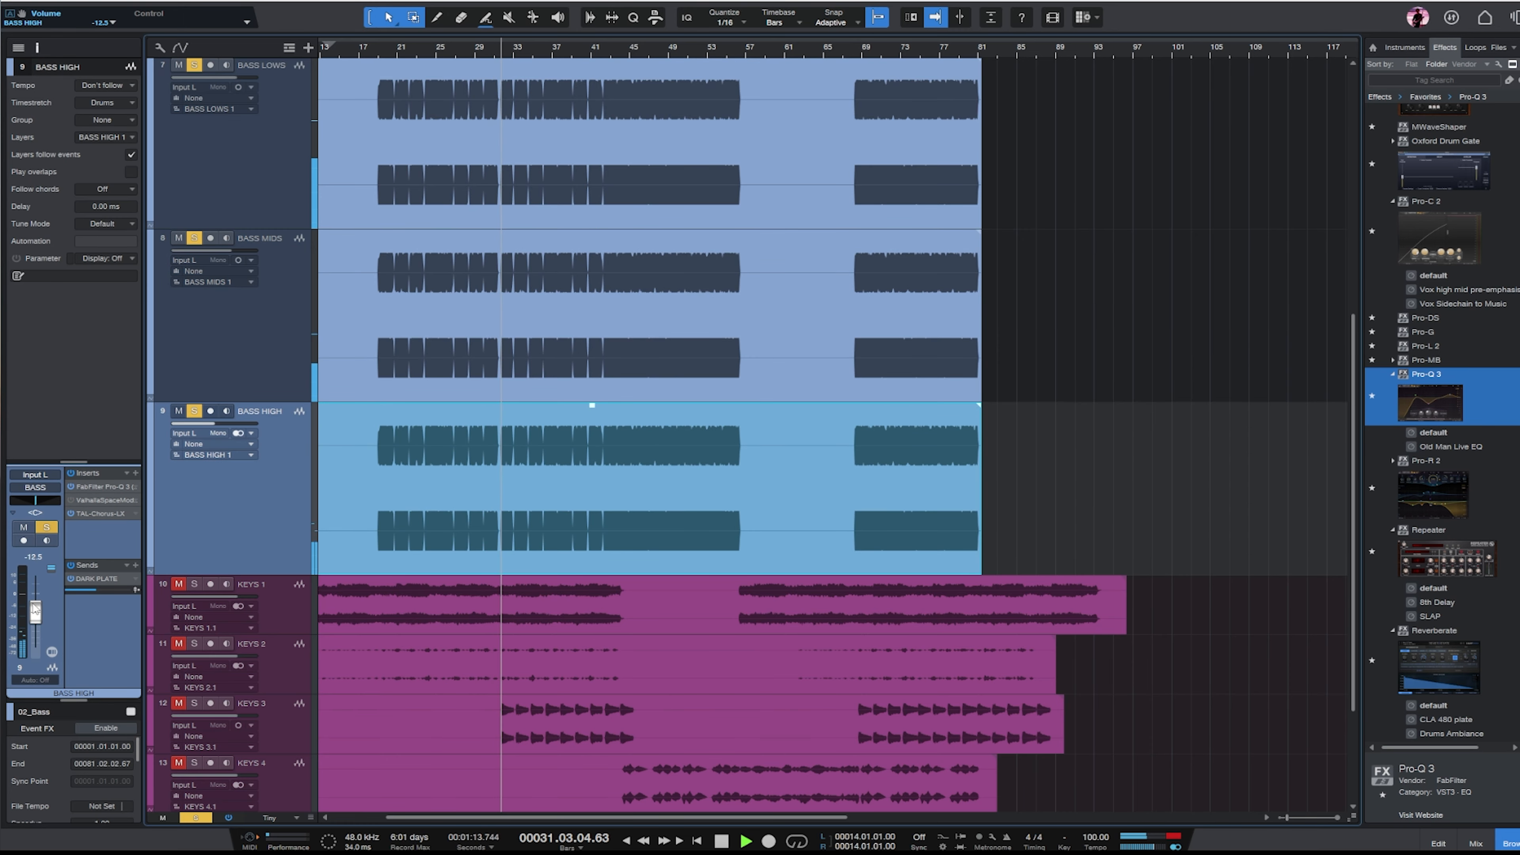
Solo PERC 1 and PERC 2 and play them together with PERC 3 and the three bass layers.
left_click(245, 187)
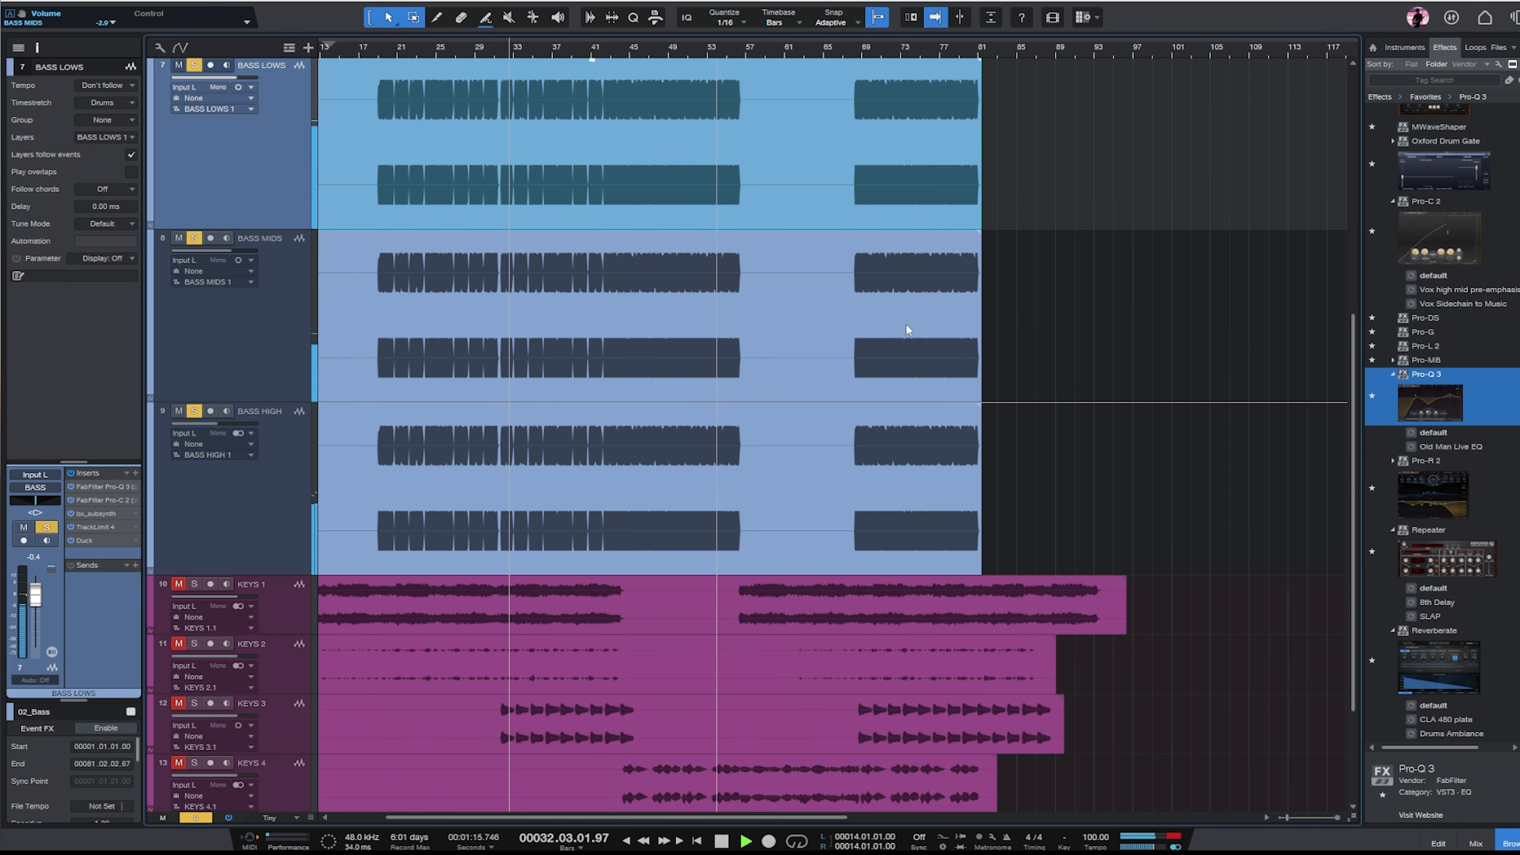
left_click_drag(1353, 641, 1354, 479)
left_click(293, 139)
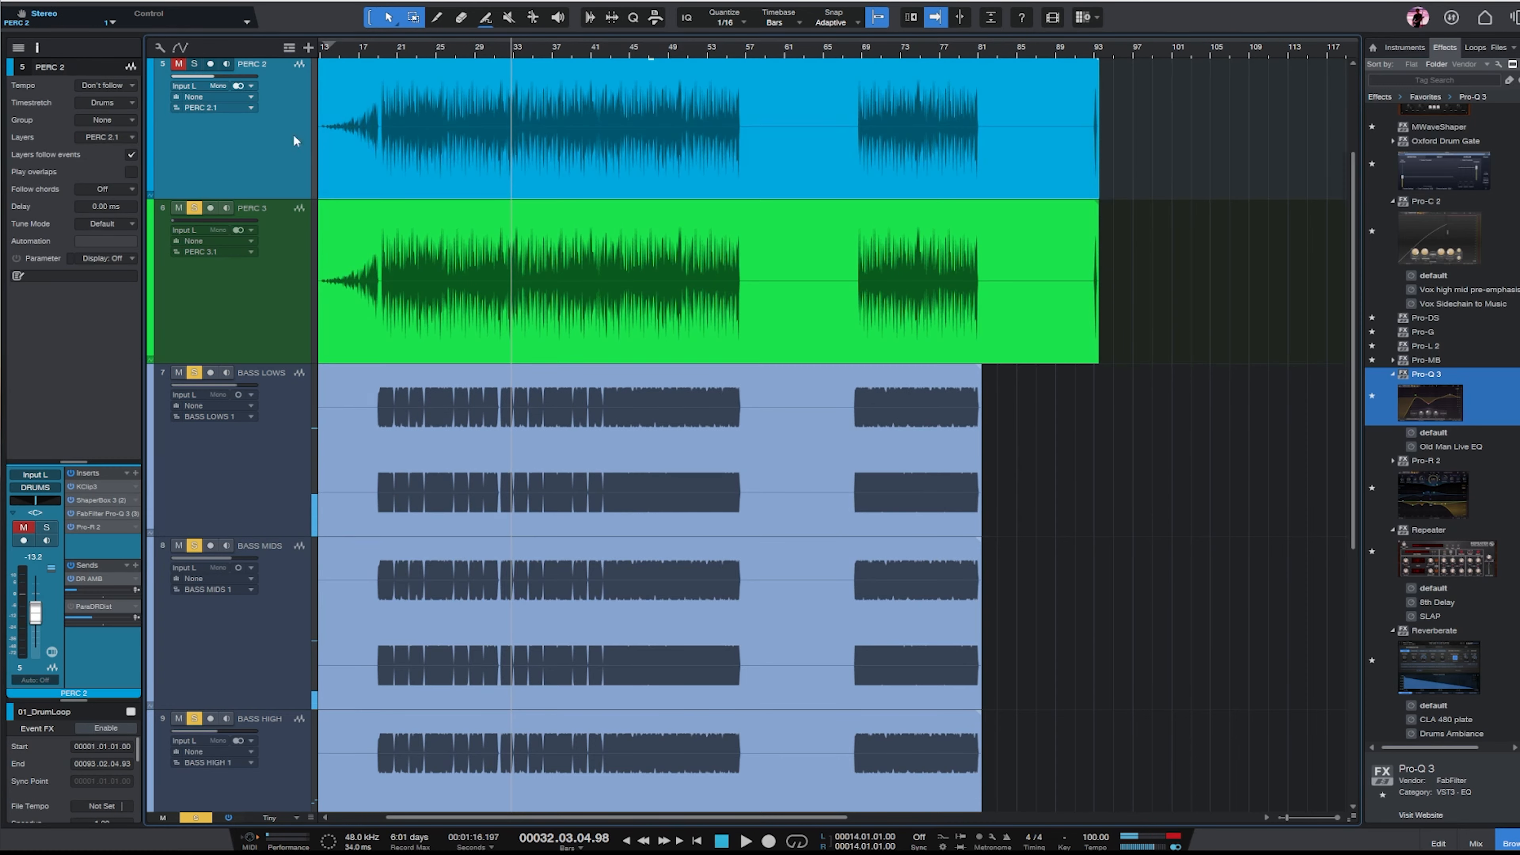
scroll(754, 134, "up", 3)
left_click(757, 144)
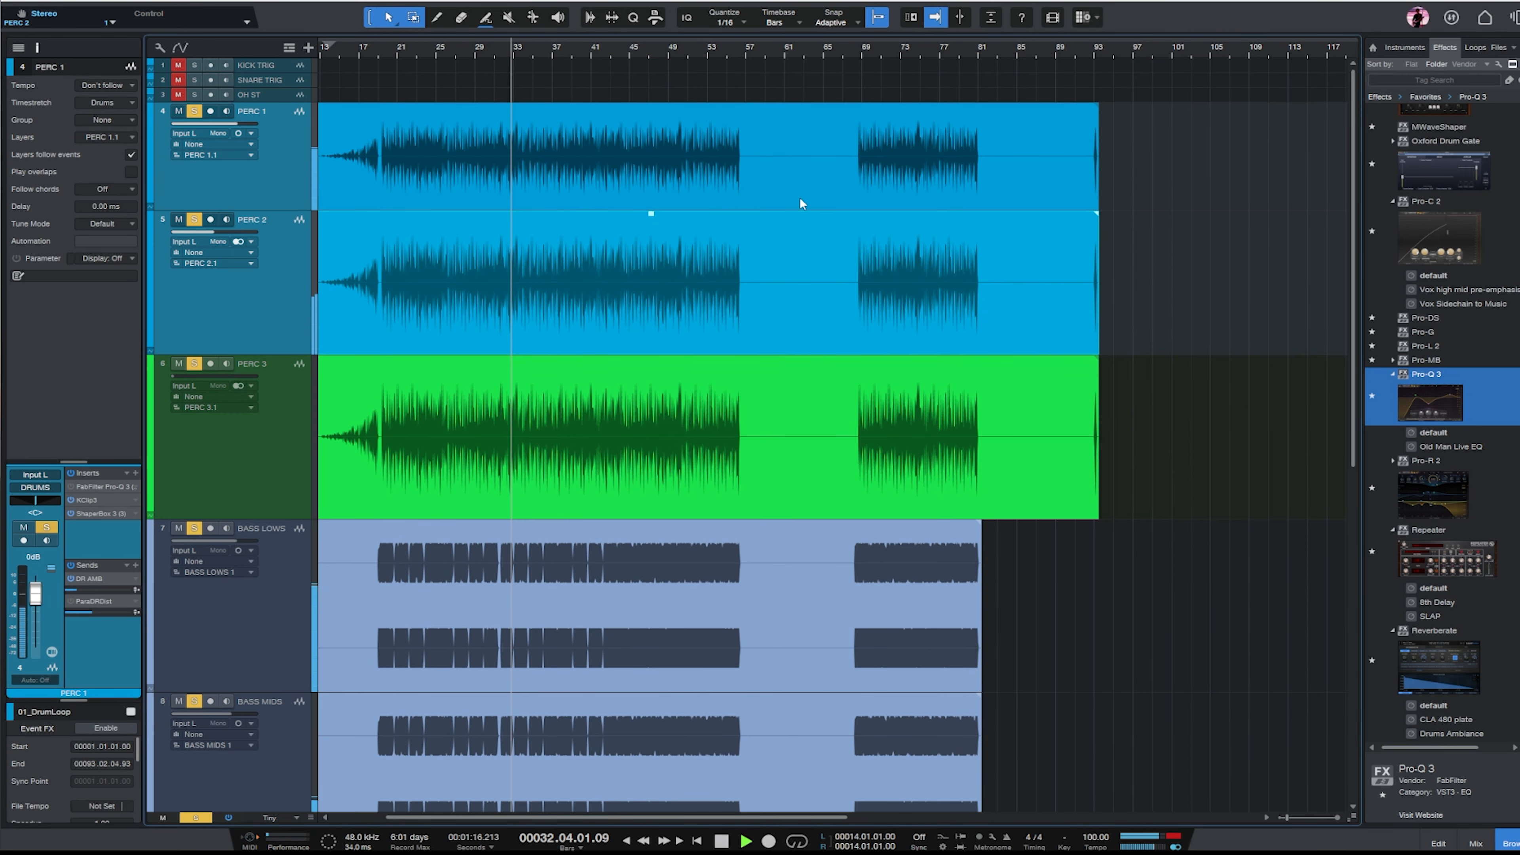
scroll(898, 180, "down", 5)
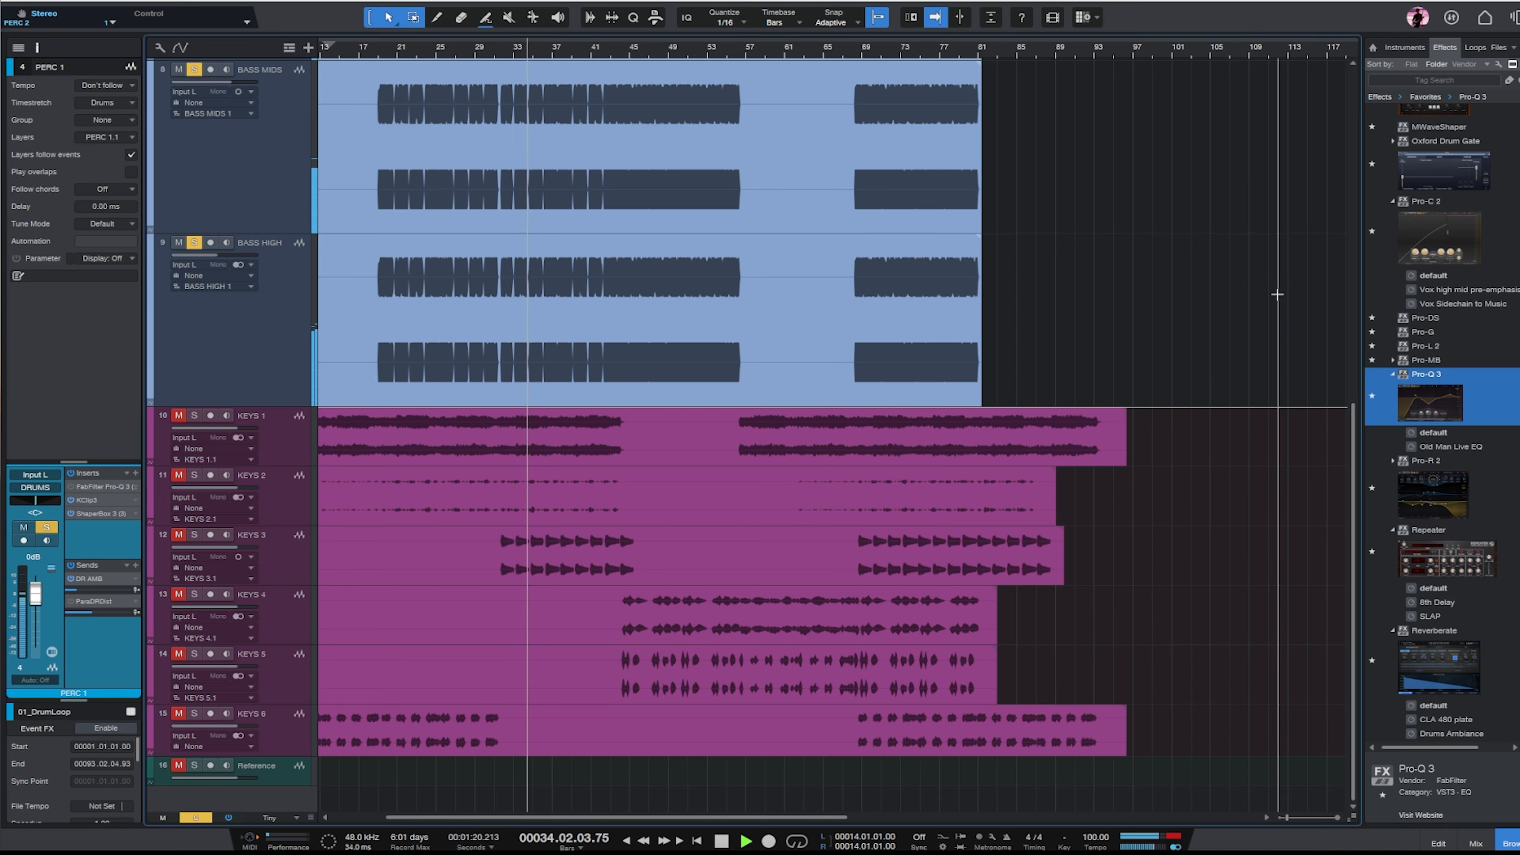
scroll(1238, 321, "up", 3)
scroll(1238, 320, "down", 3)
scroll(1238, 320, "up", 3)
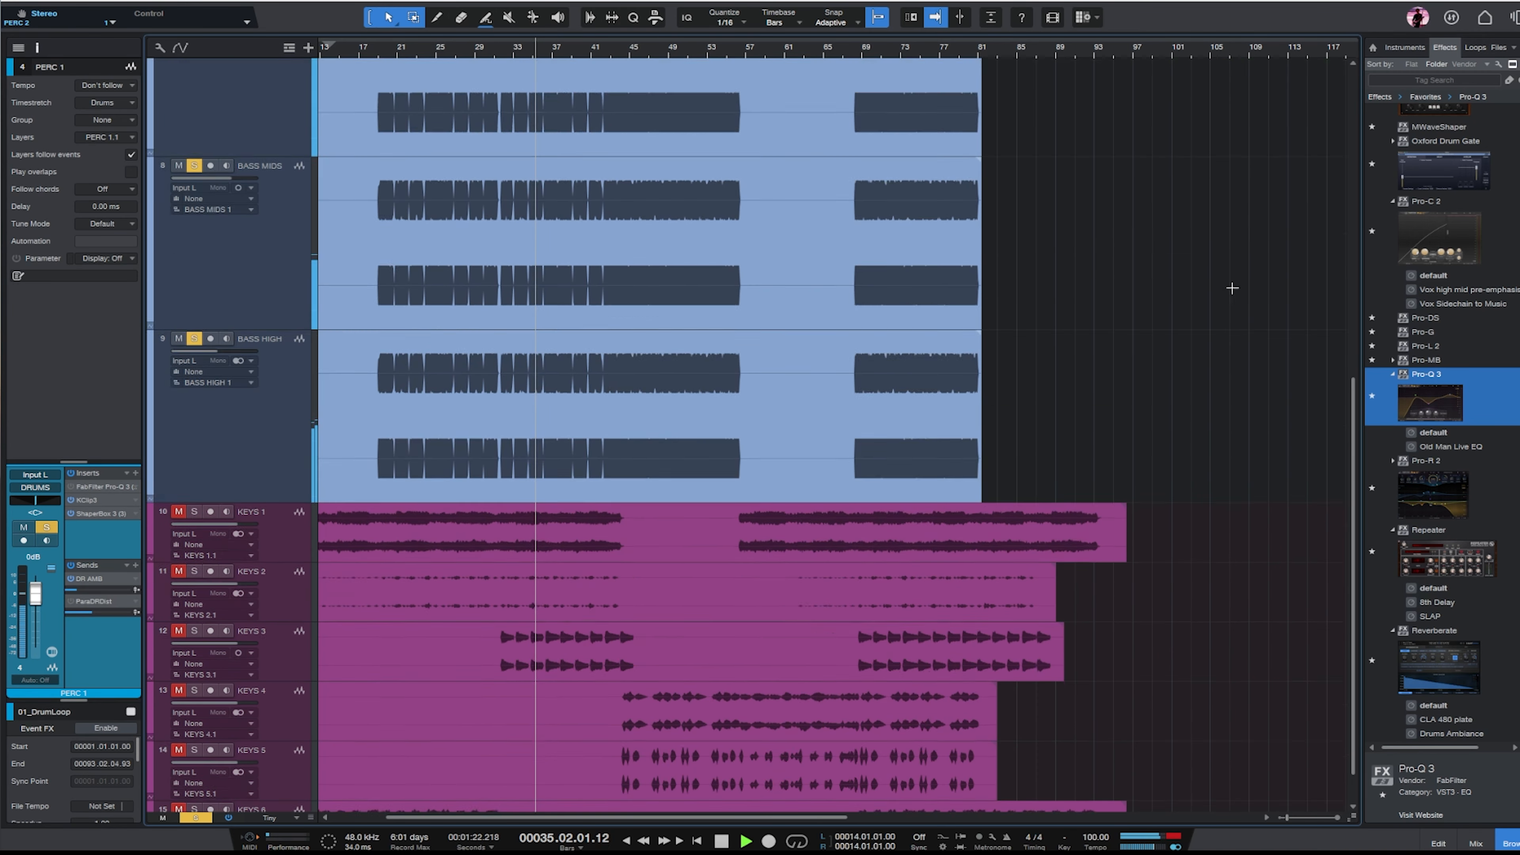
Set both the ceiling and the threshold of TrackLimit on BASS LOWS to -2.6 dB, and close the limiter.
left_click(341, 190)
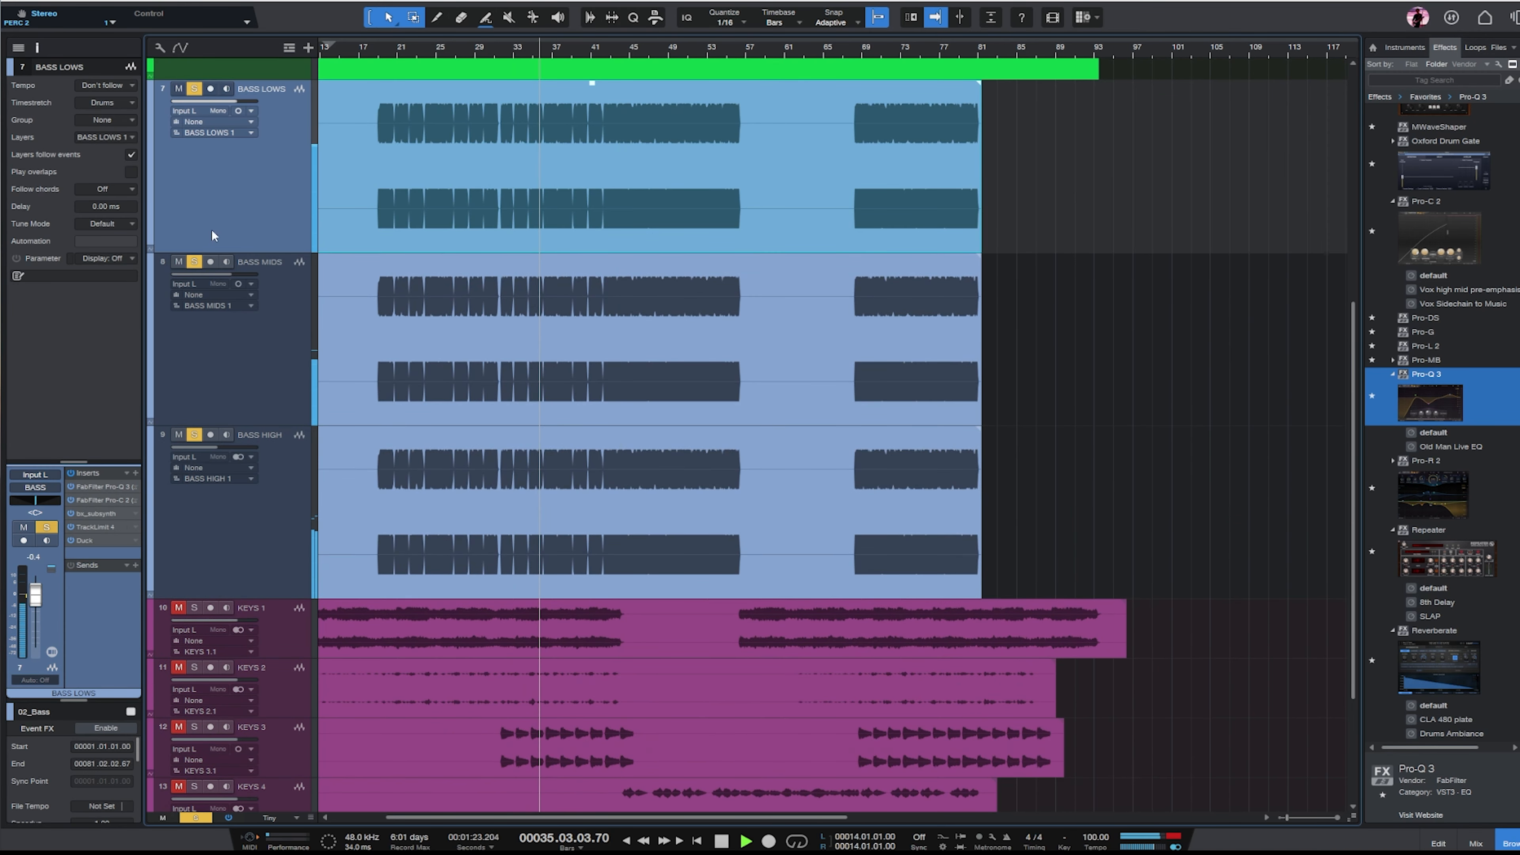
left_click(103, 529)
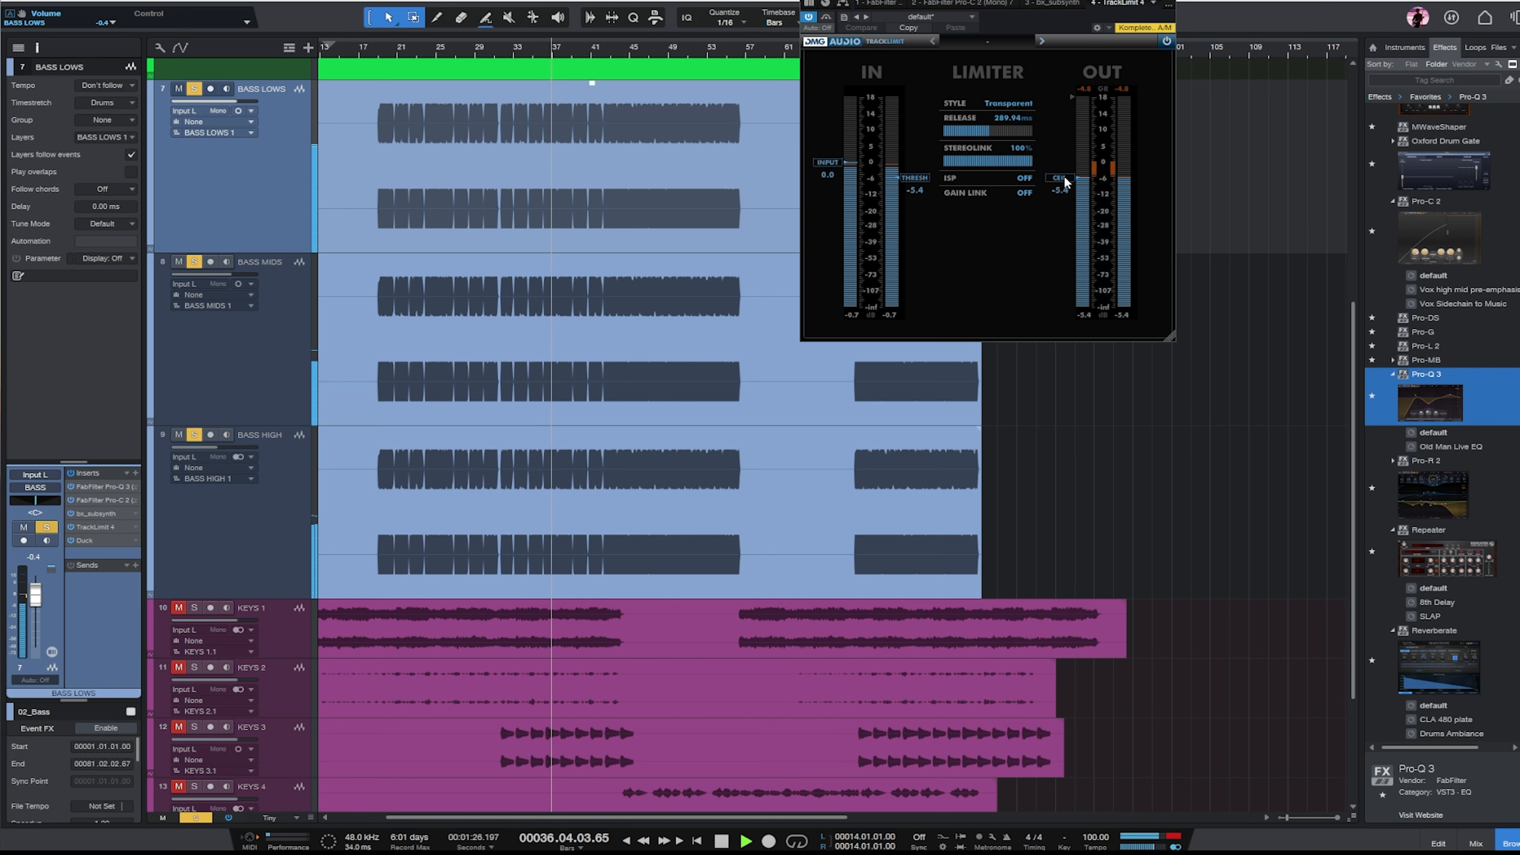
left_click_drag(1064, 176, 1063, 168)
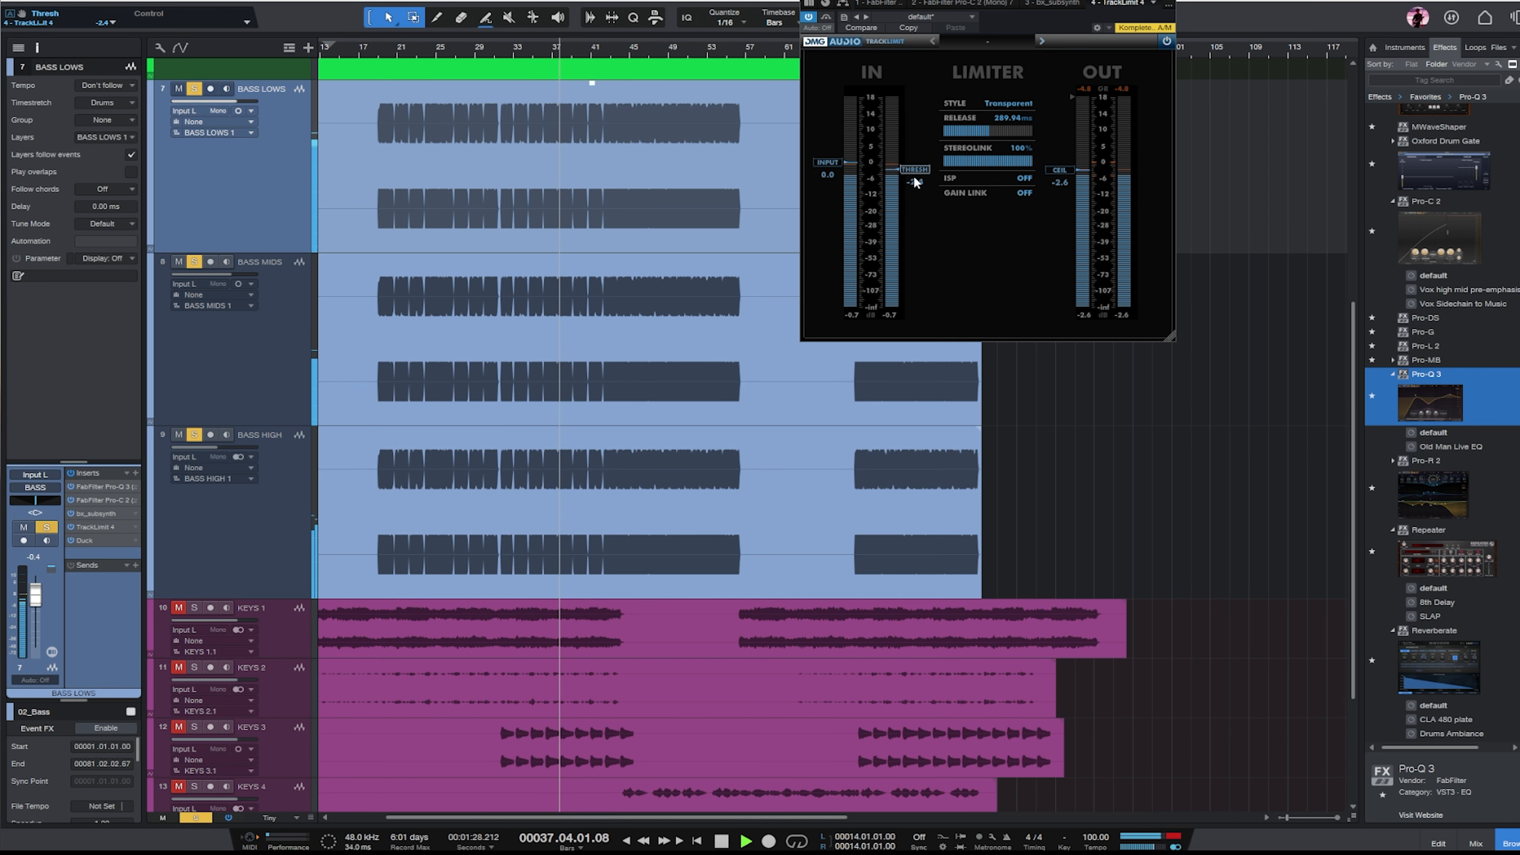
left_click_drag(915, 186, 918, 184)
left_click_drag(1068, 171, 1070, 170)
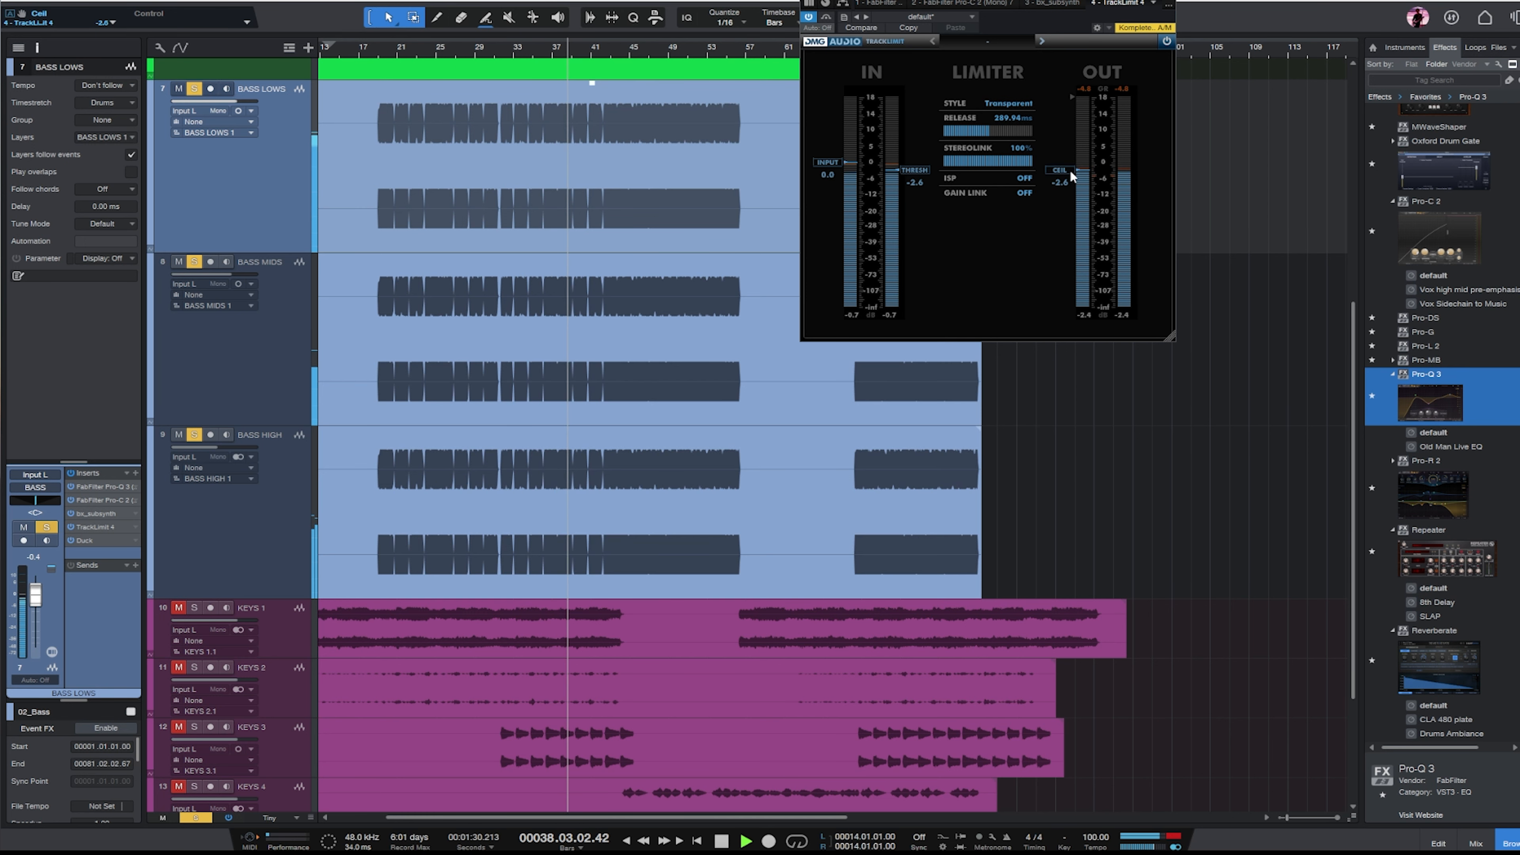
left_click(1169, 3)
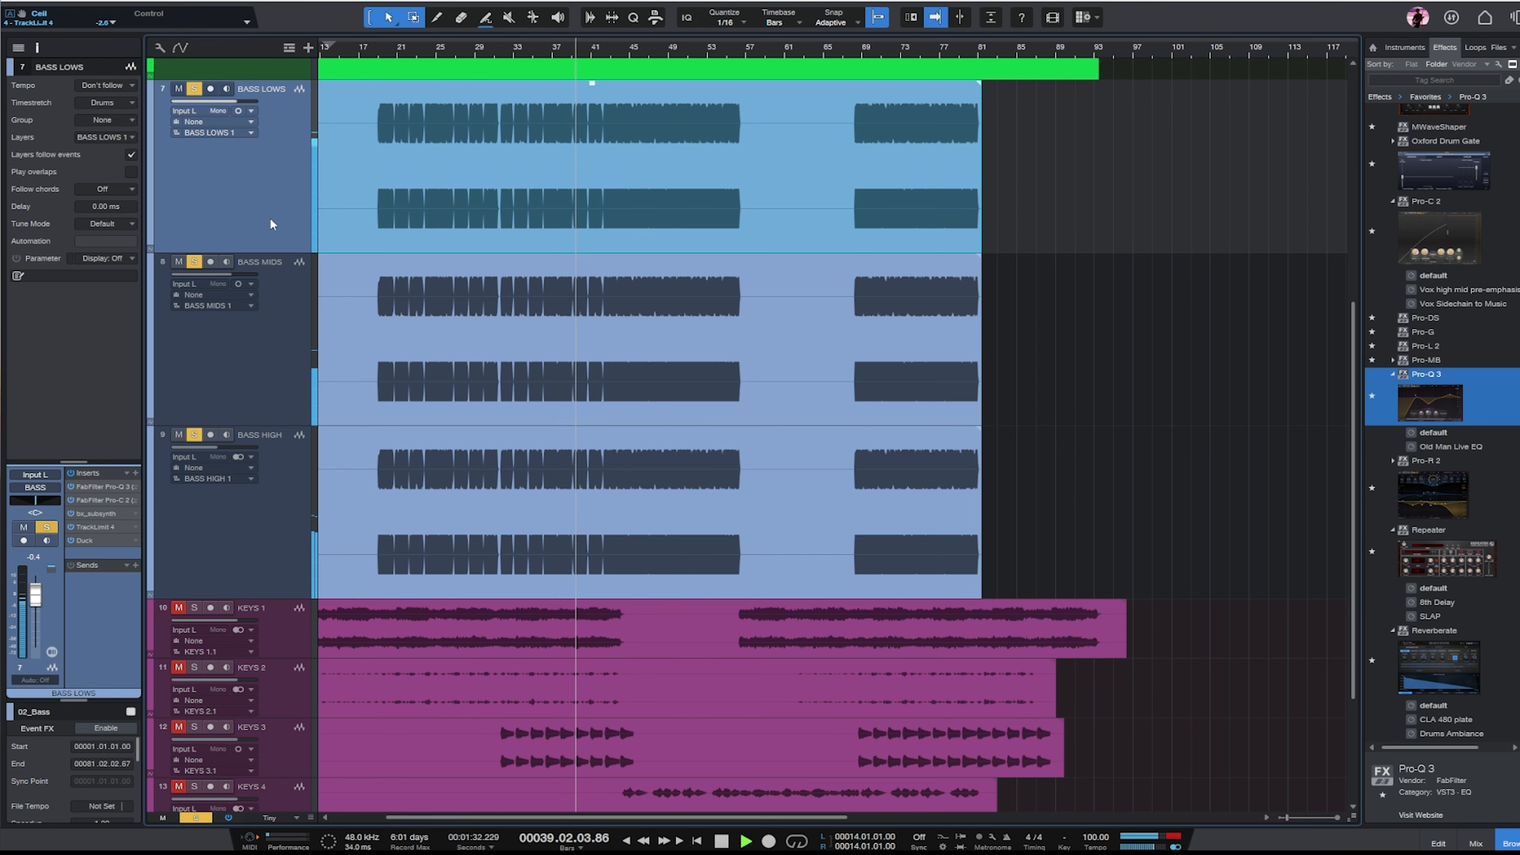
Solo only KEYS 1 and play the song from about bar 17.
scroll(1017, 313, "down", 3)
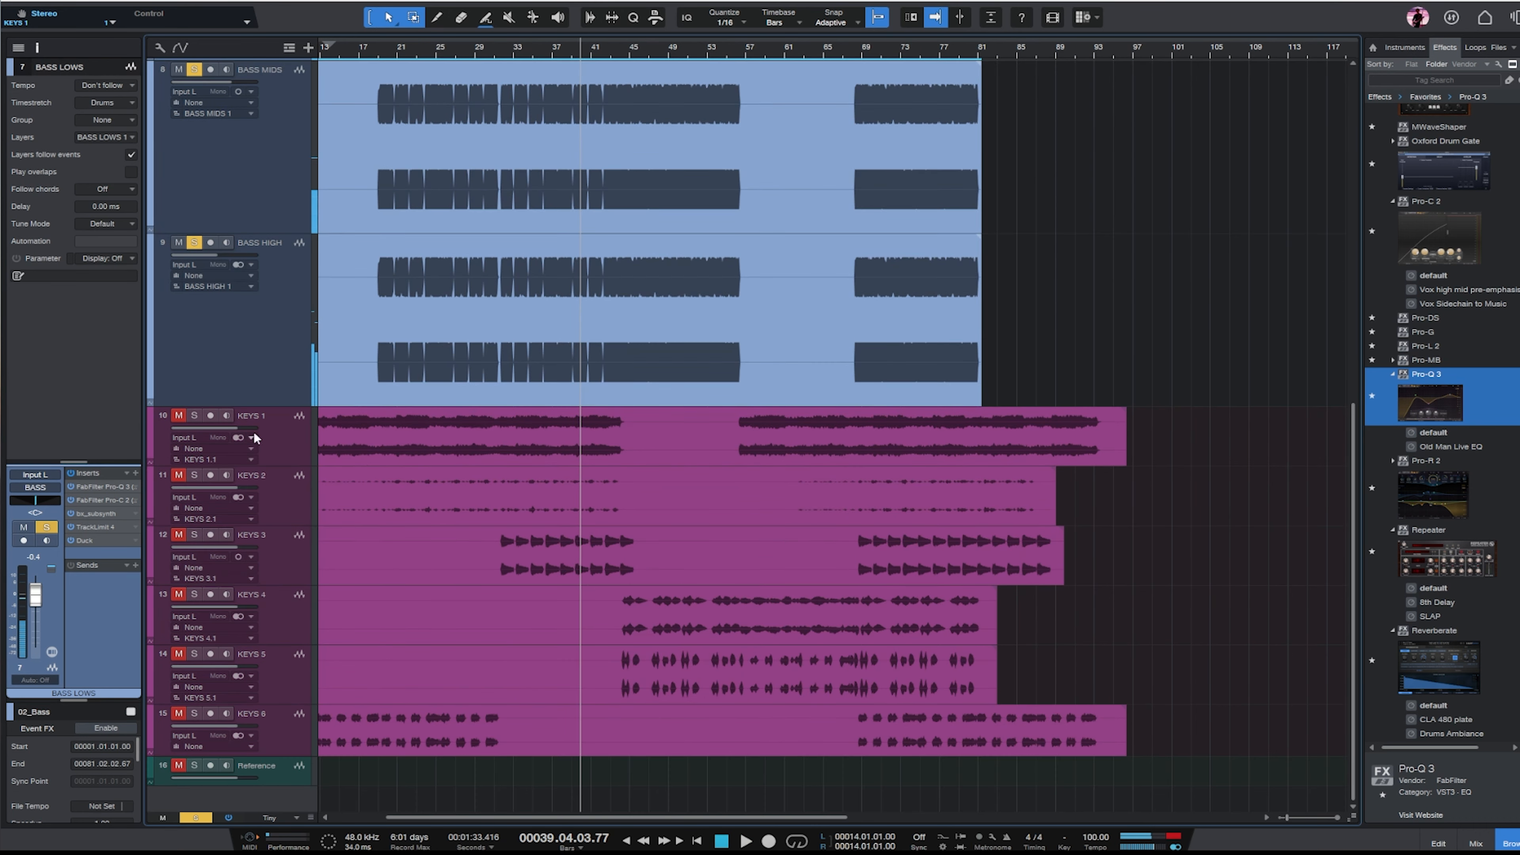
left_click(302, 455)
key("s")
key("w")
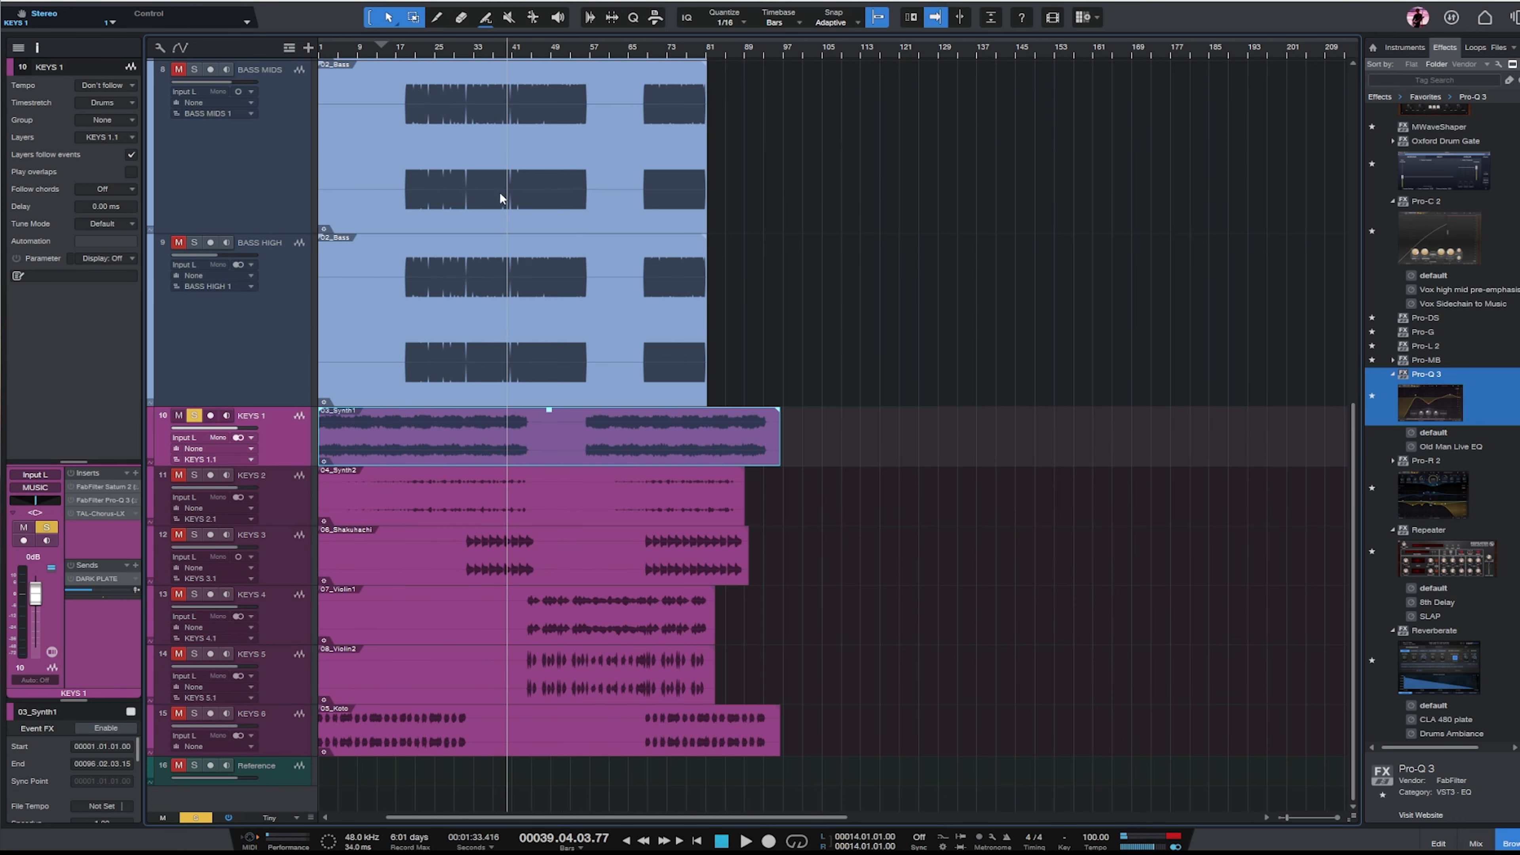
left_click(396, 53)
key("space")
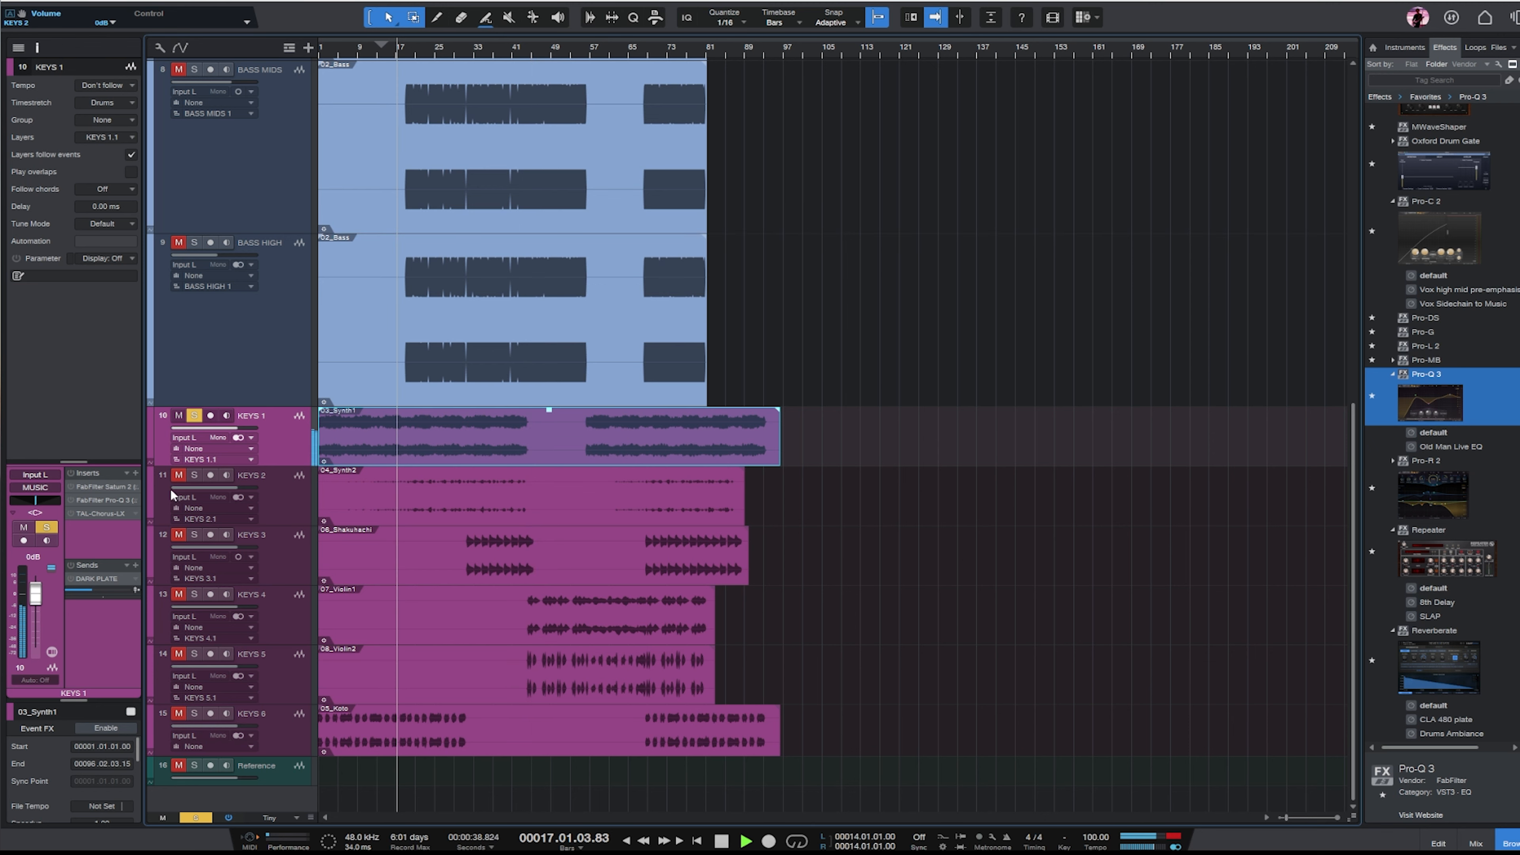
In the KEYS 1 Pro-Q 3, set the low cut to about 146 Hz and the high cut to about 3.4 kHz, and add another mid dip.
left_click(99, 501)
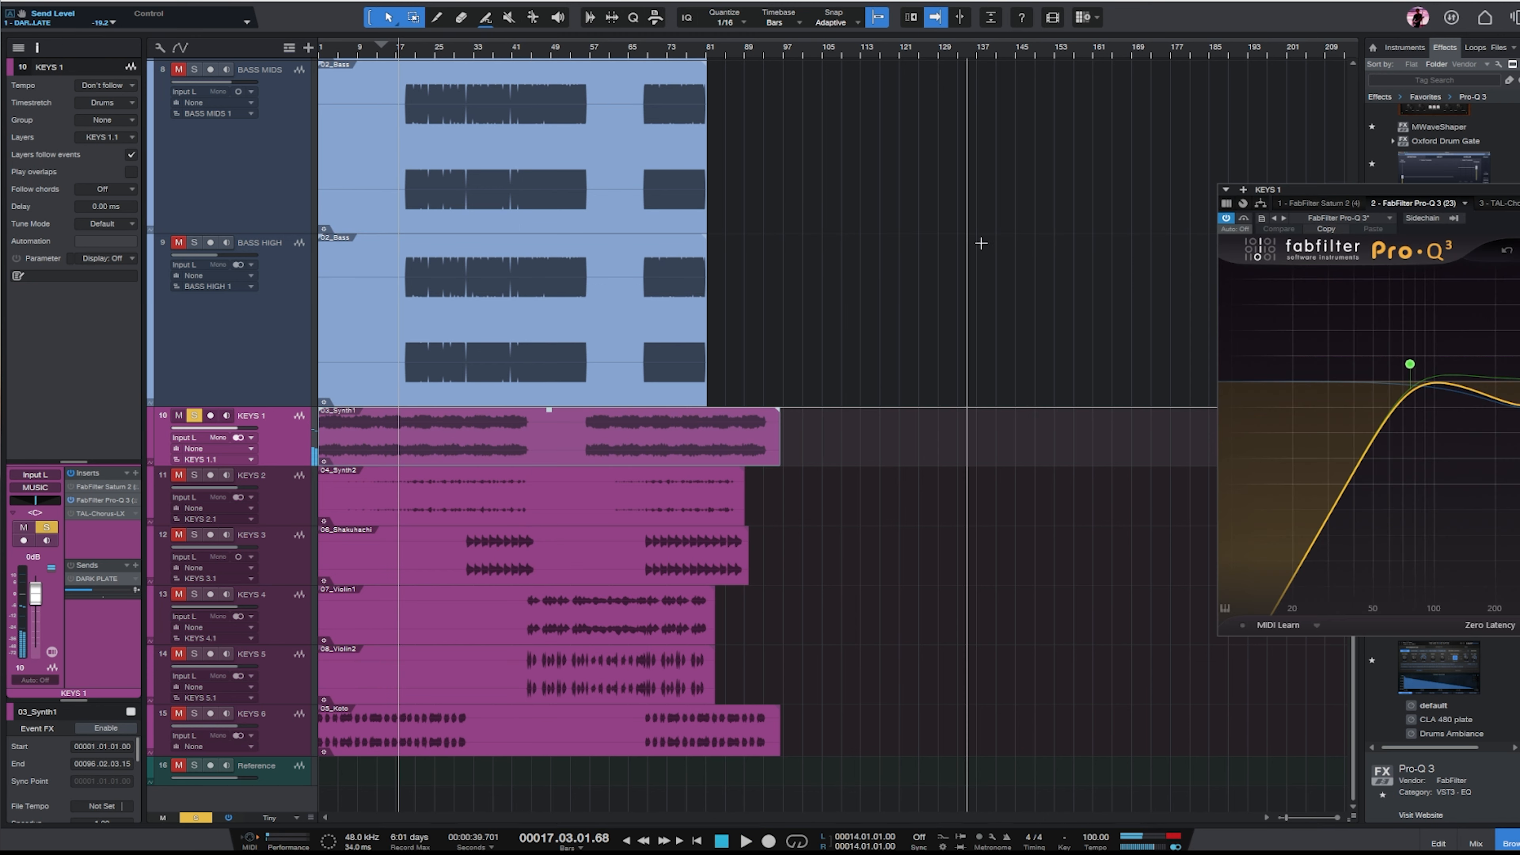
left_click_drag(1172, 368, 1049, 360)
left_click_drag(641, 351, 675, 357)
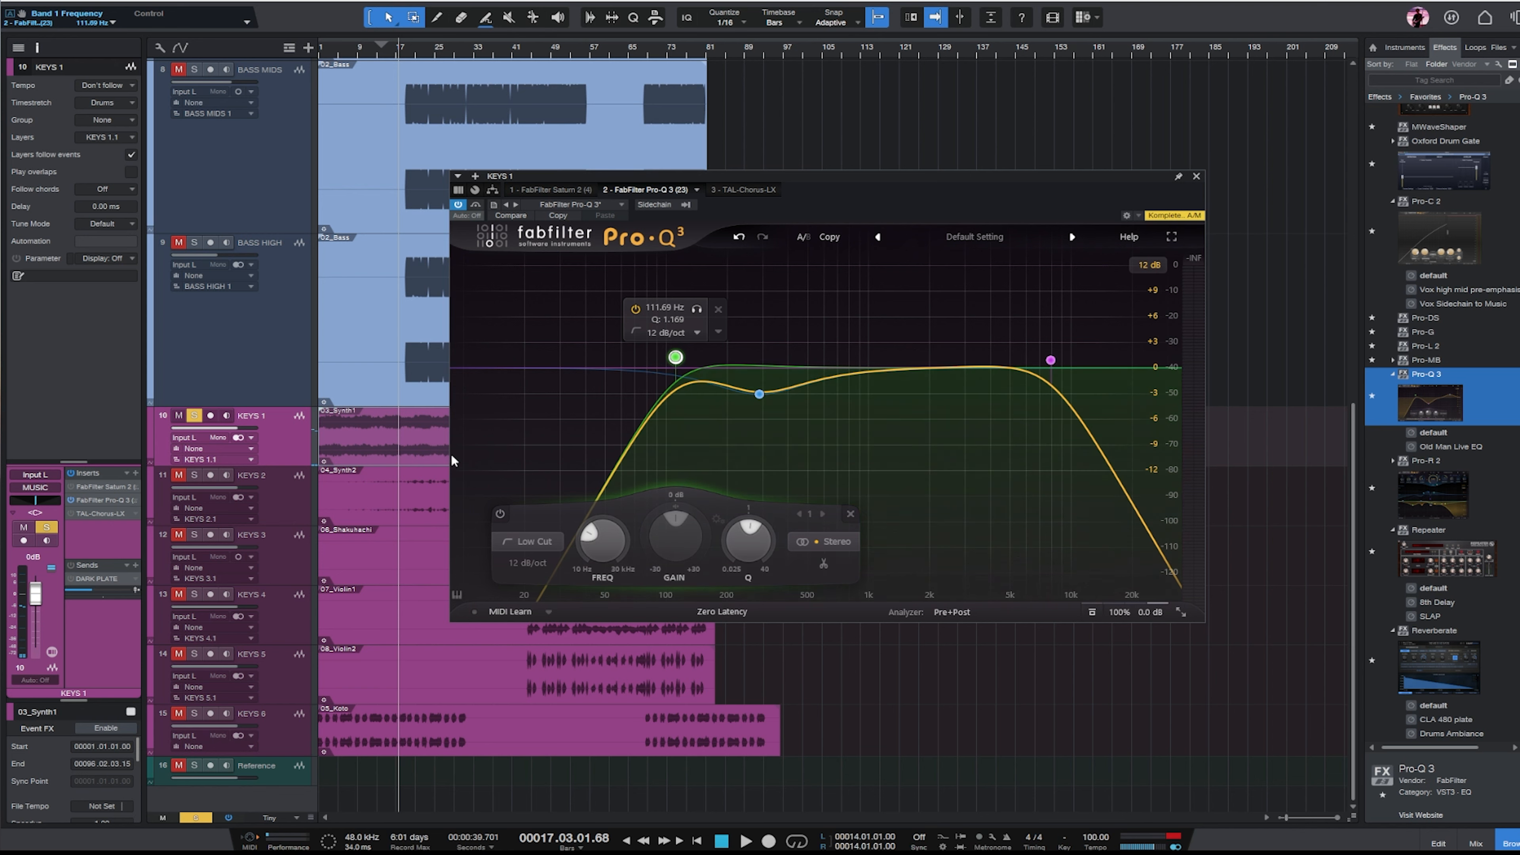
key("space")
left_click_drag(1050, 360, 976, 357)
mouse_move(675, 357)
left_mouse_down()
mouse_move(716, 356)
mouse_move(699, 355)
left_mouse_up()
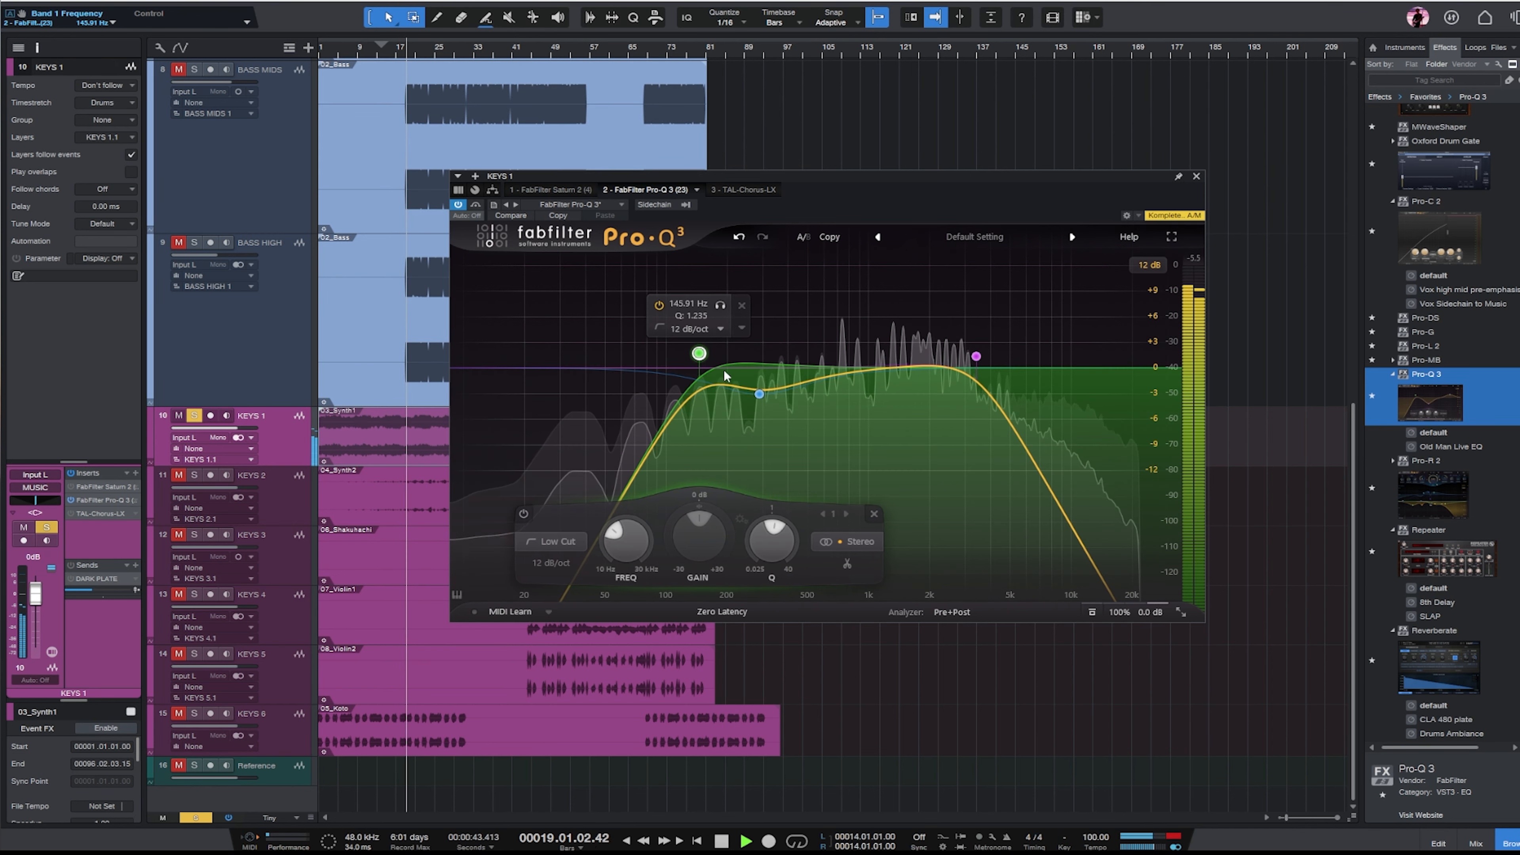
left_click_drag(771, 389, 767, 429)
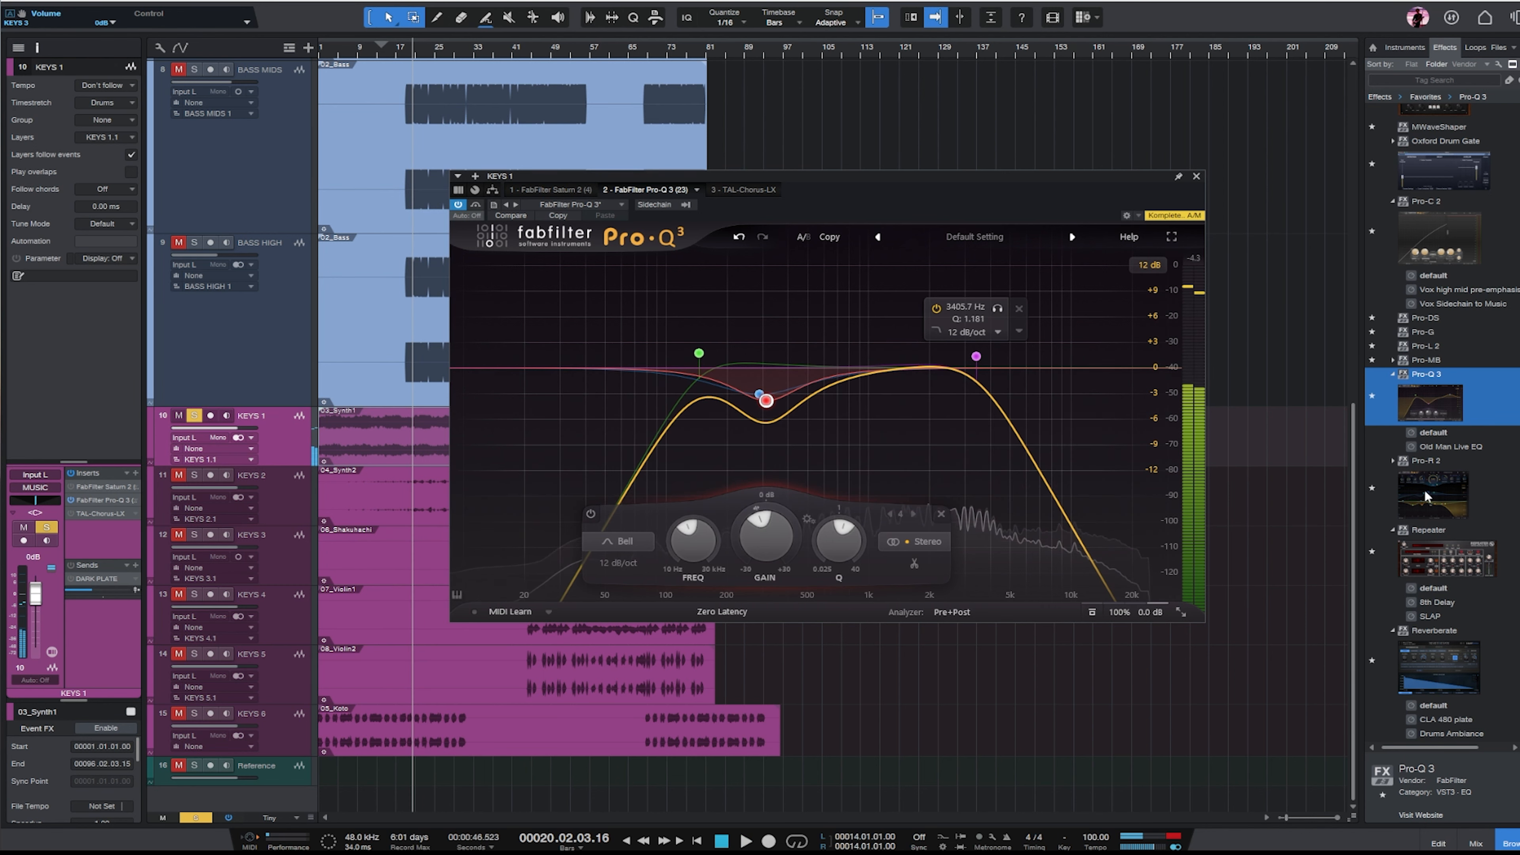
Add the Pro-R 2 reverb to KEYS 1 and adjust its brightness, distance and thickness while the song plays.
left_click_drag(1431, 490, 99, 527)
key("space")
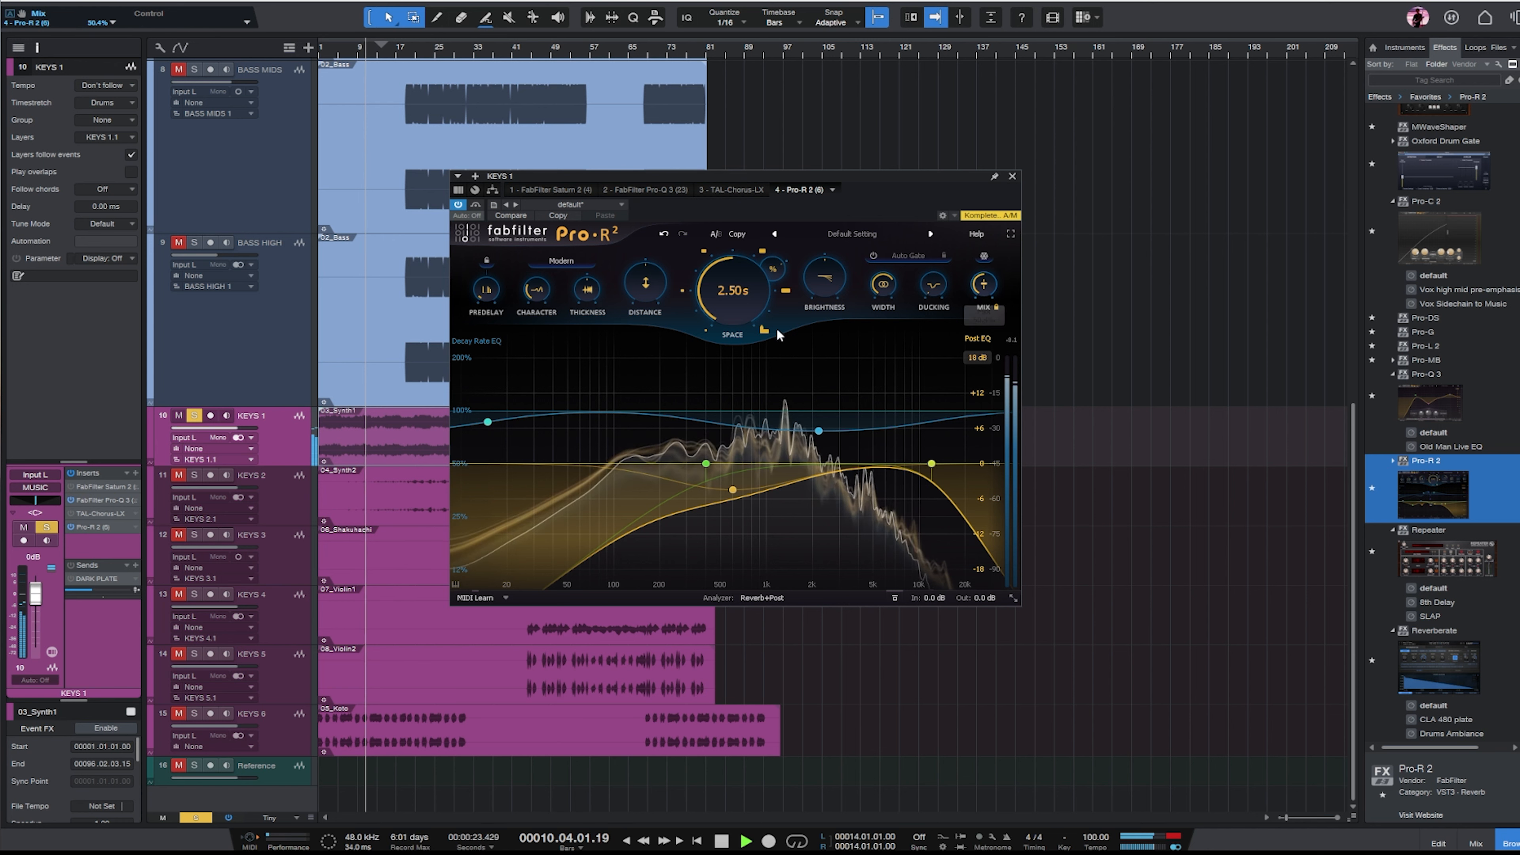
left_click_drag(826, 281, 826, 261)
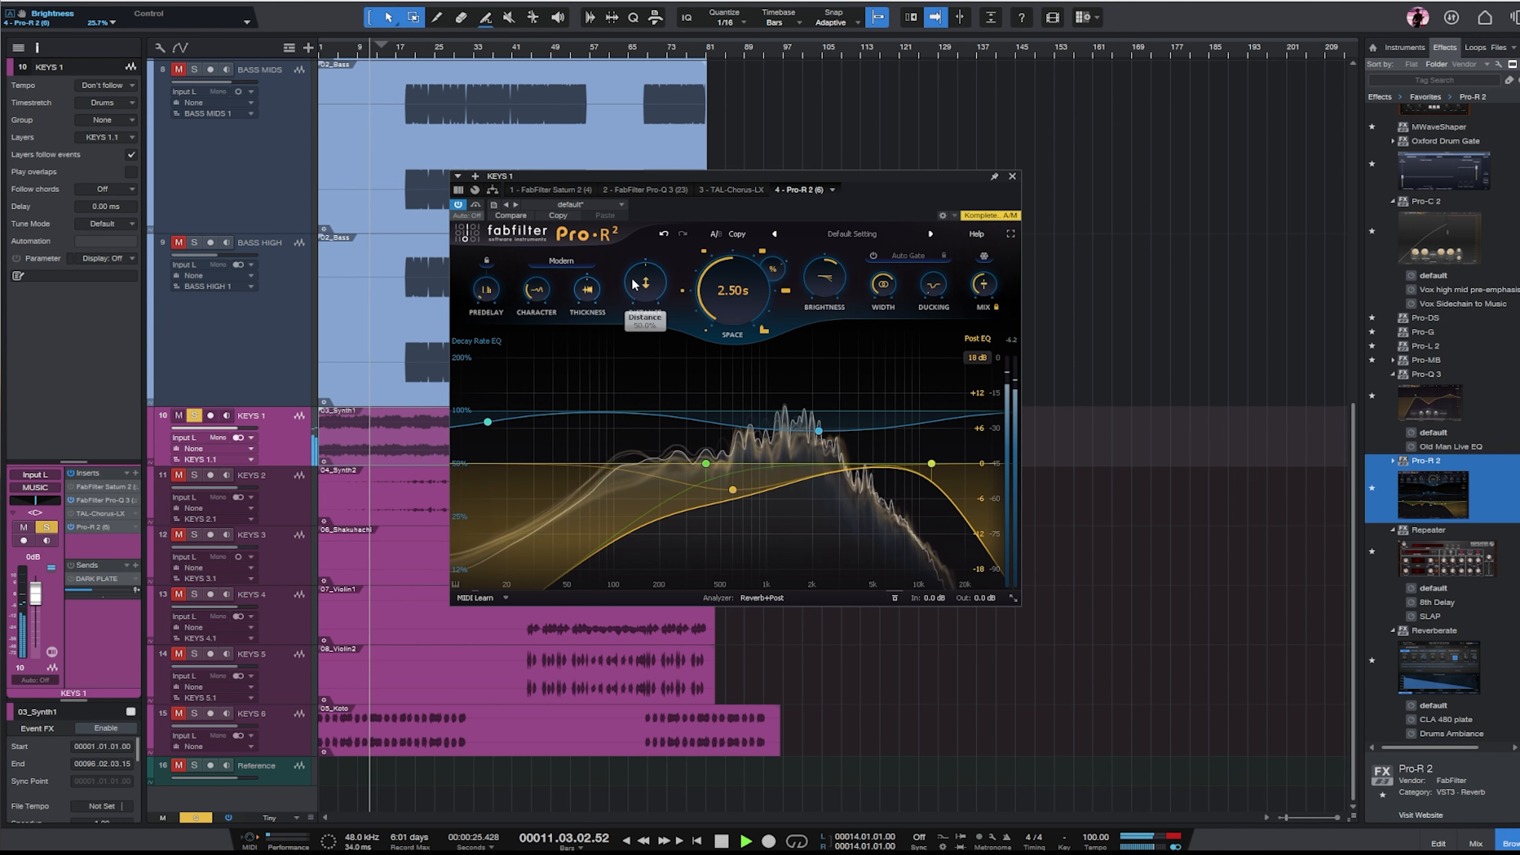
left_click_drag(635, 284, 674, 243)
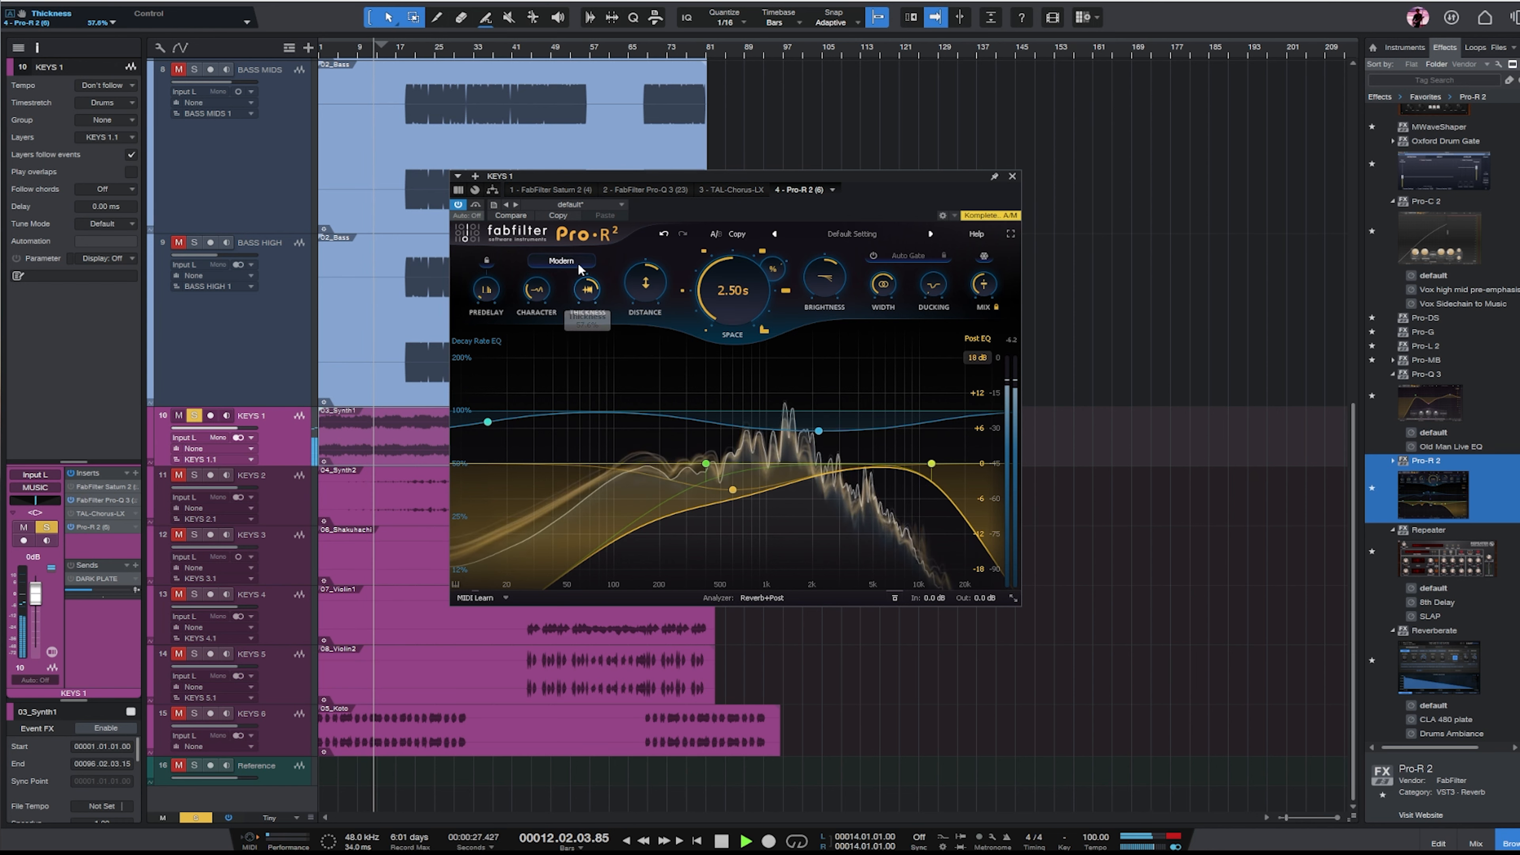
Switch the KEYS 1 reverb to the Vintage style, with a space of 2.06 s and a stereo width of about 61%.
left_click(560, 260)
left_click(565, 290)
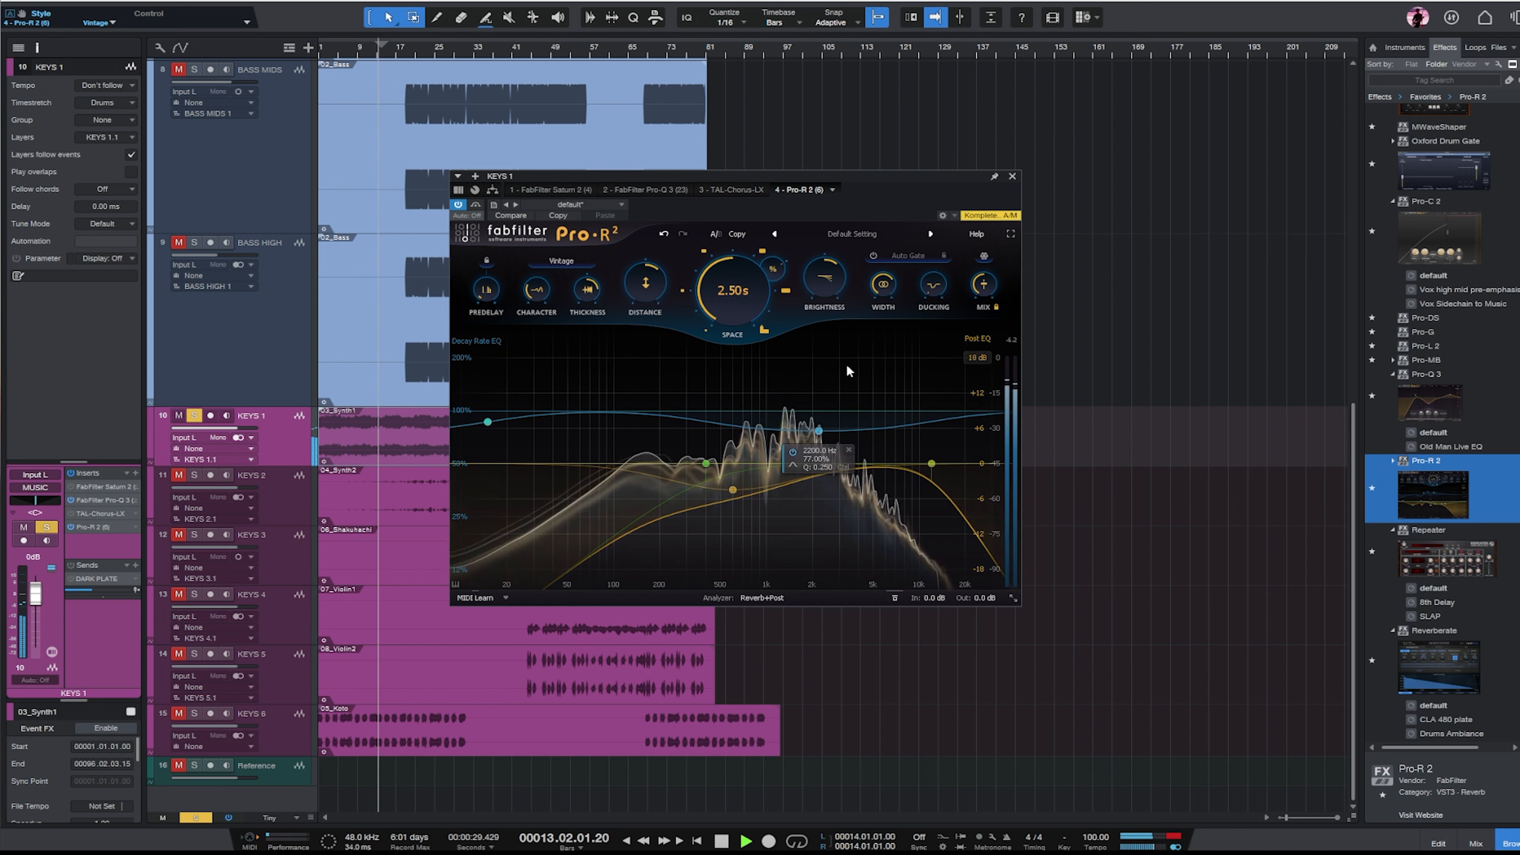
left_click_drag(735, 303, 737, 311)
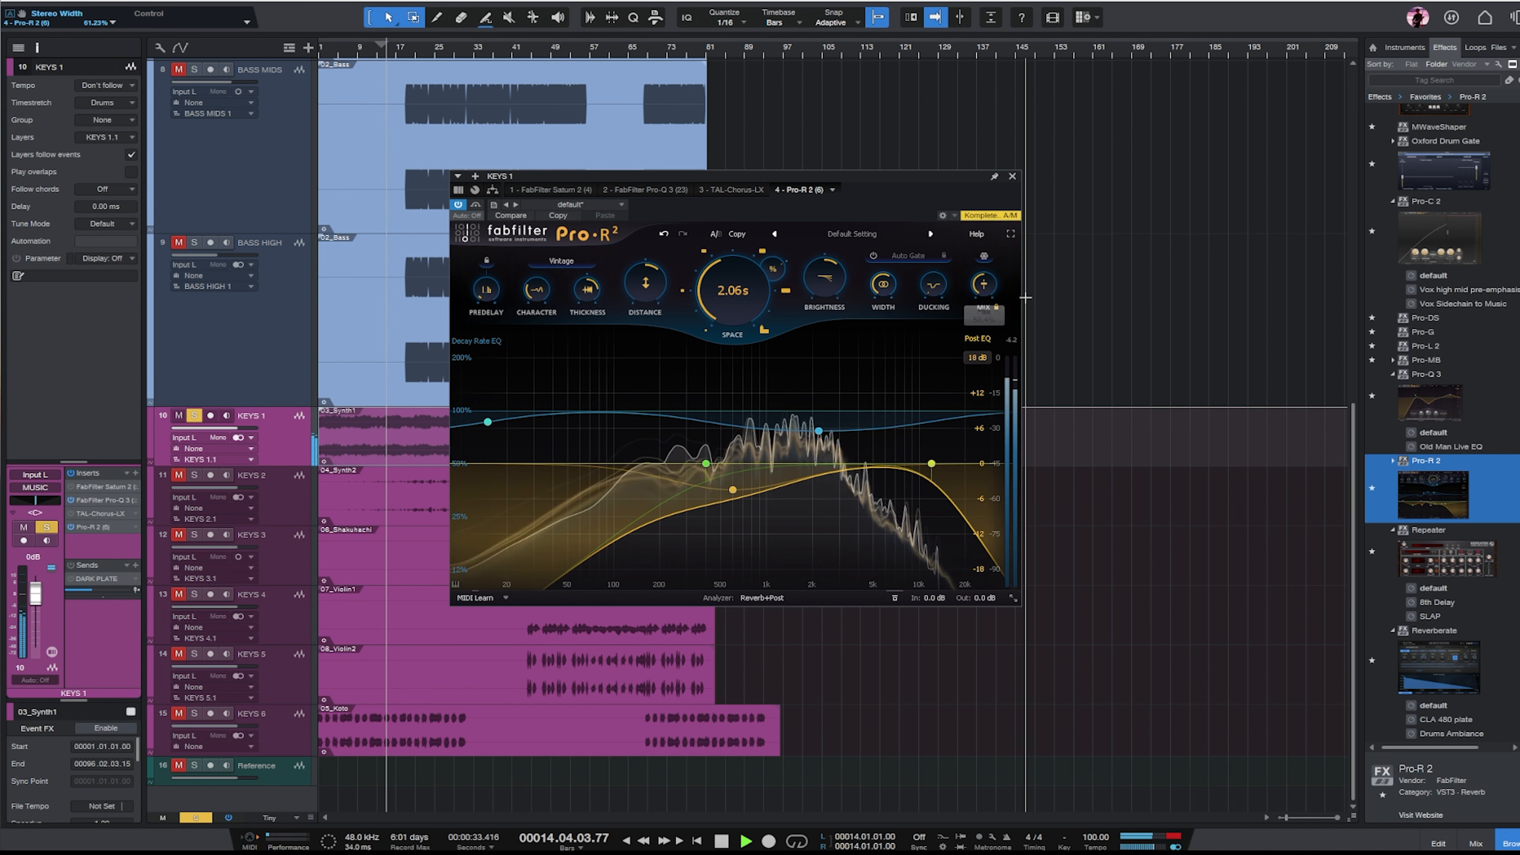
Compare KEYS 1 with its Pro-R 2 bypassed, and set the reverb's Post EQ high cut to about 3747 Hz.
left_click(475, 189)
left_click(492, 190)
left_click(551, 190)
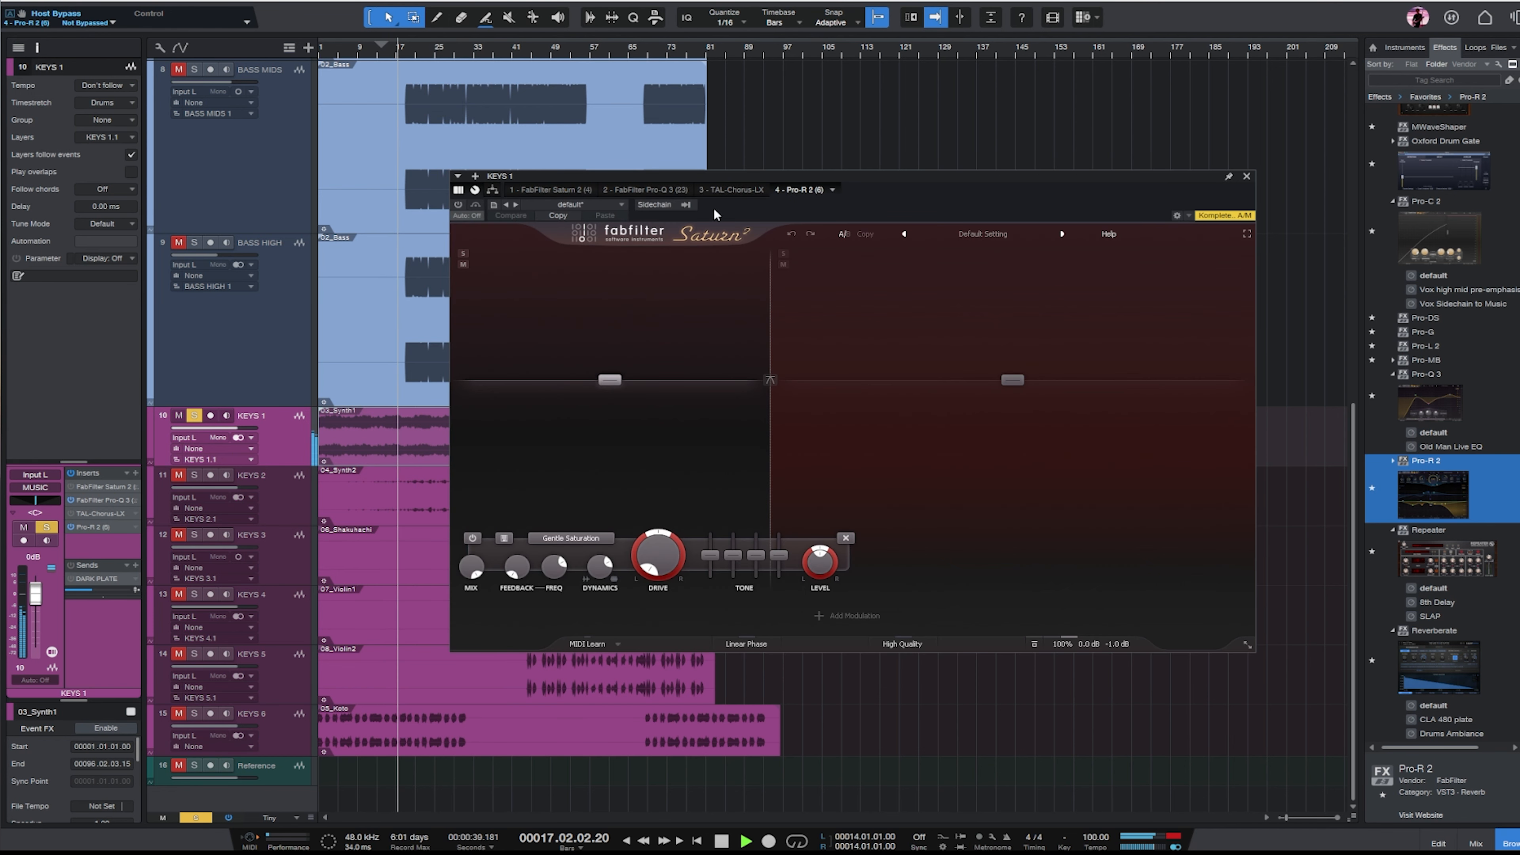
left_click(475, 205)
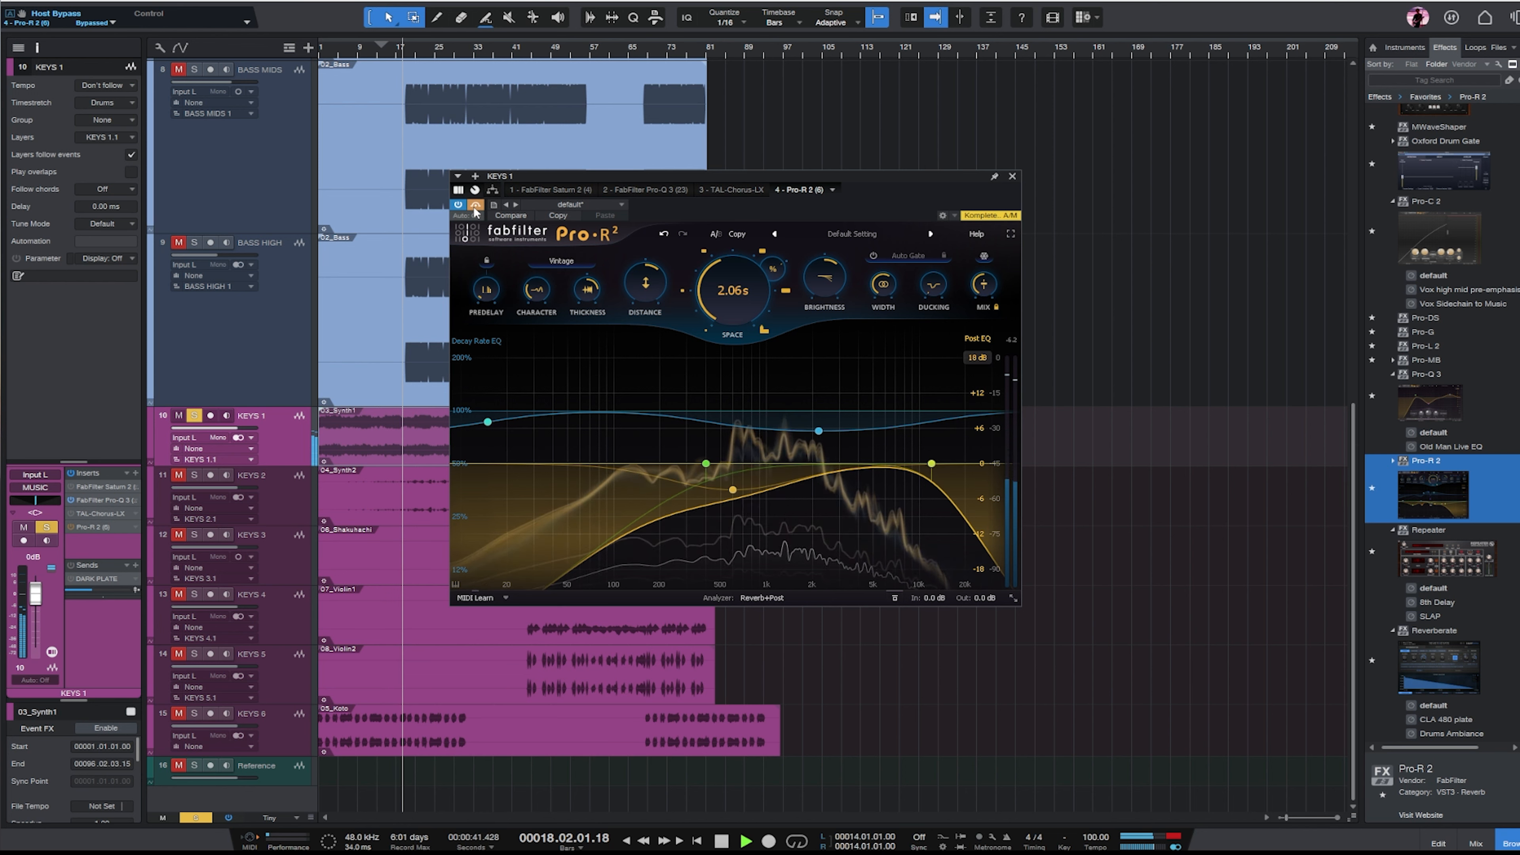
left_click_drag(932, 464, 852, 455)
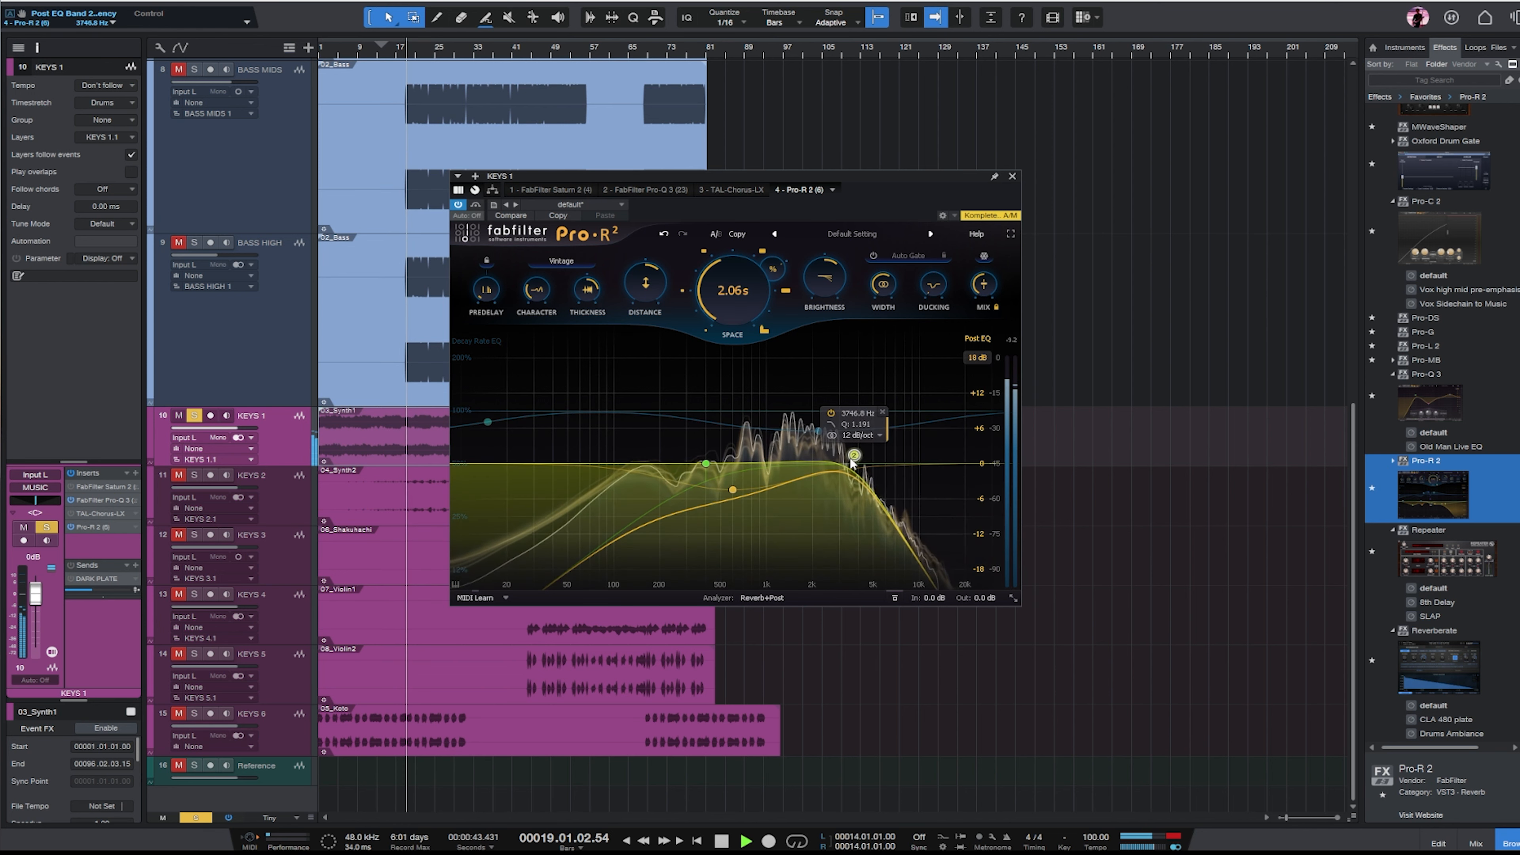
Enable TAL-Chorus-LX on KEYS 1, lower the track's volume to -2.1 dB, and close the plug-in window.
left_click(725, 189)
left_click(458, 204)
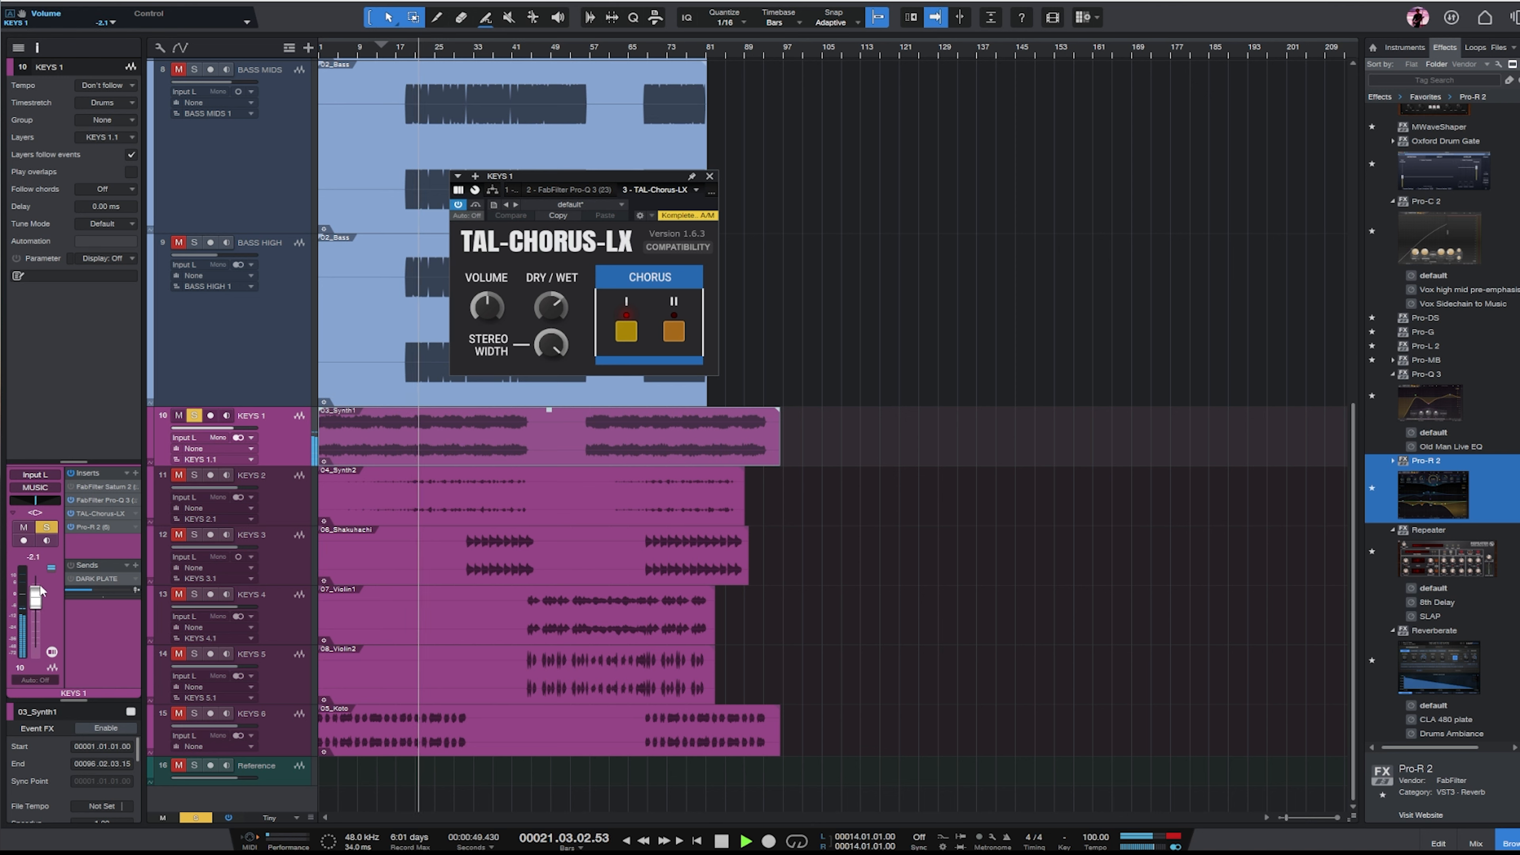
key("space")
left_click(709, 176)
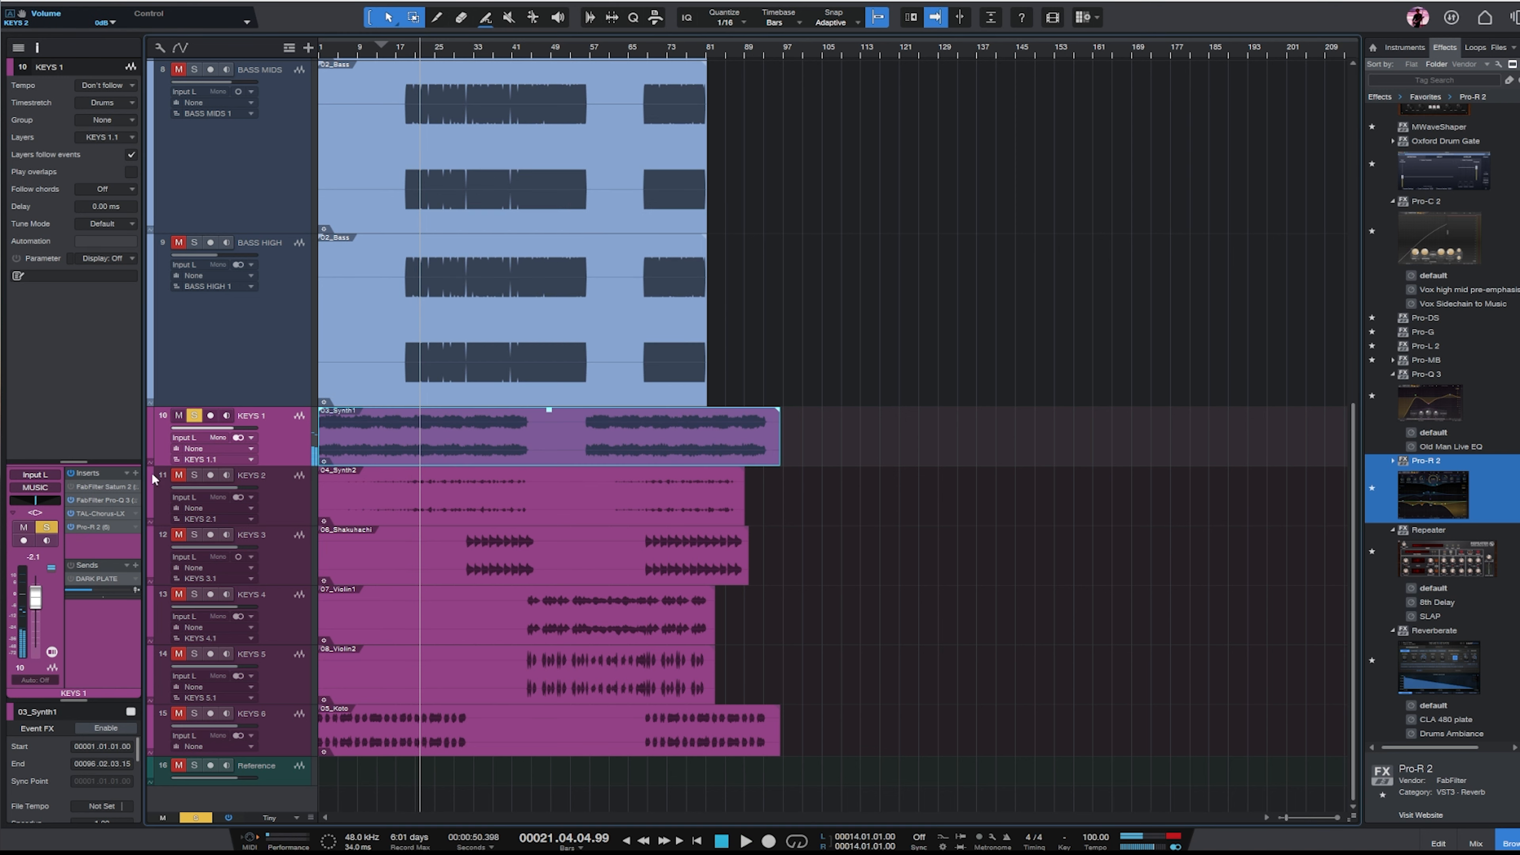
Solo KEYS 2 instead of KEYS 1 and raise the gain of its Synth2 clip during playback.
left_click(200, 417)
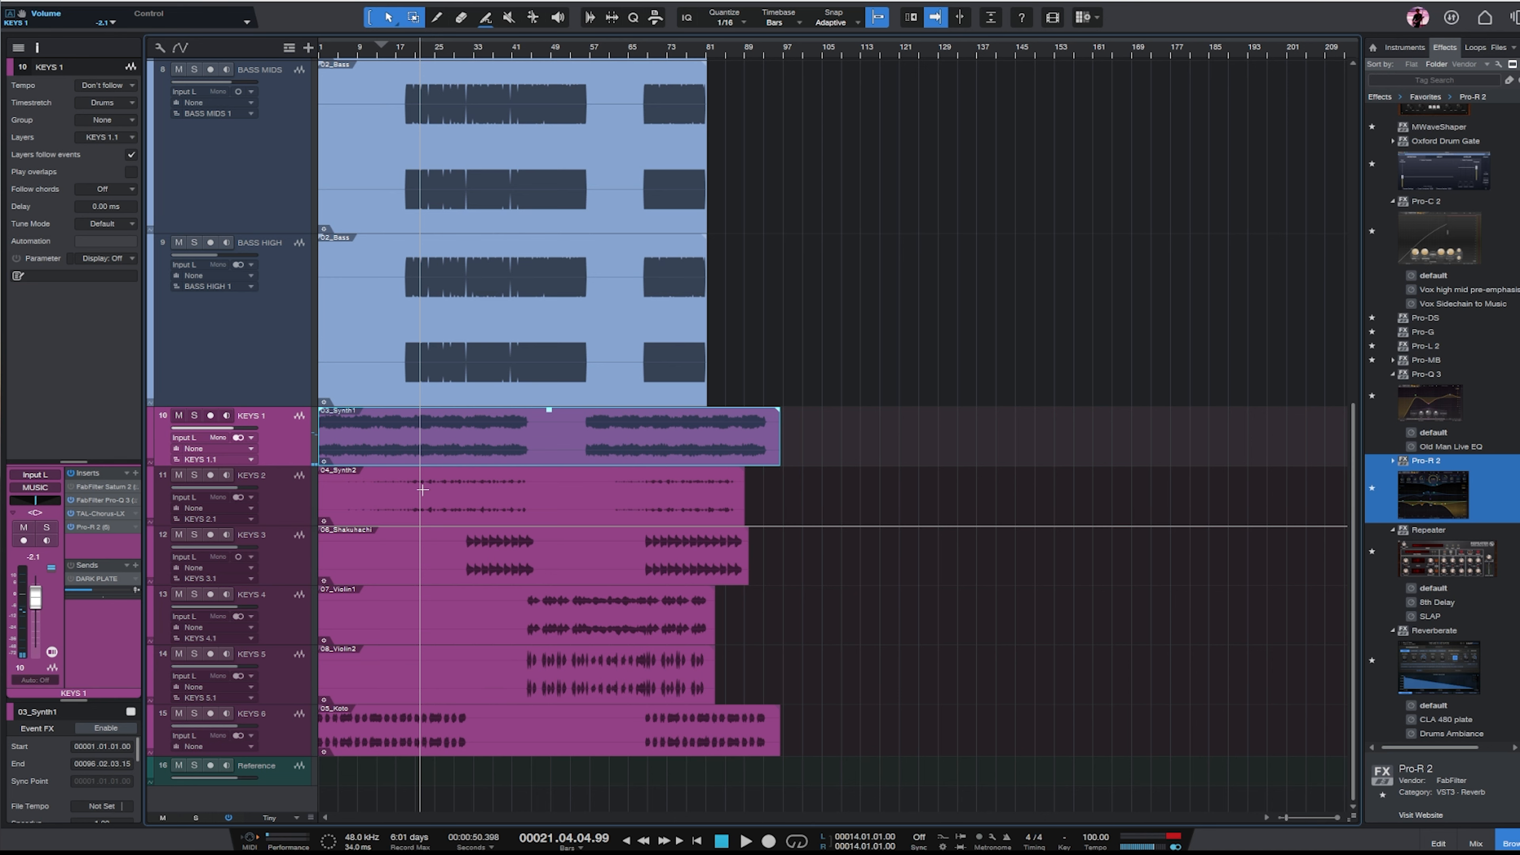
left_click(292, 514)
key("s")
key("space")
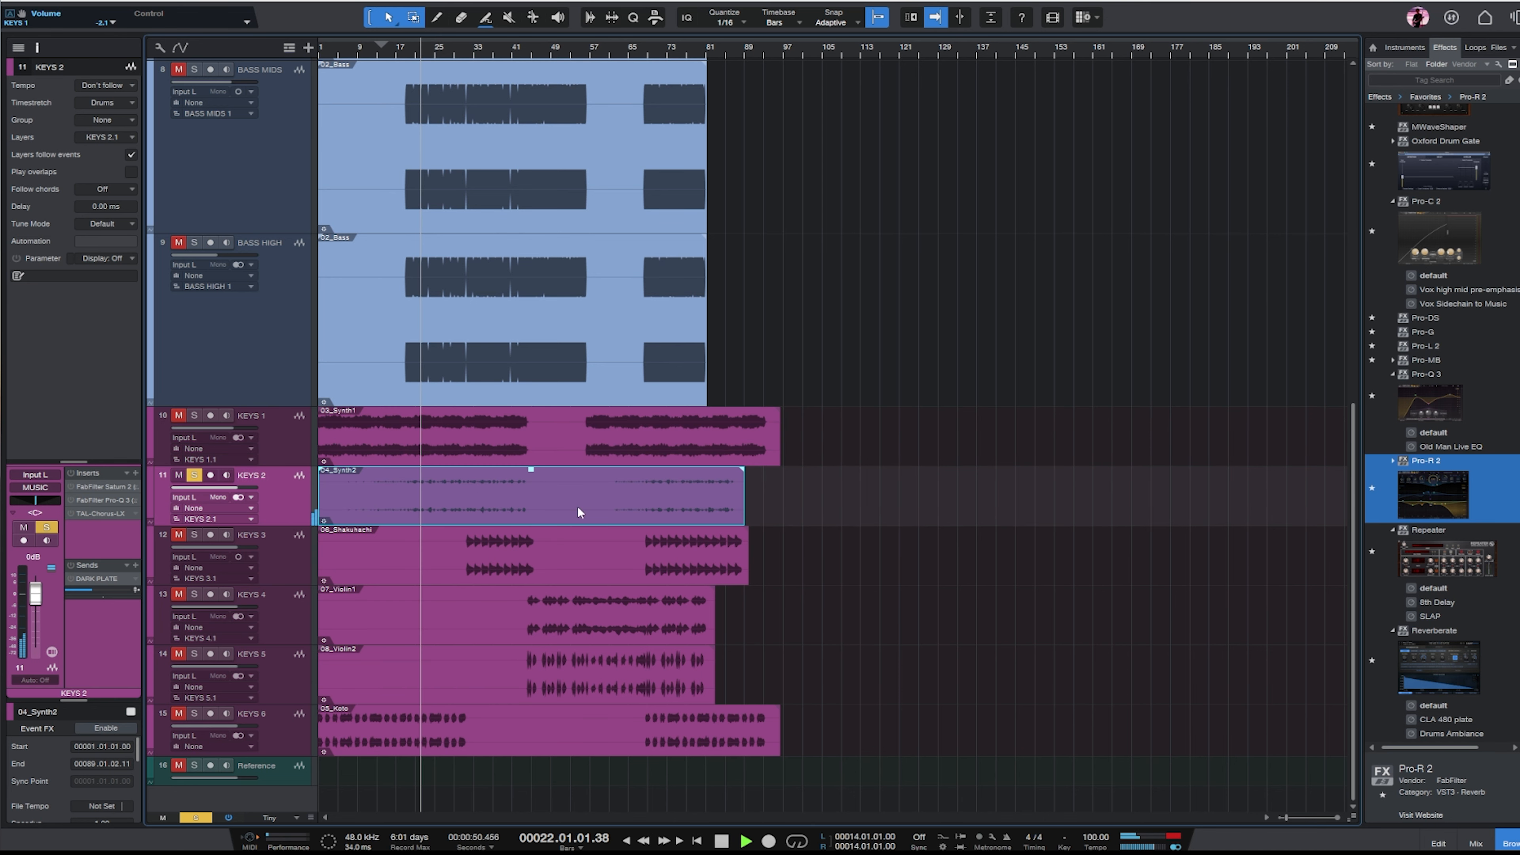
left_click_drag(532, 477, 538, 444)
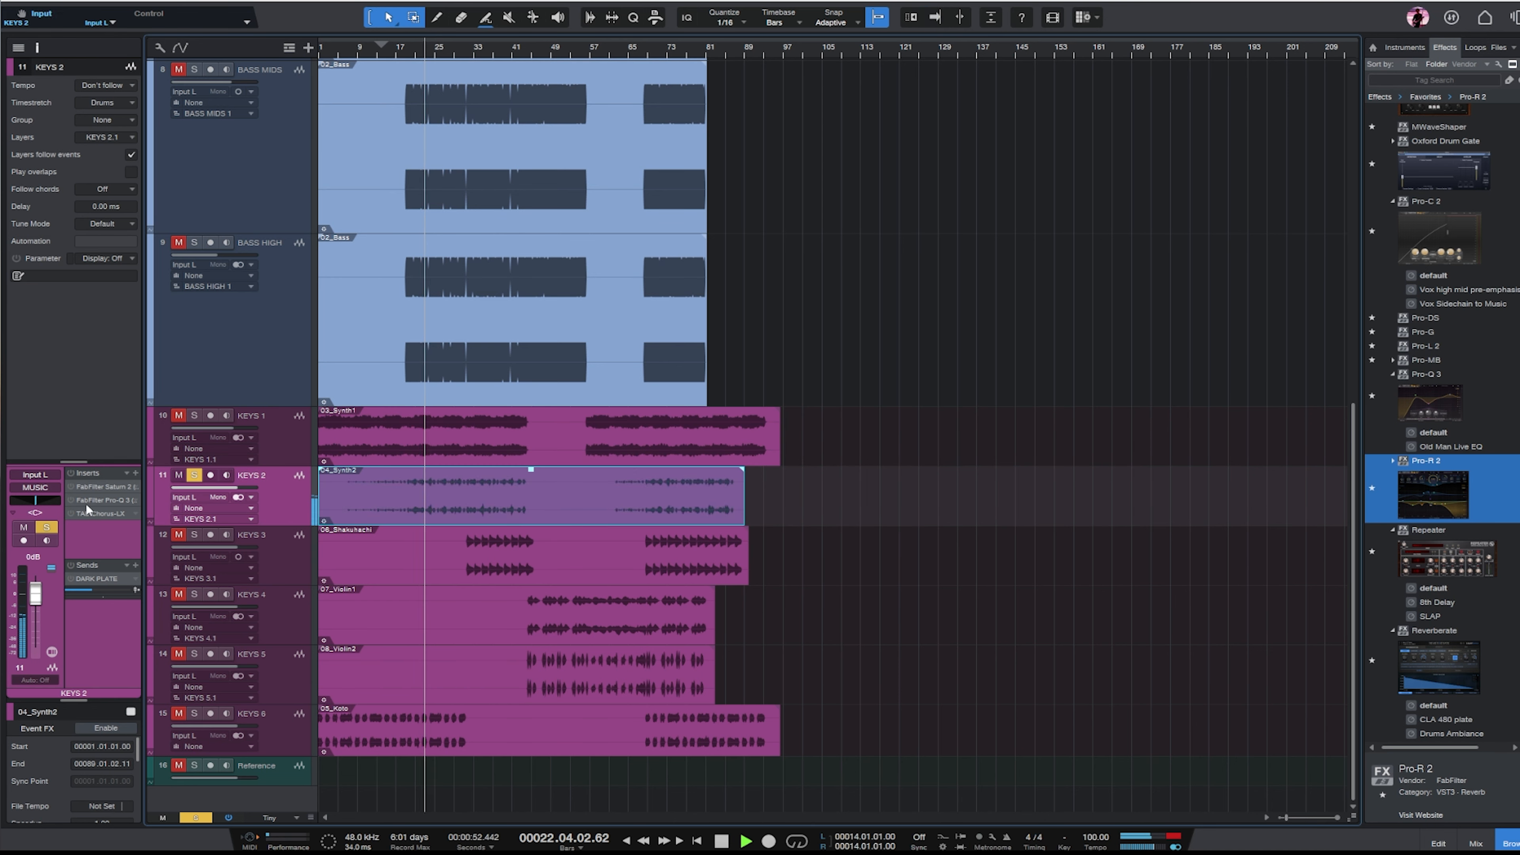
In the KEYS 2 Pro-Q 3, set the low cut to about 1076 Hz and the high cut to about 10.6 kHz, and add a mid dip.
double_click(122, 502)
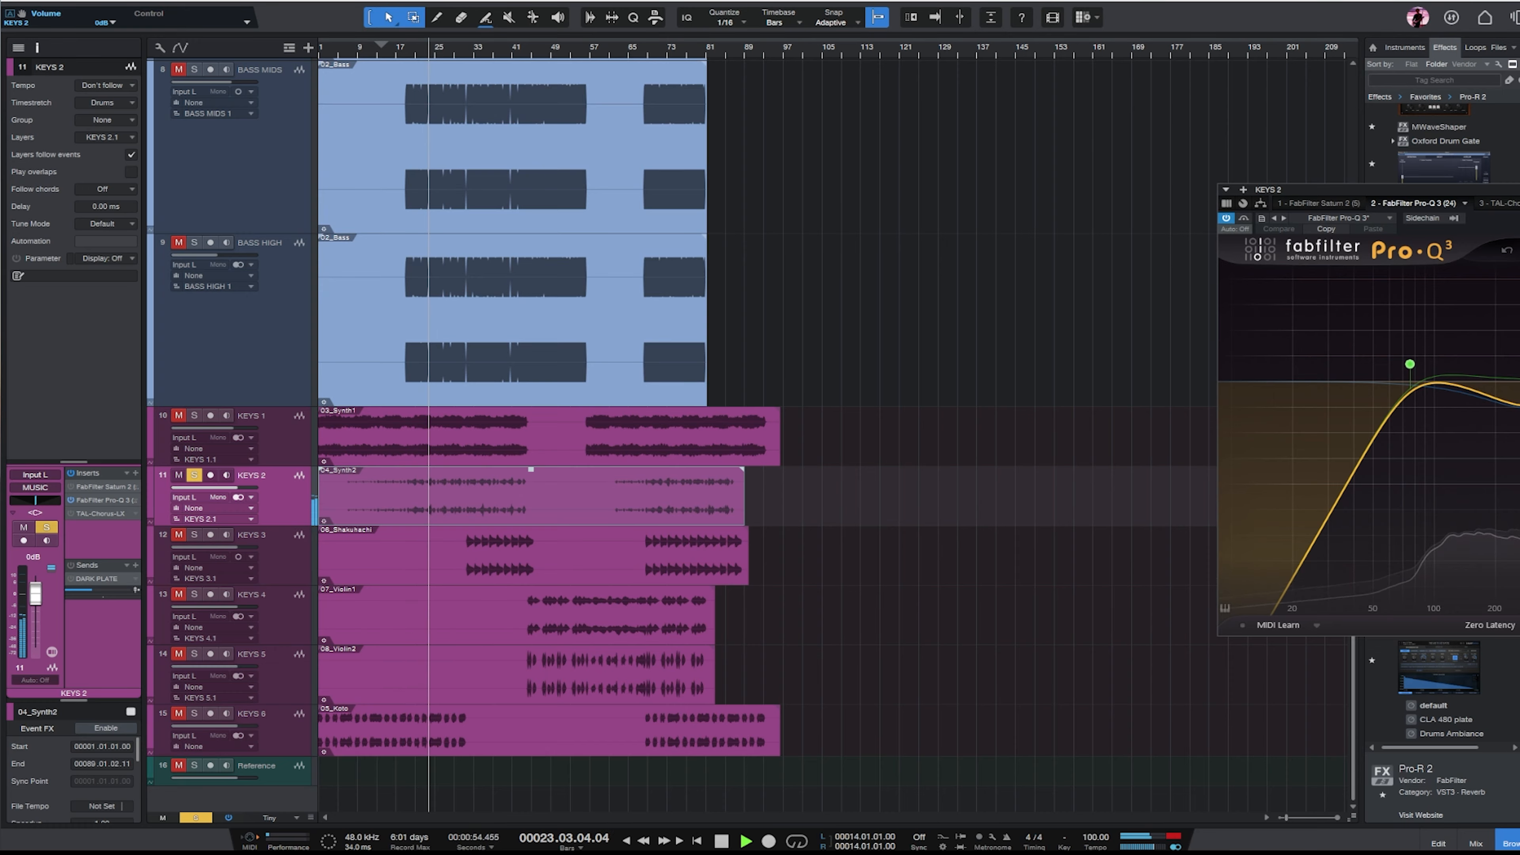
left_click_drag(738, 393, 937, 403)
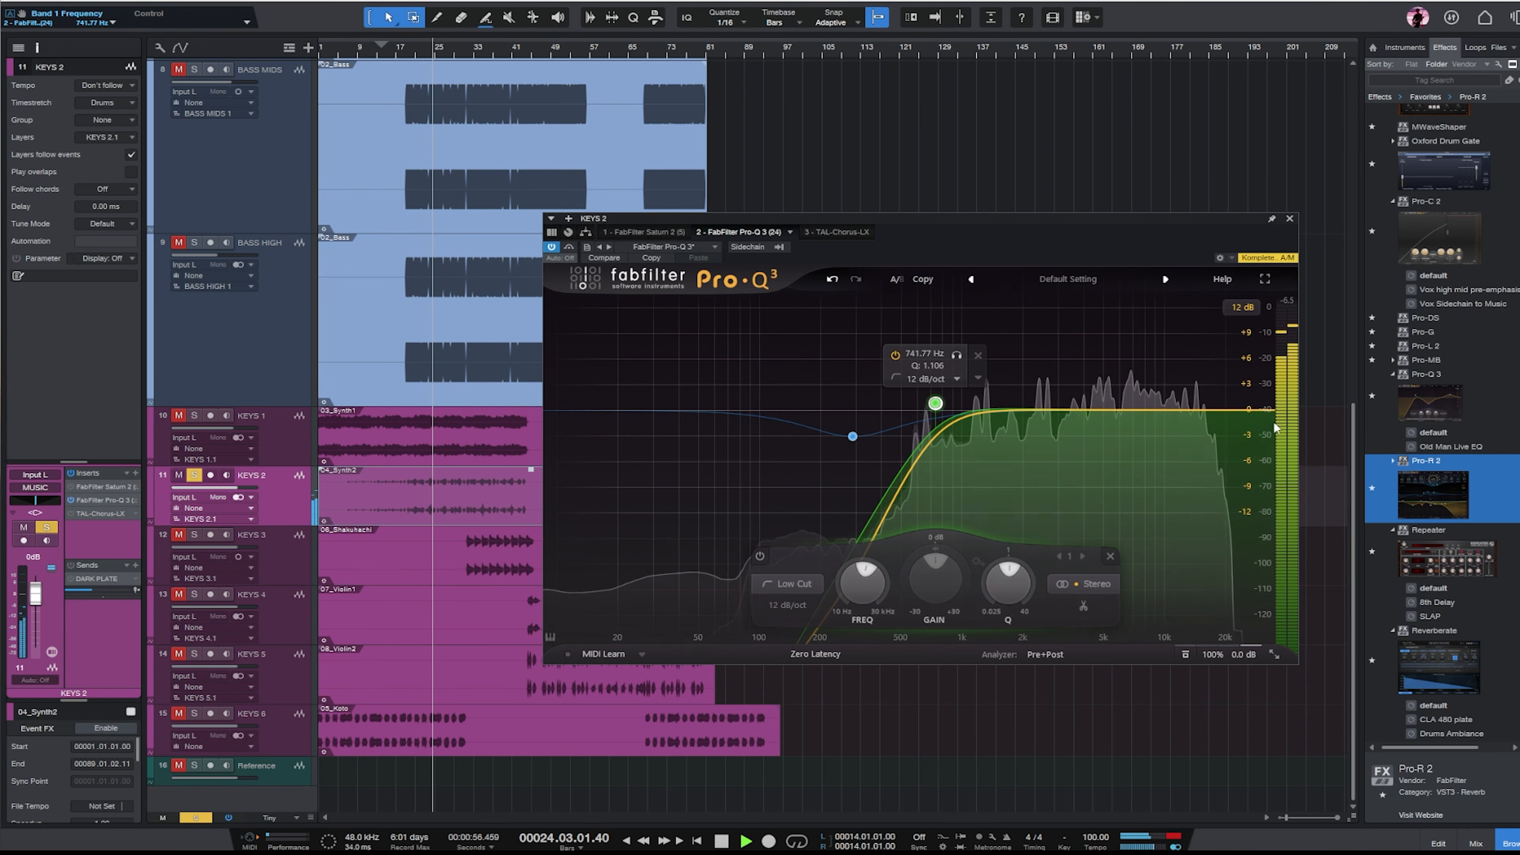
left_click_drag(1258, 410, 1170, 409)
left_click_drag(984, 411, 985, 475)
left_click_drag(936, 403, 968, 404)
key("space")
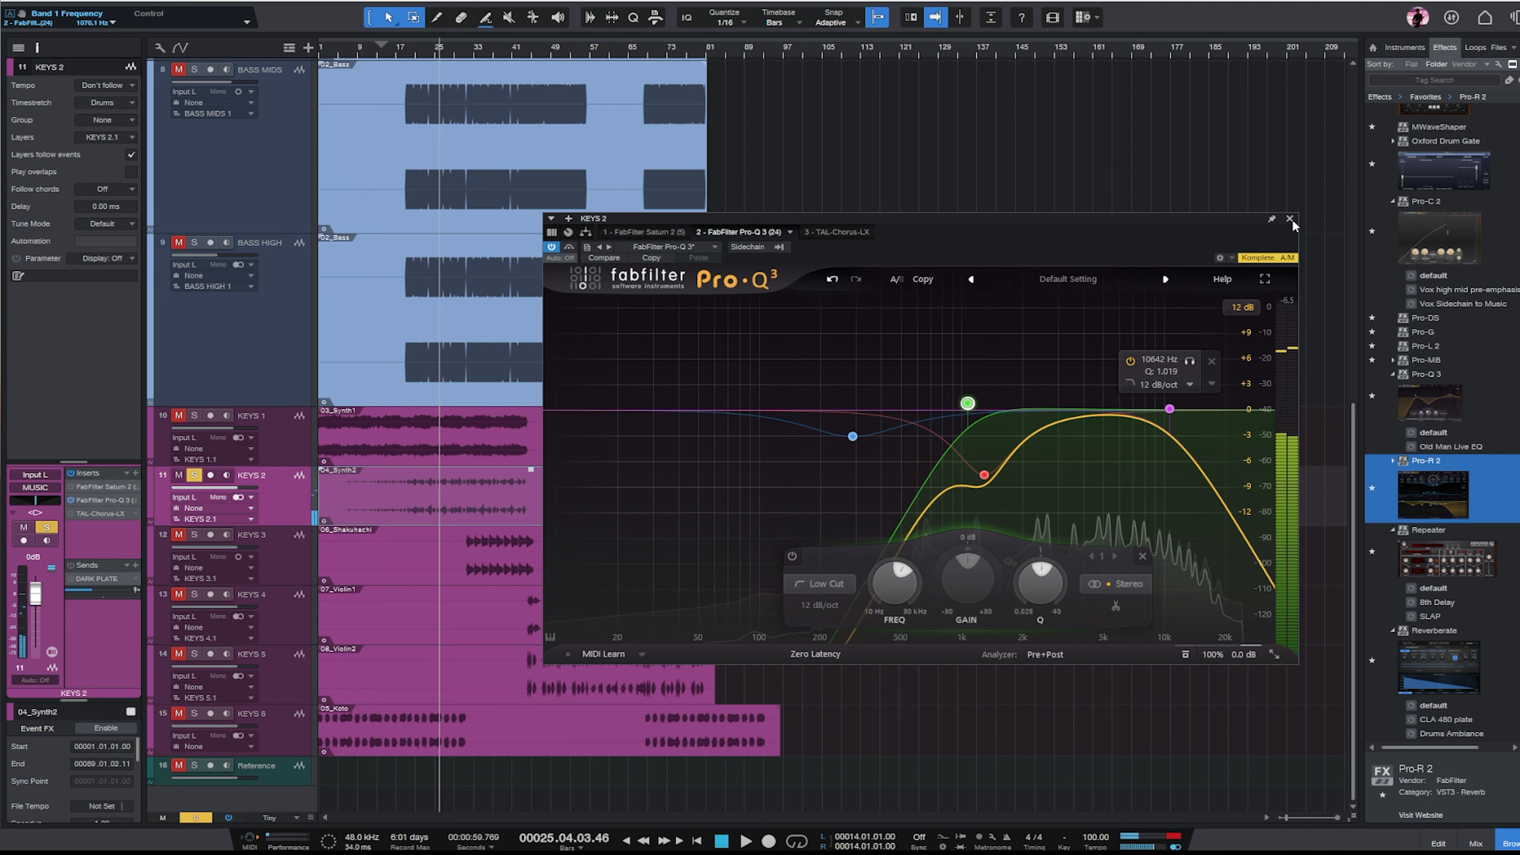
Close the equalizer and add the Repeater delay as the last insert on KEYS 2.
left_click(1289, 218)
scroll(1442, 356, "down", 5)
left_click_drag(1443, 356, 96, 530)
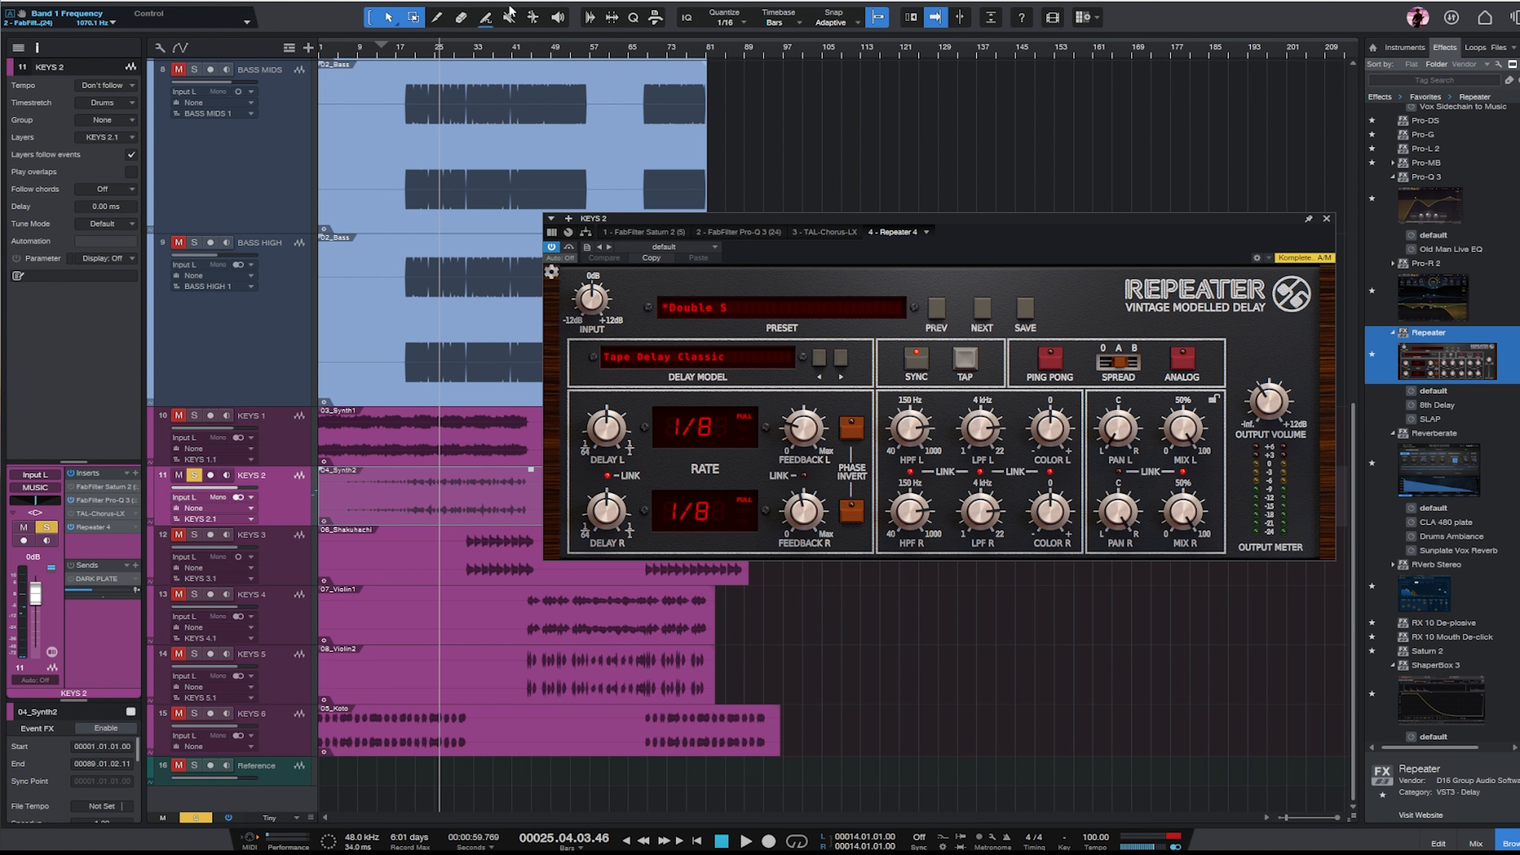
Clear all solos, play PERC 1 soloed, and set the song tempo to 130 BPM.
left_click(209, 818)
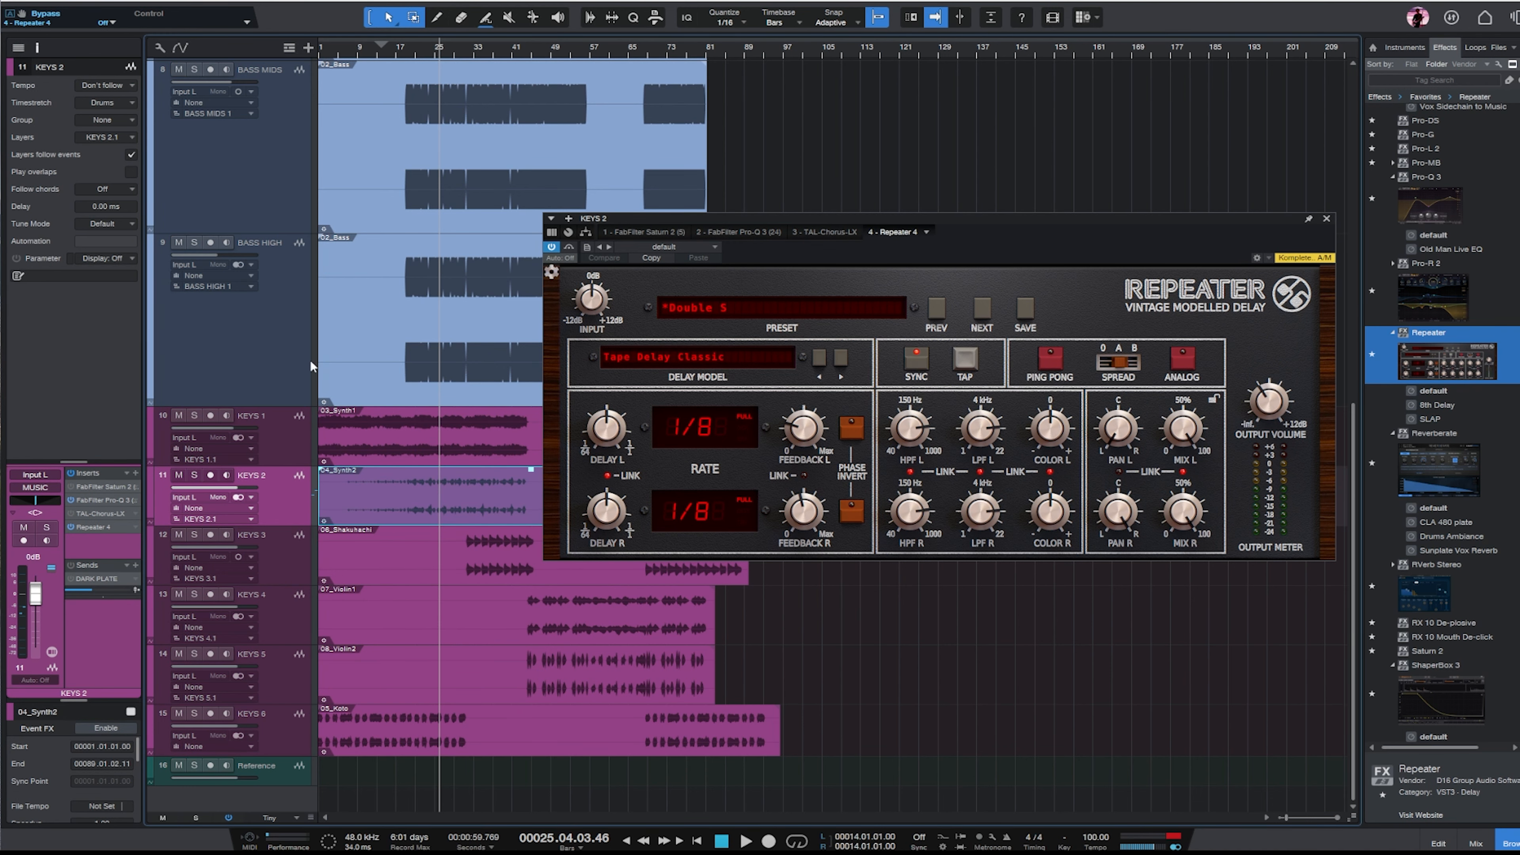
scroll(311, 367, "up", 10)
left_click(285, 158)
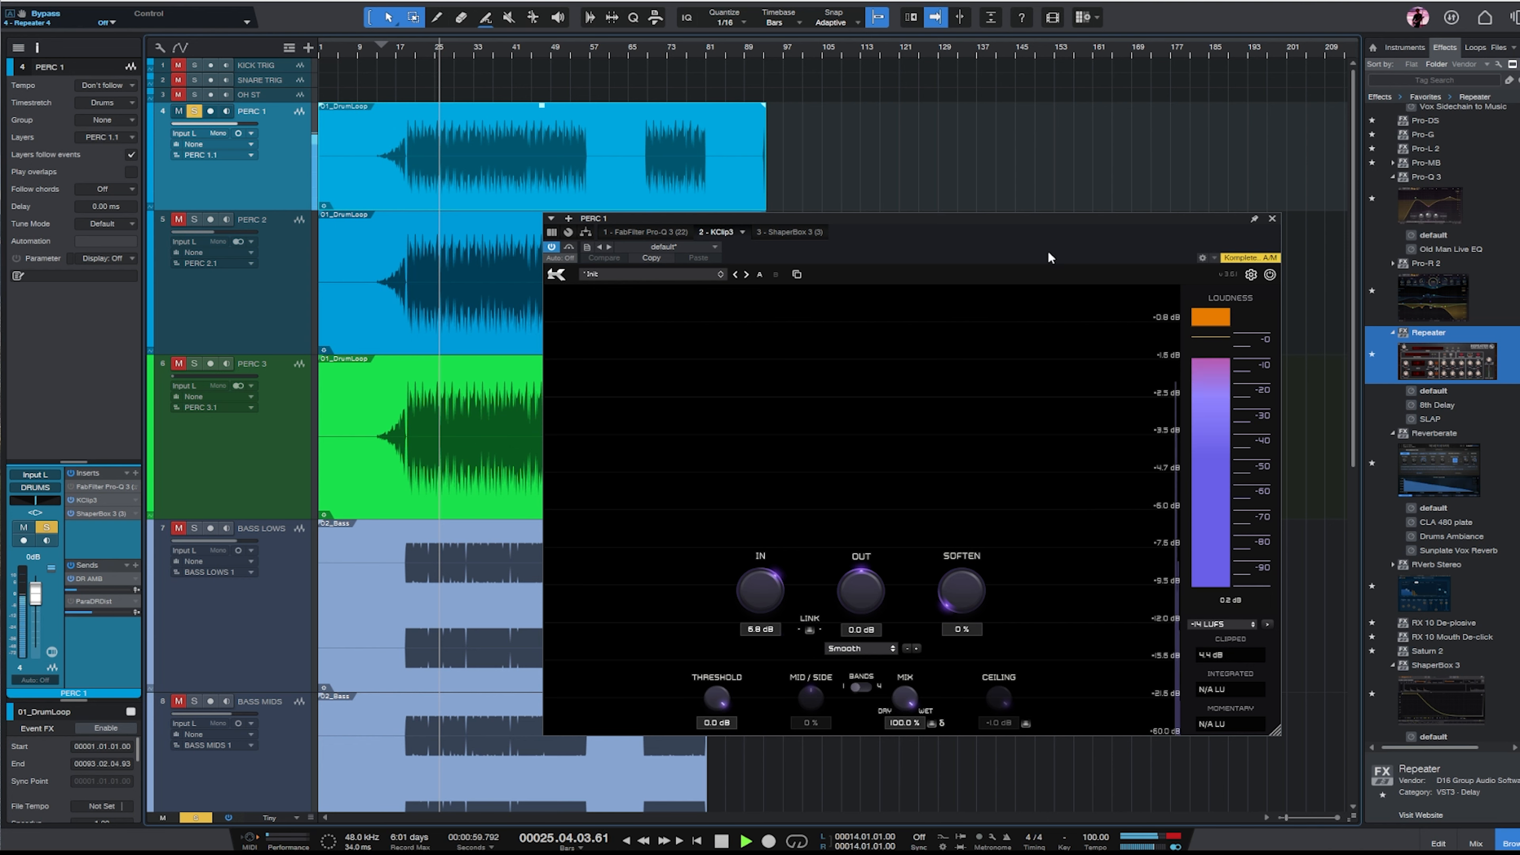
left_click(1272, 220)
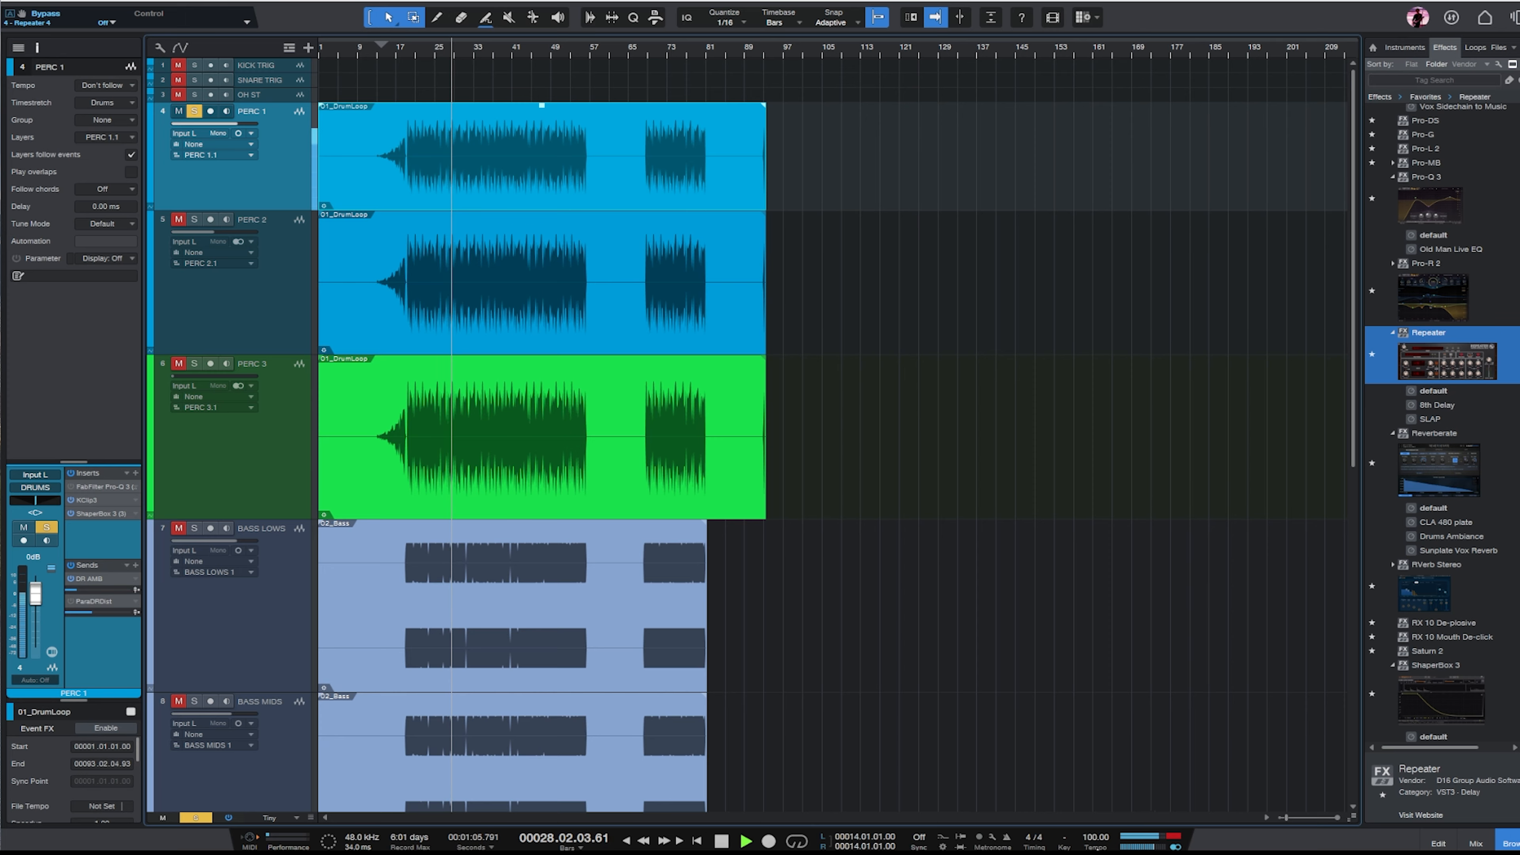
key("ctrl+z")
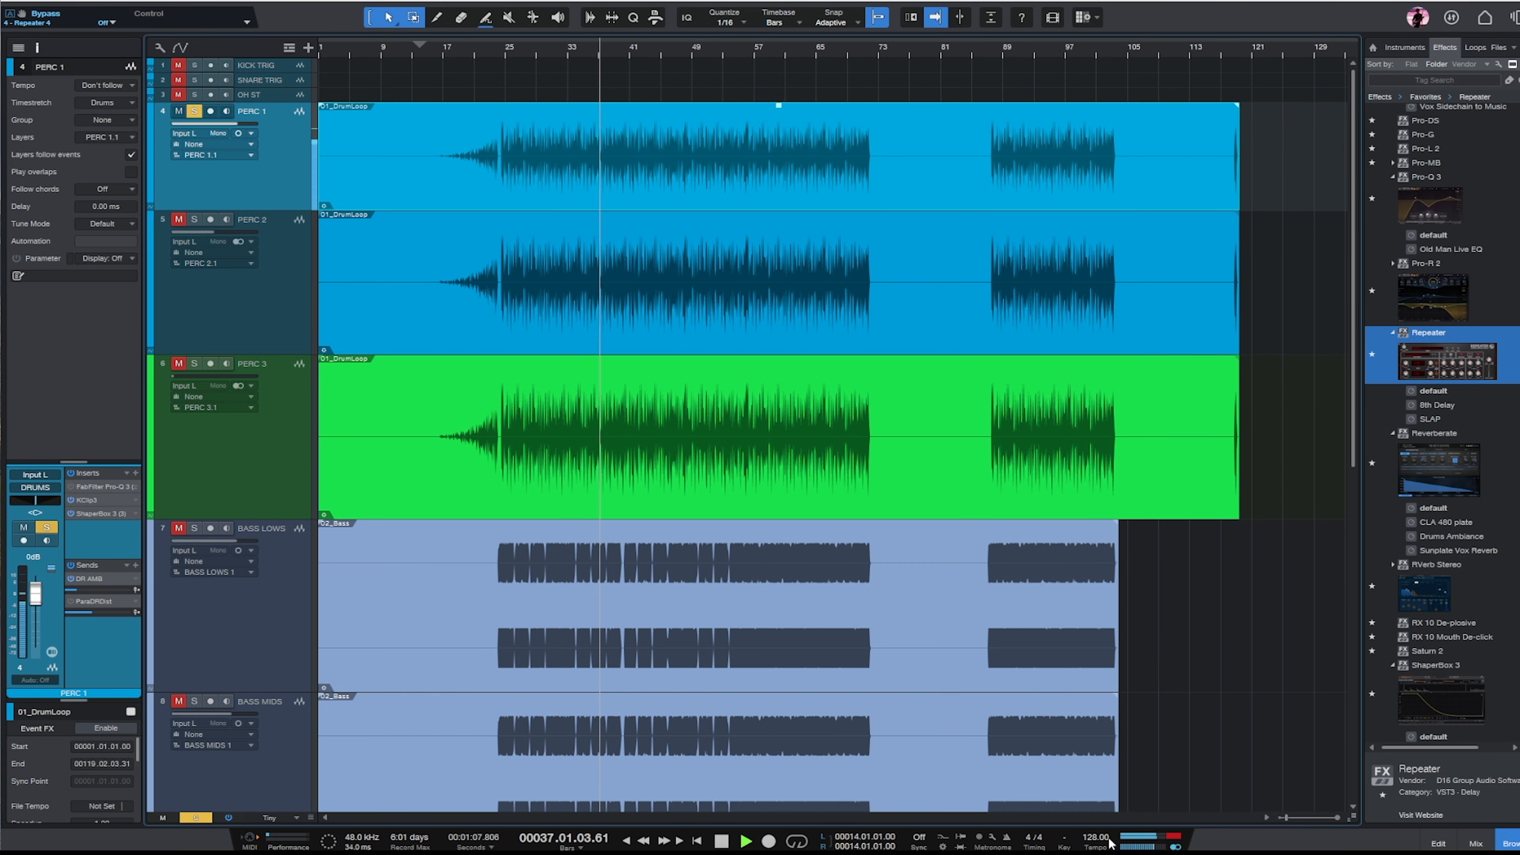
scroll(1101, 839, "up", 2)
key("space")
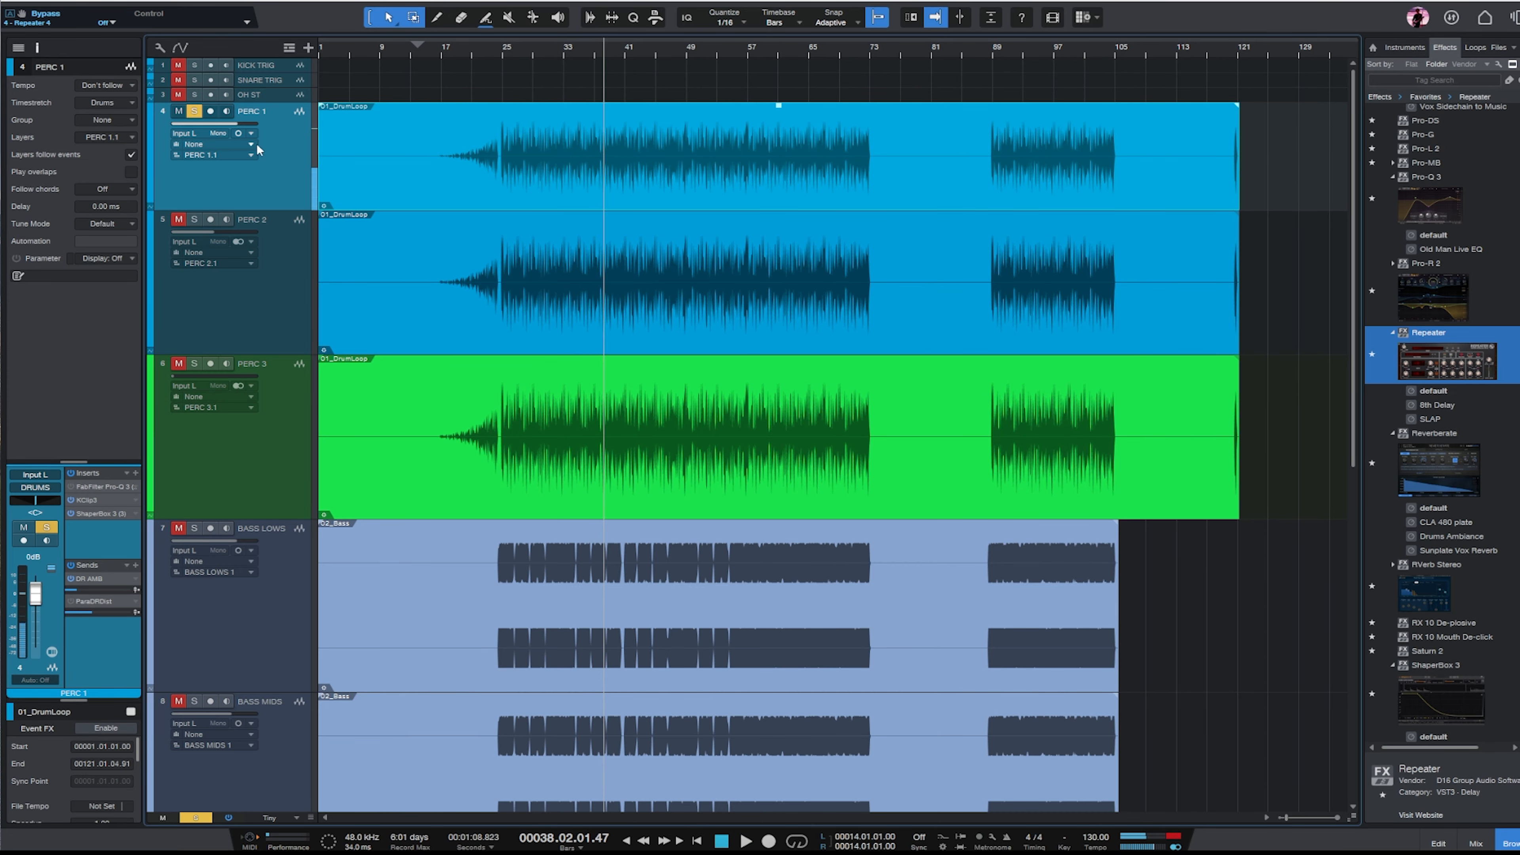
Solo KEYS 2 instead of PERC 1 and set its Repeater to 1/4 delays with Ping Pong and Analog enabled.
left_click(194, 111)
scroll(485, 142, "down", 10)
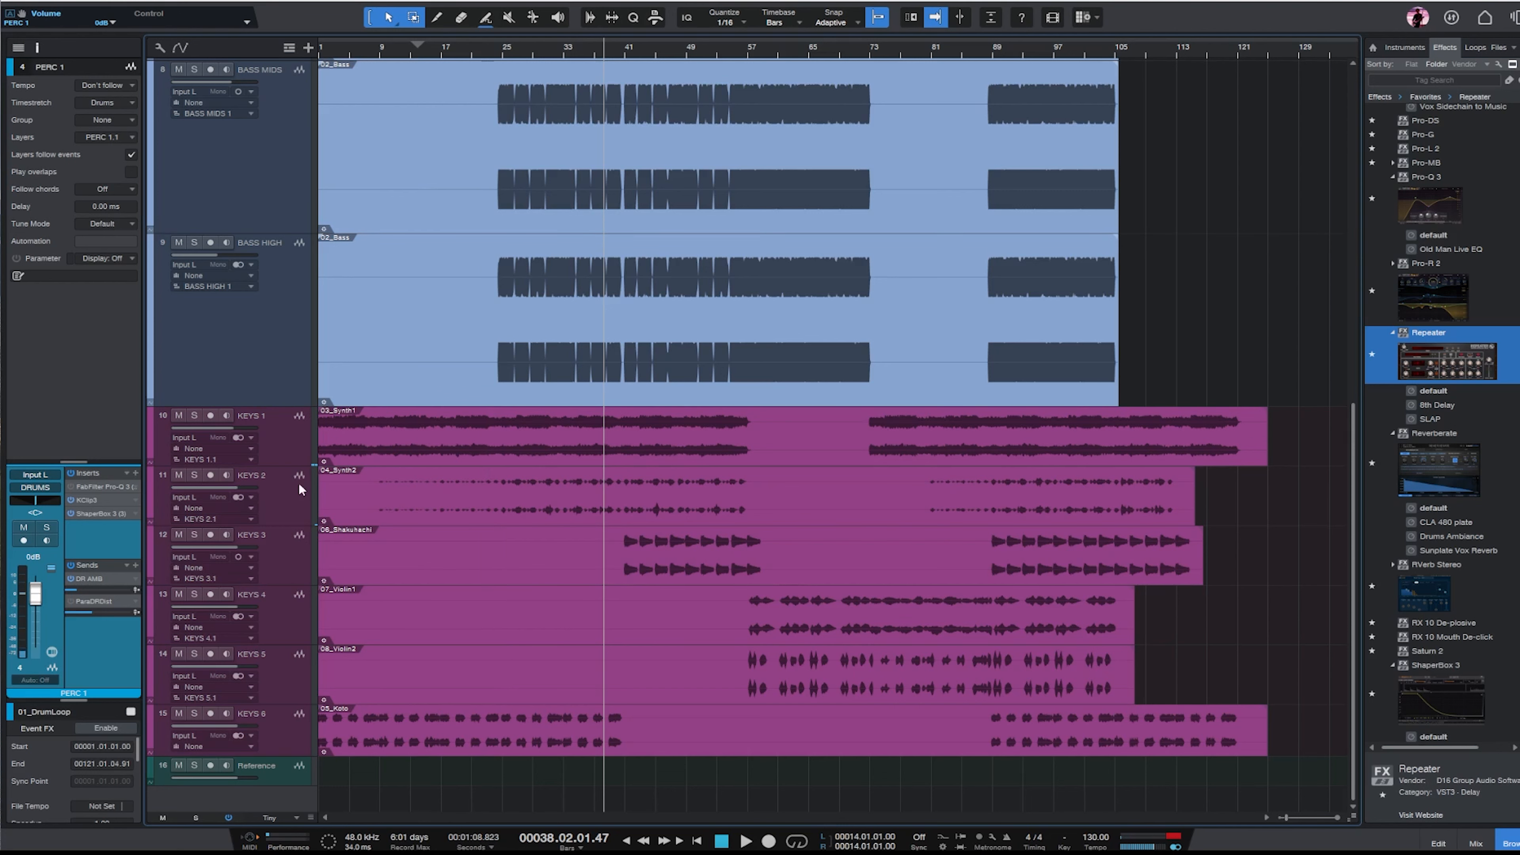
left_click(299, 489)
key("s")
double_click(96, 528)
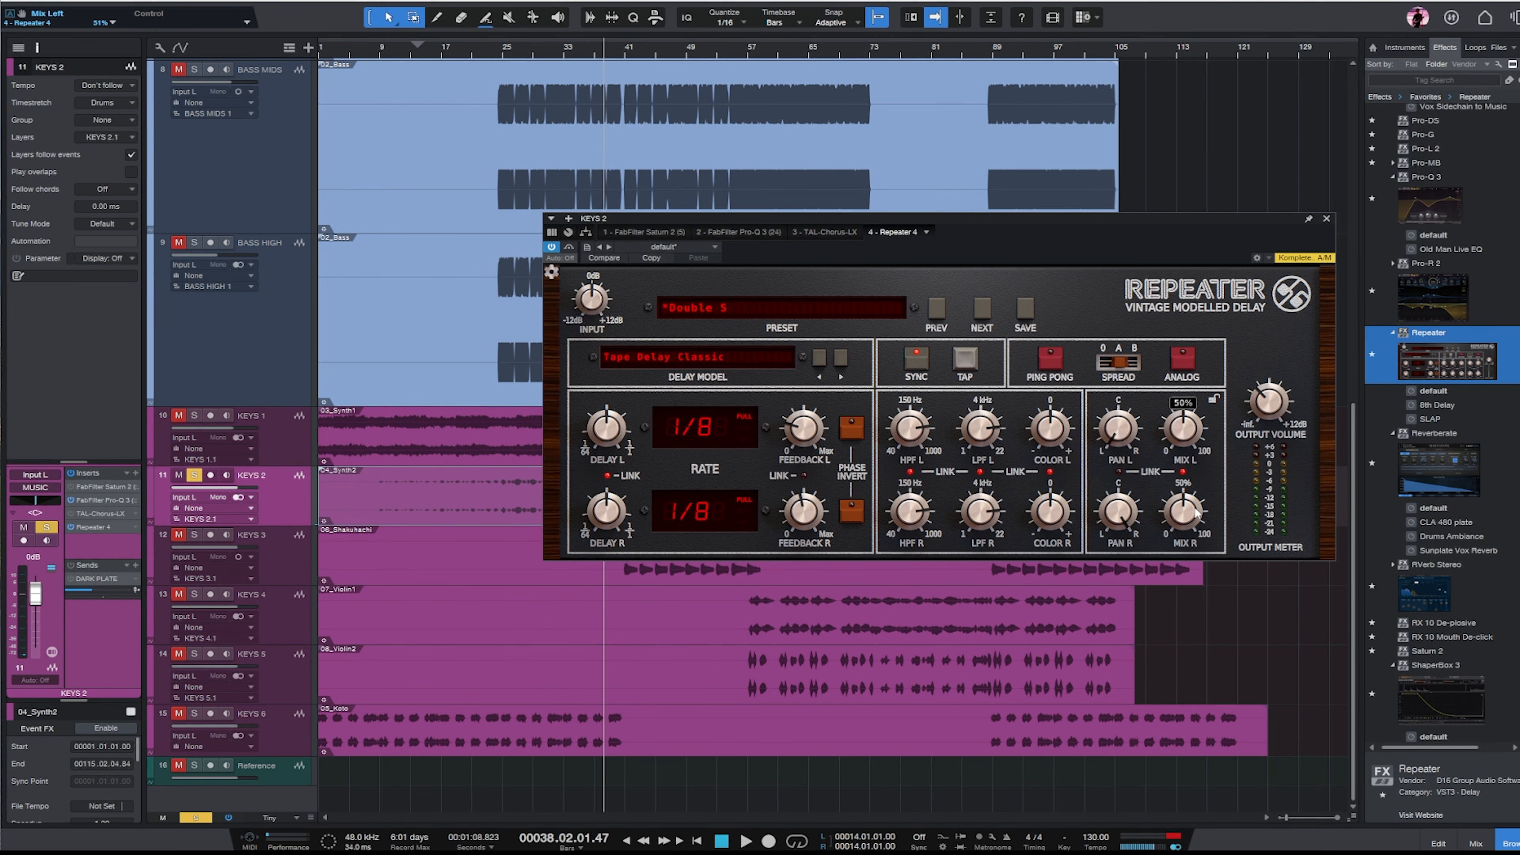
double_click(1267, 390)
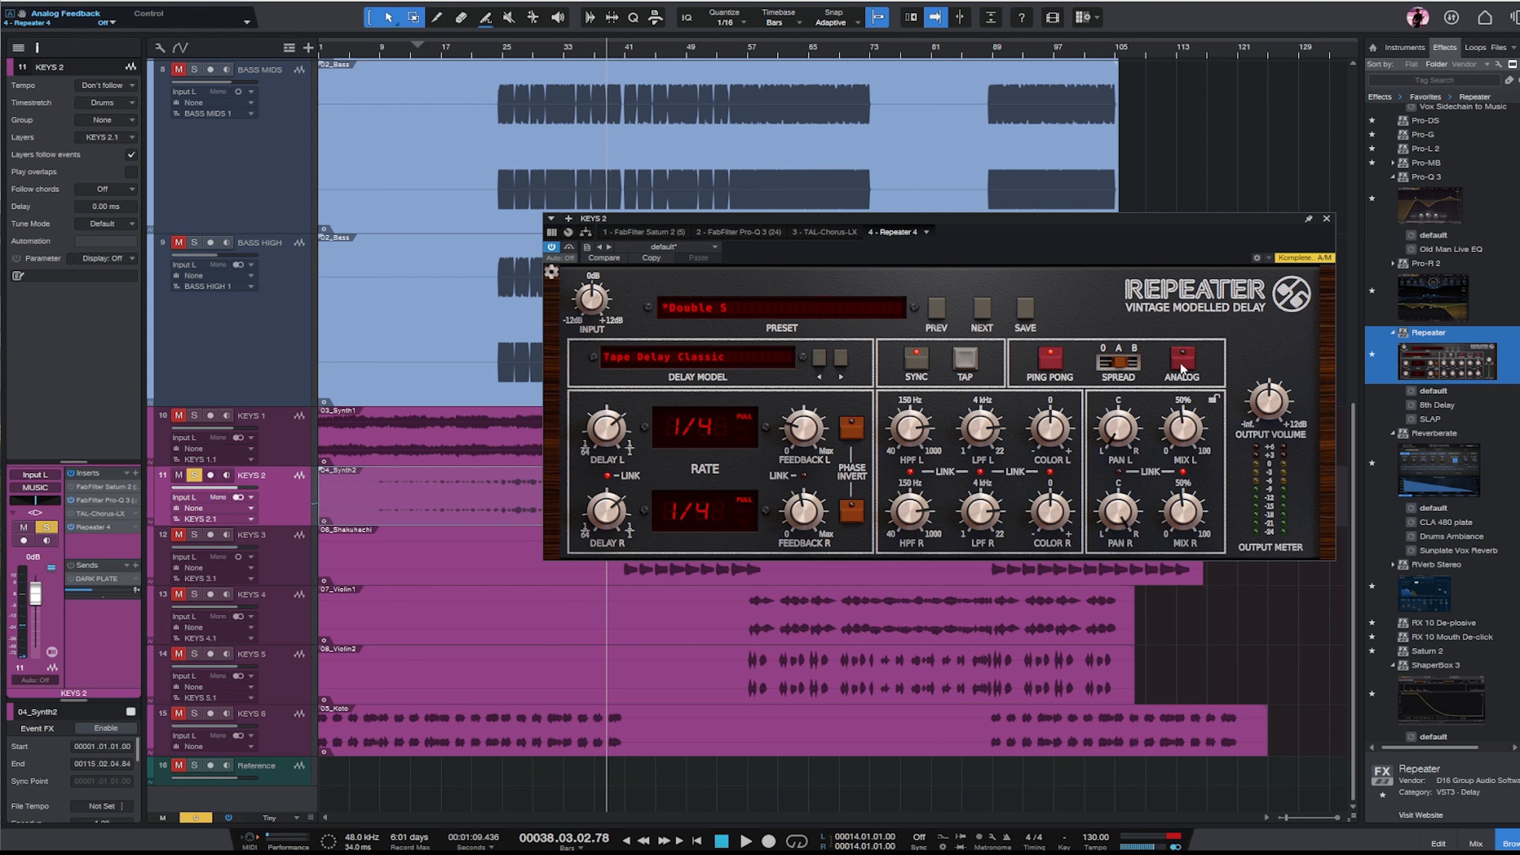
Change the Repeater's delay model to PlexyEcho, set the left feedback to about 39% during playback, and close the delay.
left_click(712, 357)
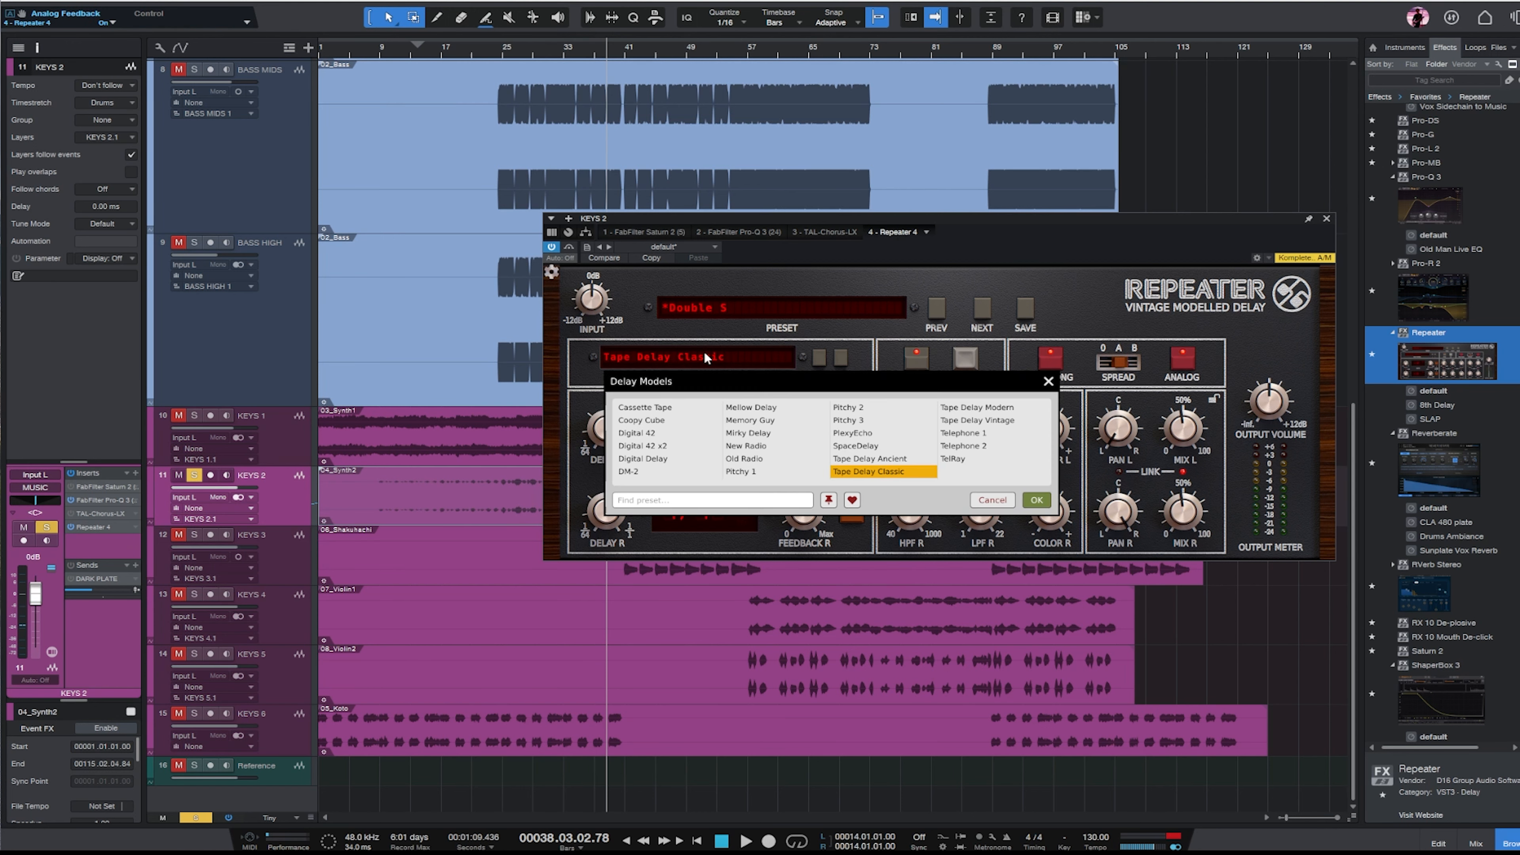
left_click(886, 436)
left_click(1036, 500)
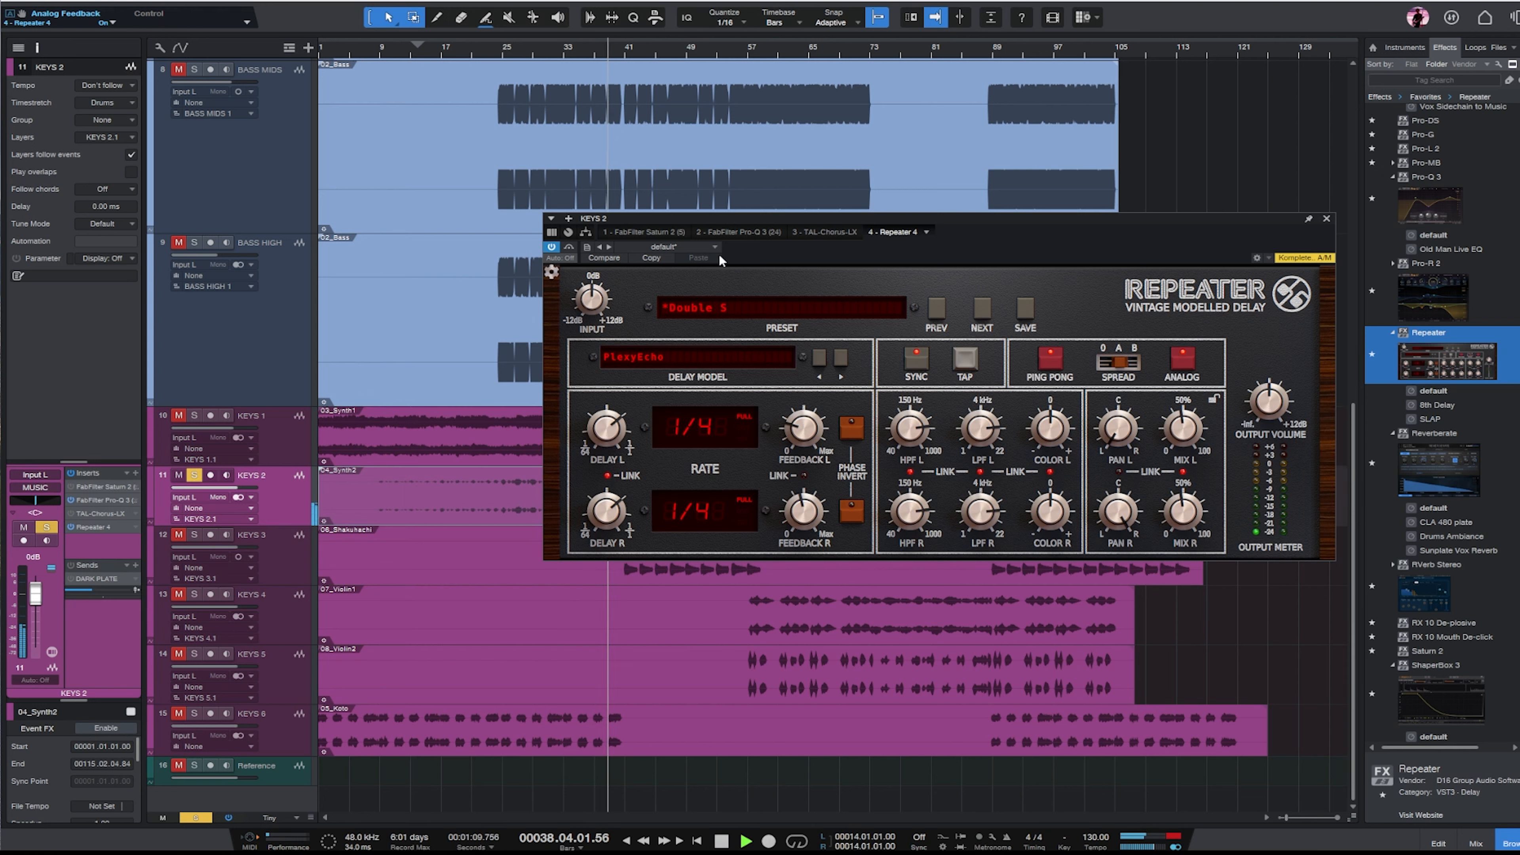
key("space")
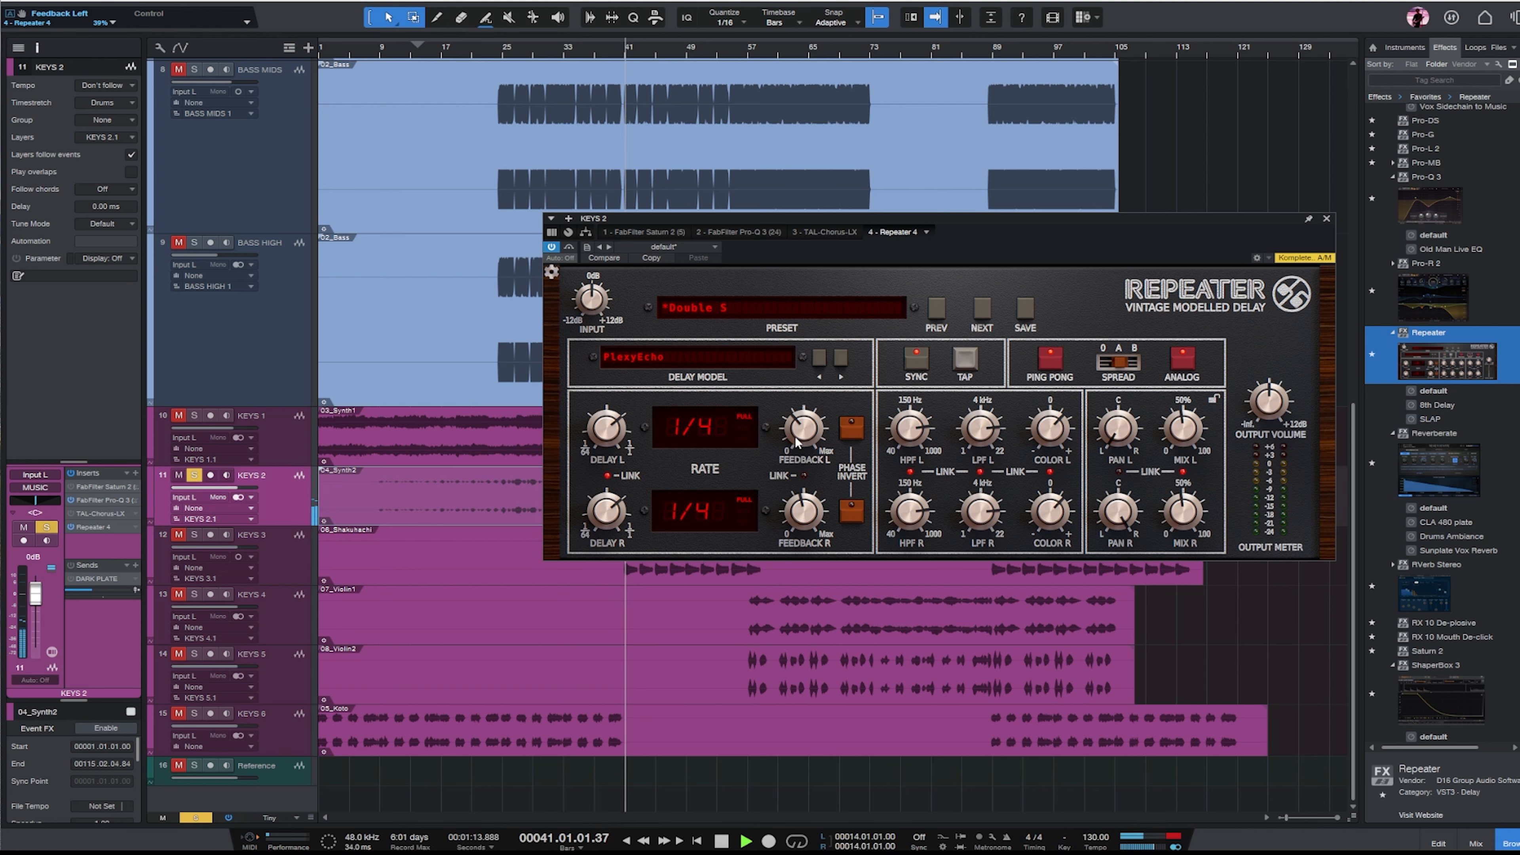
left_click(1326, 220)
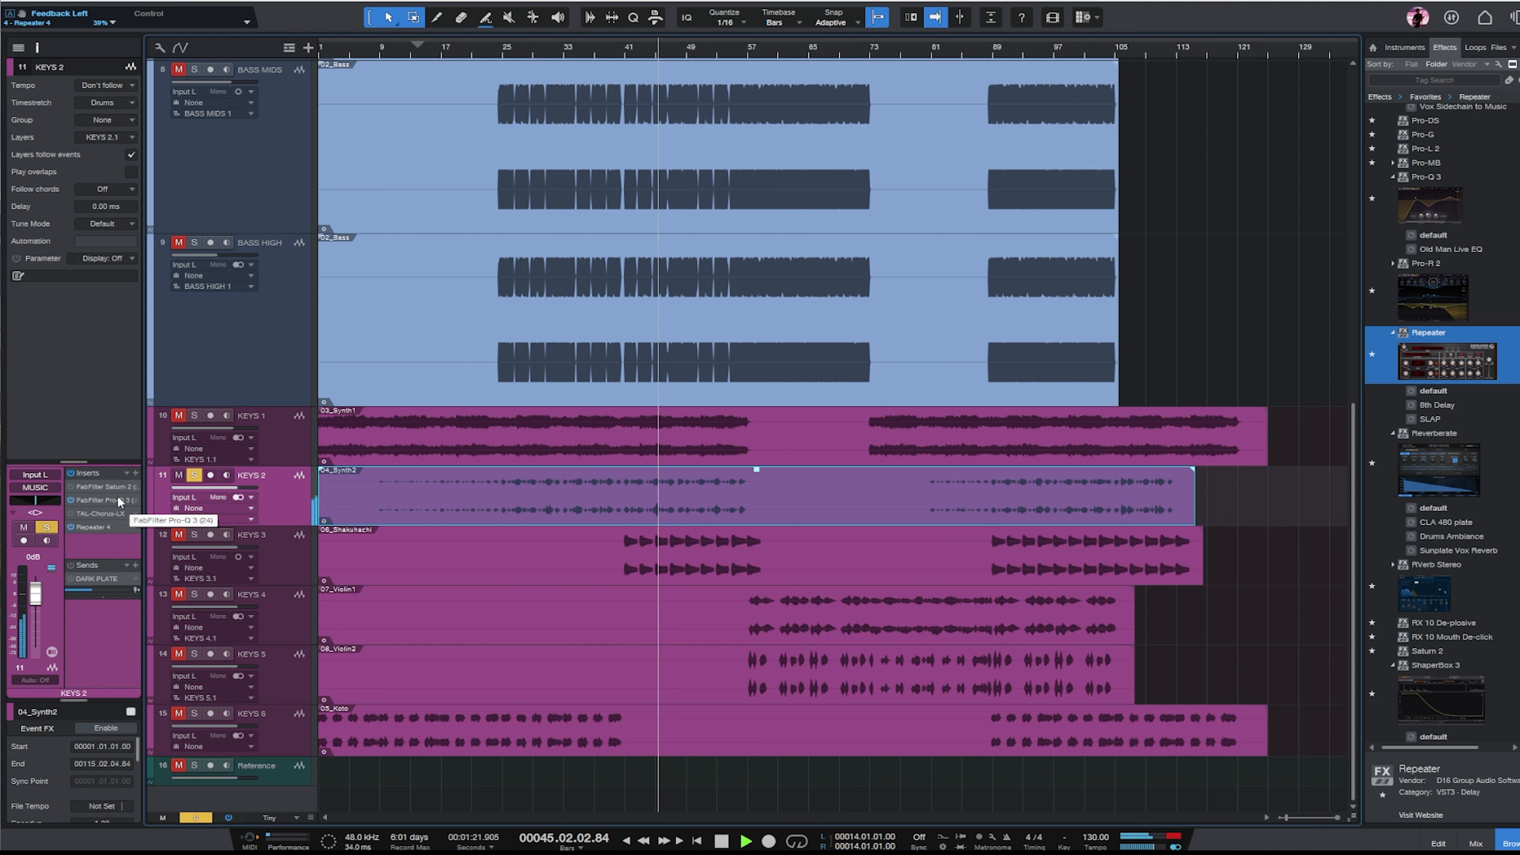
Enable the DARK PLATE send on KEYS 2, lower the track's volume to -2.5 dB, and stop playback.
left_click(71, 579)
left_click_drag(41, 597, 40, 603)
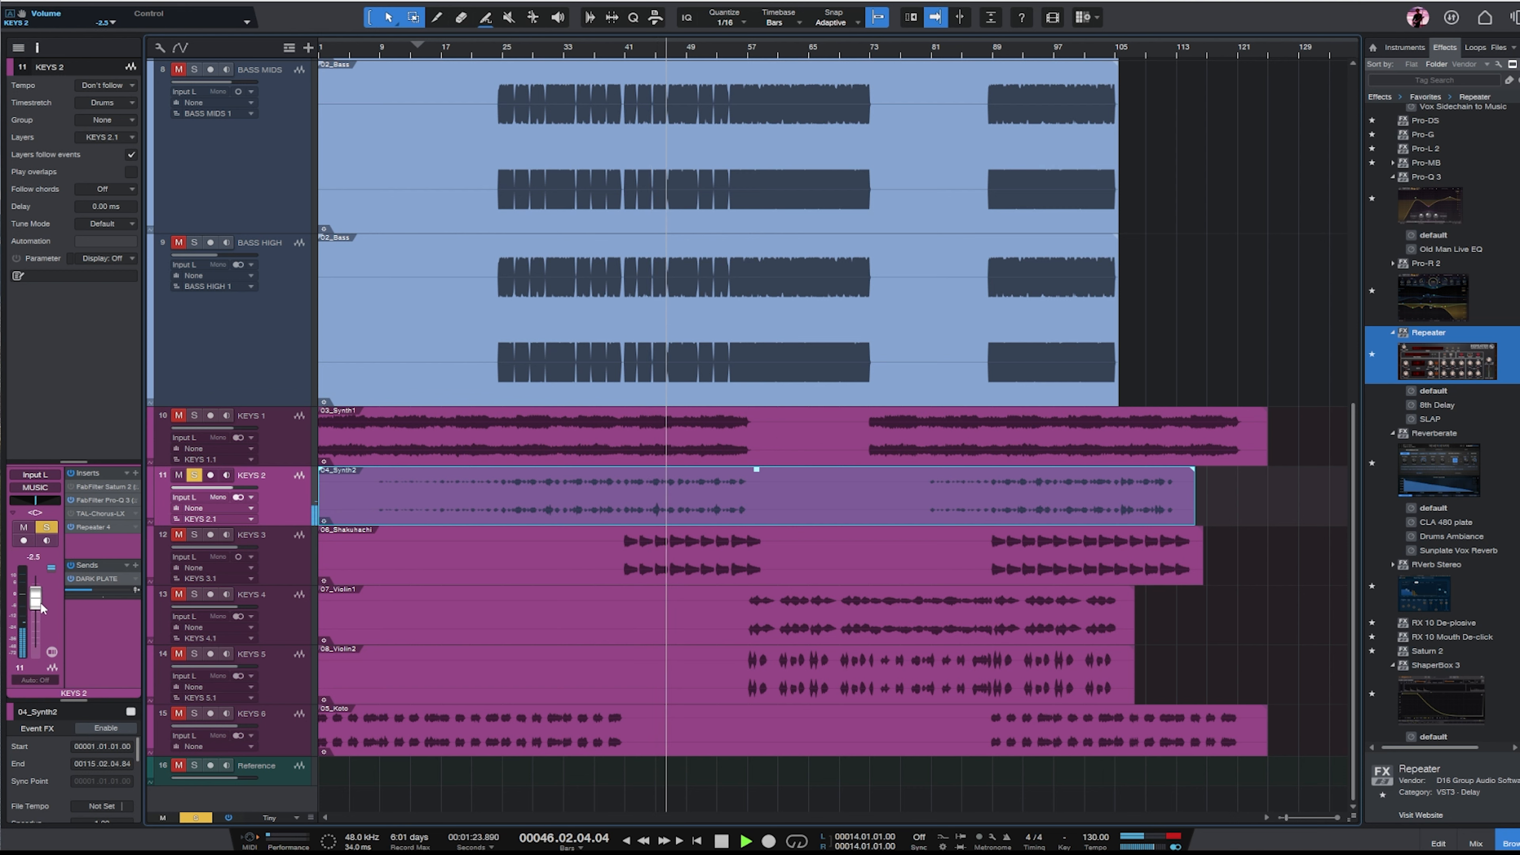
key("space")
Solo only KEYS 3, play it, and lower its volume to -3.3 dB.
key("Down")
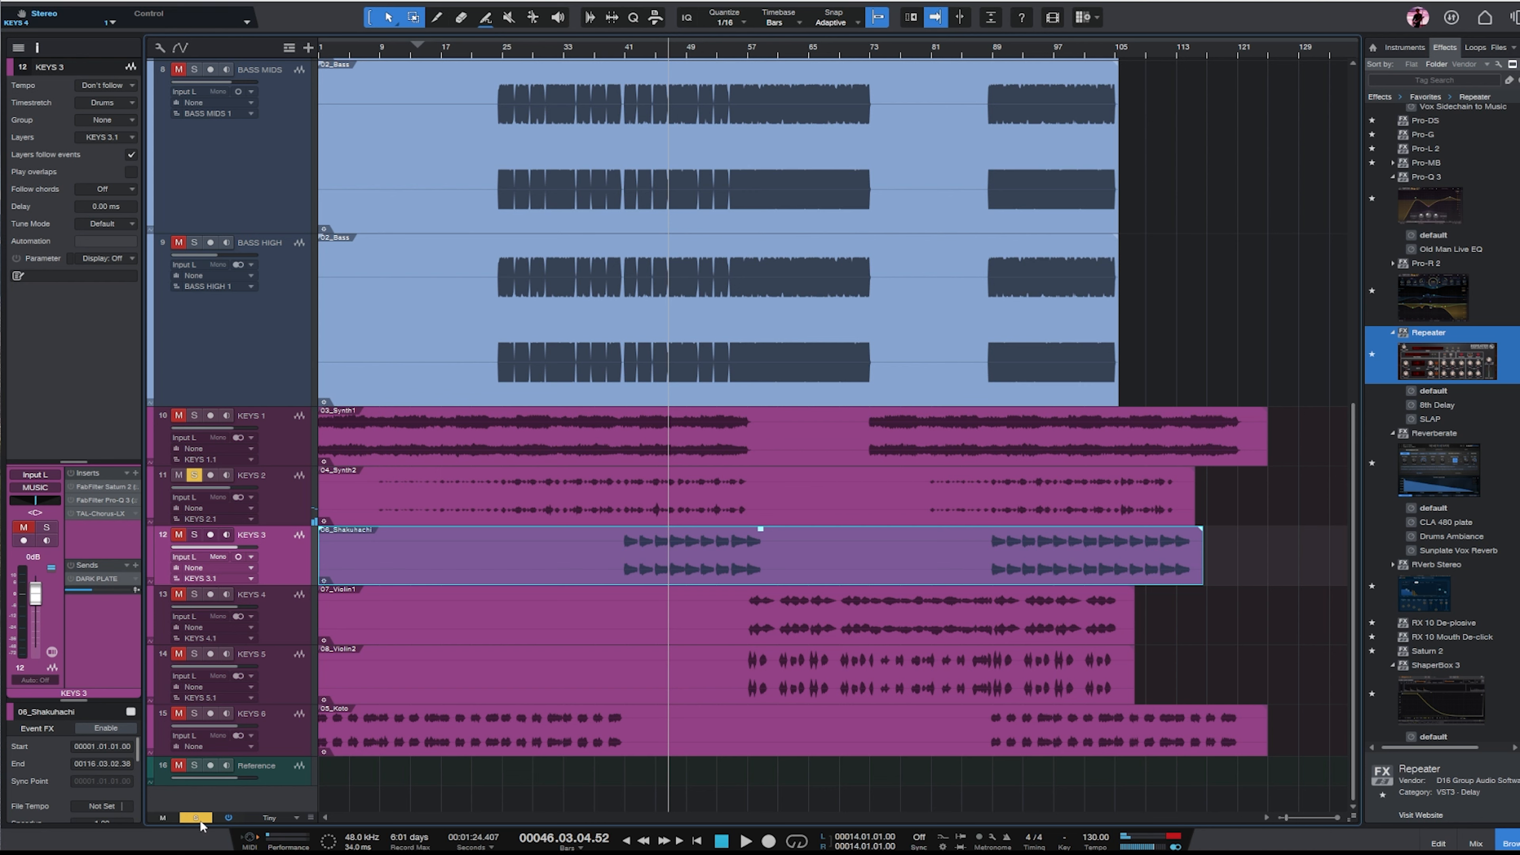
left_click(201, 821)
key("s")
key("space")
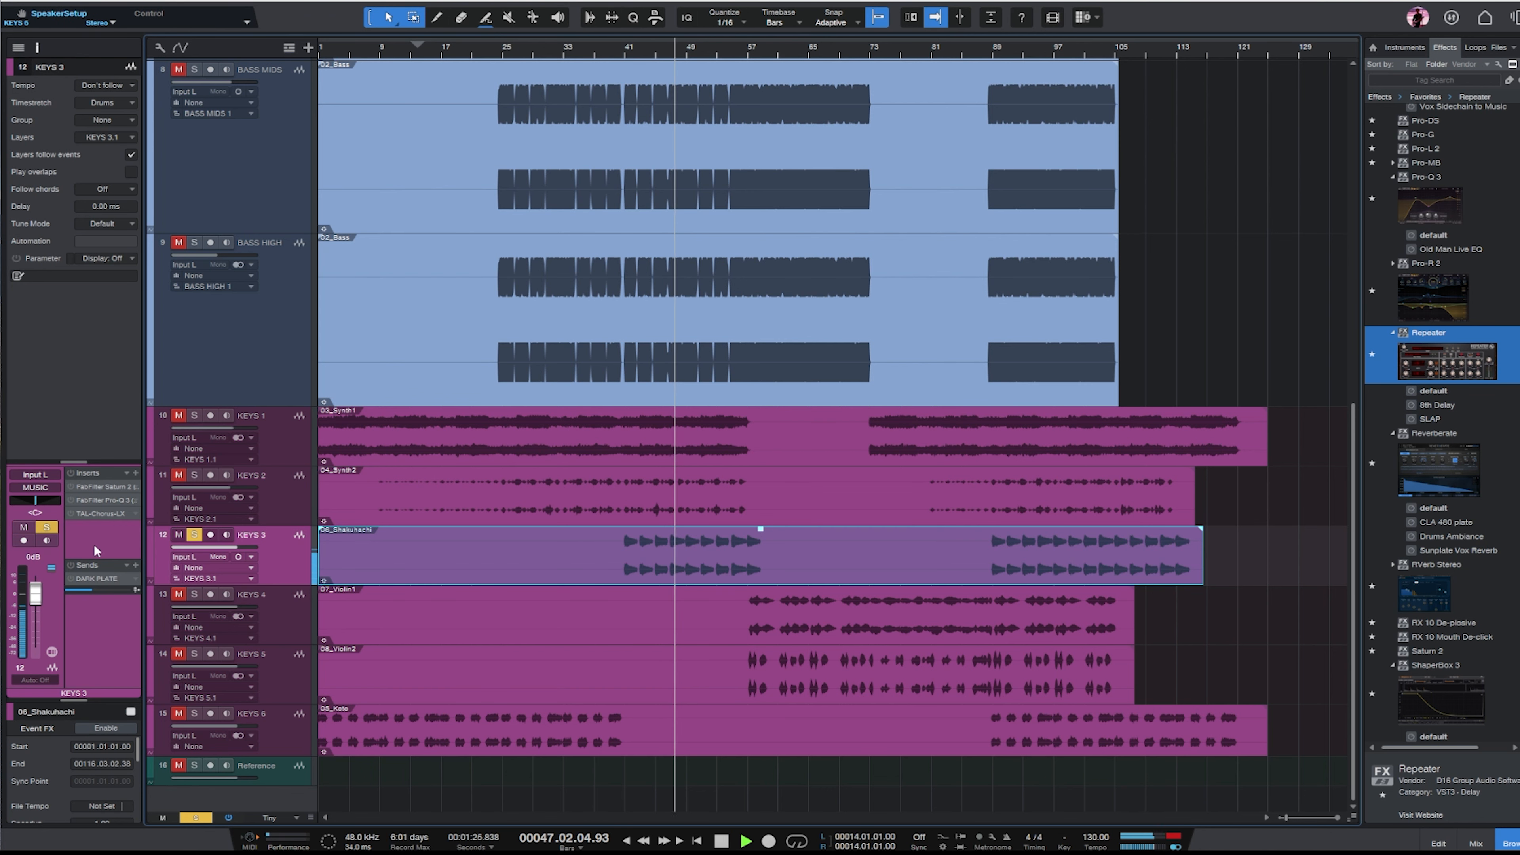
left_click_drag(46, 595, 46, 599)
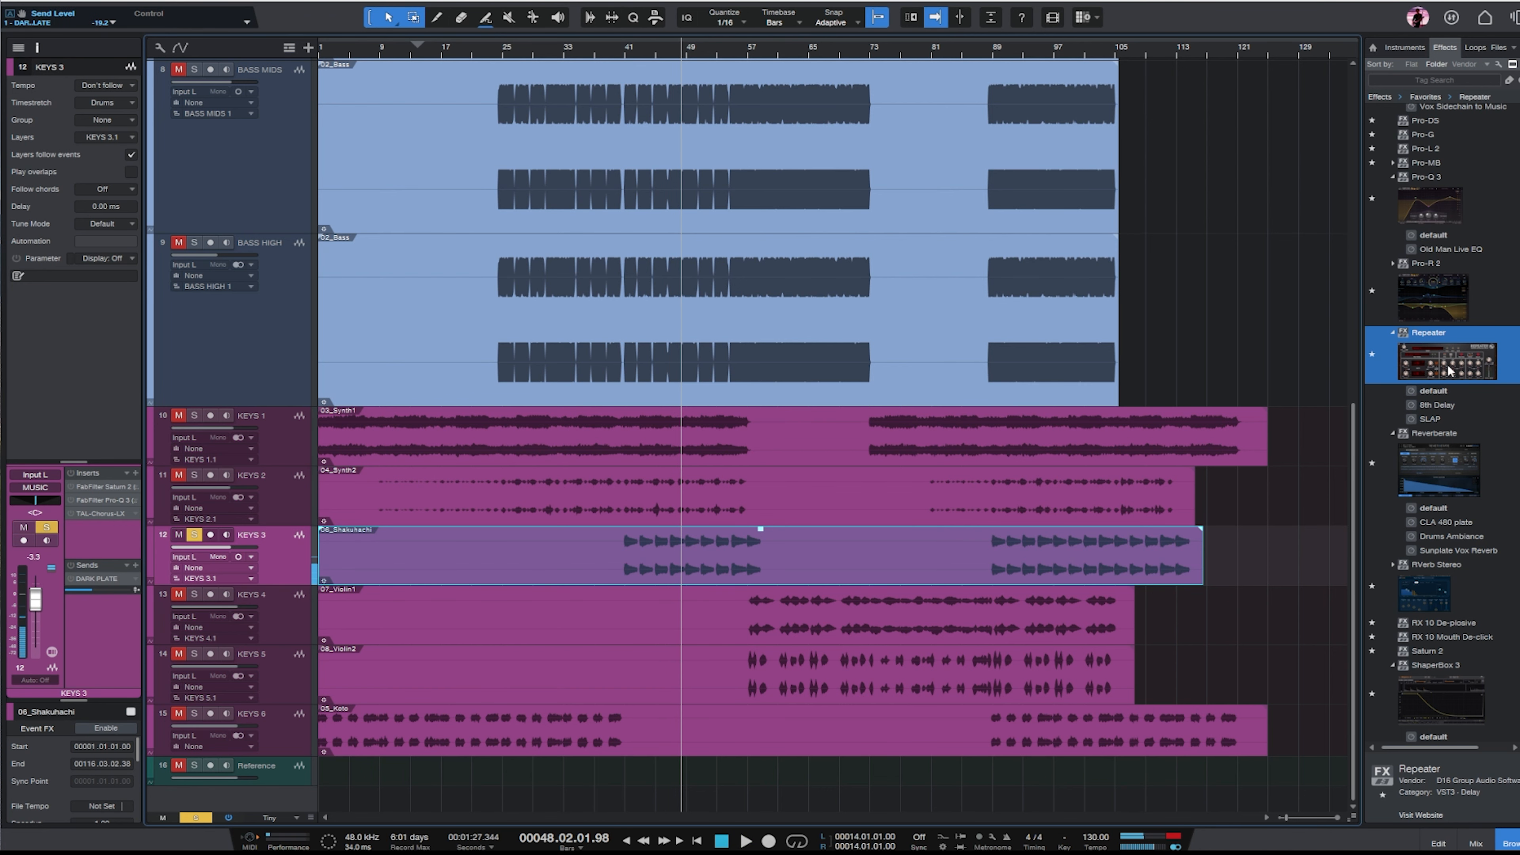
Add the Pro-R 2 reverb to KEYS 3 and adjust its brightness and mix.
scroll(1463, 352, "down", 3)
left_click_drag(1411, 315, 99, 554)
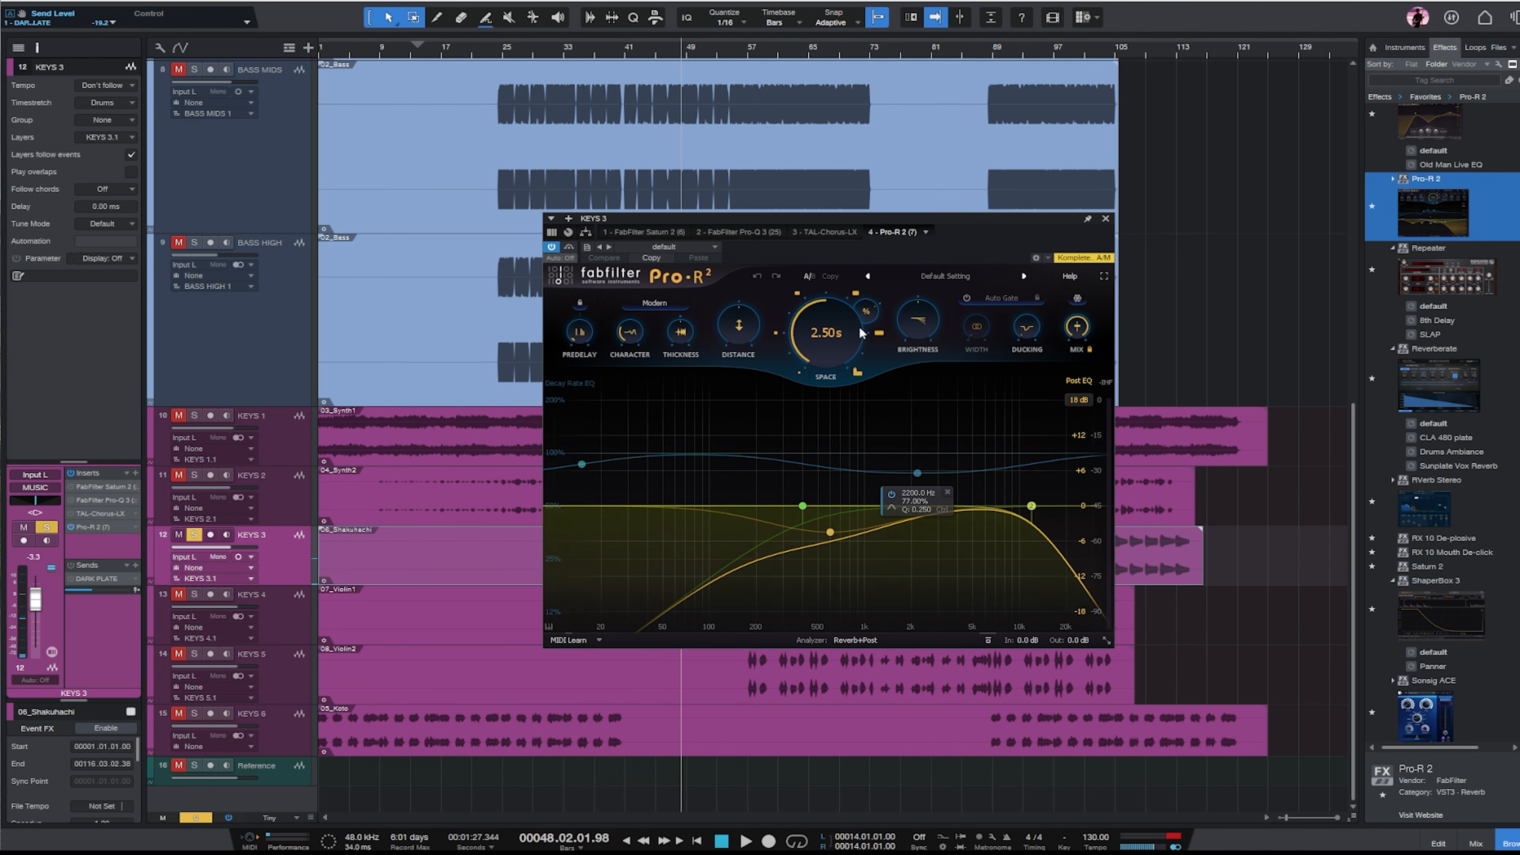
left_click_drag(920, 322, 924, 290)
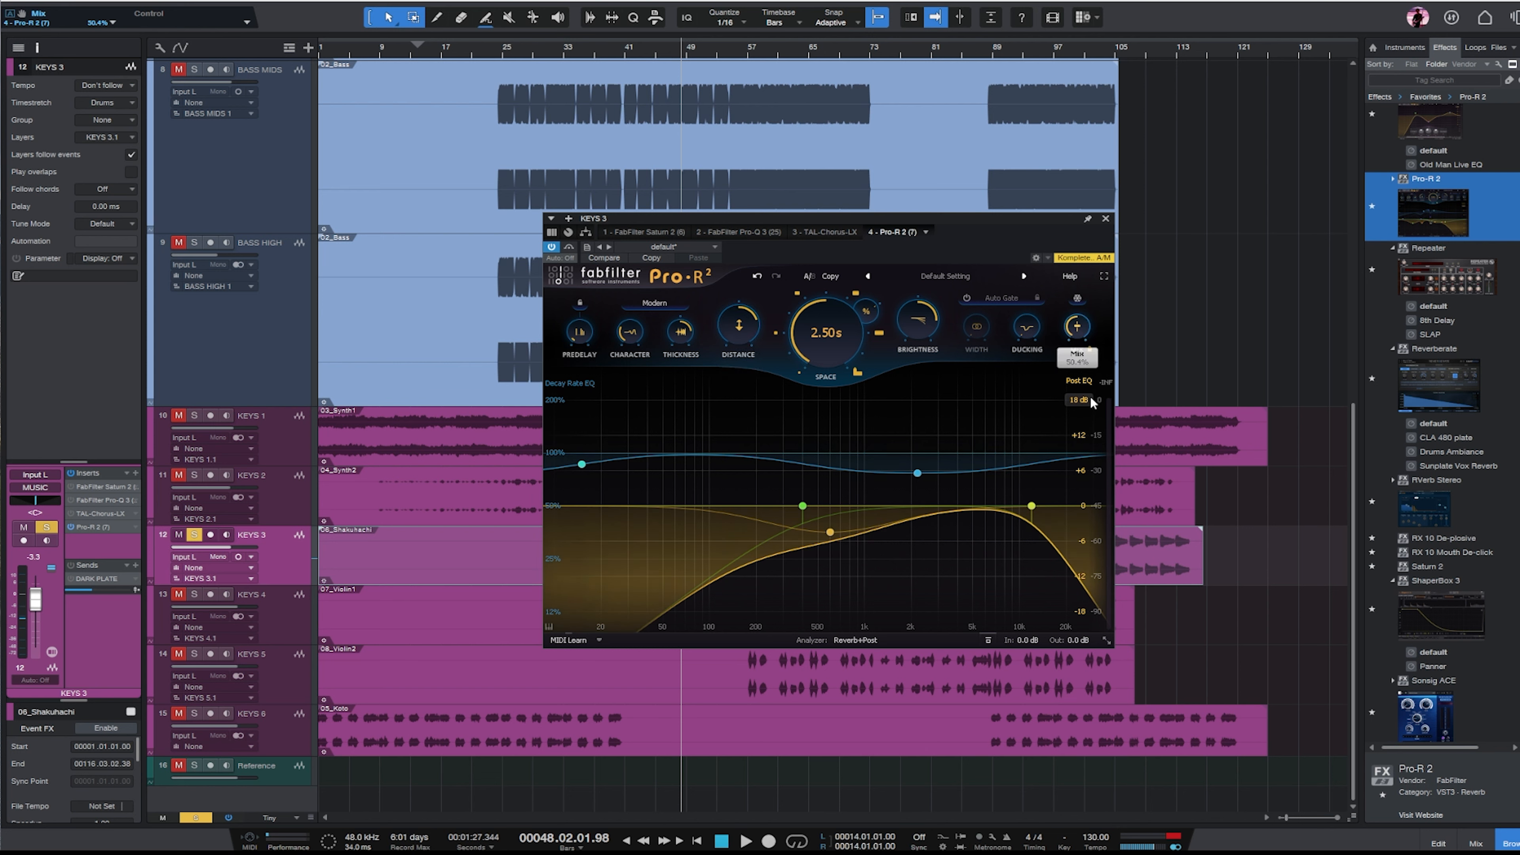
Play KEYS 3, shift the low cut in its Pro-R 2 post EQ slightly higher, and bring the mix down to about 13%.
key("space")
left_click_drag(1077, 326, 1079, 297)
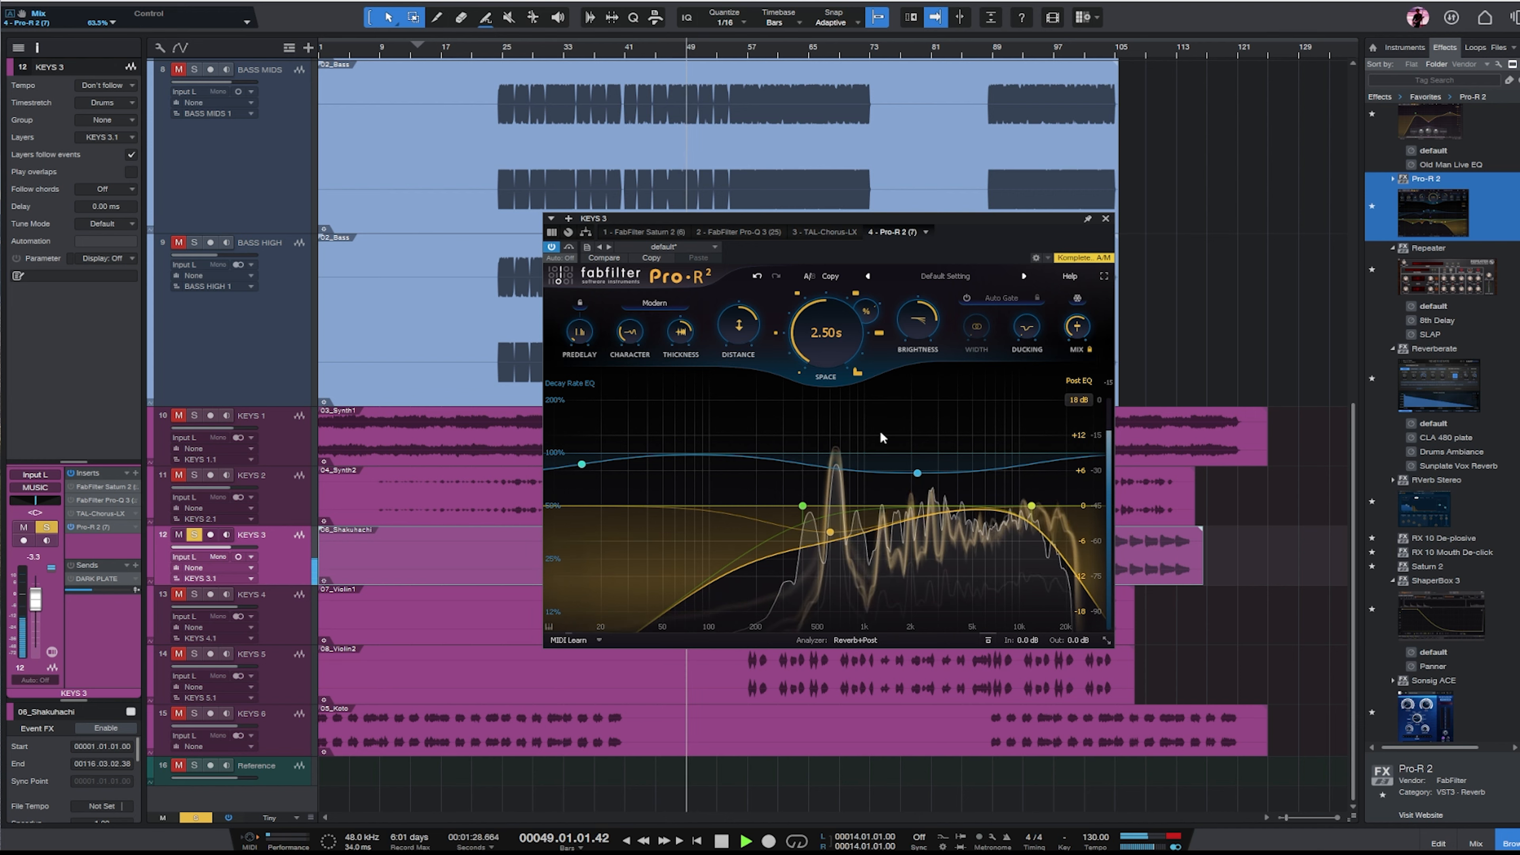
left_click_drag(802, 505, 821, 507)
left_click_drag(1076, 327, 1076, 440)
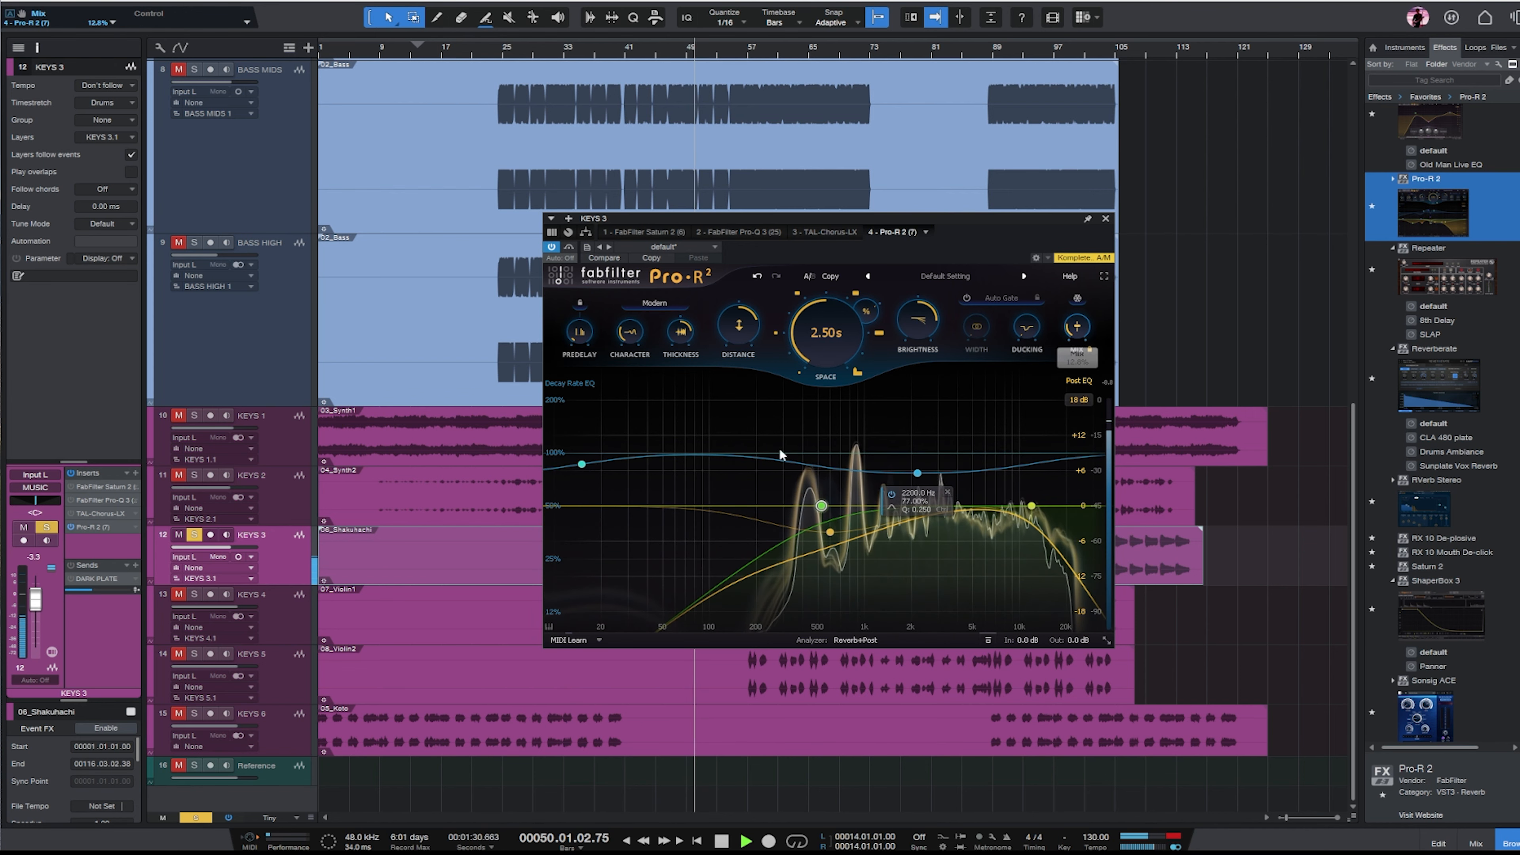
key("space")
Play KEYS 3 from bar 42, boost the highs in the reverb's post EQ, set the mix to about 43%, and close the reverb.
left_click_drag(1018, 227, 1184, 187)
left_click(633, 44)
key("space")
left_click_drag(1212, 457, 1229, 417)
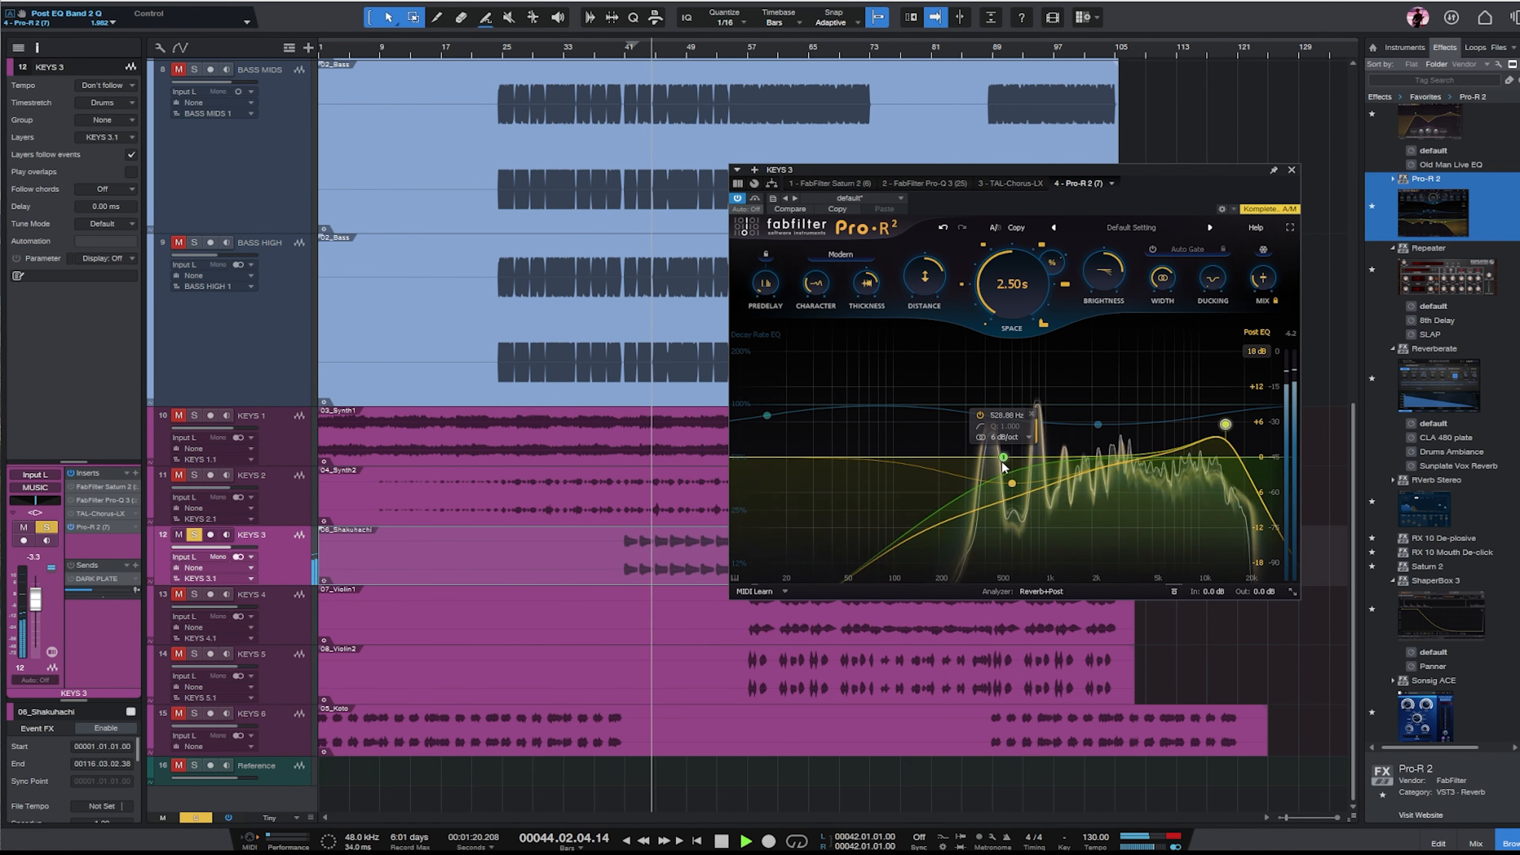
left_click_drag(1003, 462, 1004, 462)
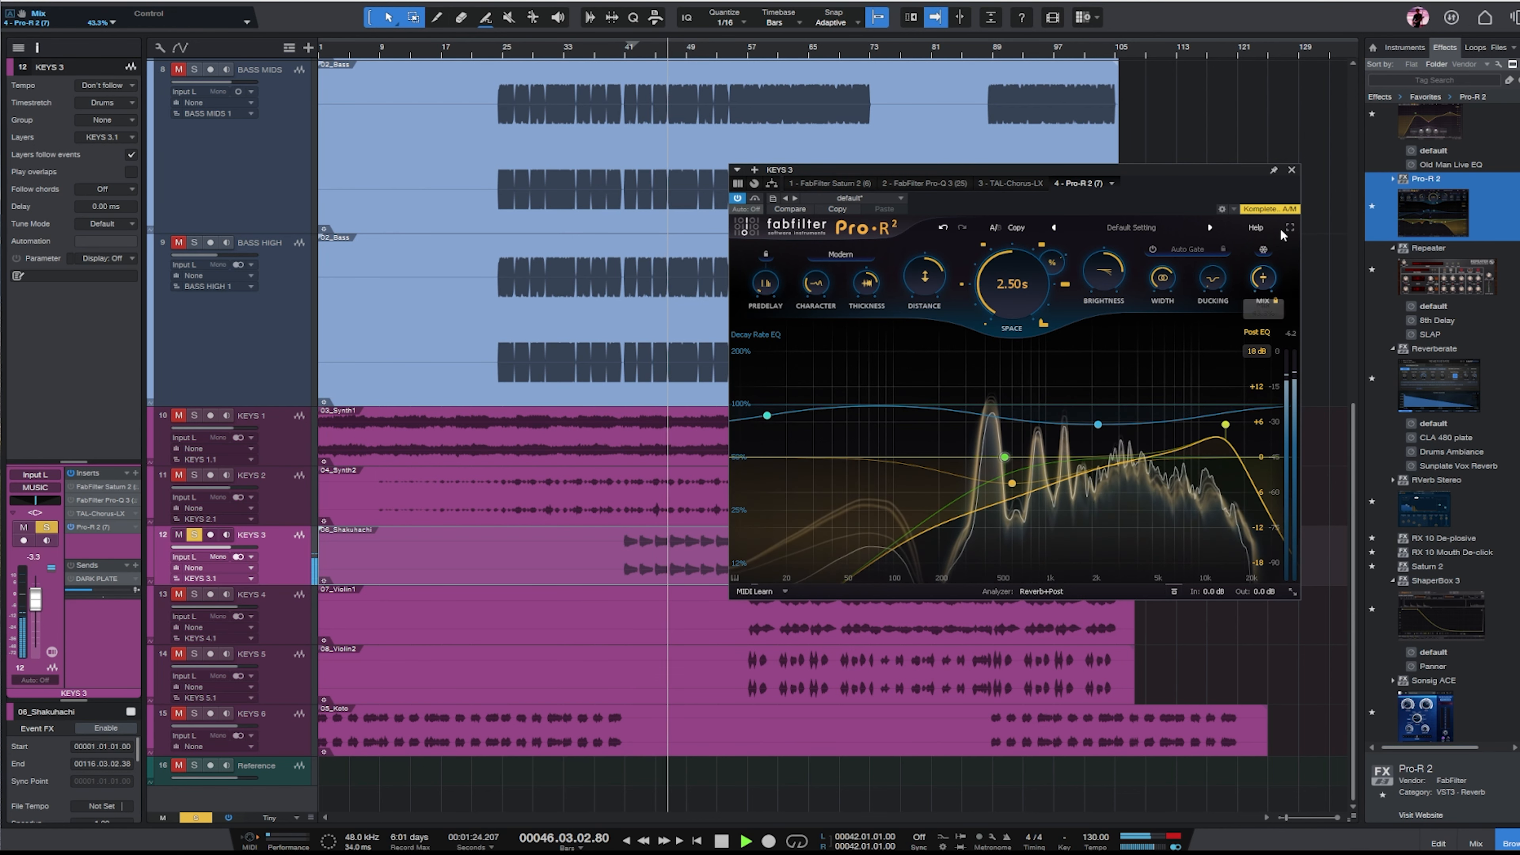
left_click(1291, 170)
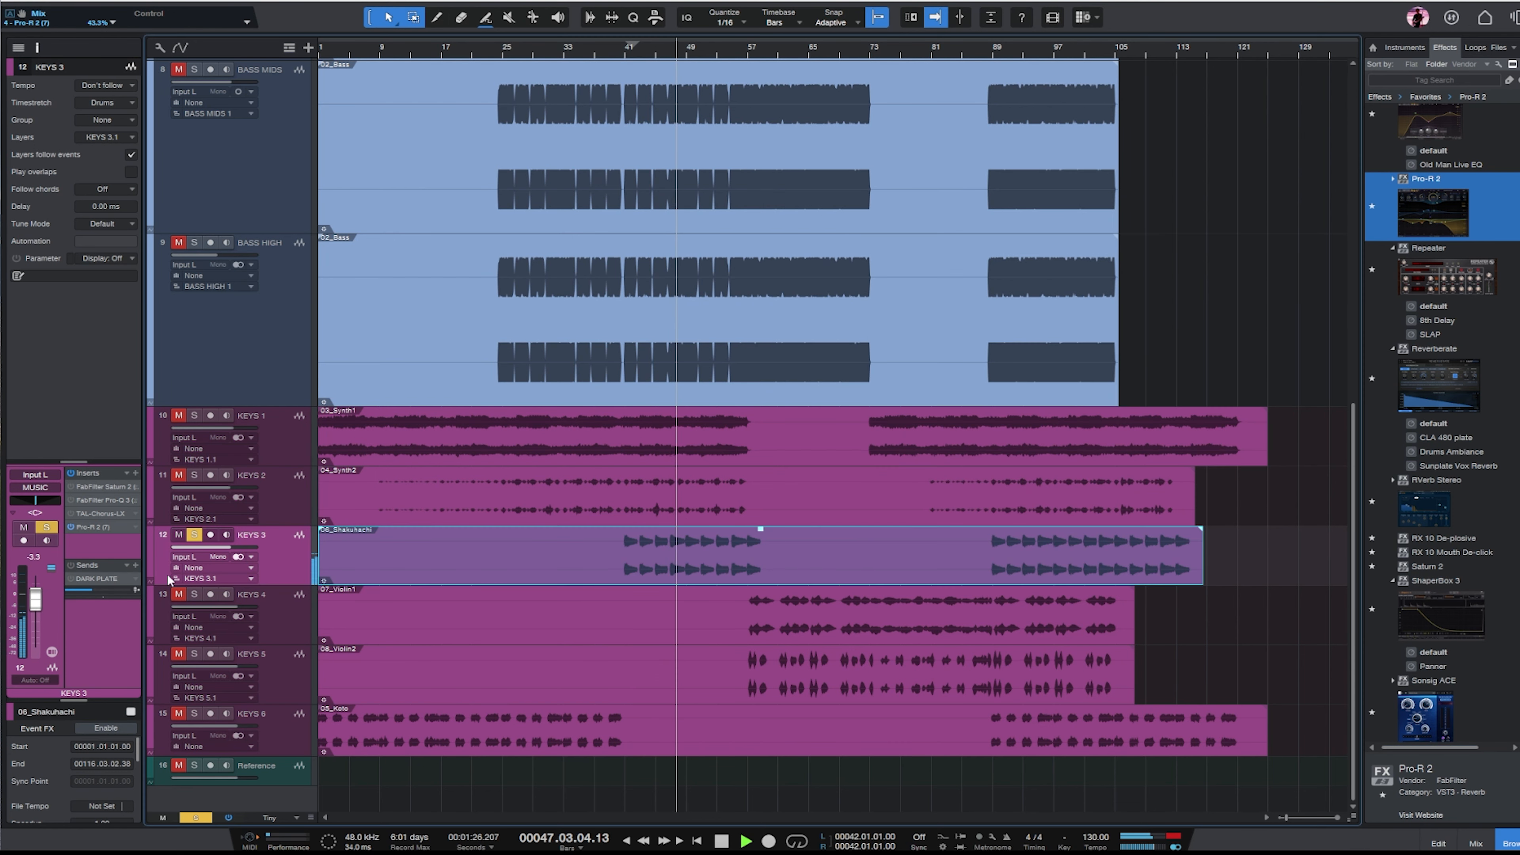
Solo only KEYS 4, play it from around bar 65, and lower its volume to -6.3 dB.
key("space")
left_click(334, 628)
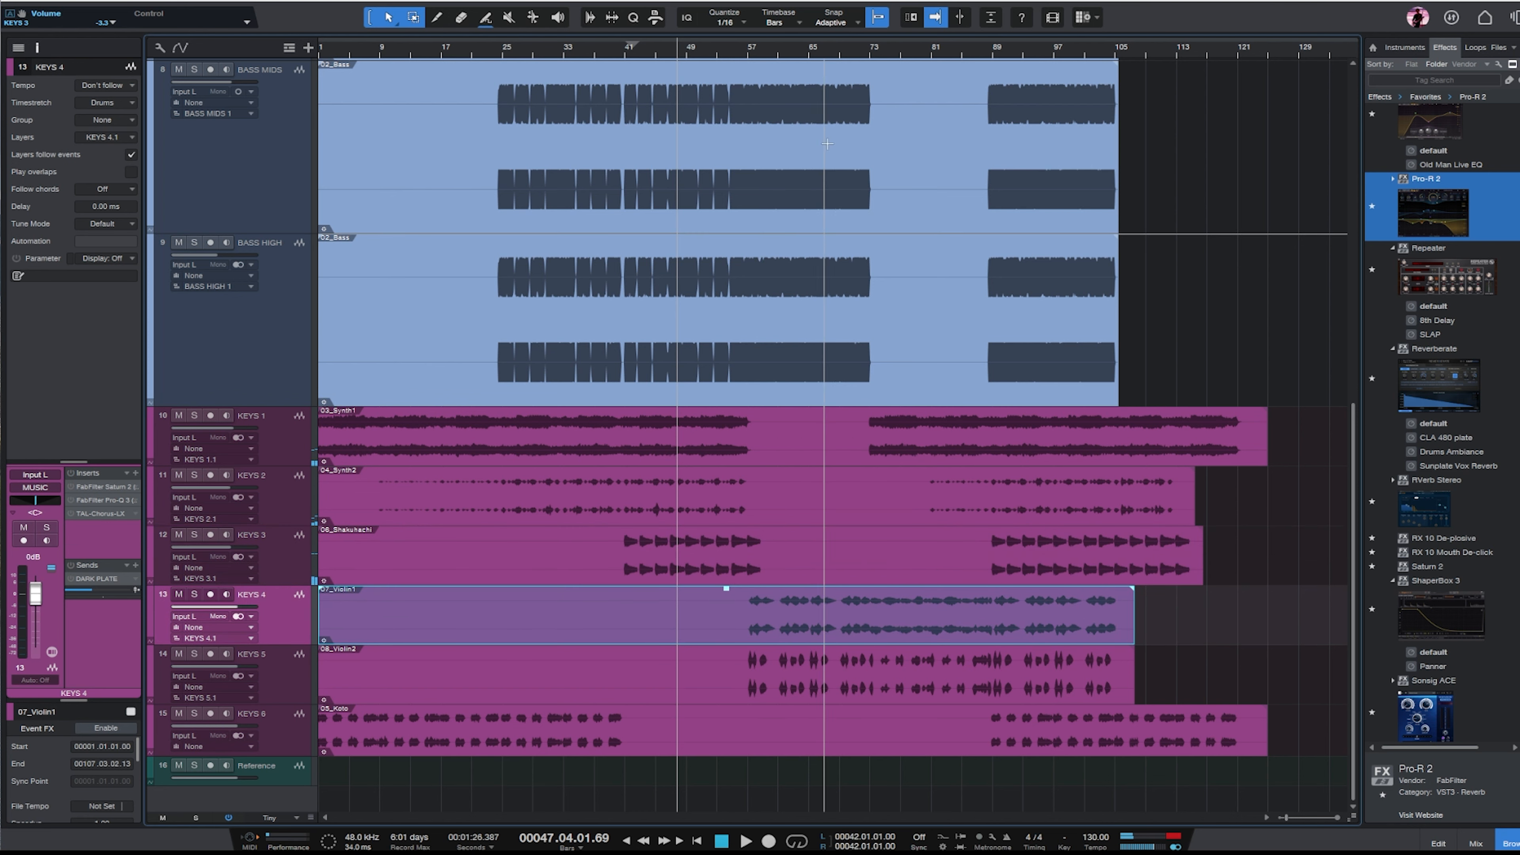
left_click(810, 51)
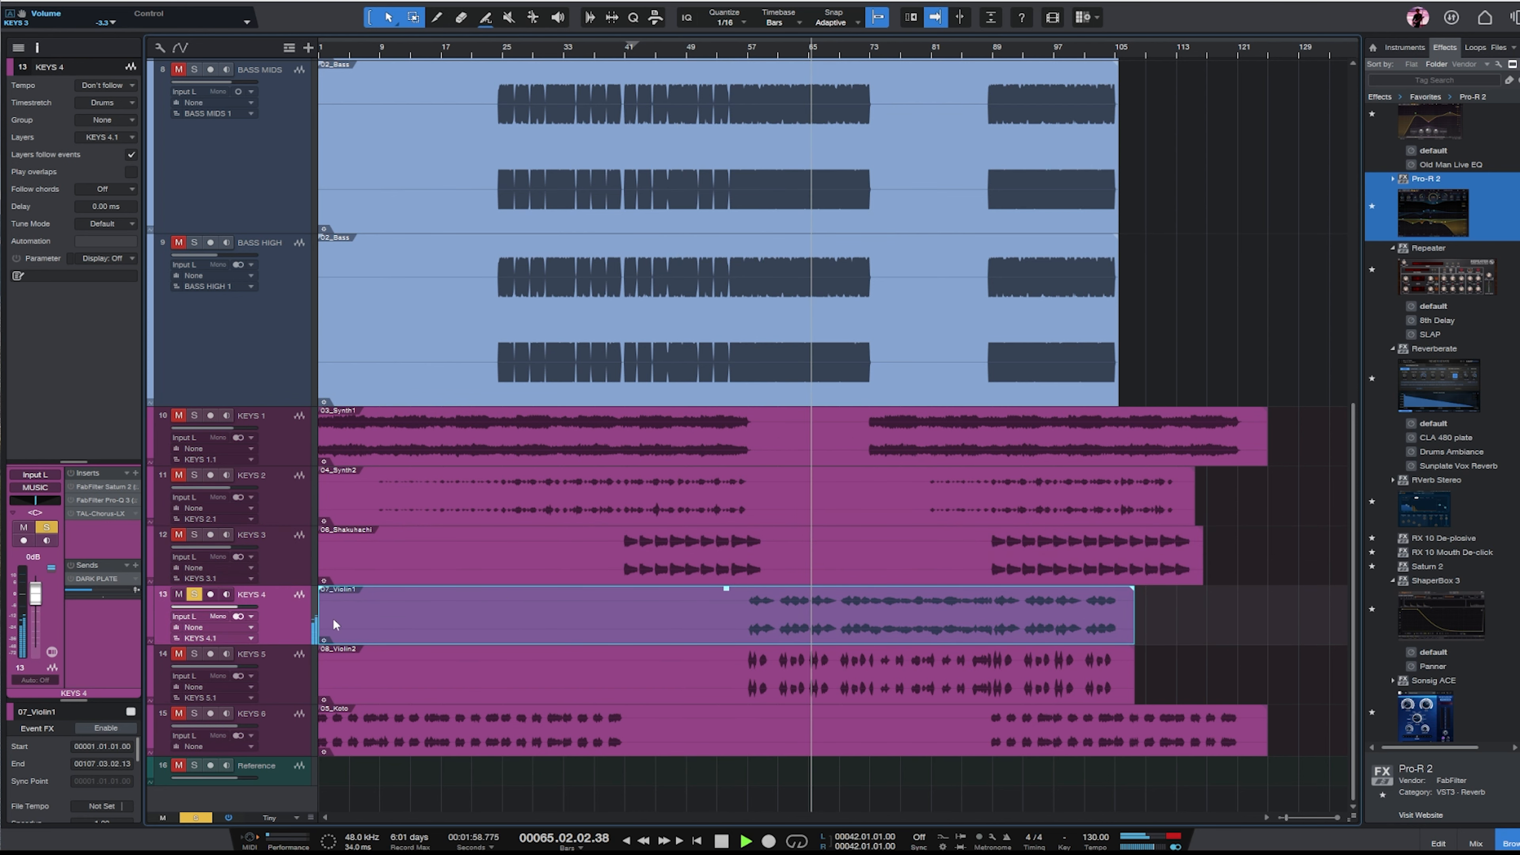
left_click_drag(35, 593, 38, 609)
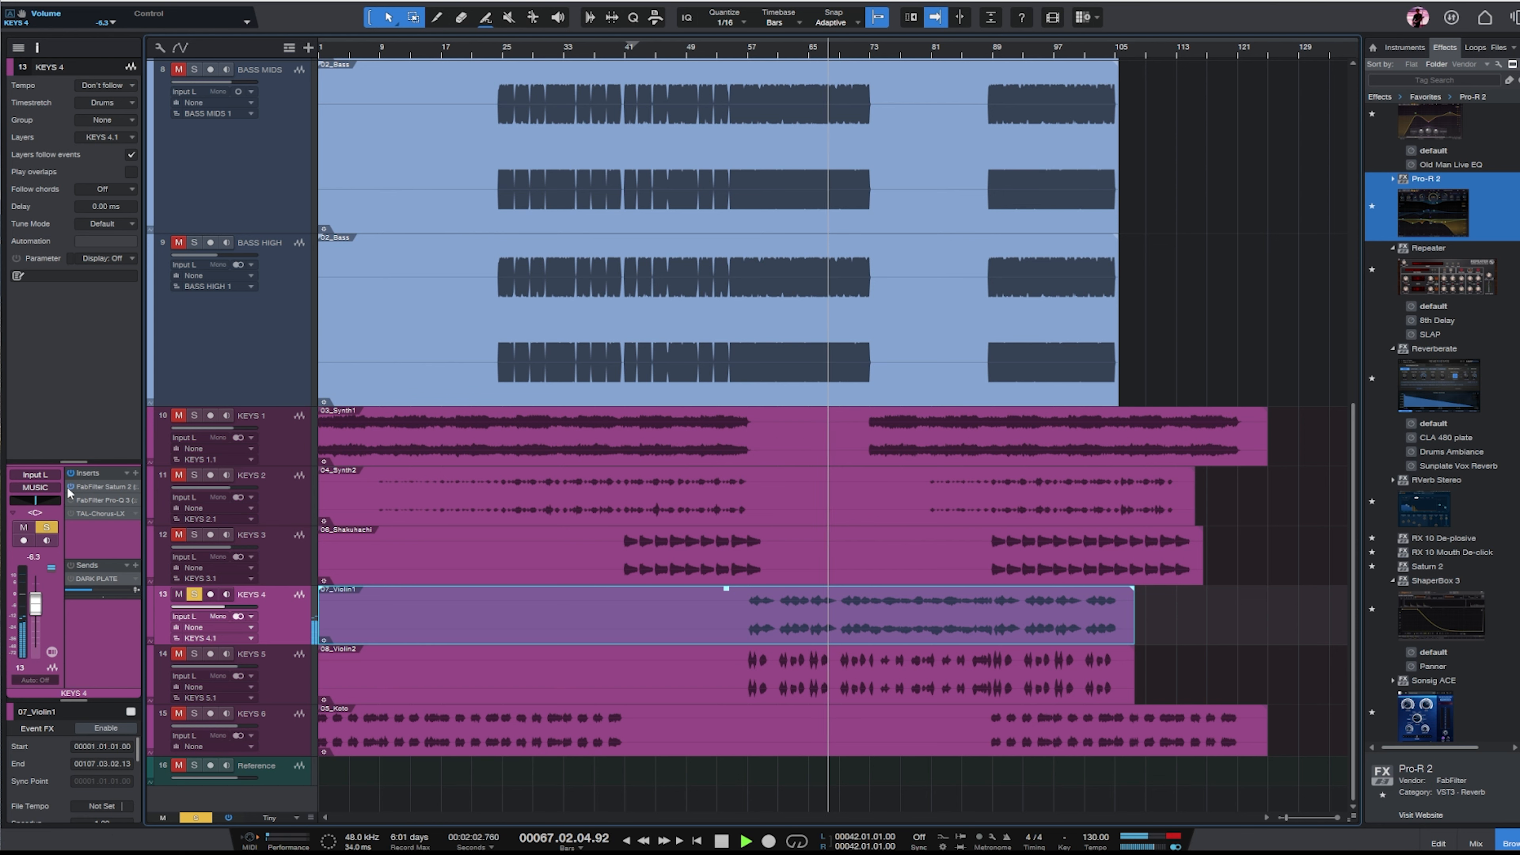
Raise the low-cut frequency in the Pro-Q 3 on KEYS 4, close the EQ, and stop playback.
double_click(75, 501)
left_click_drag(920, 344, 1077, 341)
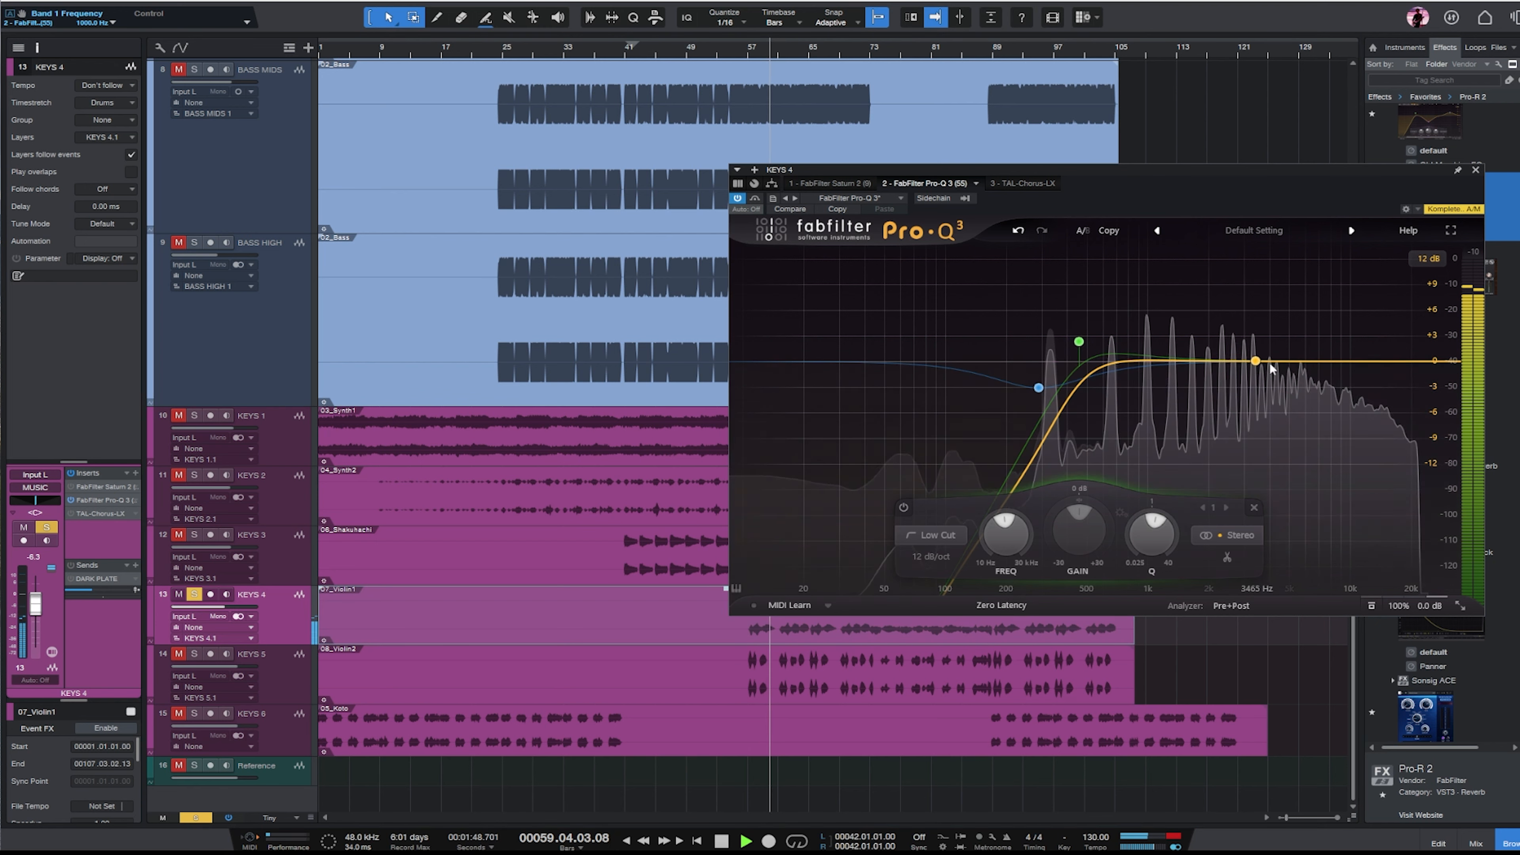
left_click(1357, 346)
key("ctrl+w")
key("space")
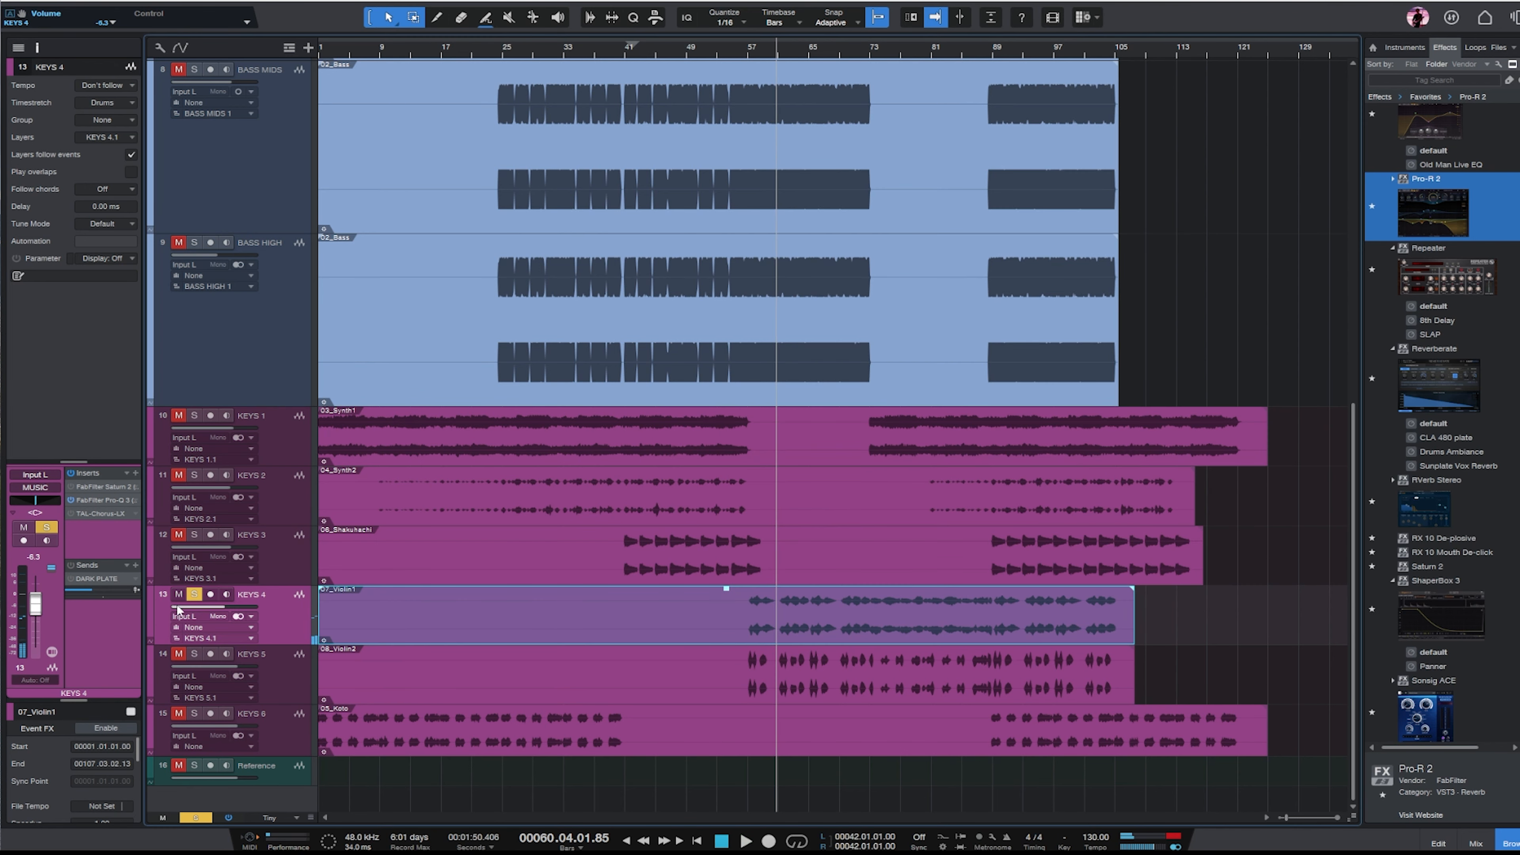
Solo and play KEYS 5 at -3.8 dB, and pan it to L42 against a soloed KEYS 4 panned to R29.
left_click(354, 651)
key("s")
key("space")
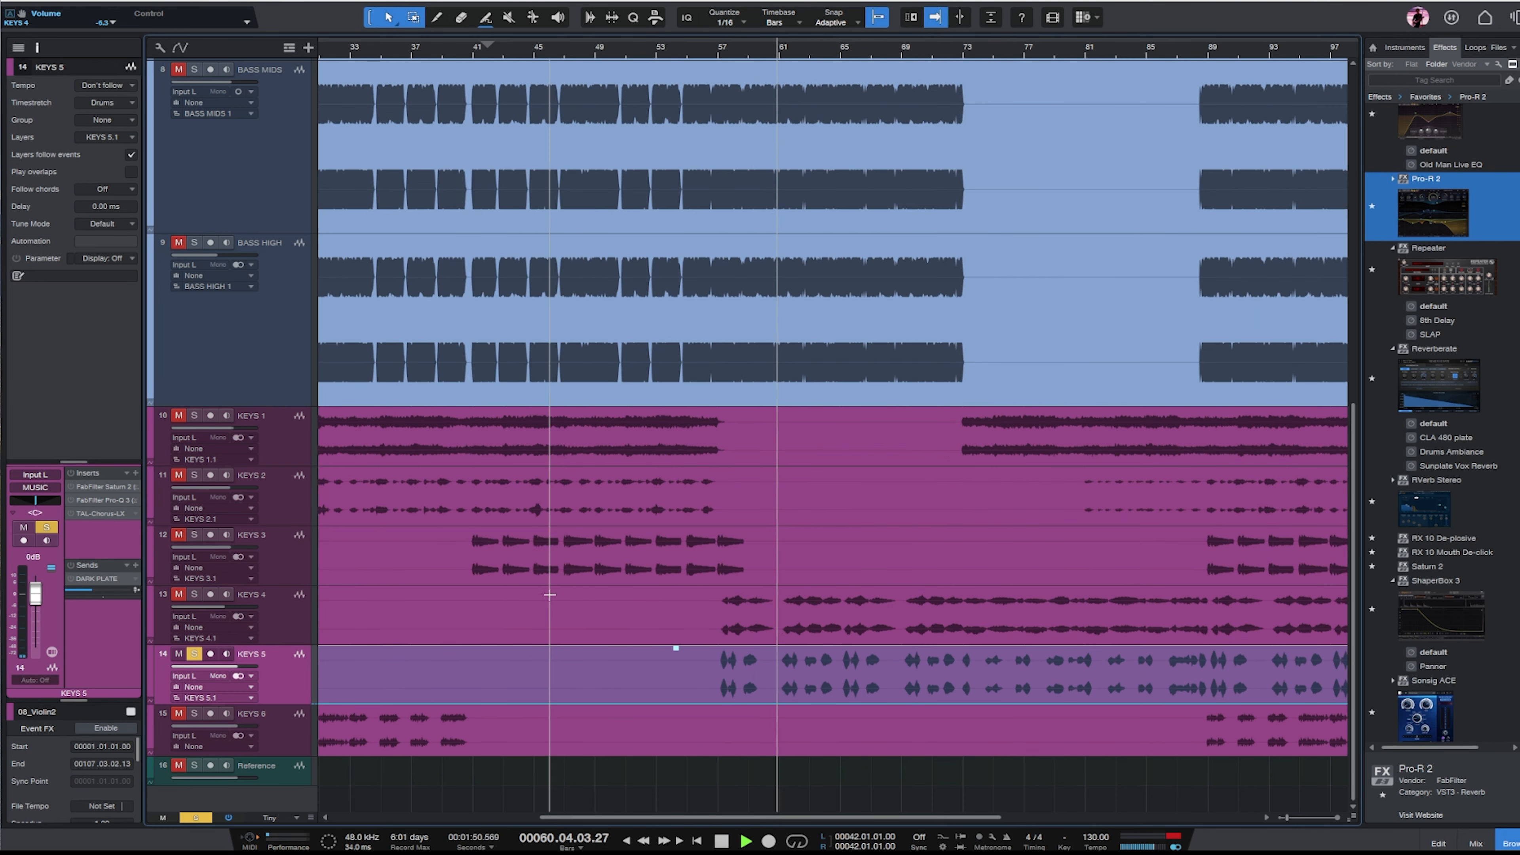
left_click_drag(35, 594, 35, 599)
left_click_drag(26, 516, 76, 502)
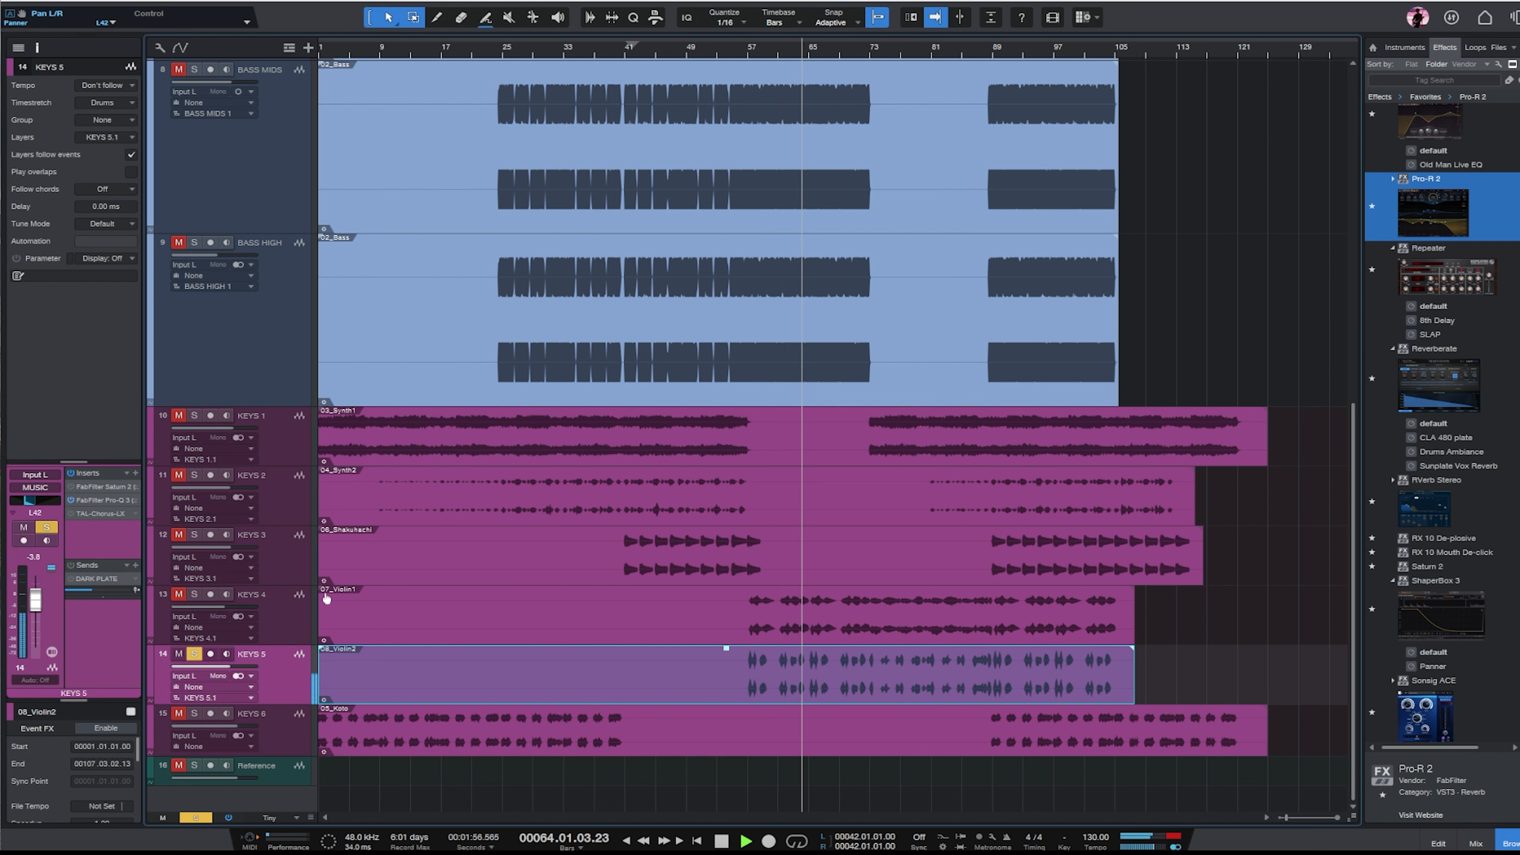
left_click(286, 623)
left_click(46, 527)
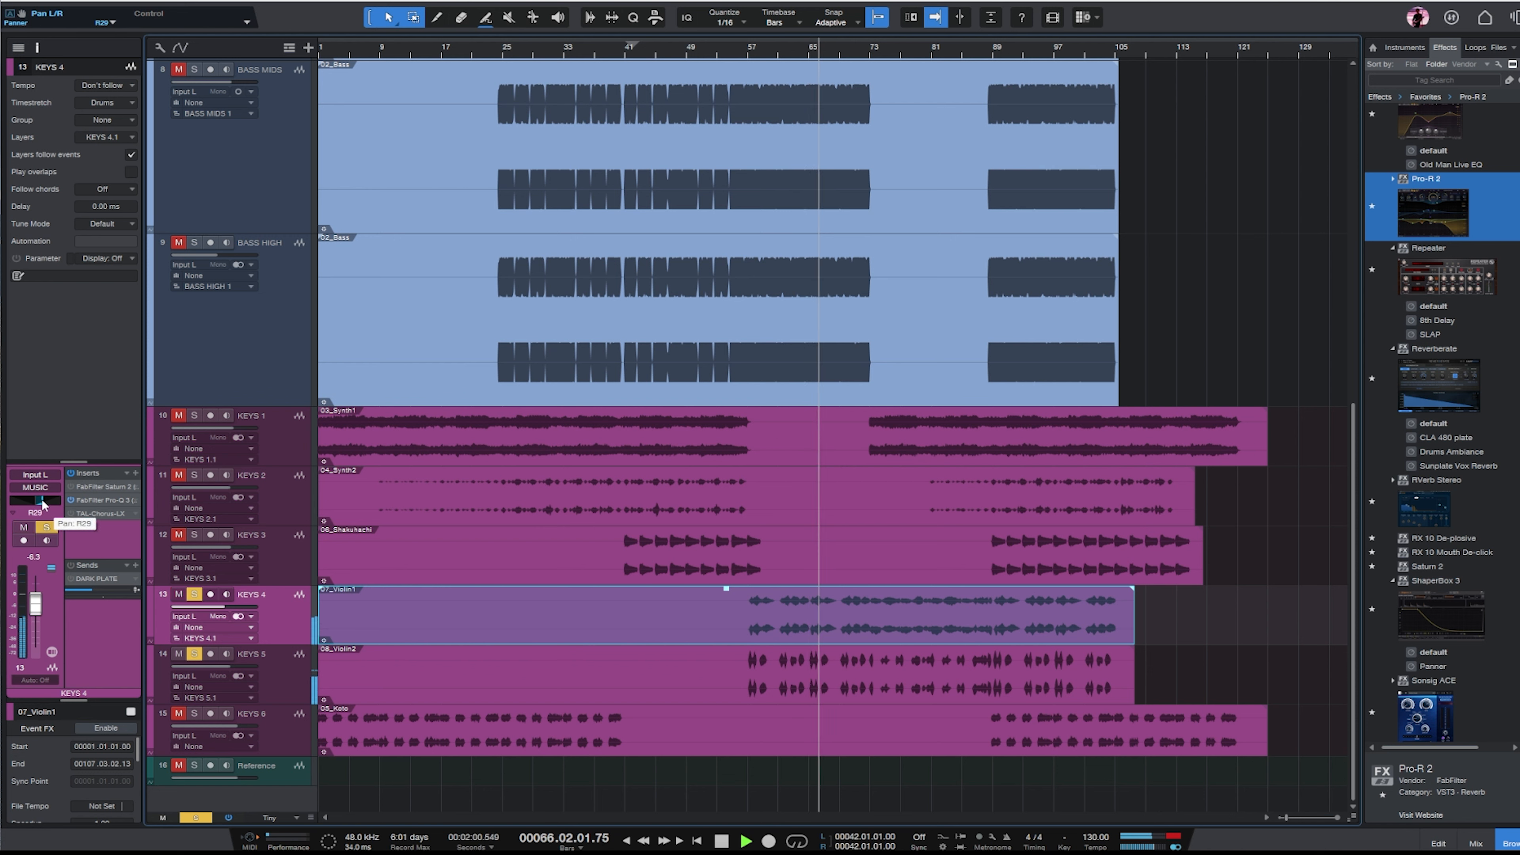
Enable the DARK PLATE sends on KEYS 5 and KEYS 4, panning the KEYS 4 send hard right and the KEYS 5 send hard left.
left_click(237, 674)
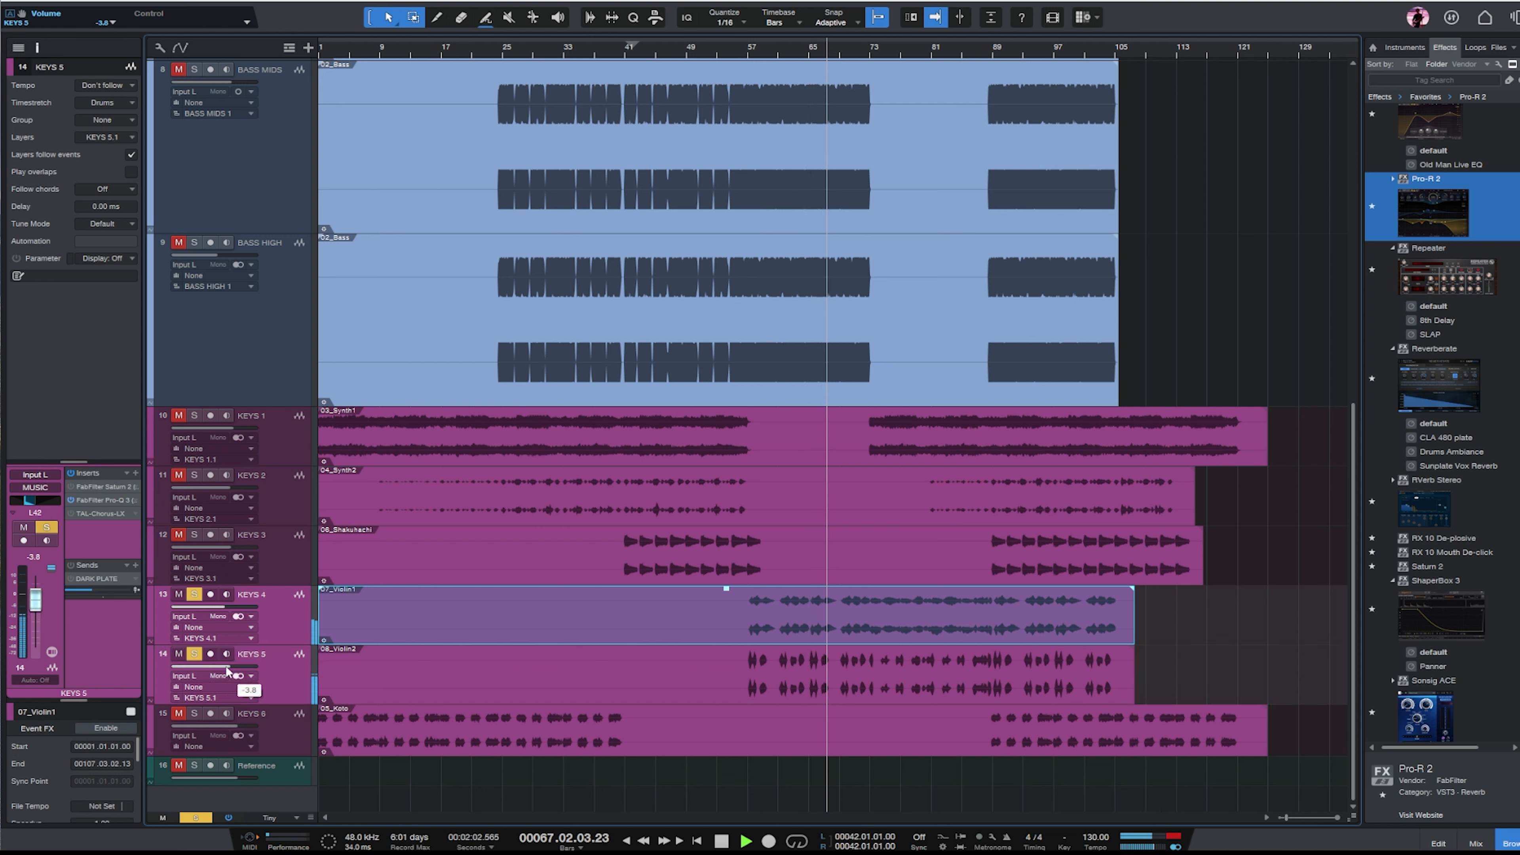
left_click(71, 578)
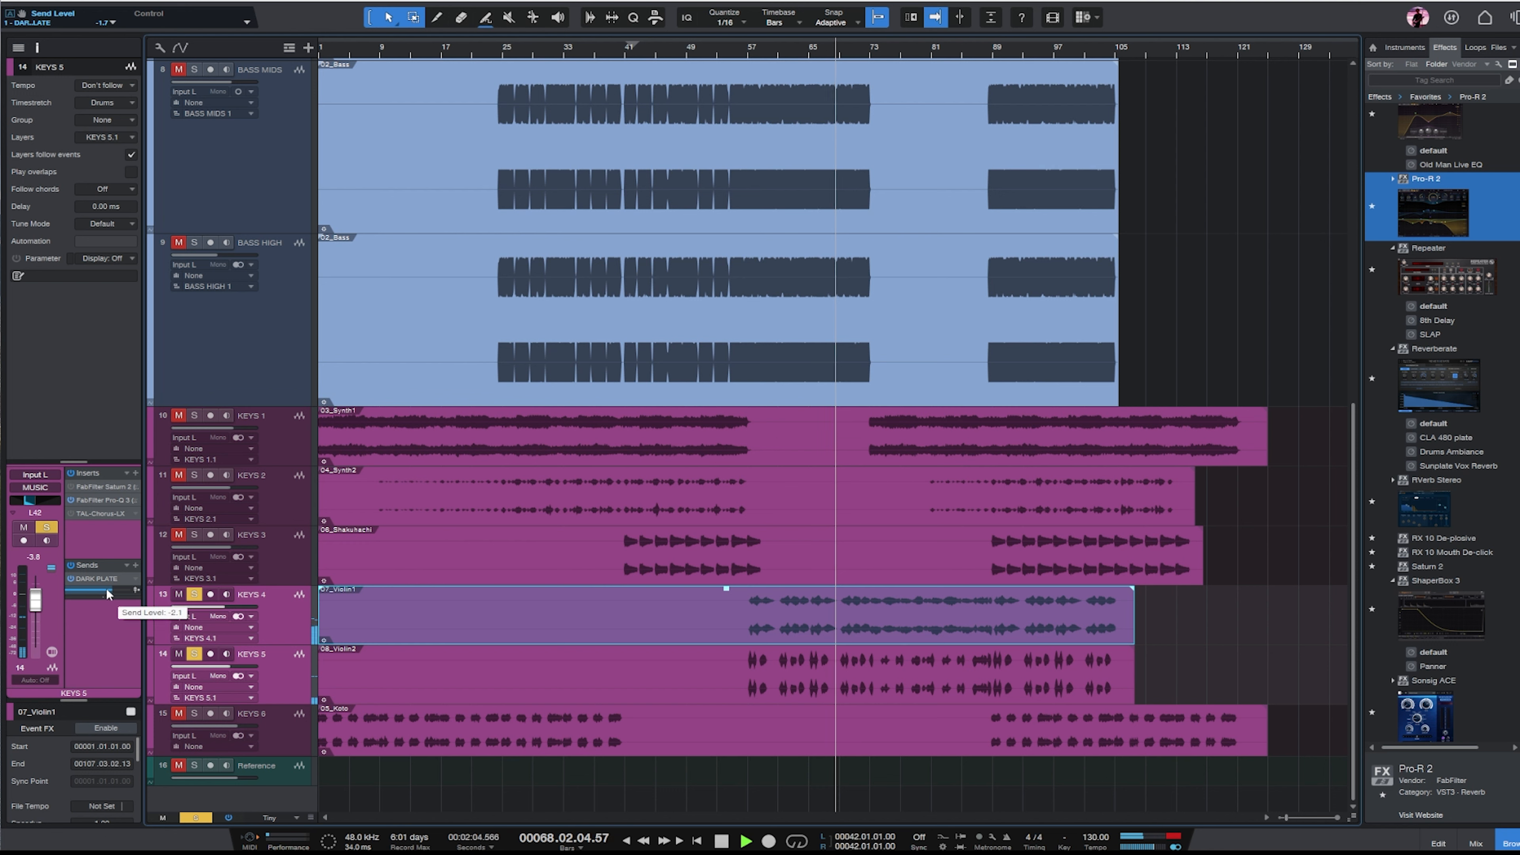
left_click(290, 630)
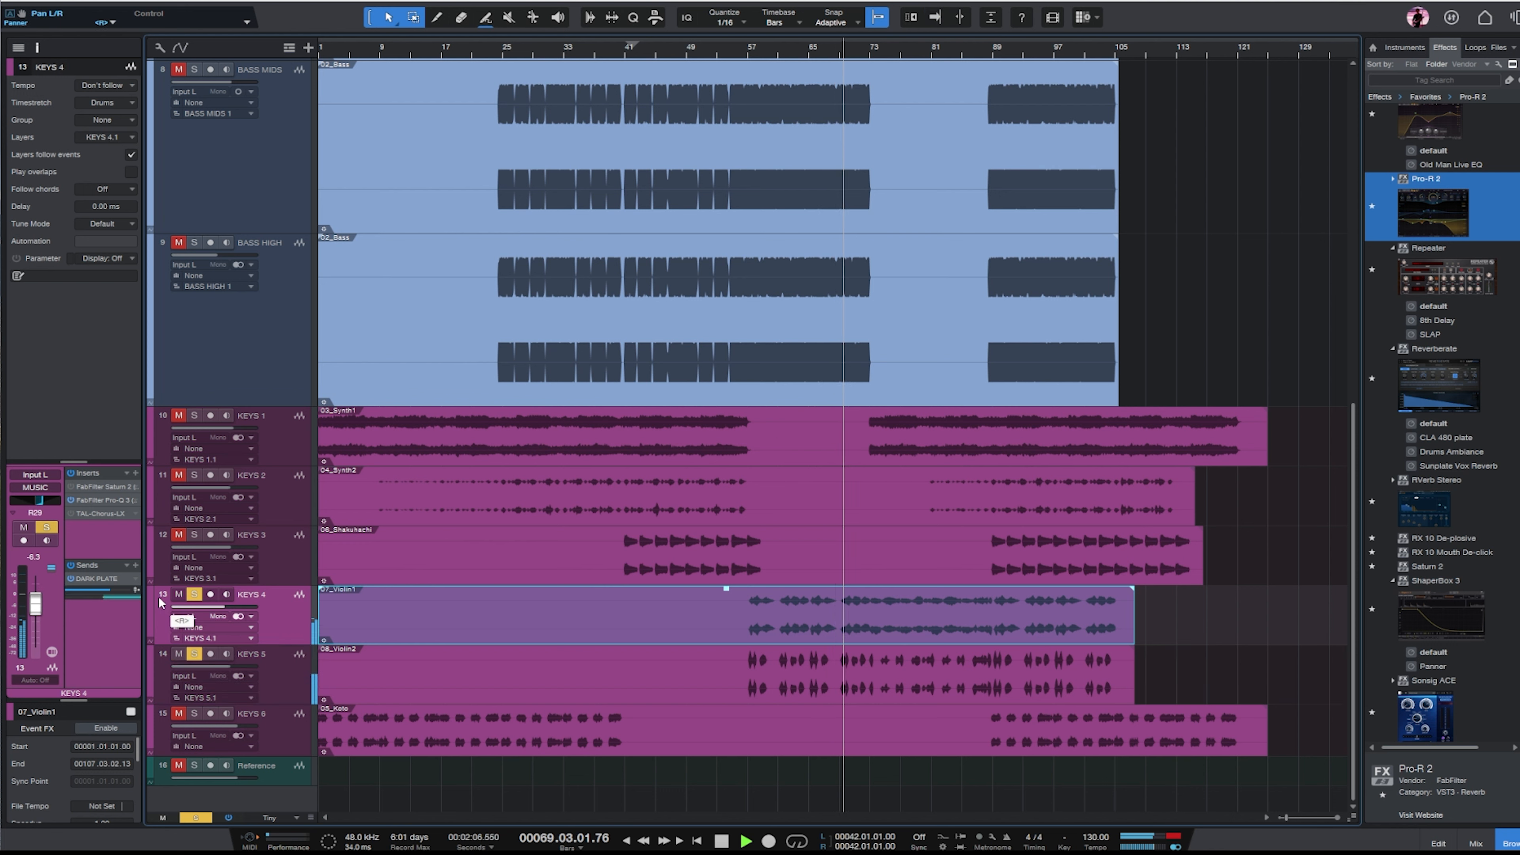
left_click(265, 664)
left_click_drag(102, 597, 66, 597)
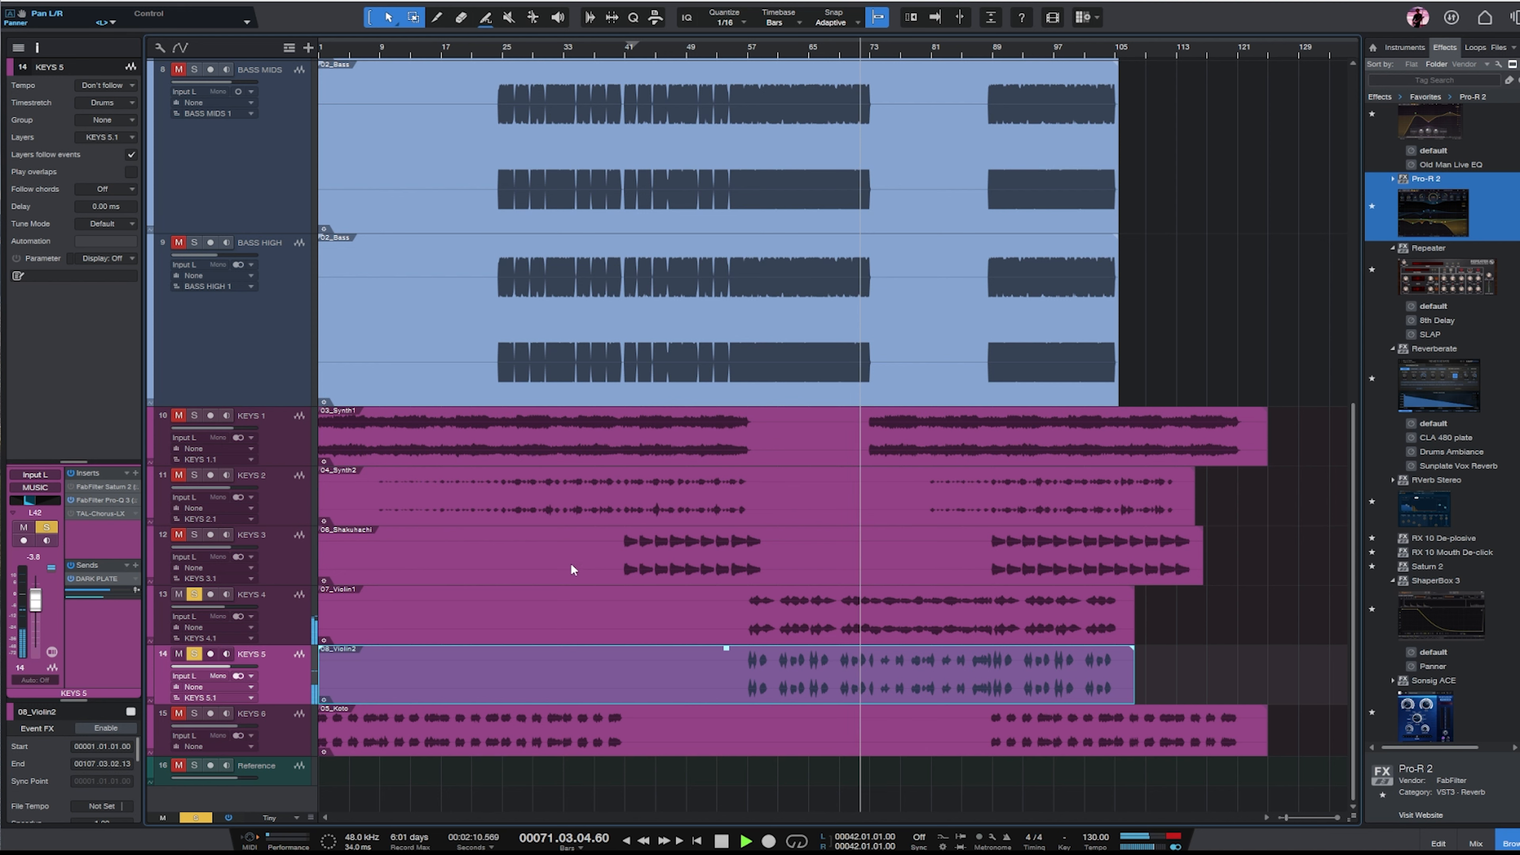
Raise the volume of KEYS 4 slightly against KEYS 5 and stop playback.
left_click(273, 619)
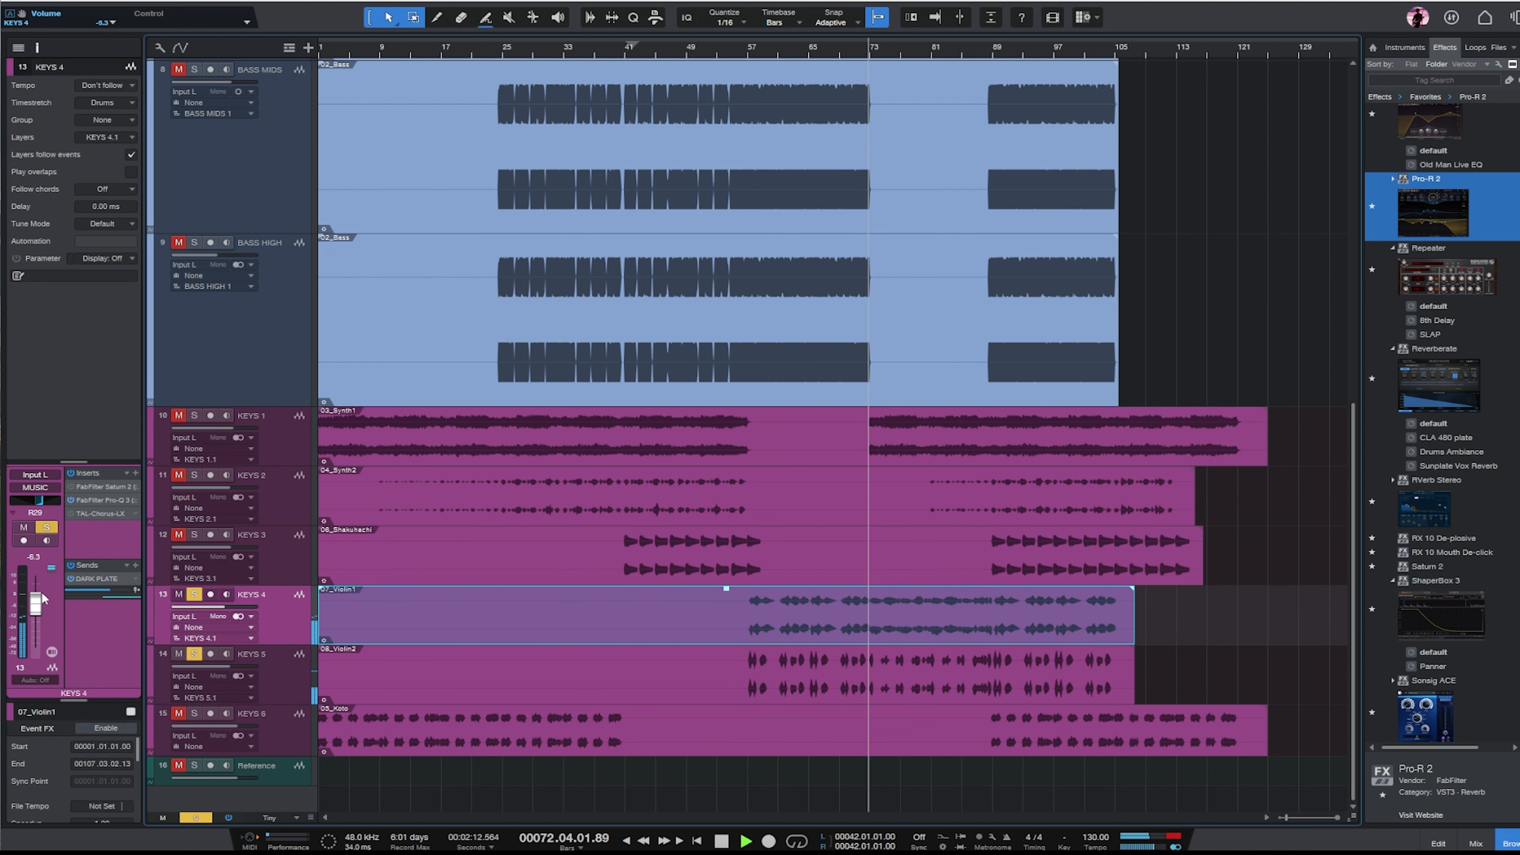
left_click_drag(37, 605, 37, 600)
key("space")
Unmute and solo KEYS 6, and play its first section.
left_click(192, 723)
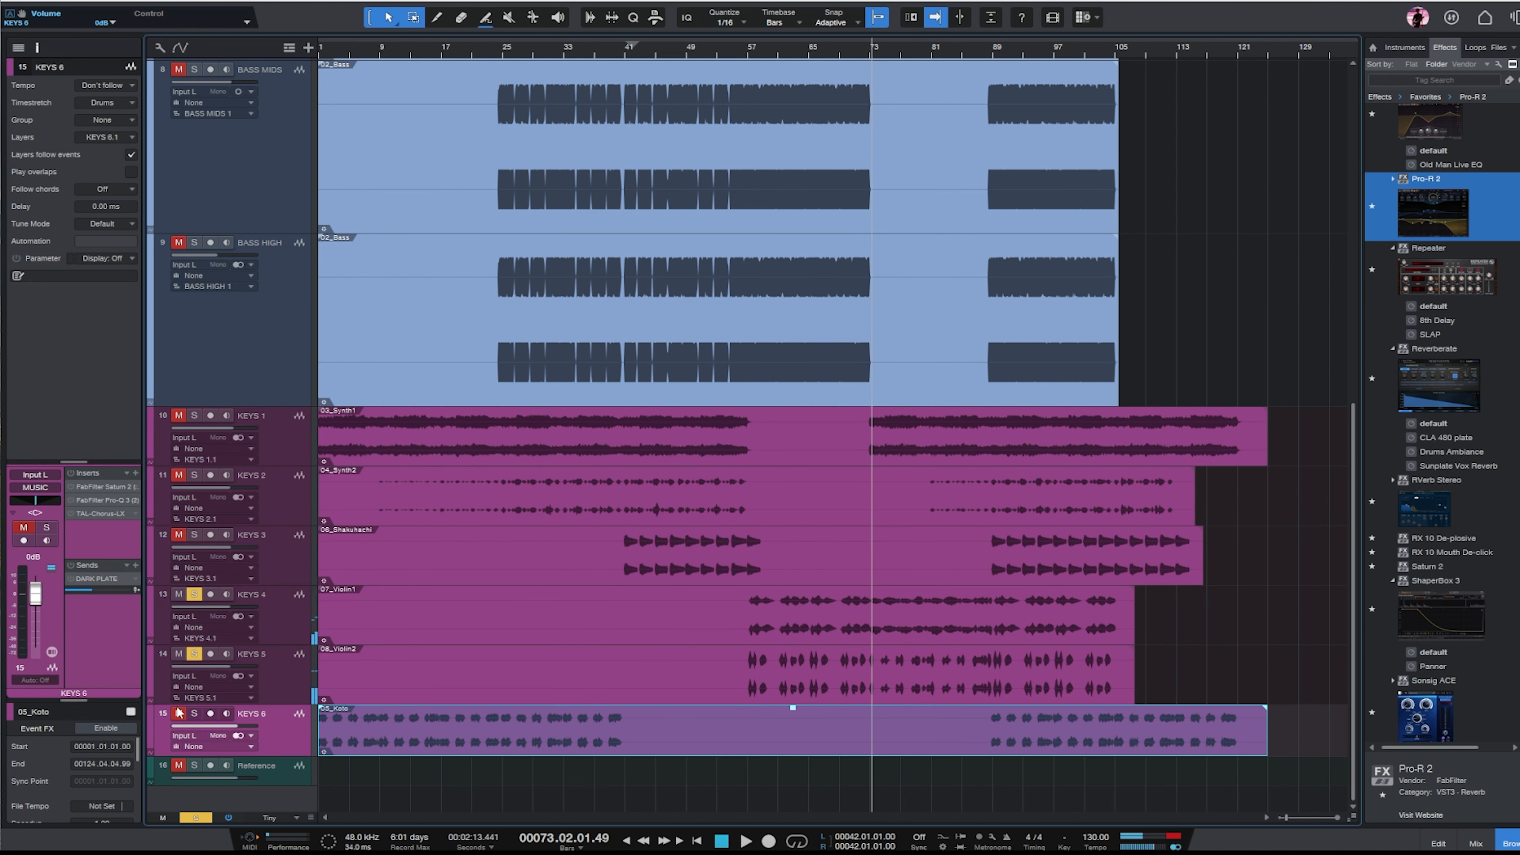
left_click(194, 715)
key("space")
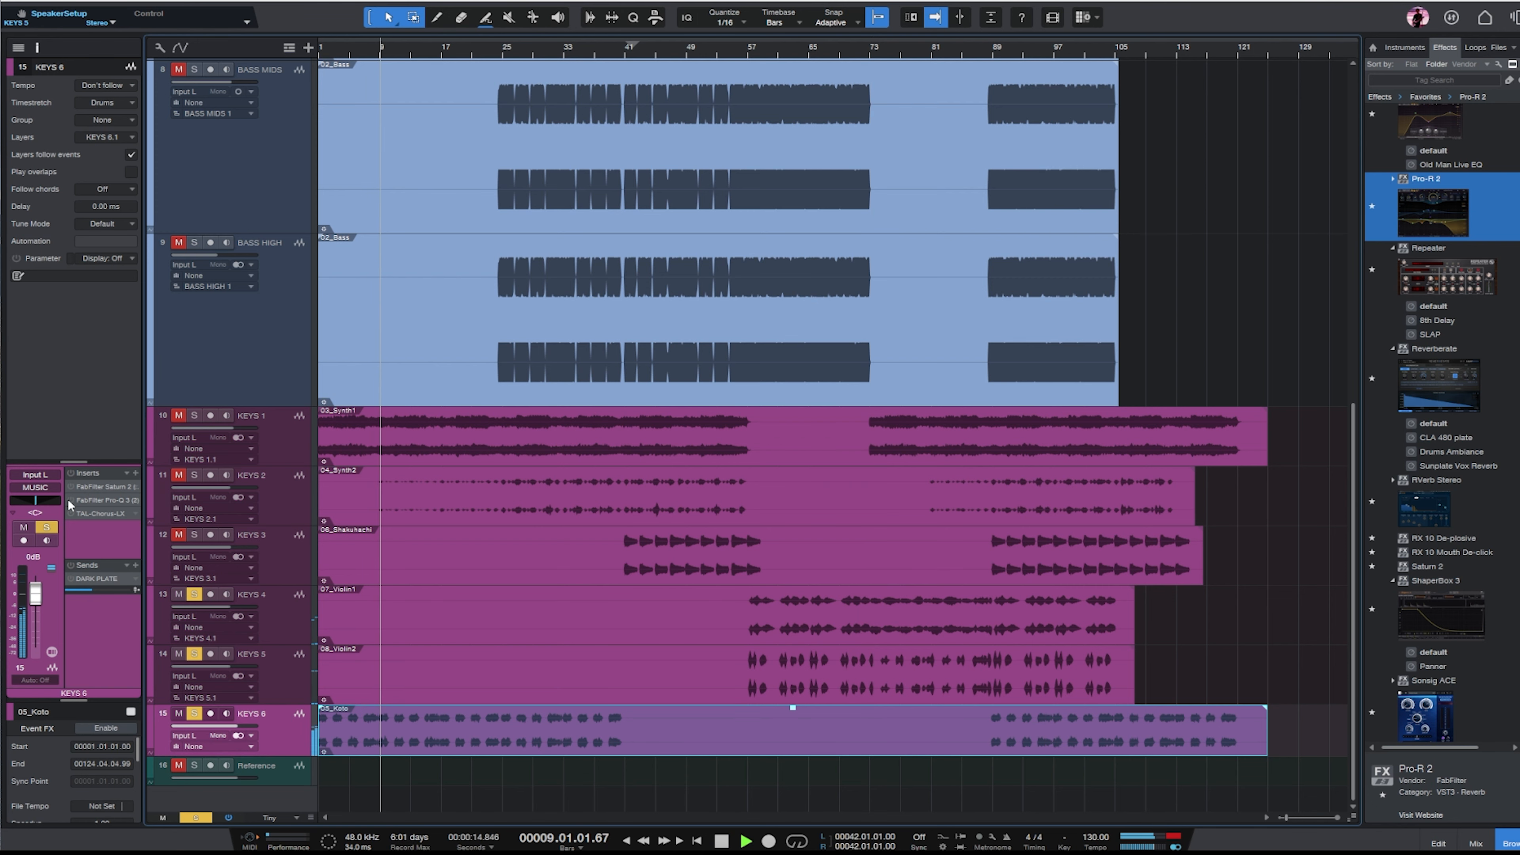
Set the KEYS 6 Pro-Q 3 low cut to about 315 Hz, add a low-mid dip and a cut near 1567 Hz, and close the EQ.
left_click(95, 502)
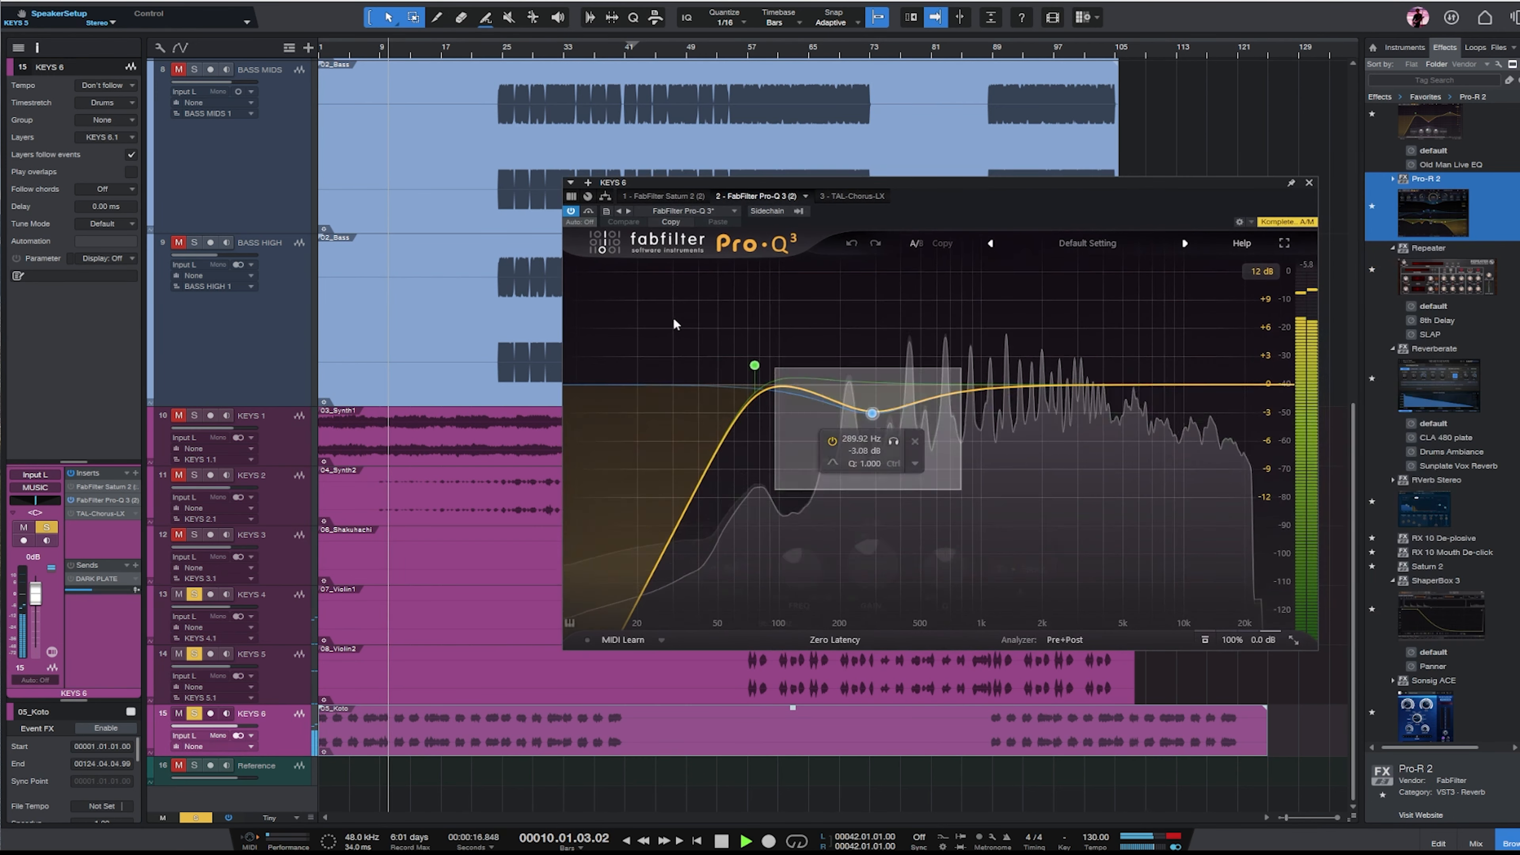
left_click_drag(756, 366, 935, 445)
left_click_drag(904, 367, 880, 384)
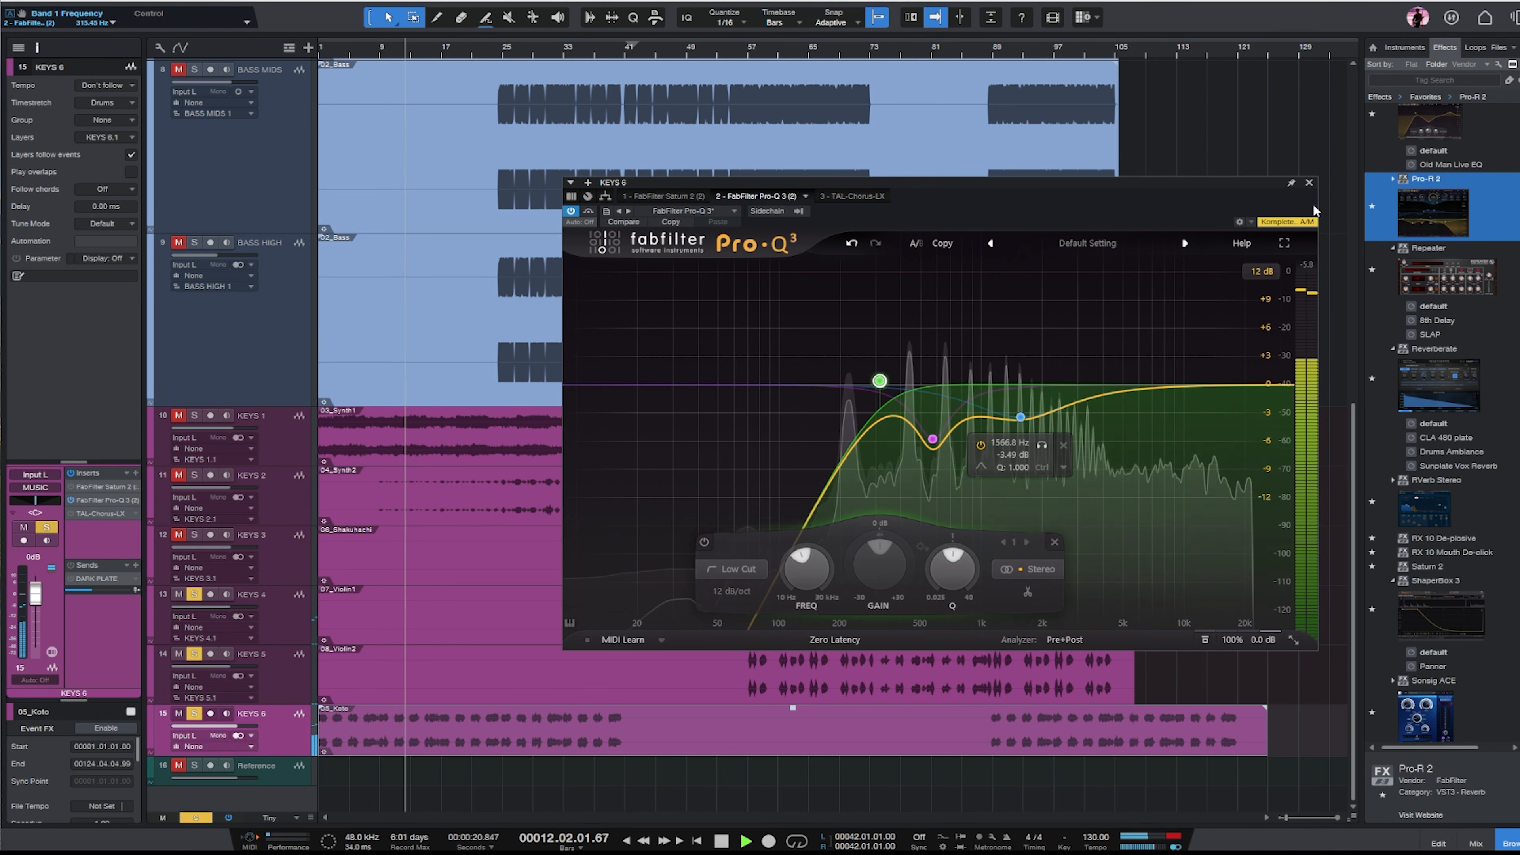
left_click(1310, 171)
left_click(1308, 182)
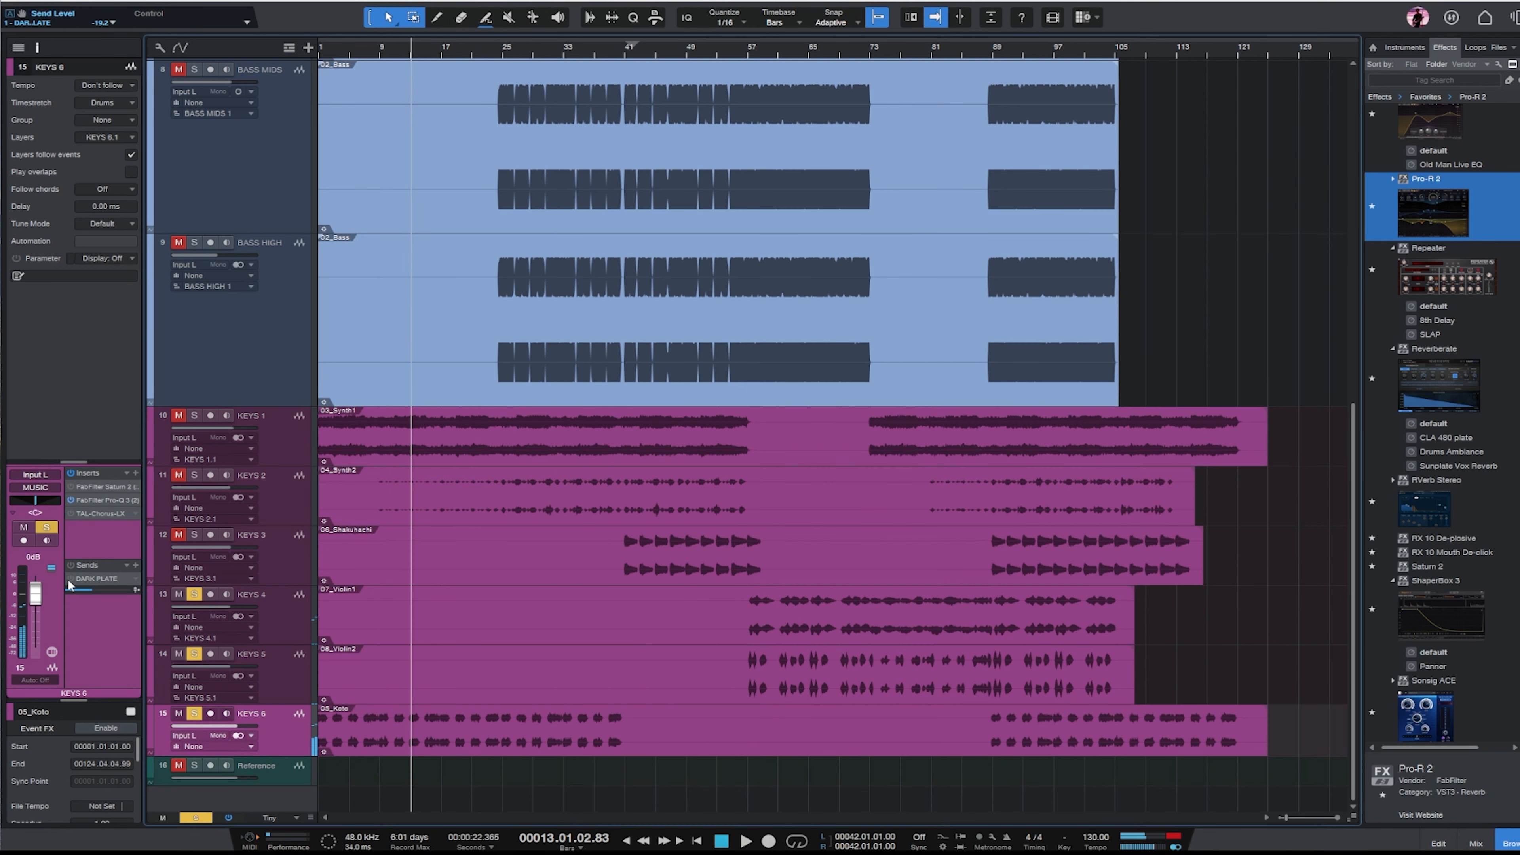
Enable the DARK PLATE send on KEYS 6, add an 8TH DLAY send, and audition the result.
left_click(135, 566)
left_click(163, 580)
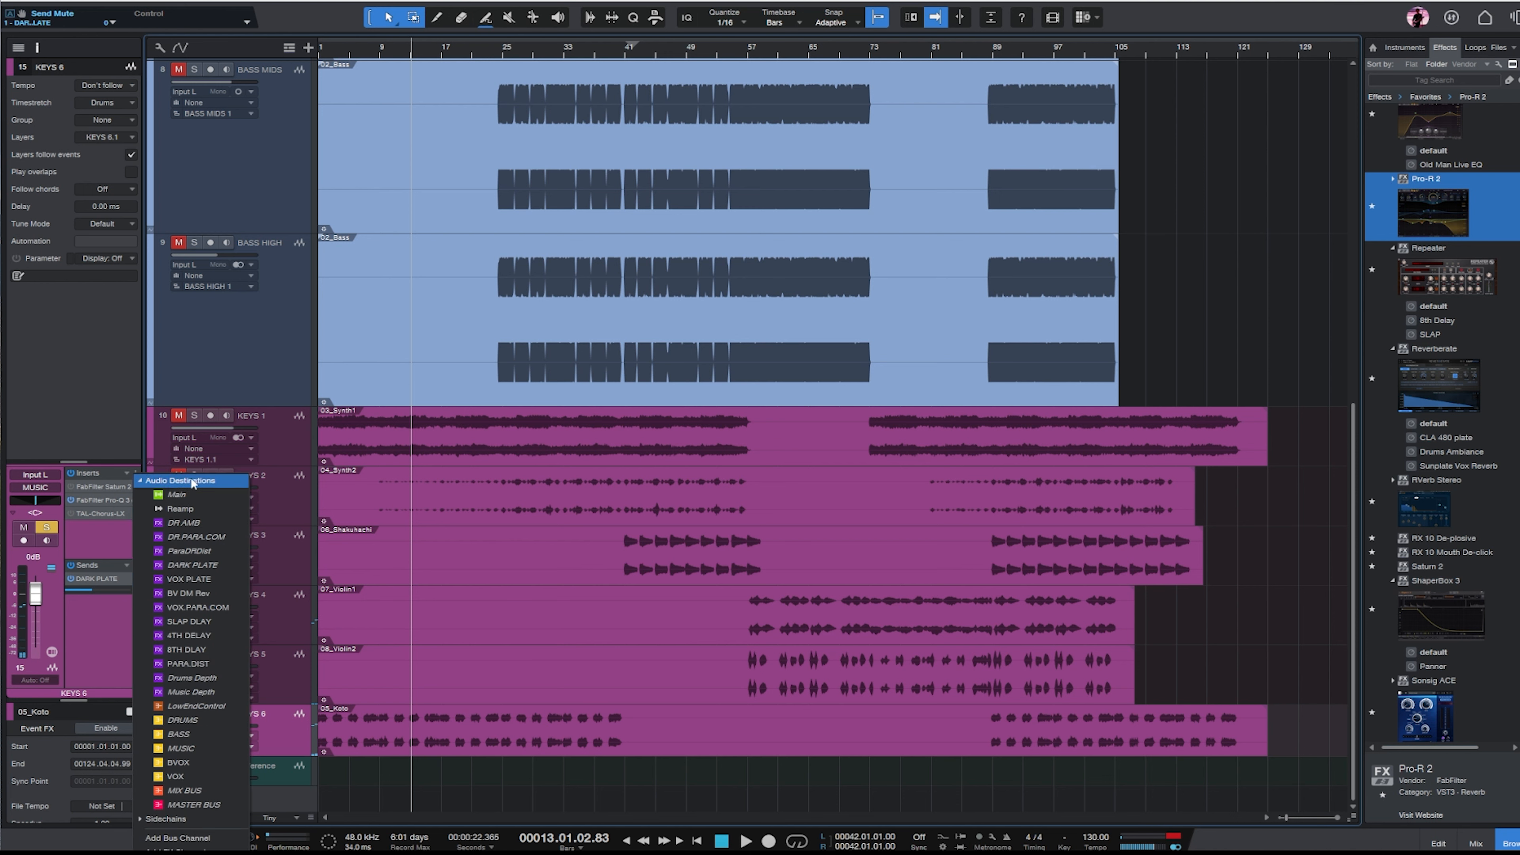
left_click(189, 648)
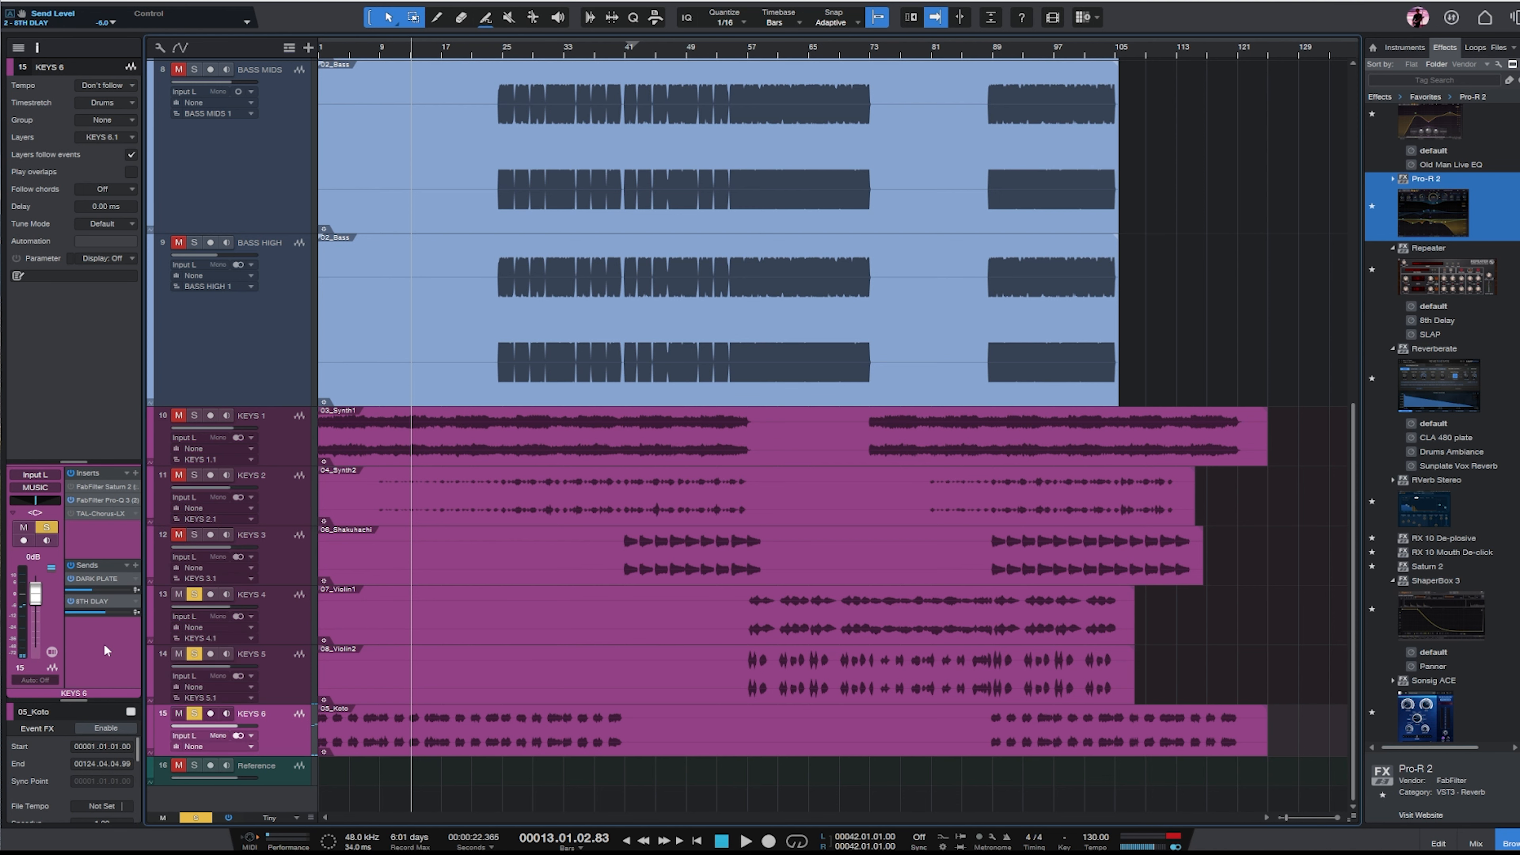
key("space")
key("space")
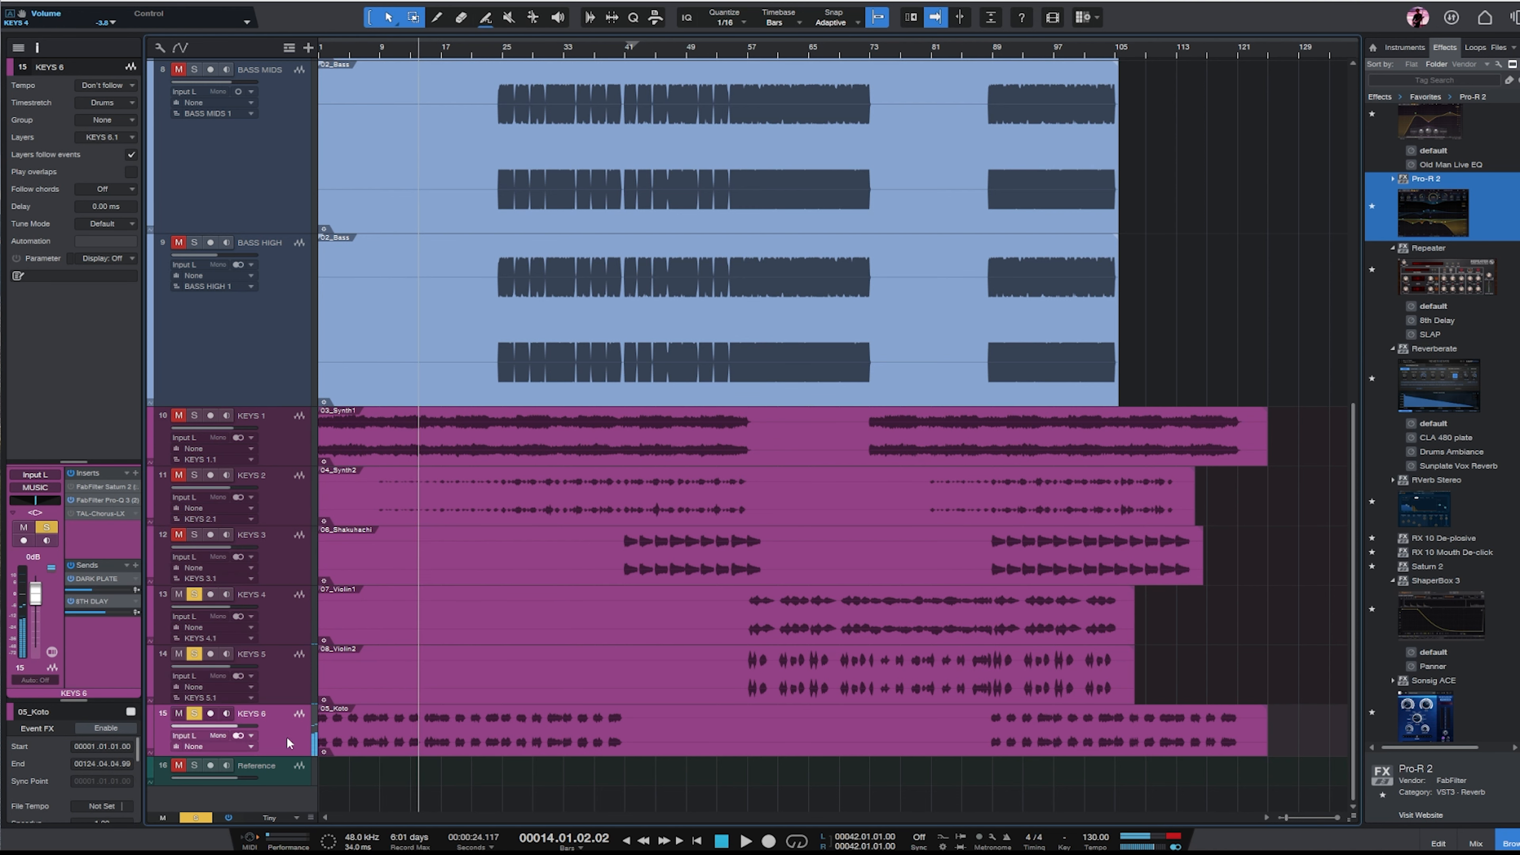
Clear all solos, open the mixer at the bus channels, and play the full mix with the MUSIC bus selected.
left_click(197, 817)
left_click(281, 662)
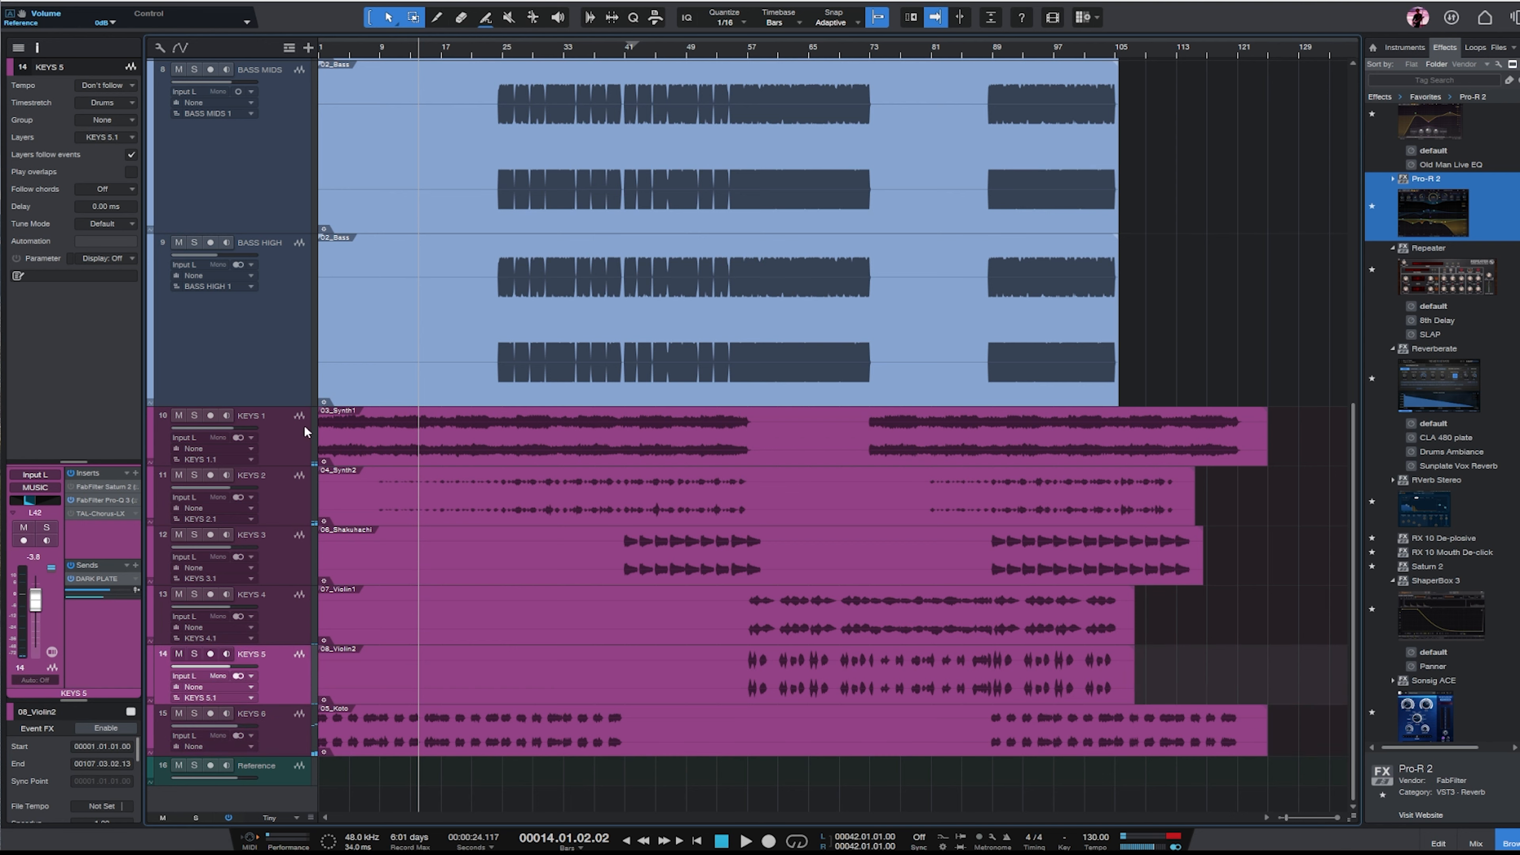
key("F3")
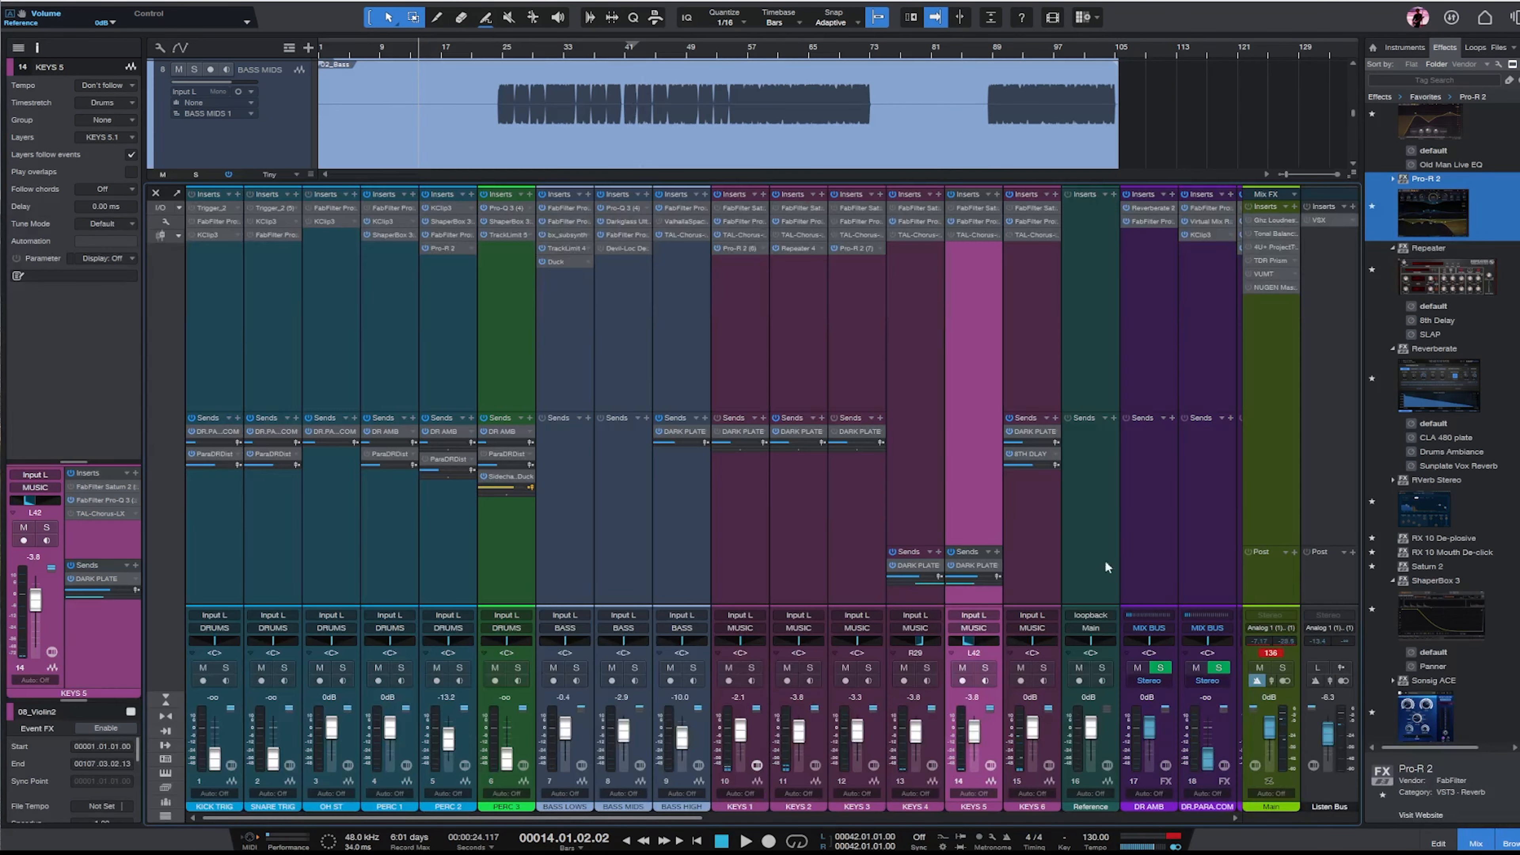
left_click_drag(593, 818, 1117, 818)
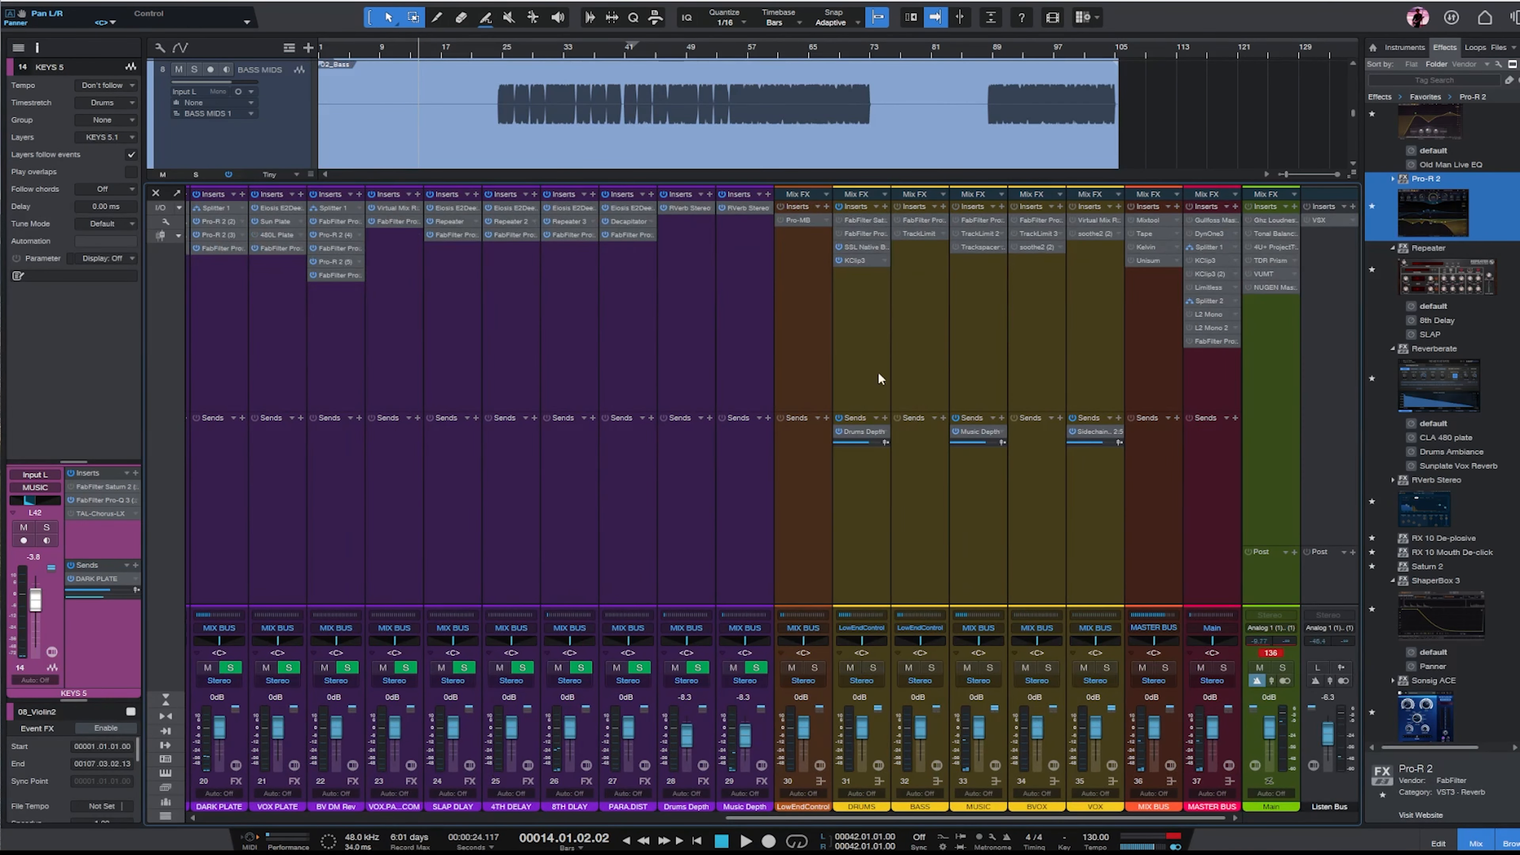
left_click(925, 309)
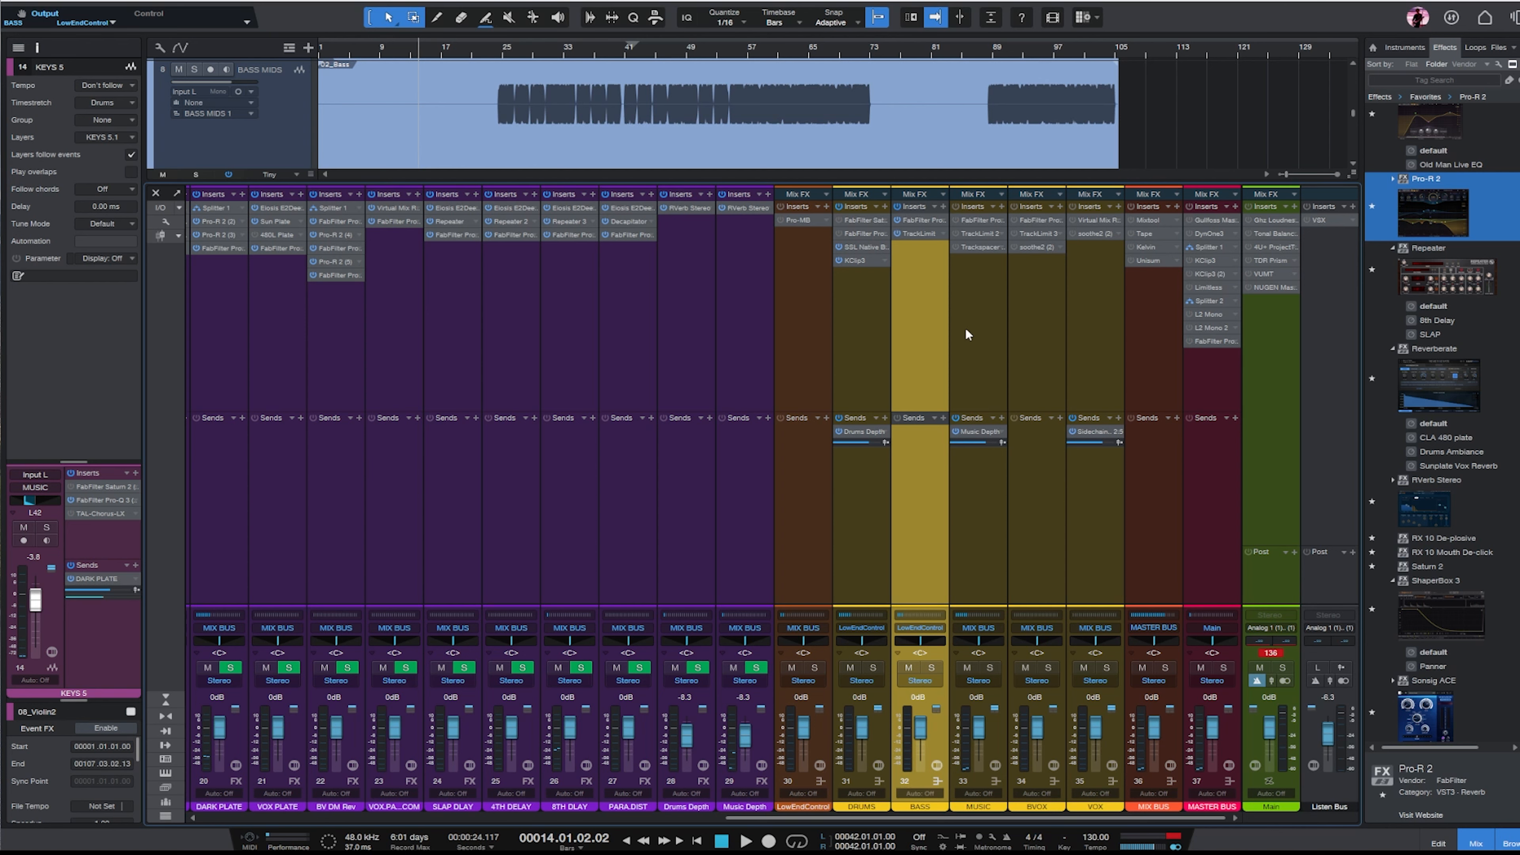
left_click(982, 489)
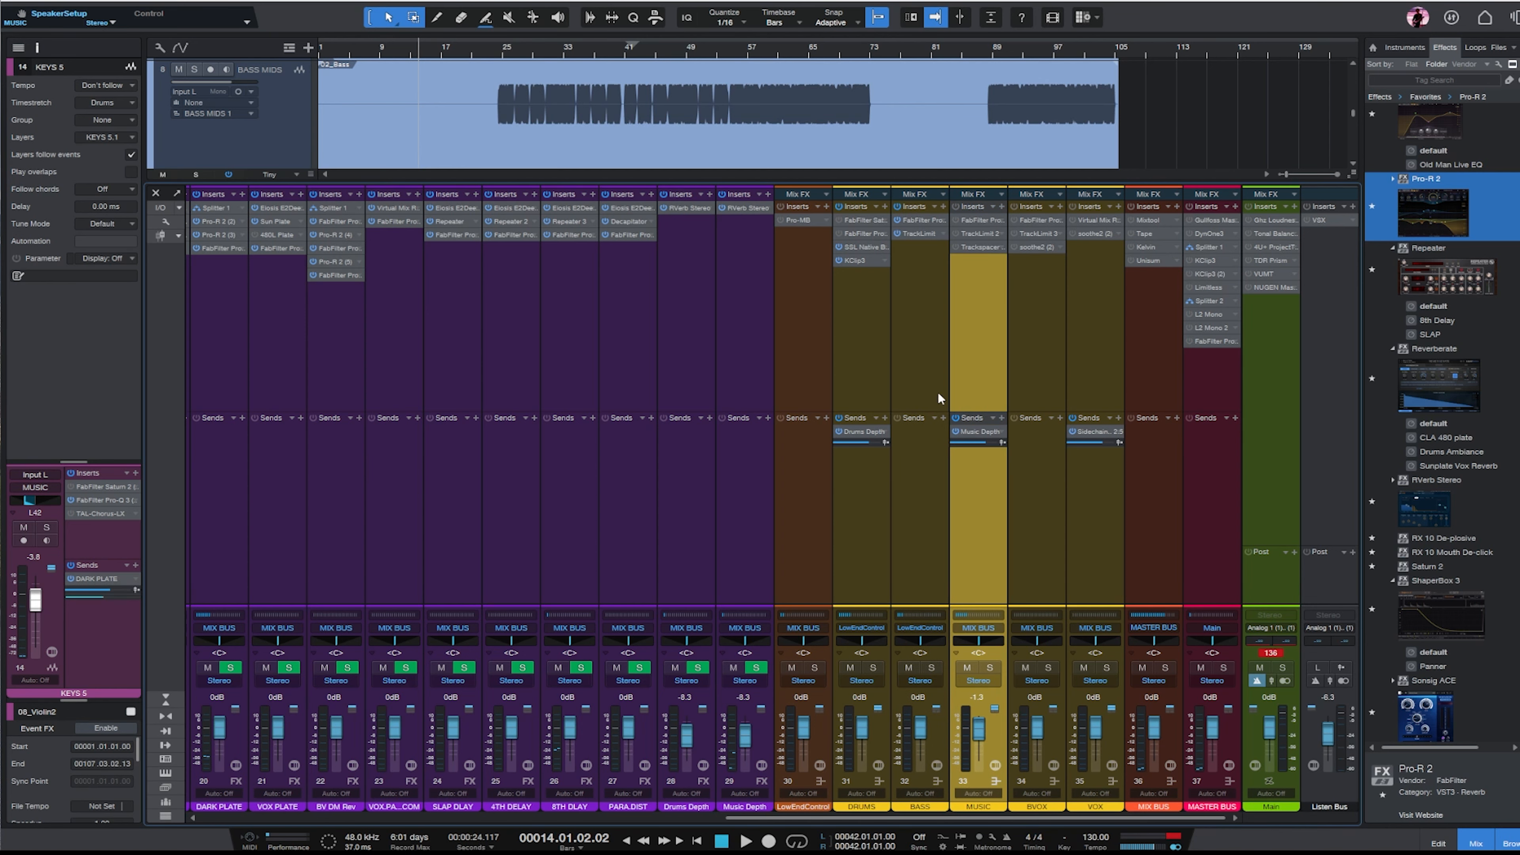
key("space")
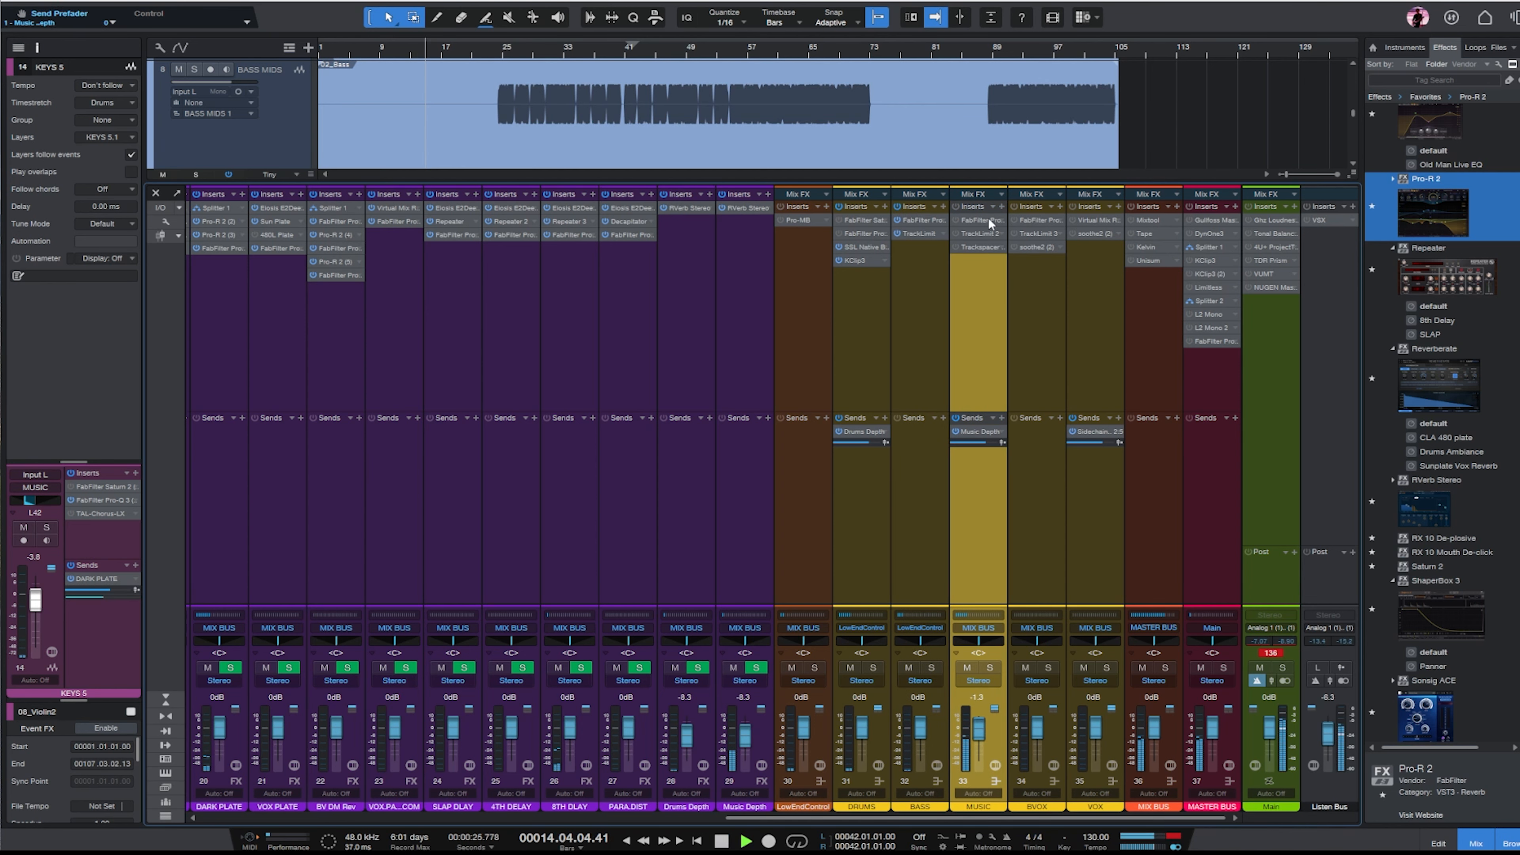
Remove the BVOX and VOX bus channels from the mixer.
left_click(1041, 299)
left_click(1076, 320, "shift")
right_click(1026, 337)
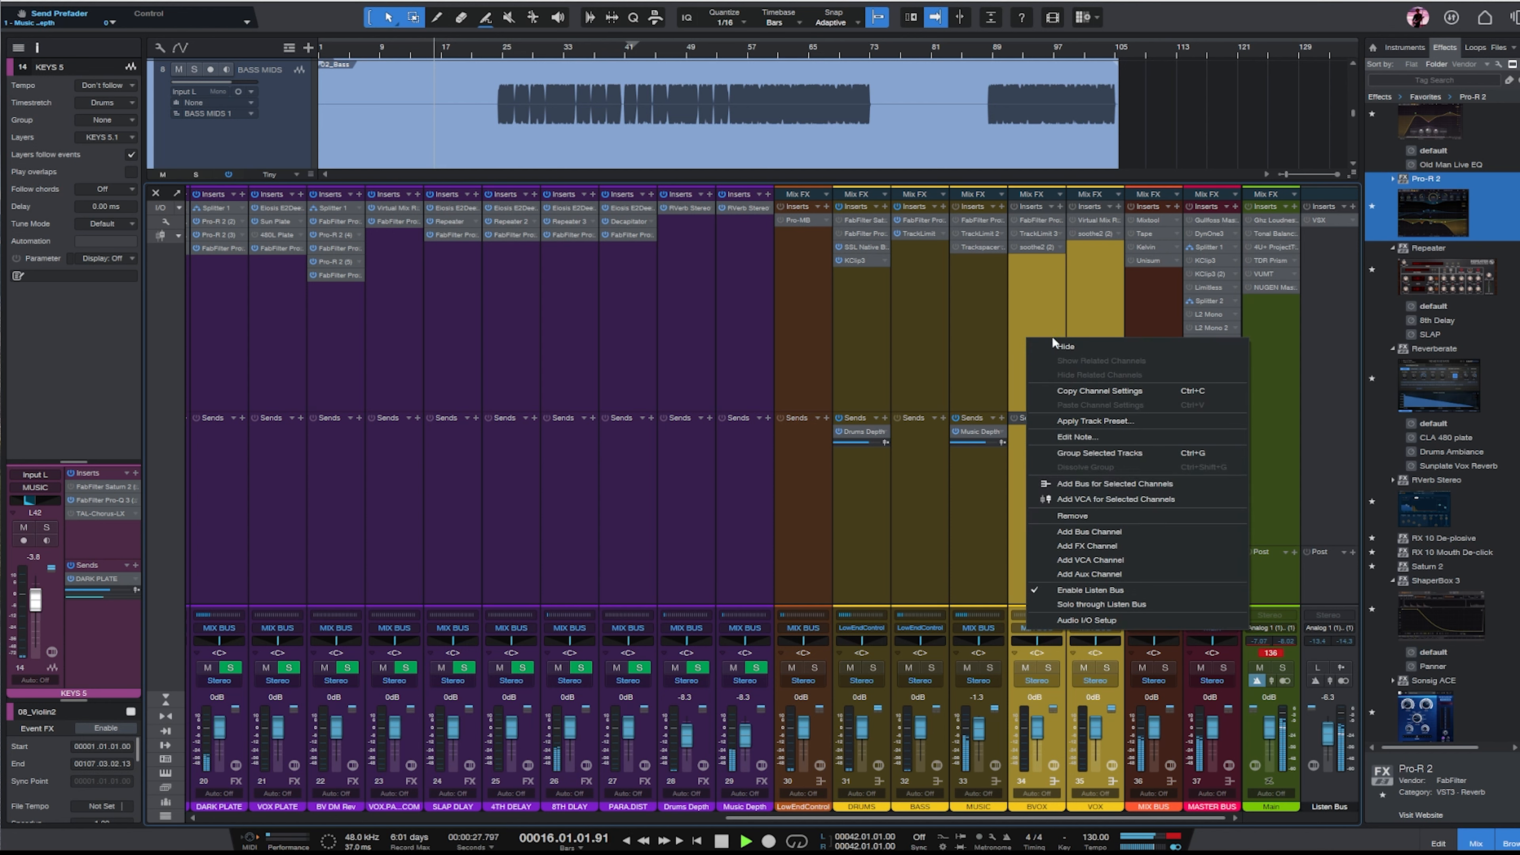
left_click(1096, 516)
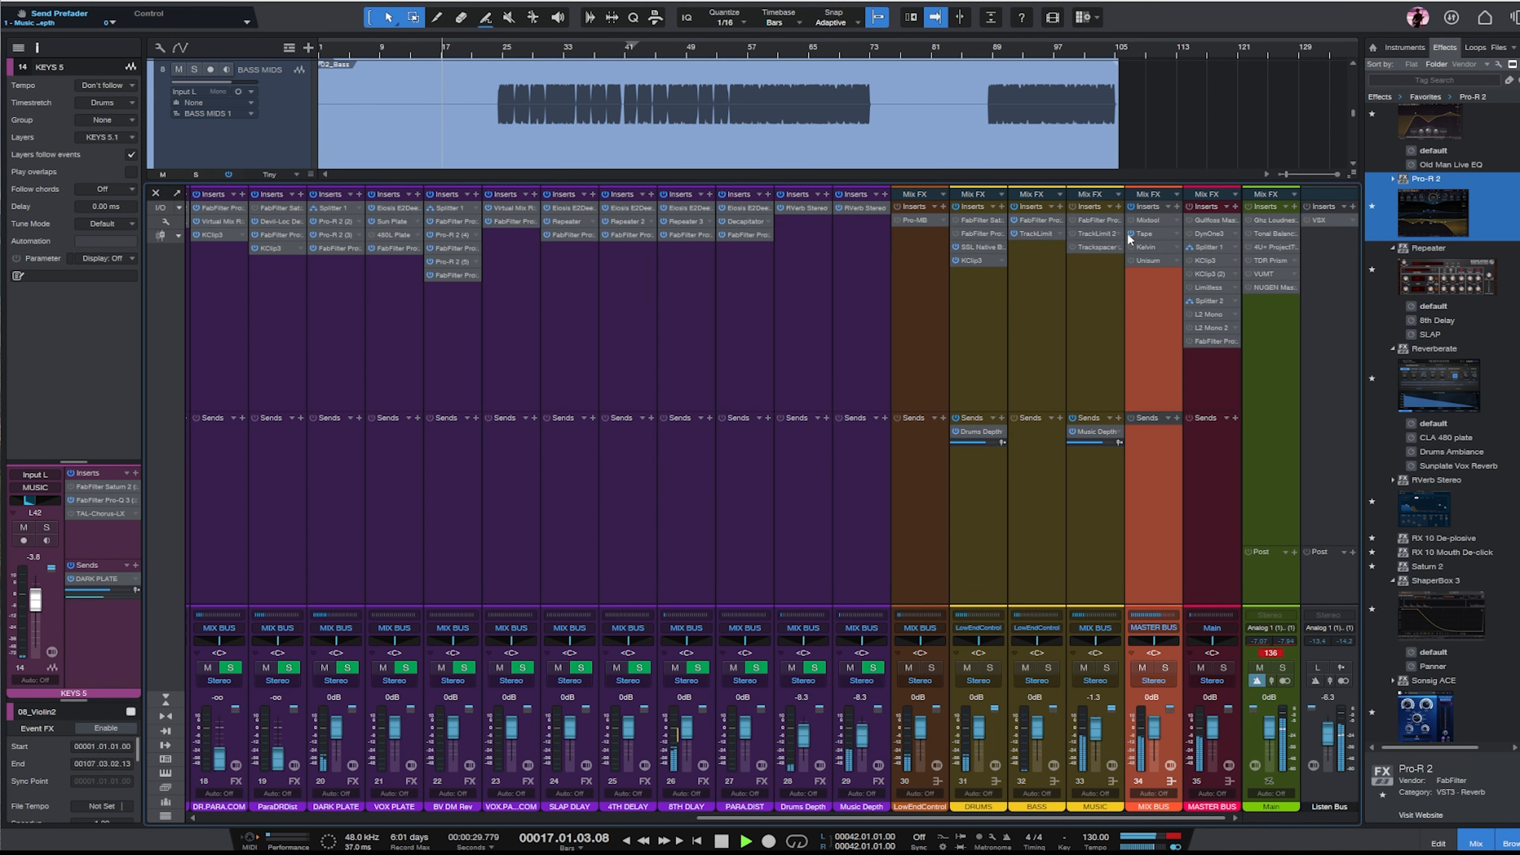
Enable Unisum on the MIX BUS and set its threshold to about -3.91 dB.
double_click(1152, 265)
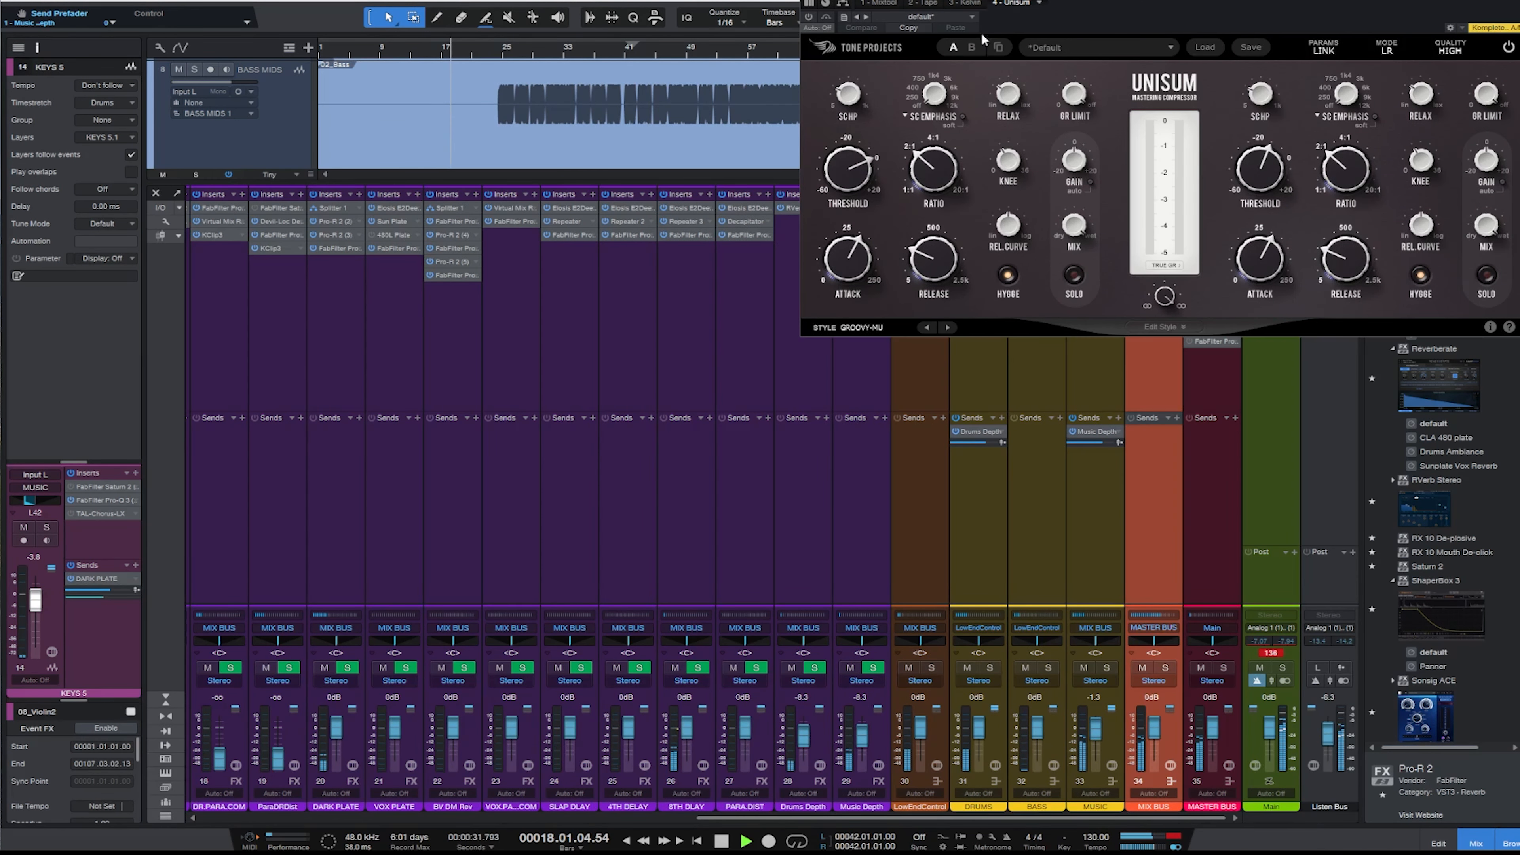
left_click(808, 18)
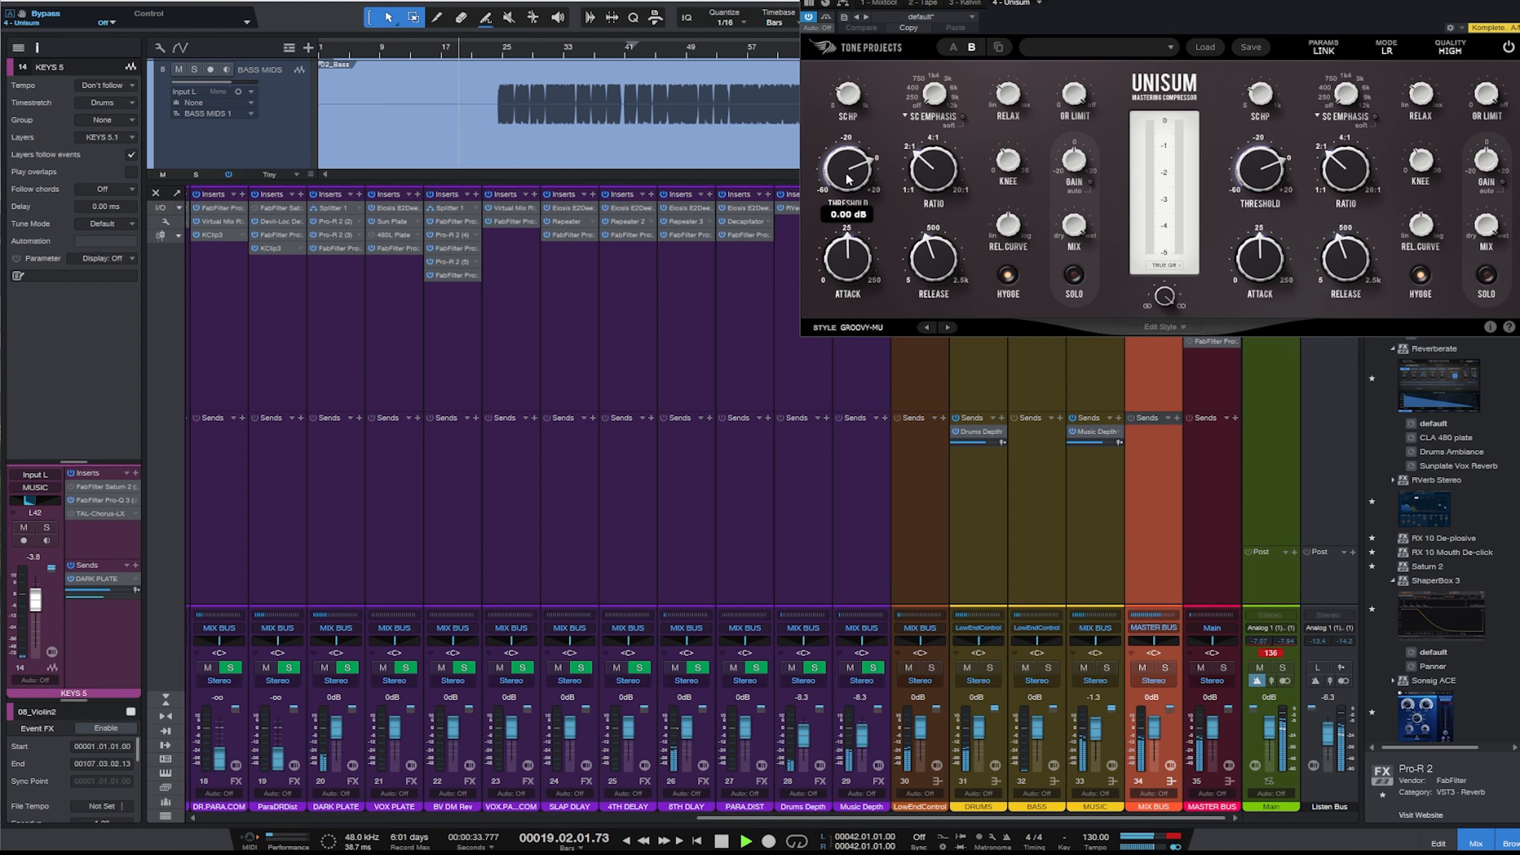
left_click_drag(846, 178, 853, 191)
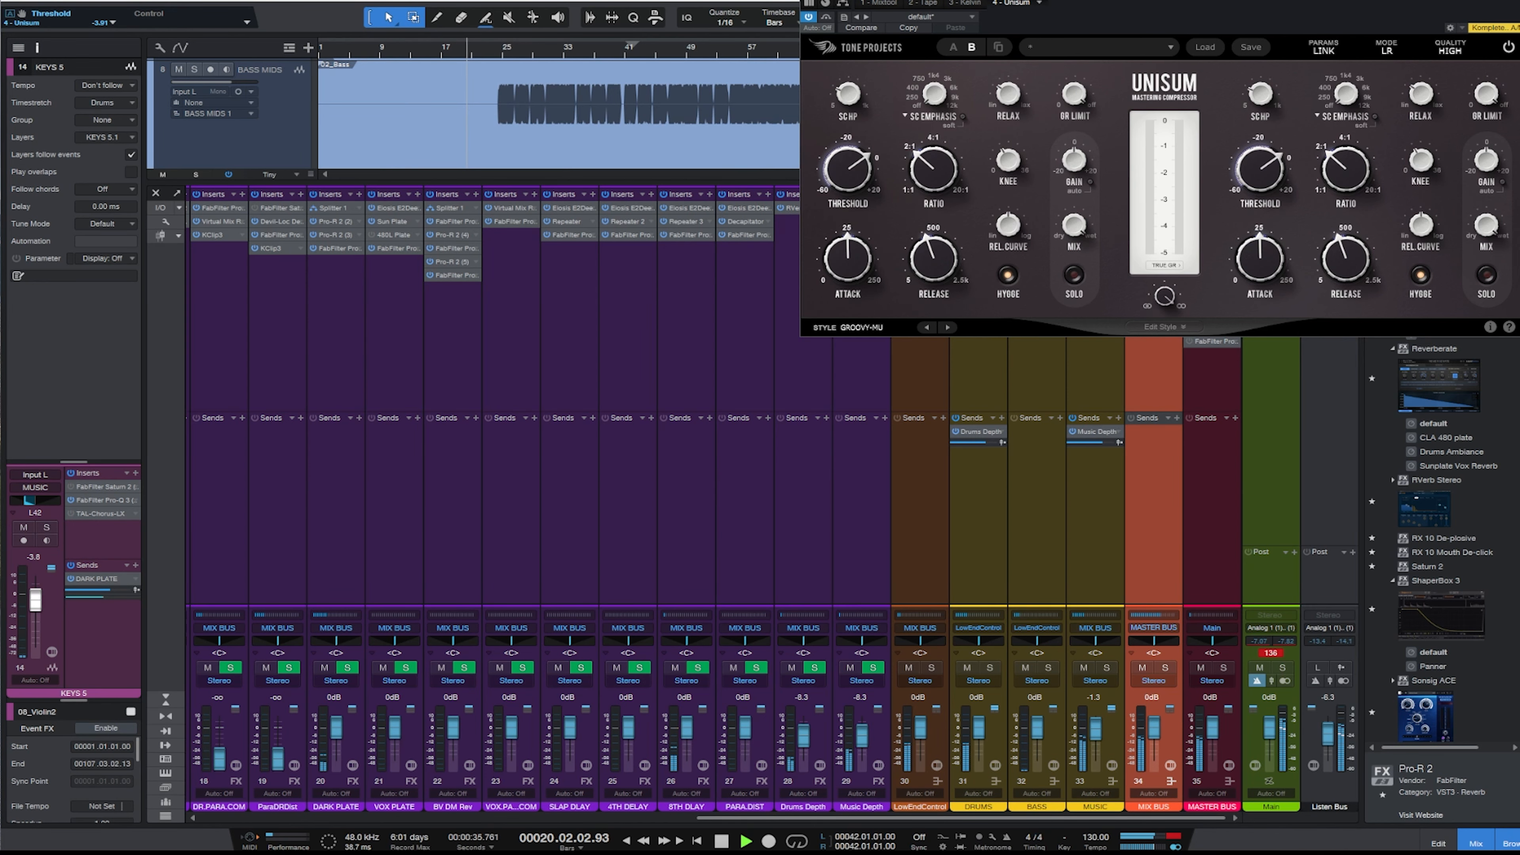
left_click_drag(1412, 2, 1171, 102)
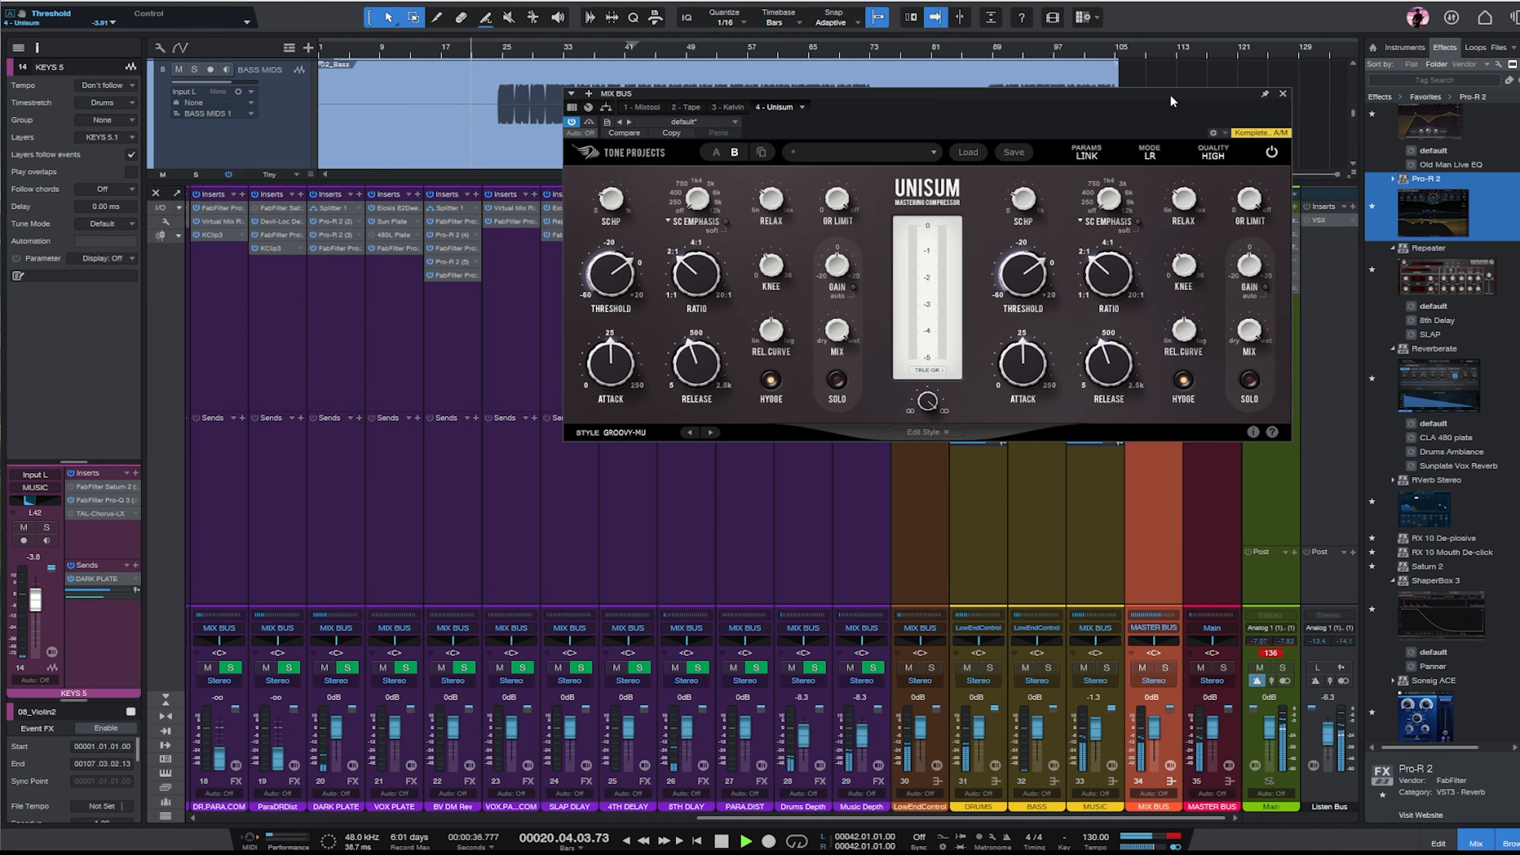
left_click(1281, 94)
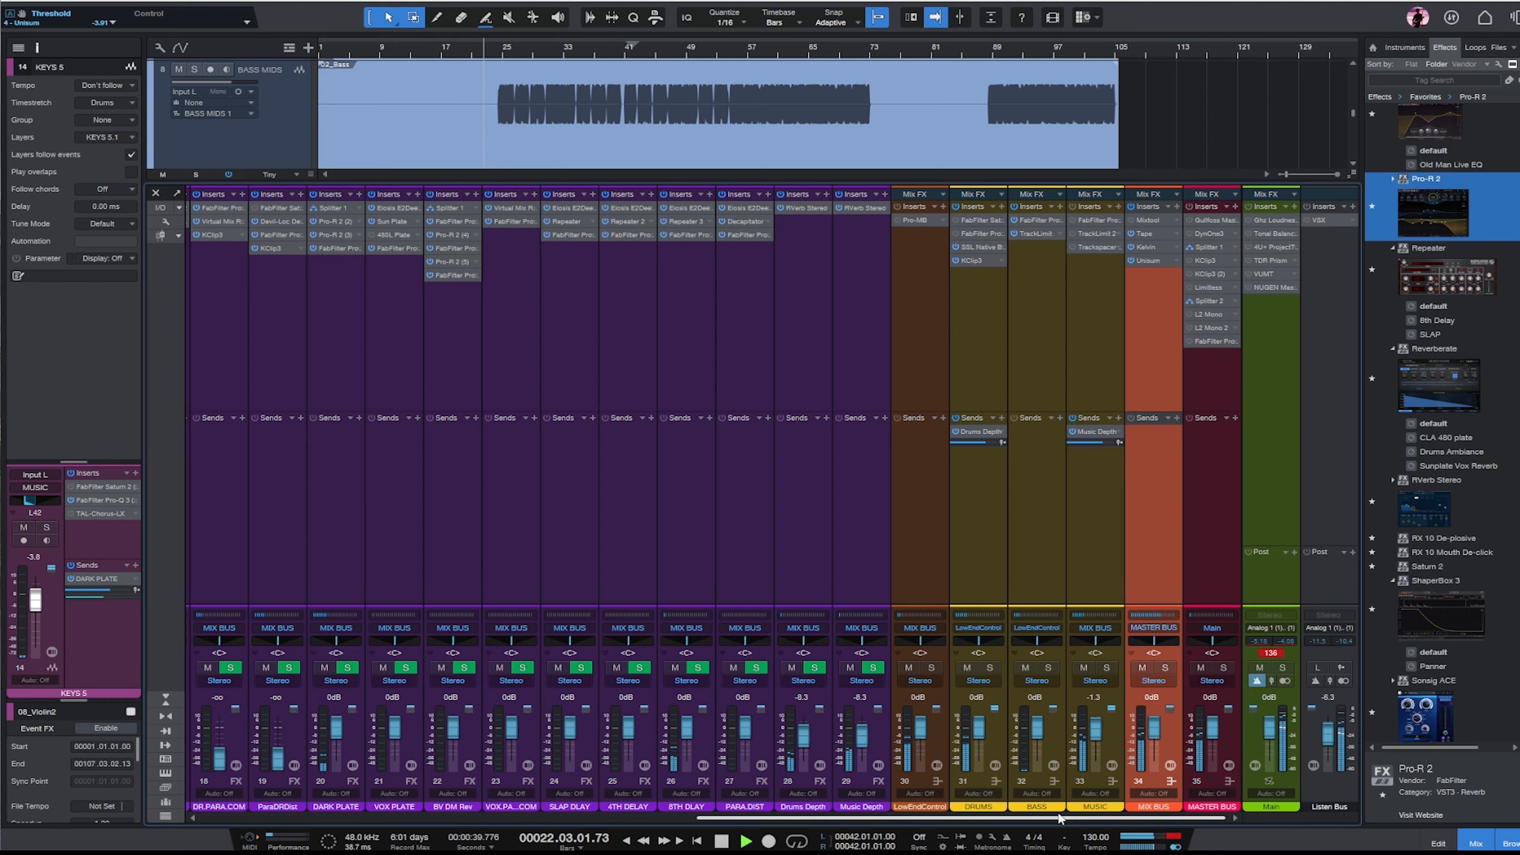
Rebalance the keys faders with KEYS 1 at -7.1 dB and KEYS 2 at -5.4 dB, checking TrackLimit 2 on the MUSIC bus.
left_click_drag(1059, 818, 646, 818)
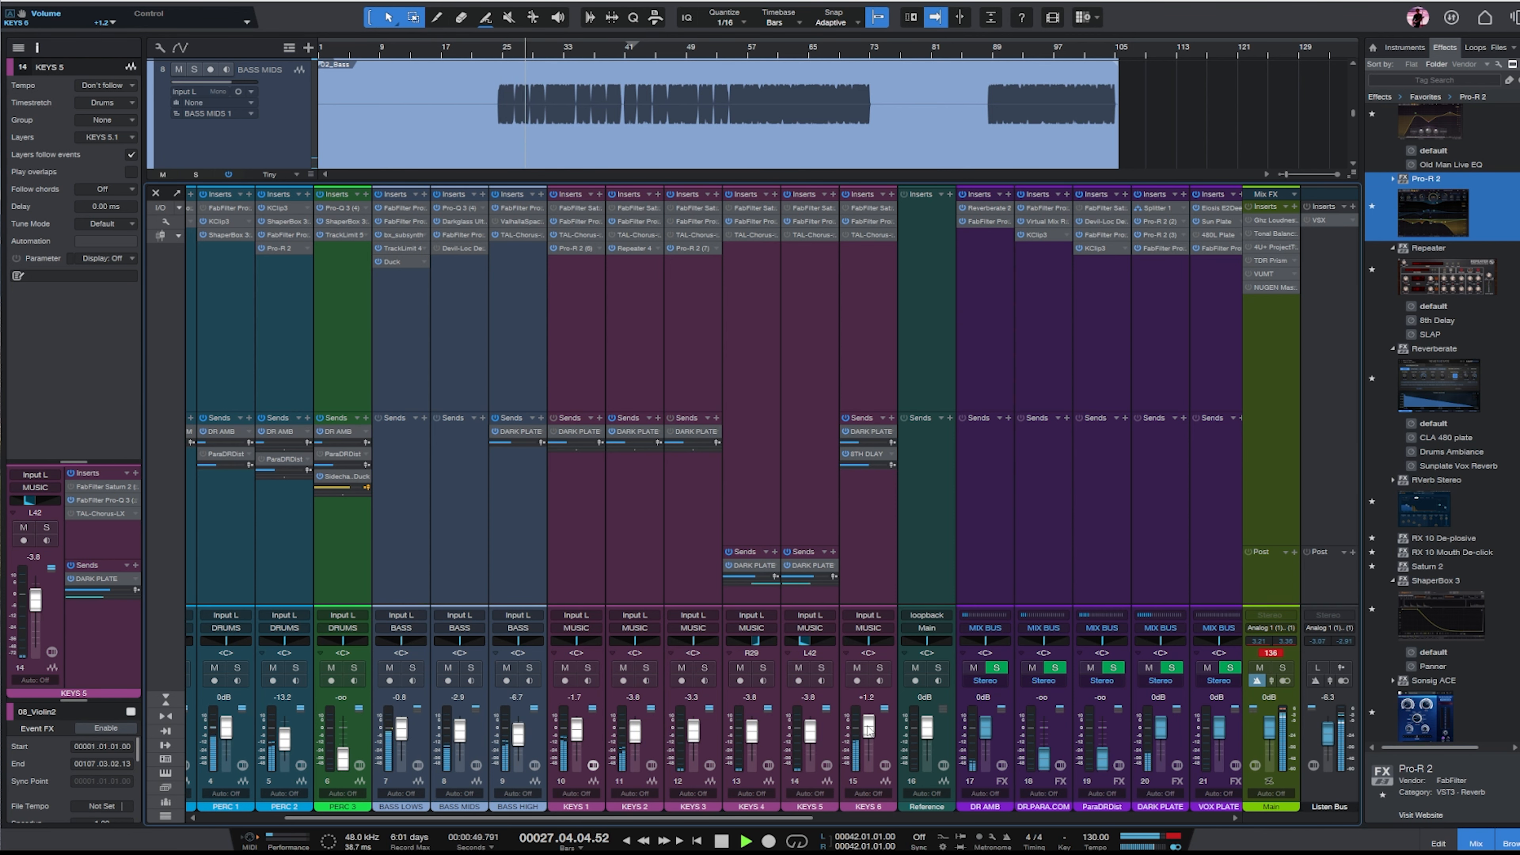
left_click_drag(777, 818, 1444, 790)
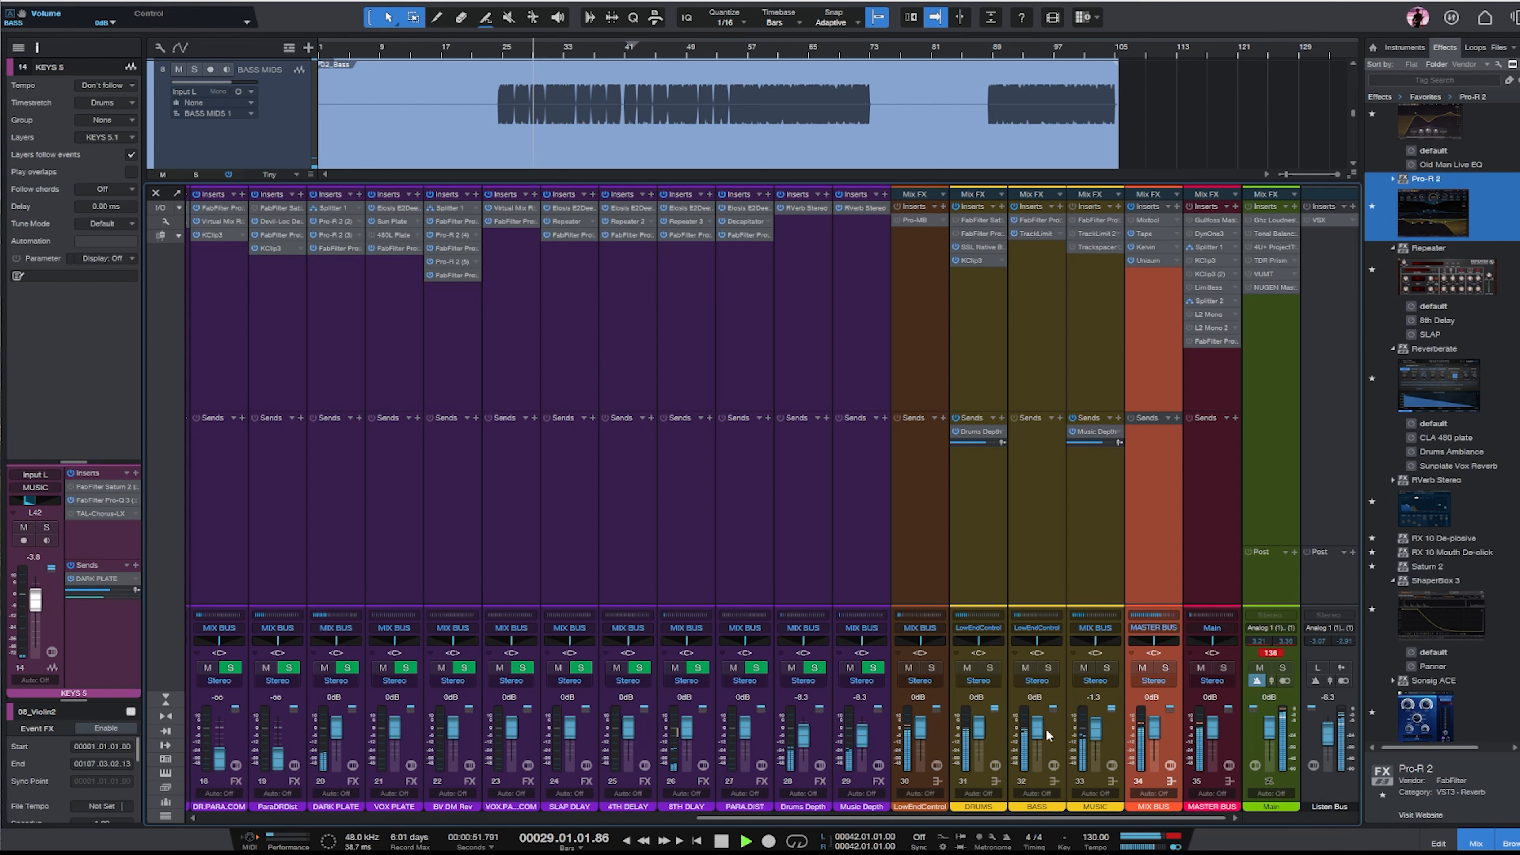
left_click(1092, 315)
double_click(1088, 232)
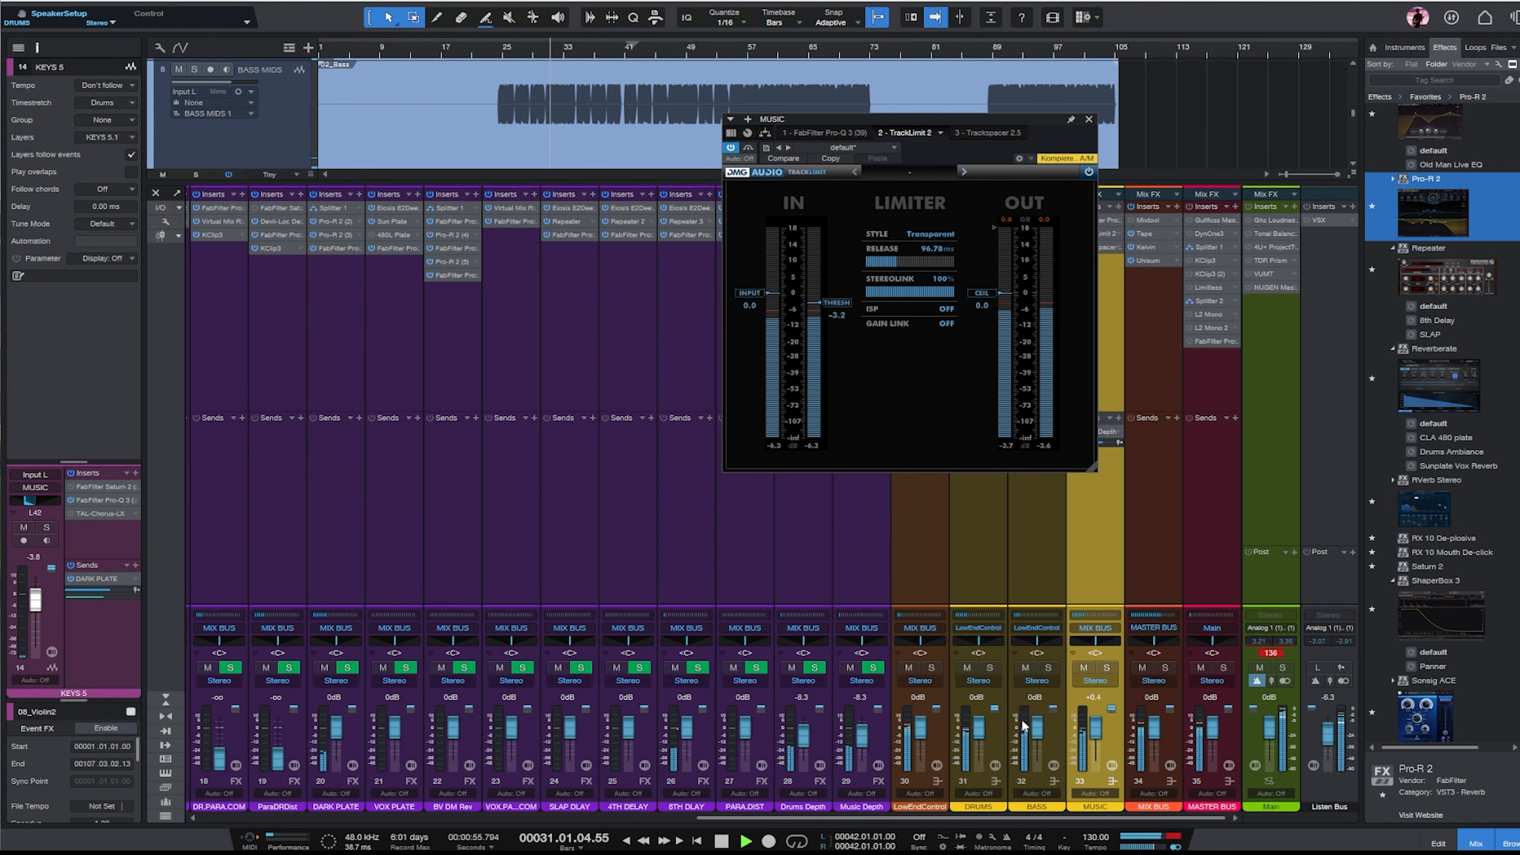
left_click_drag(1033, 819, 697, 832)
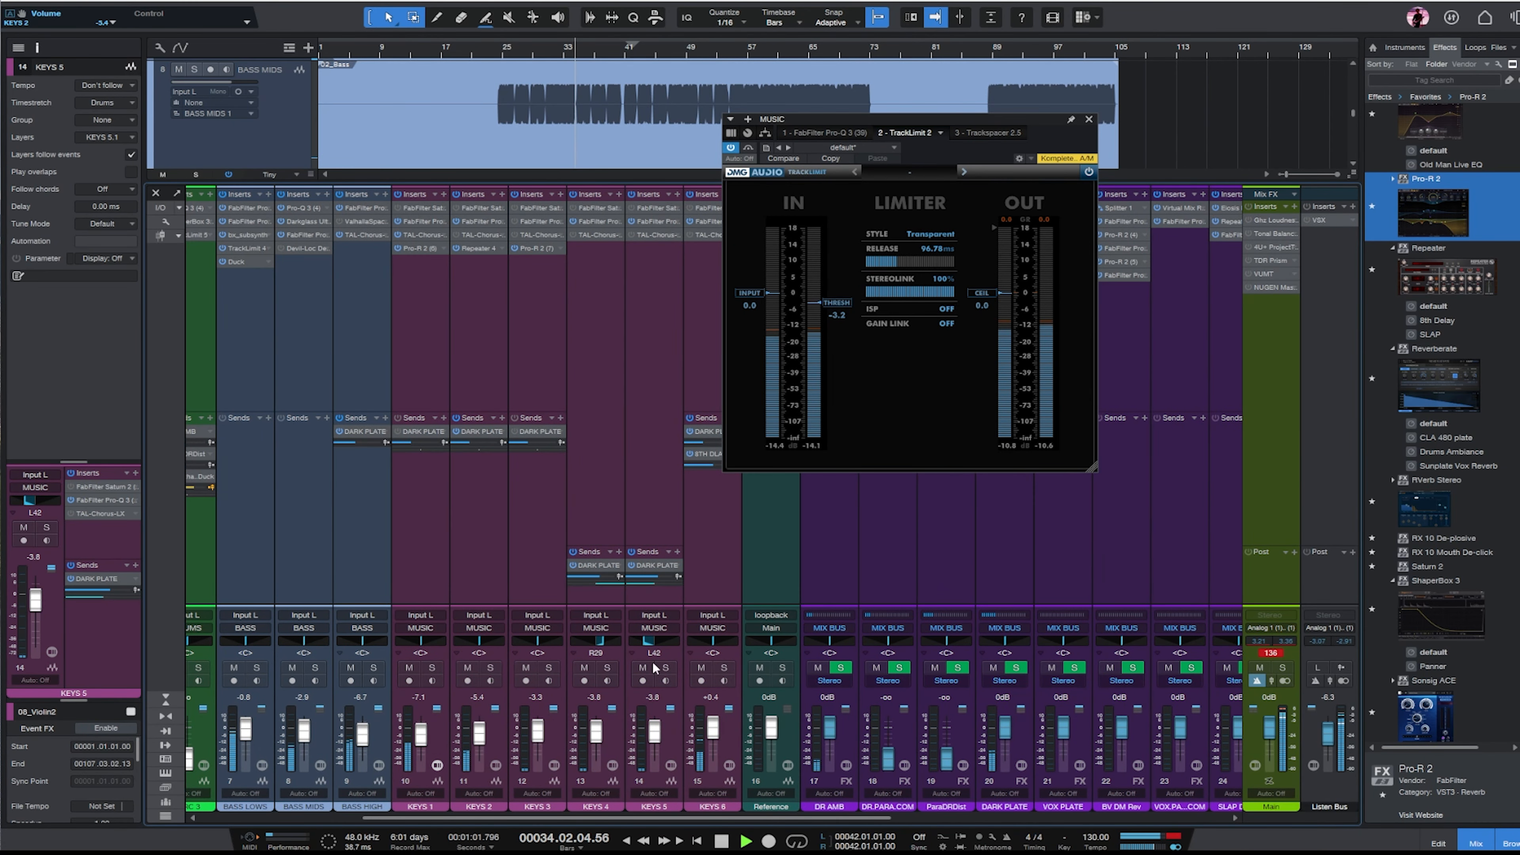
left_click(1087, 120)
Solo KEYS 6, insert ShaperBox 3 on it, and replace its Volume shaper with a Pan shaper.
left_click(723, 668)
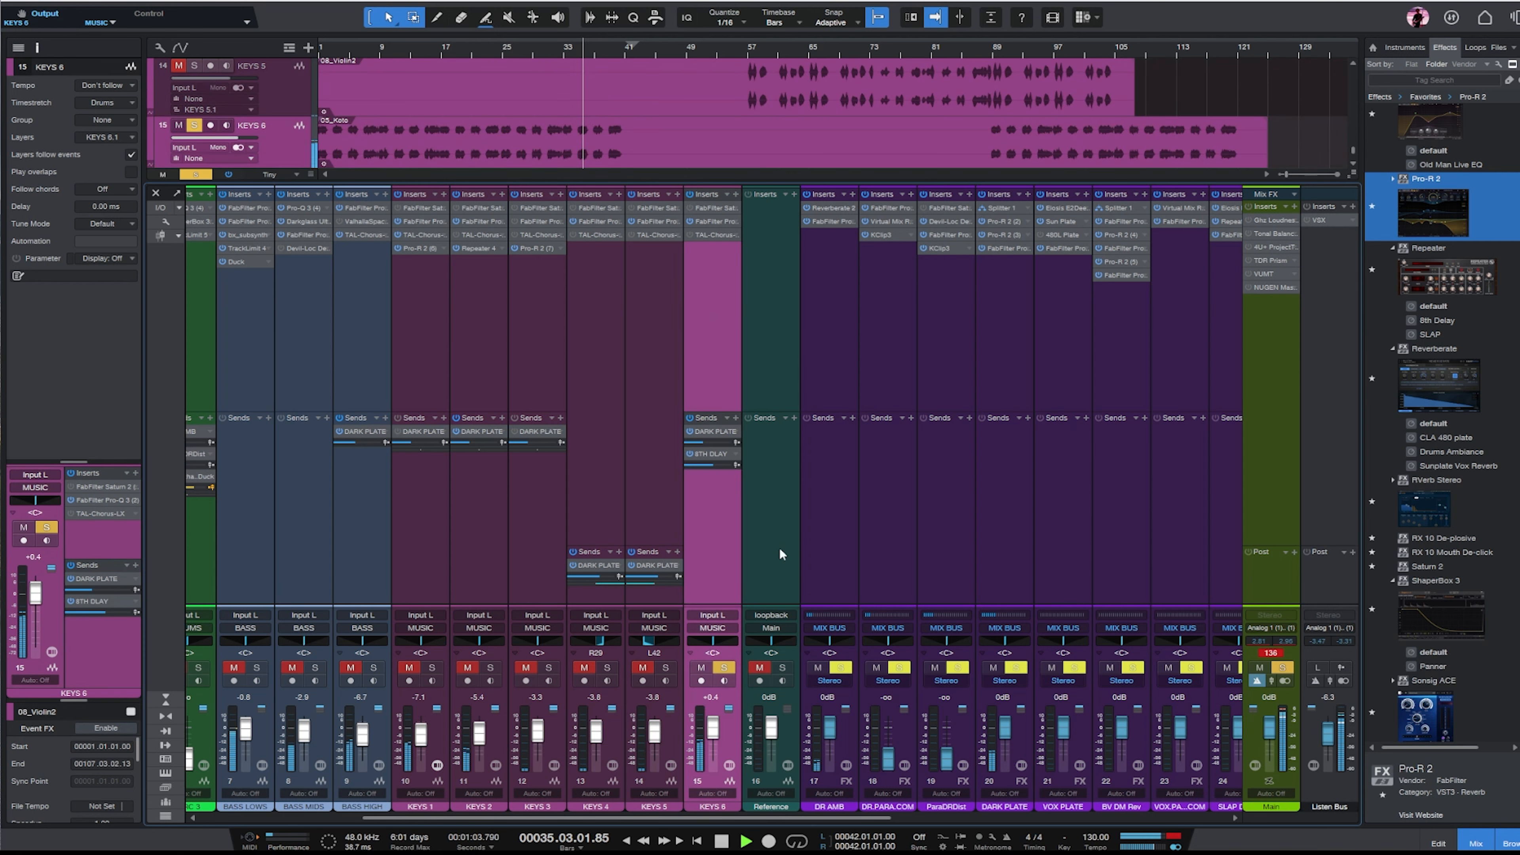
left_click_drag(1449, 608, 715, 303)
left_click(453, 54)
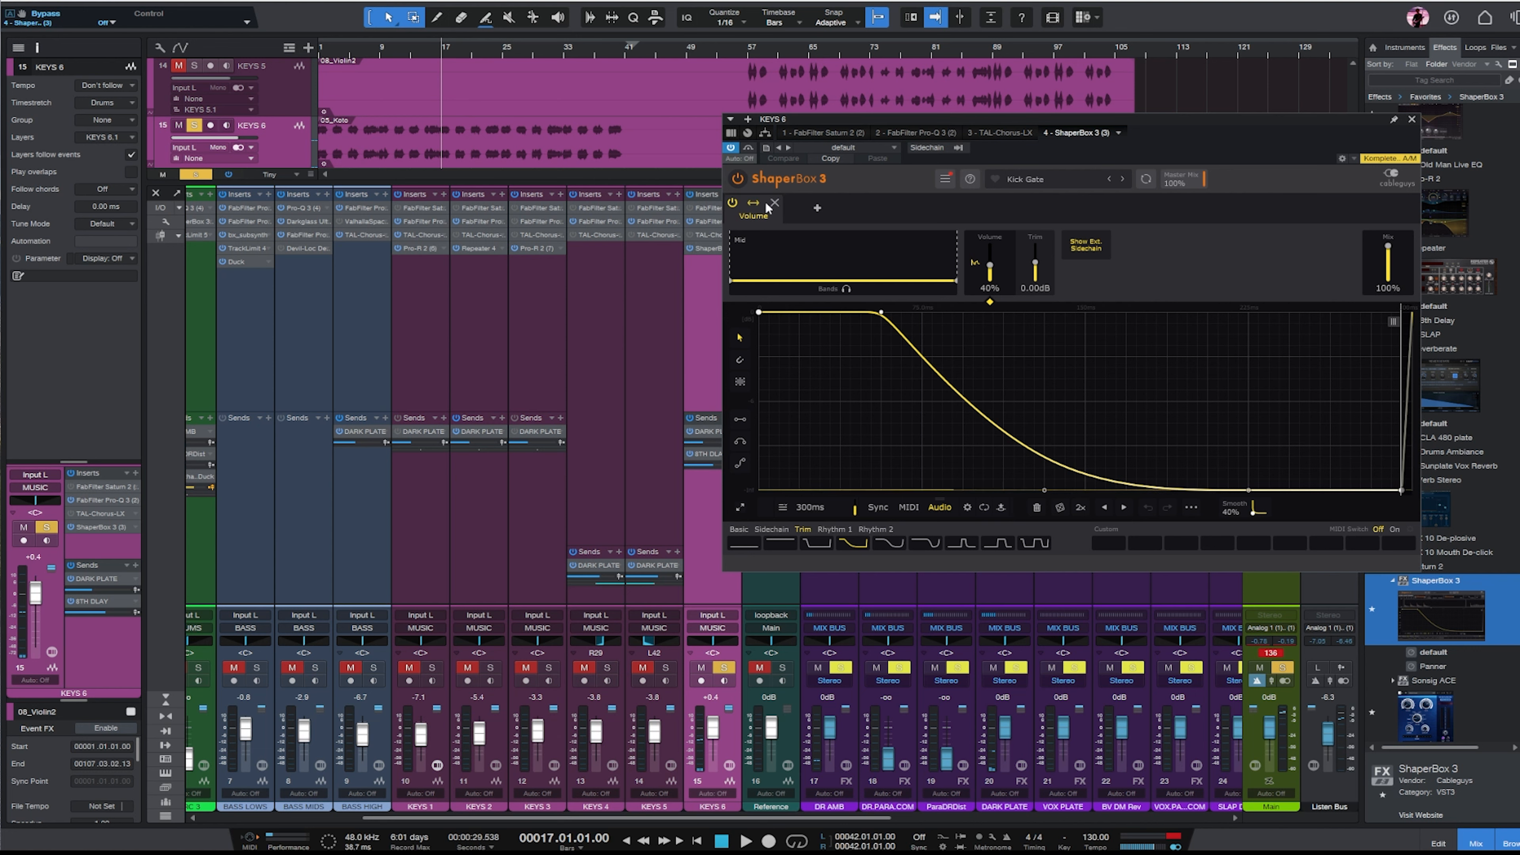
left_click(775, 203)
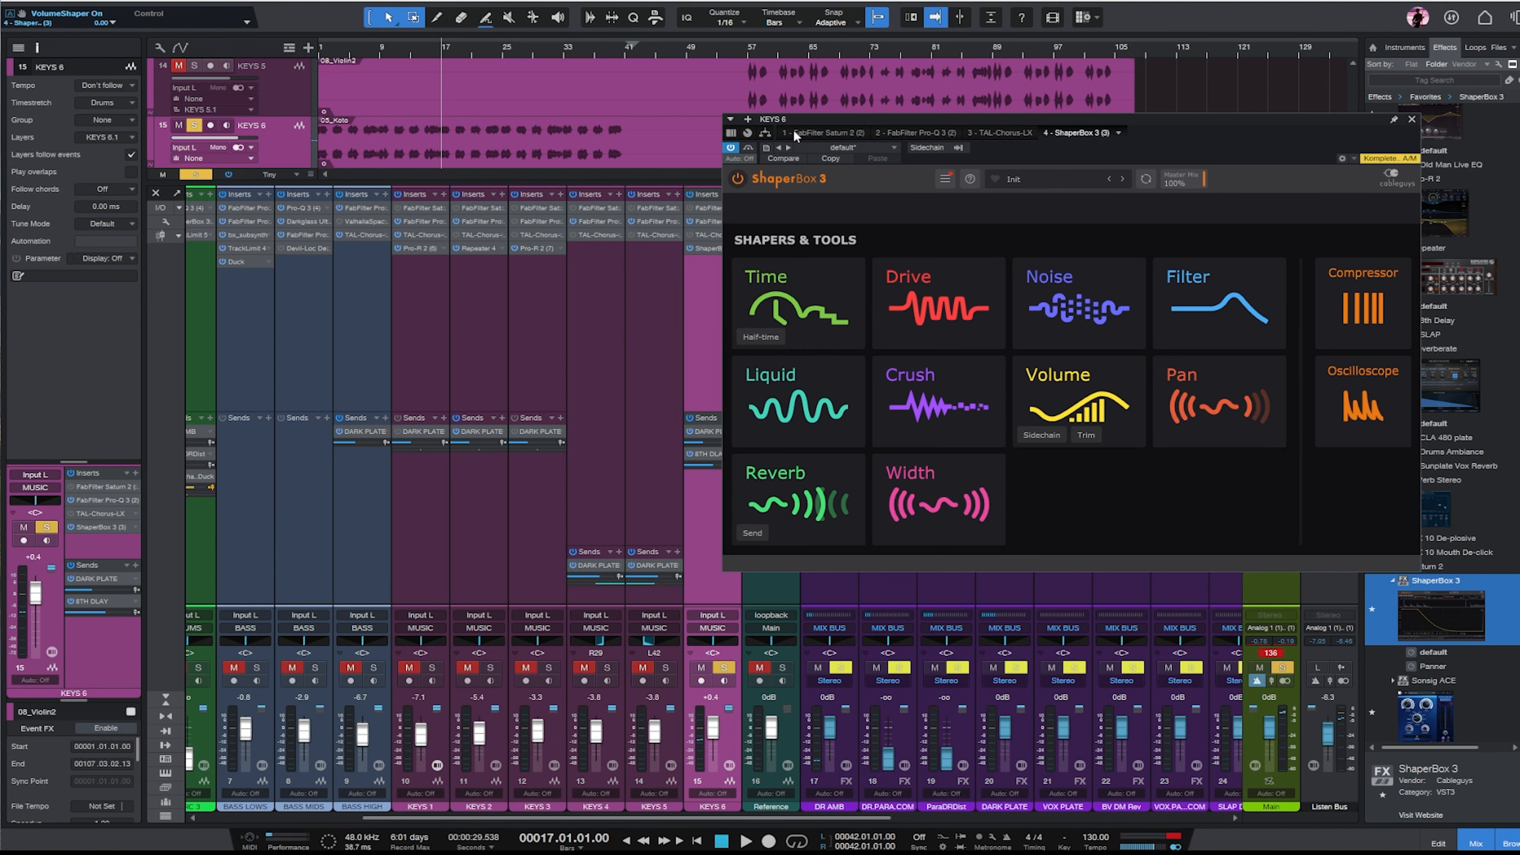
left_click(1235, 419)
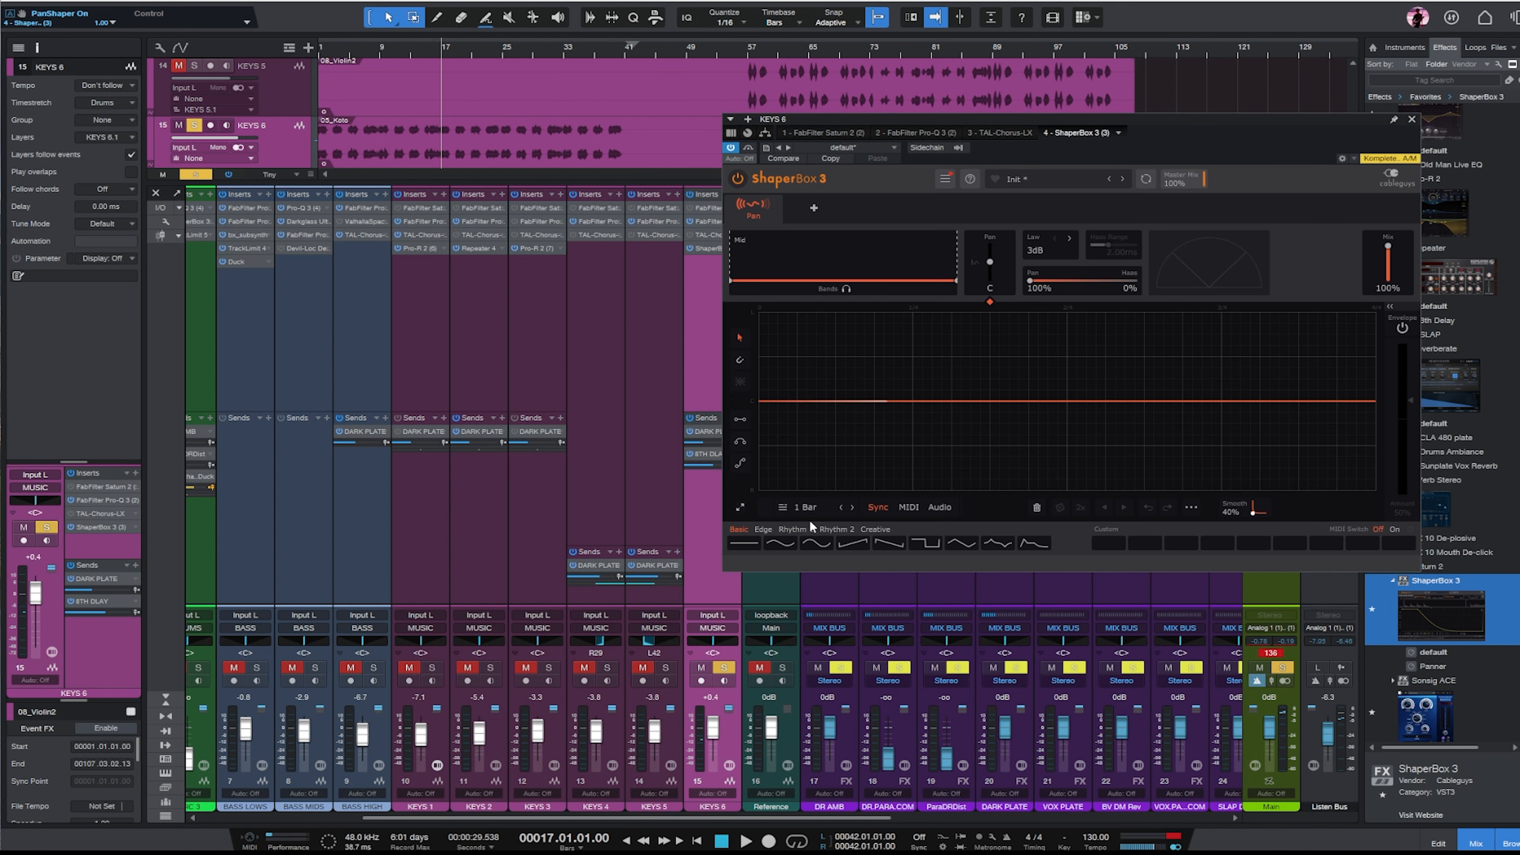
Load a Rhythm 2 waveform into the Pan shaper and randomize its points several times.
left_click(832, 528)
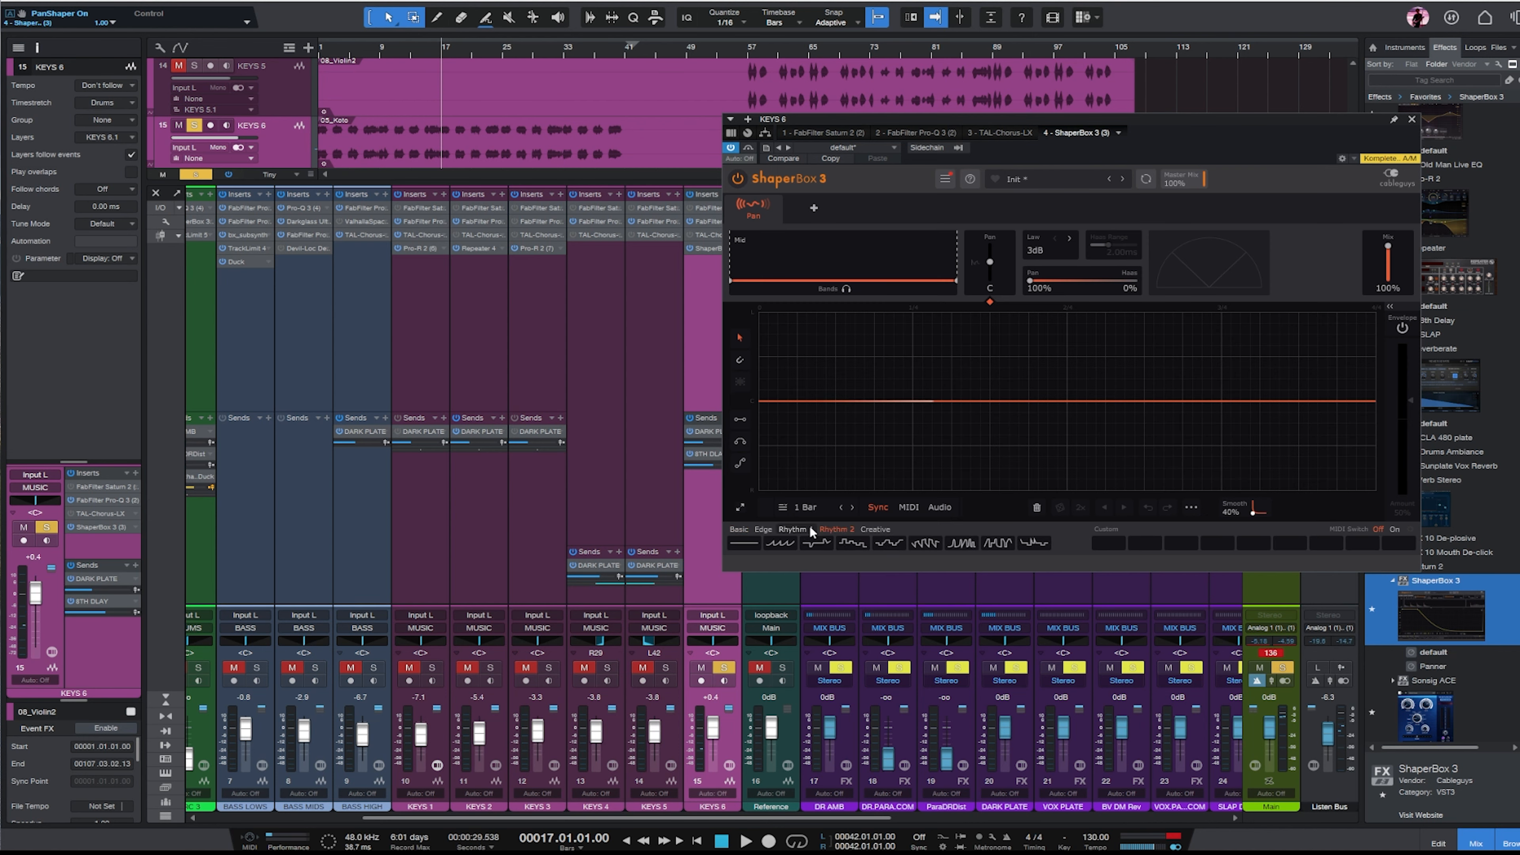
left_click(1002, 542)
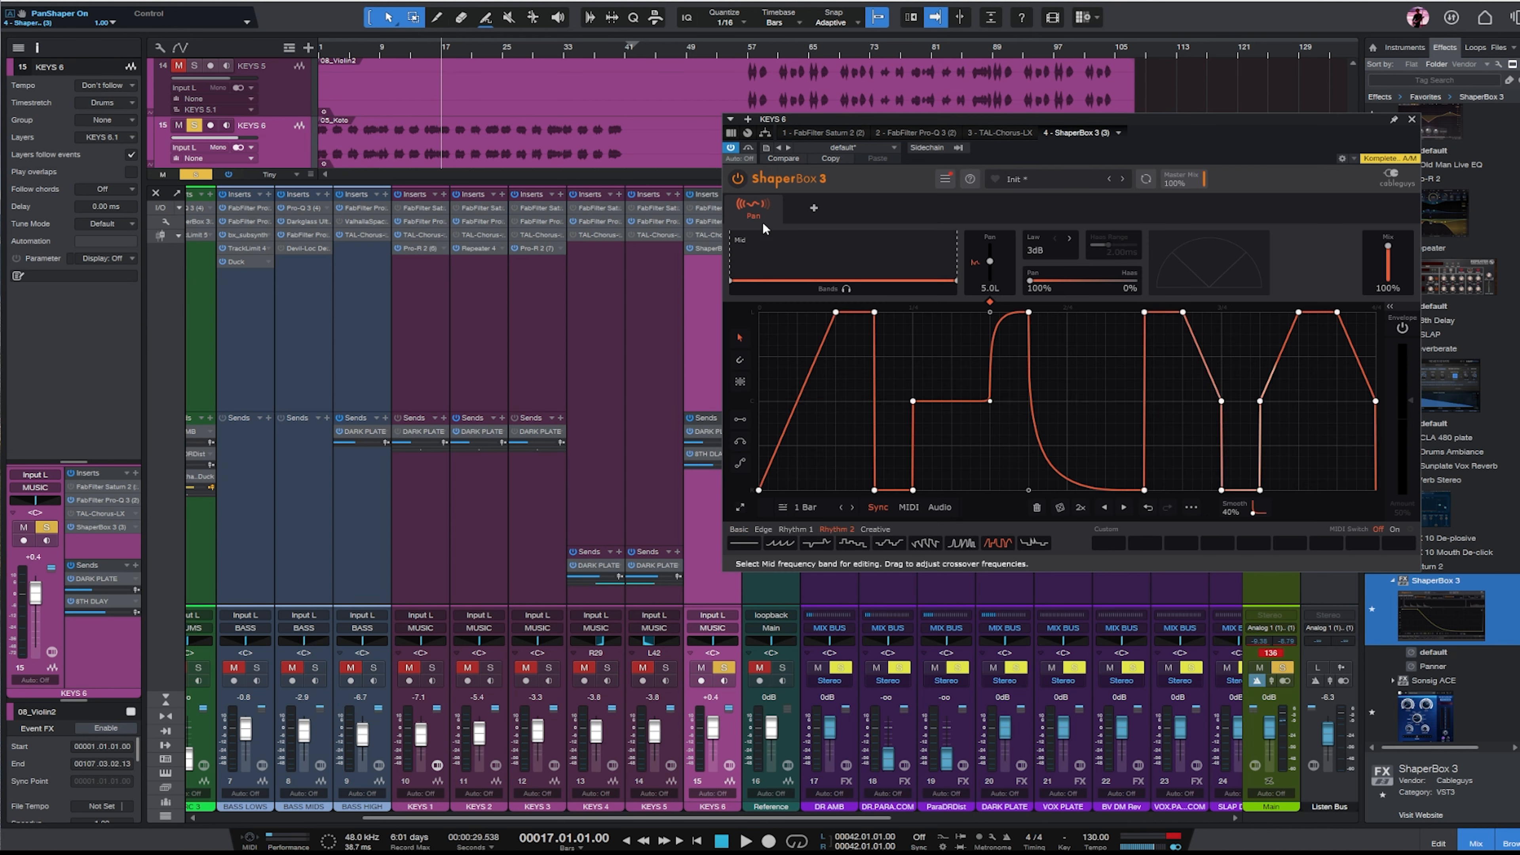
left_click(1057, 508)
left_click(1058, 507)
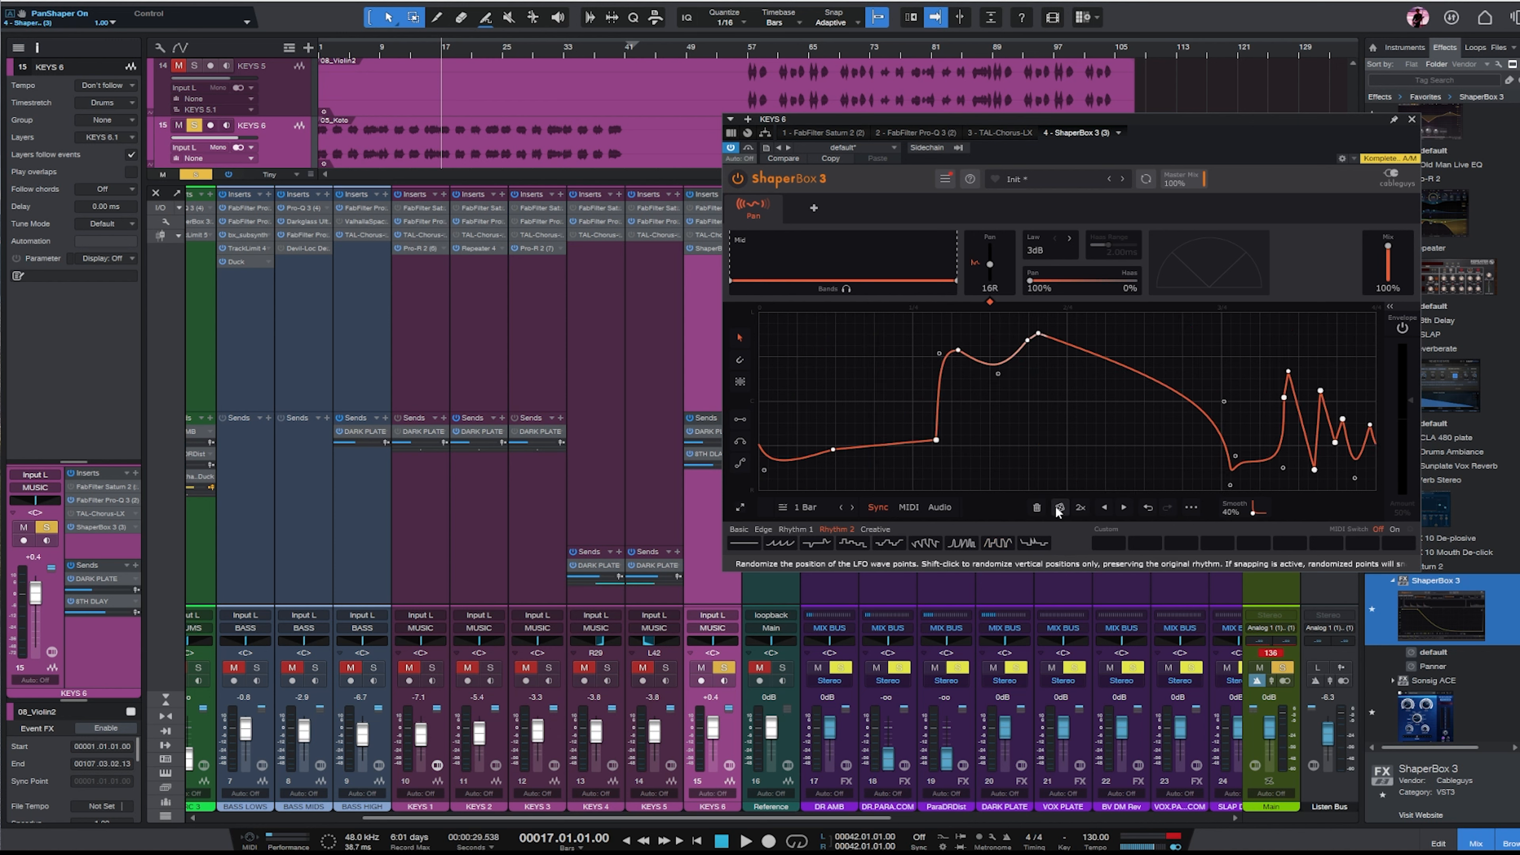
left_click(1062, 506)
left_click(1062, 507)
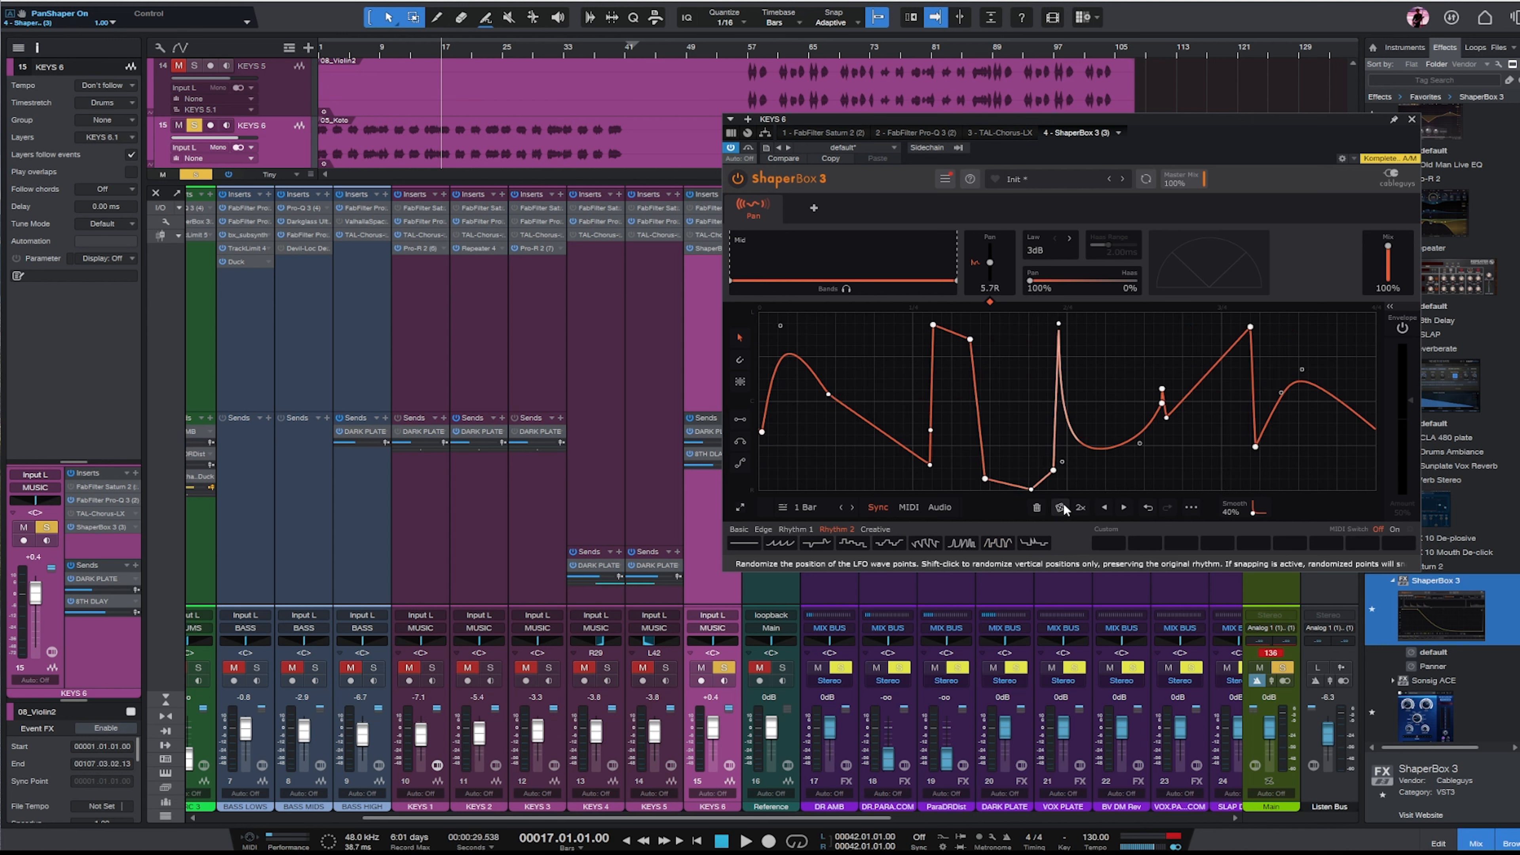
Audition the randomized panning on KEYS 6 and set the Pan shaper's length to 4 Bars.
key("space")
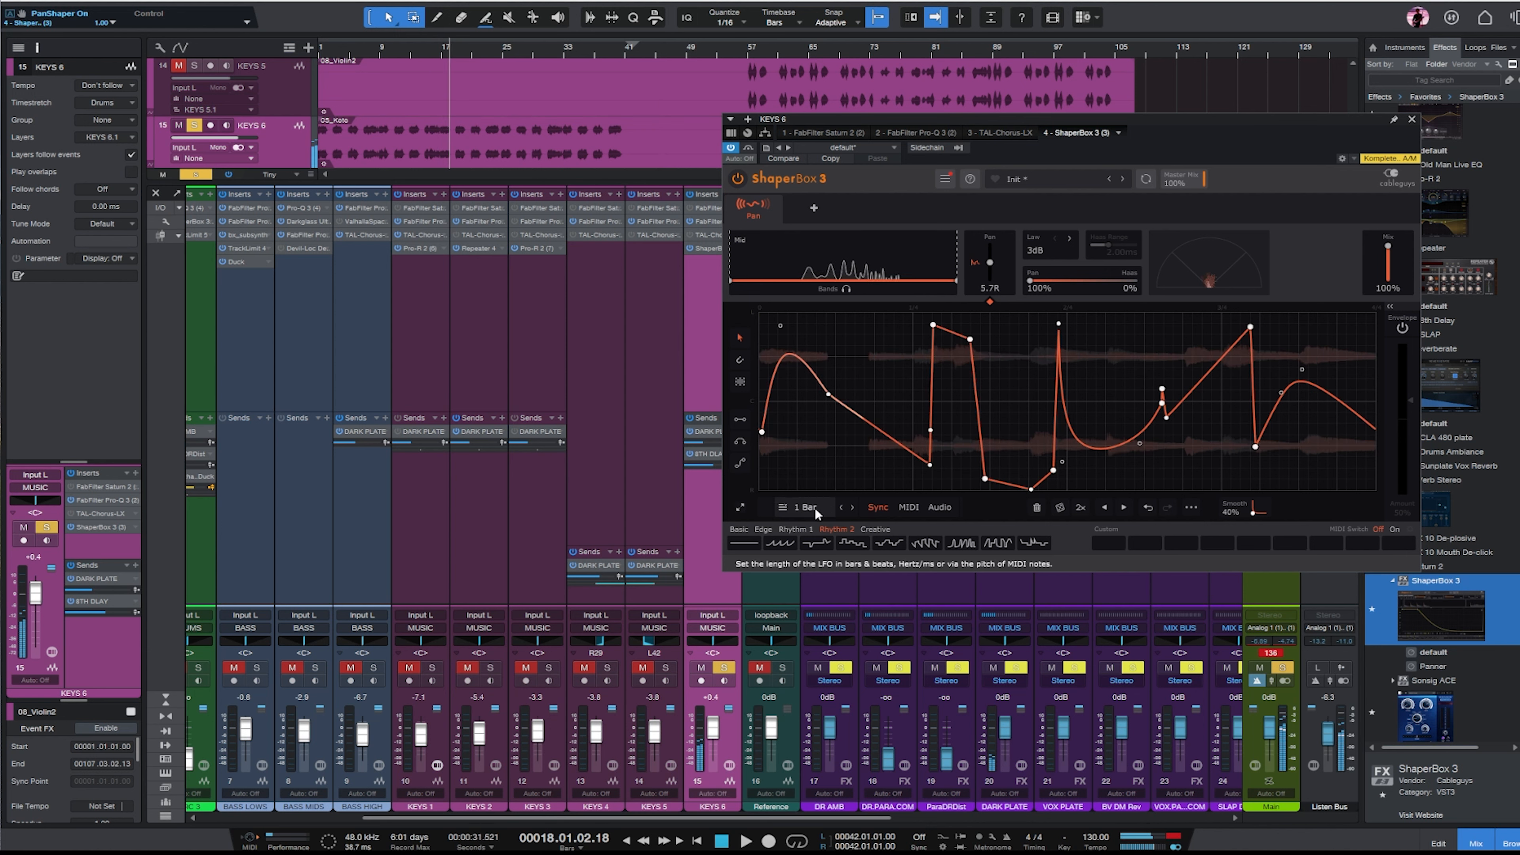
left_click(802, 507)
left_click(859, 651)
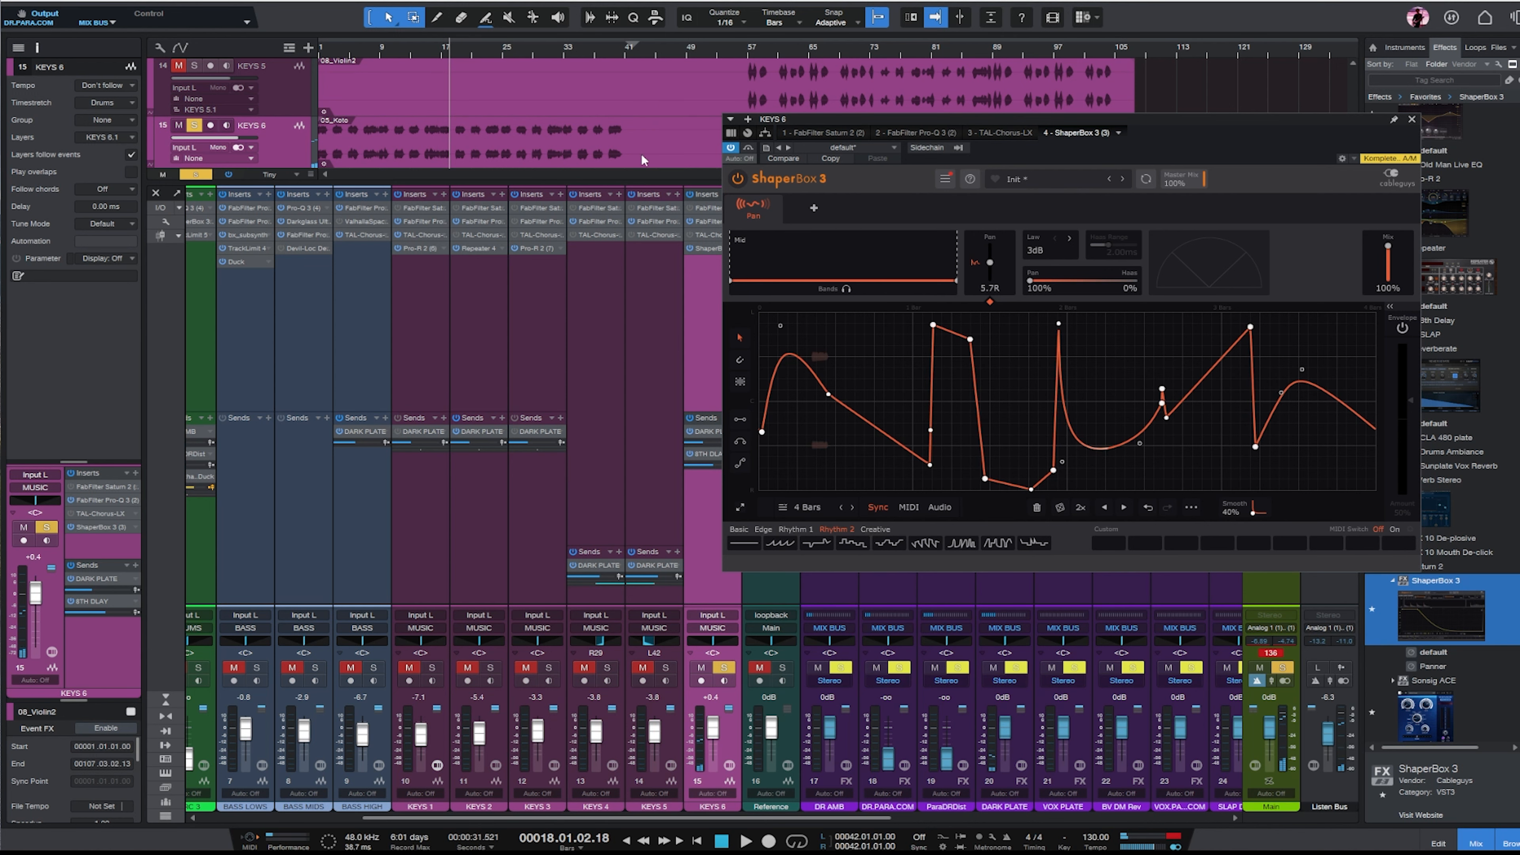
Scale all Pan curve points inward from above and below to narrow the panning, and play it from bar 16.
left_click(432, 60)
left_click(739, 380)
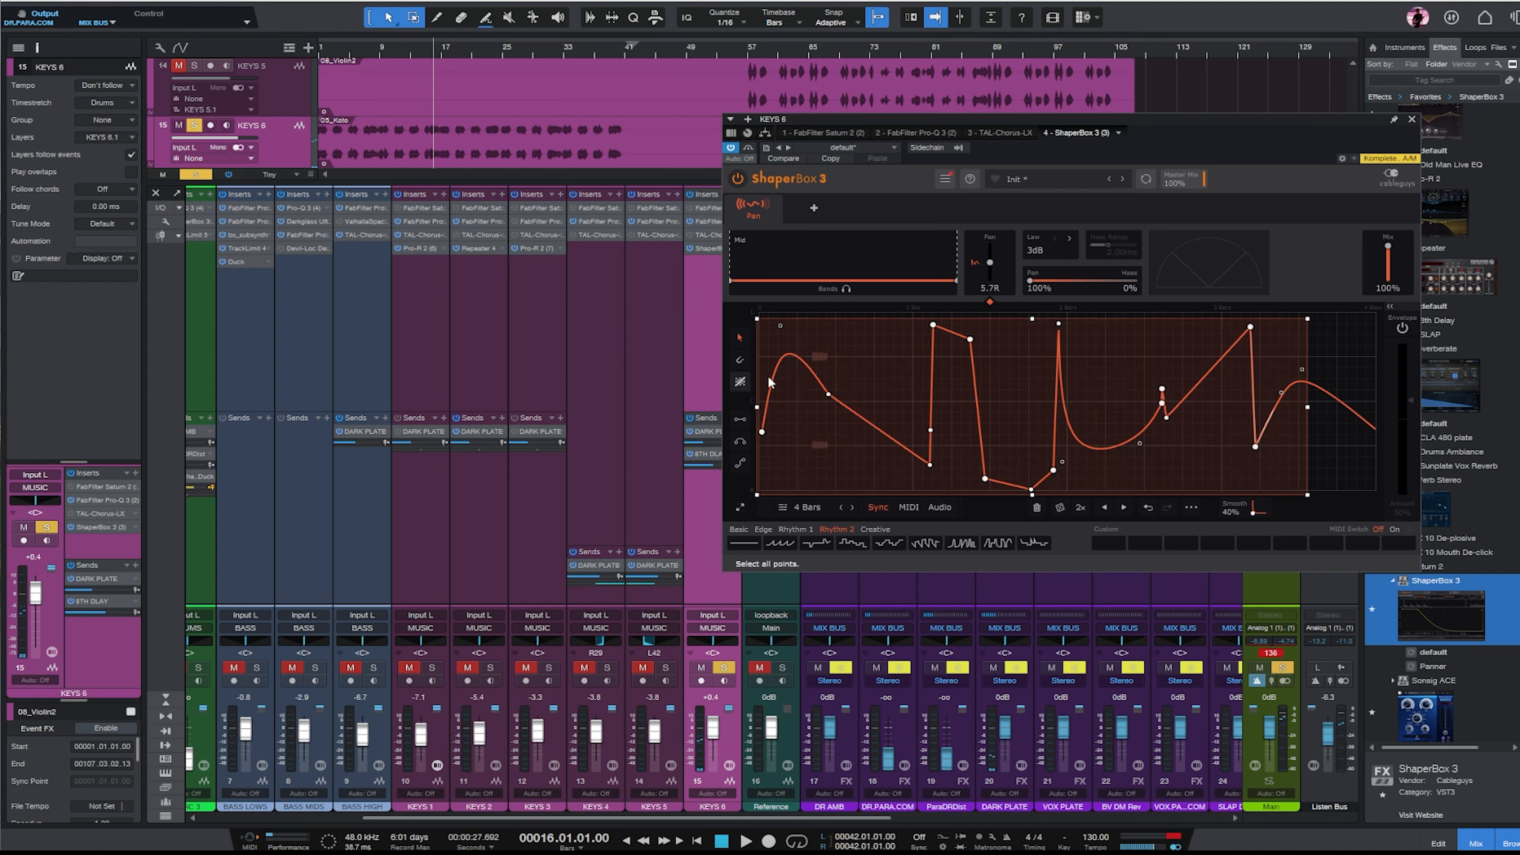
left_click_drag(1036, 323, 1035, 378)
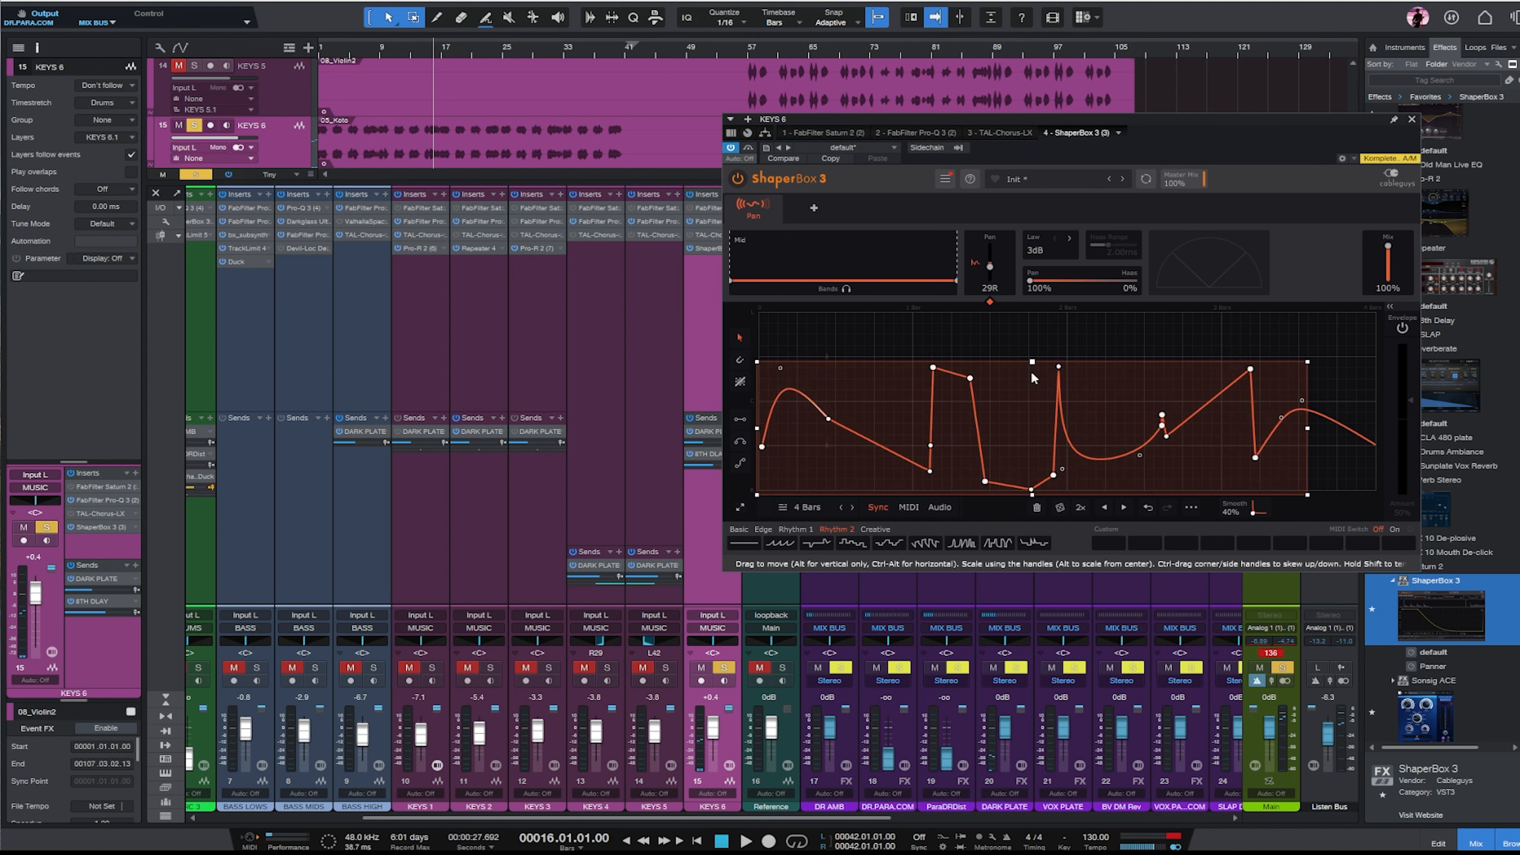
left_click_drag(1032, 492, 1032, 447)
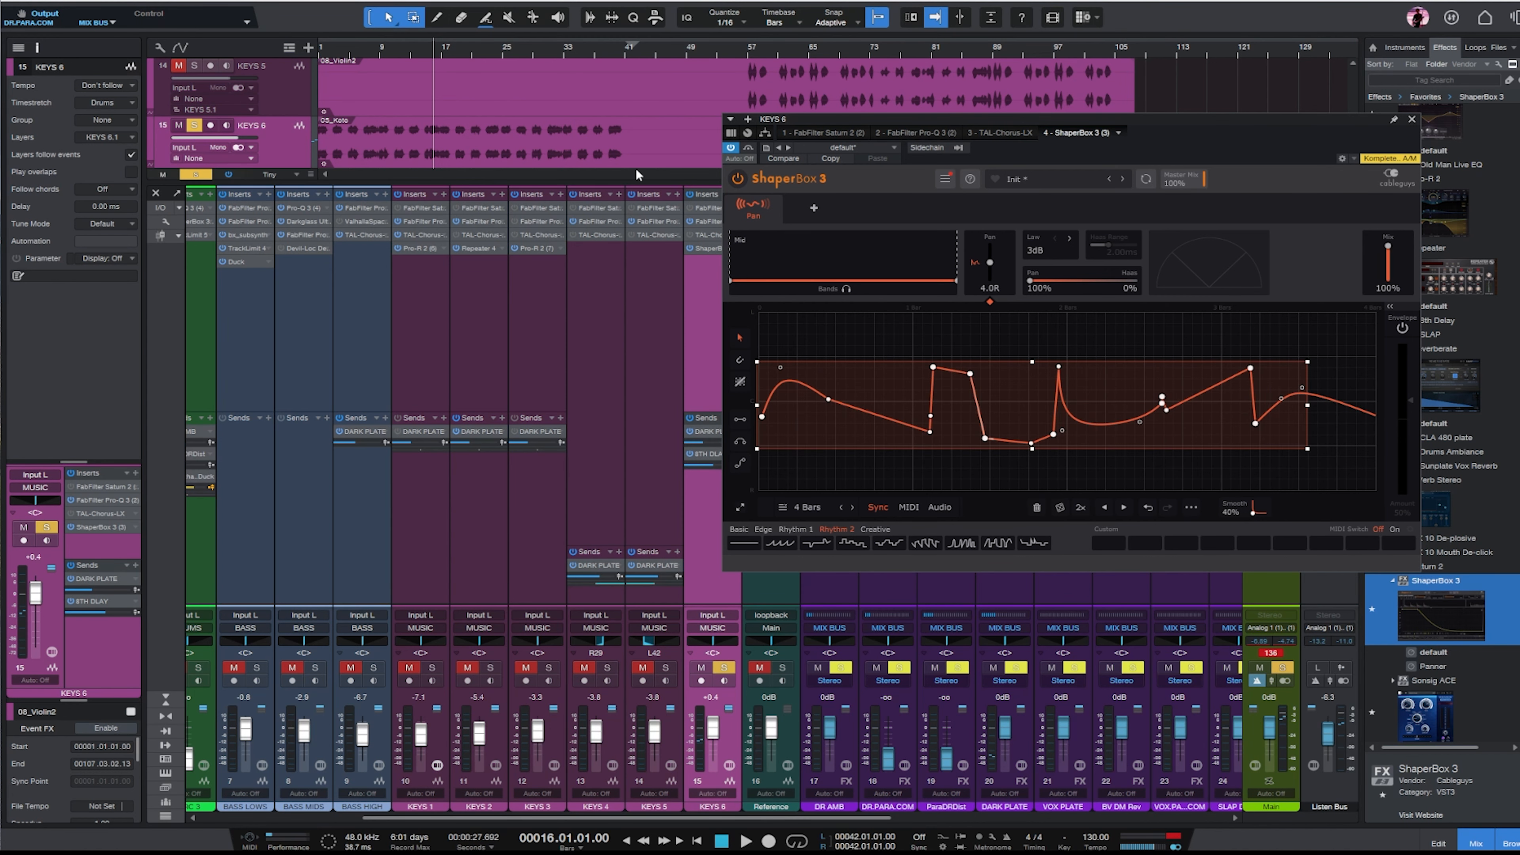
key("space")
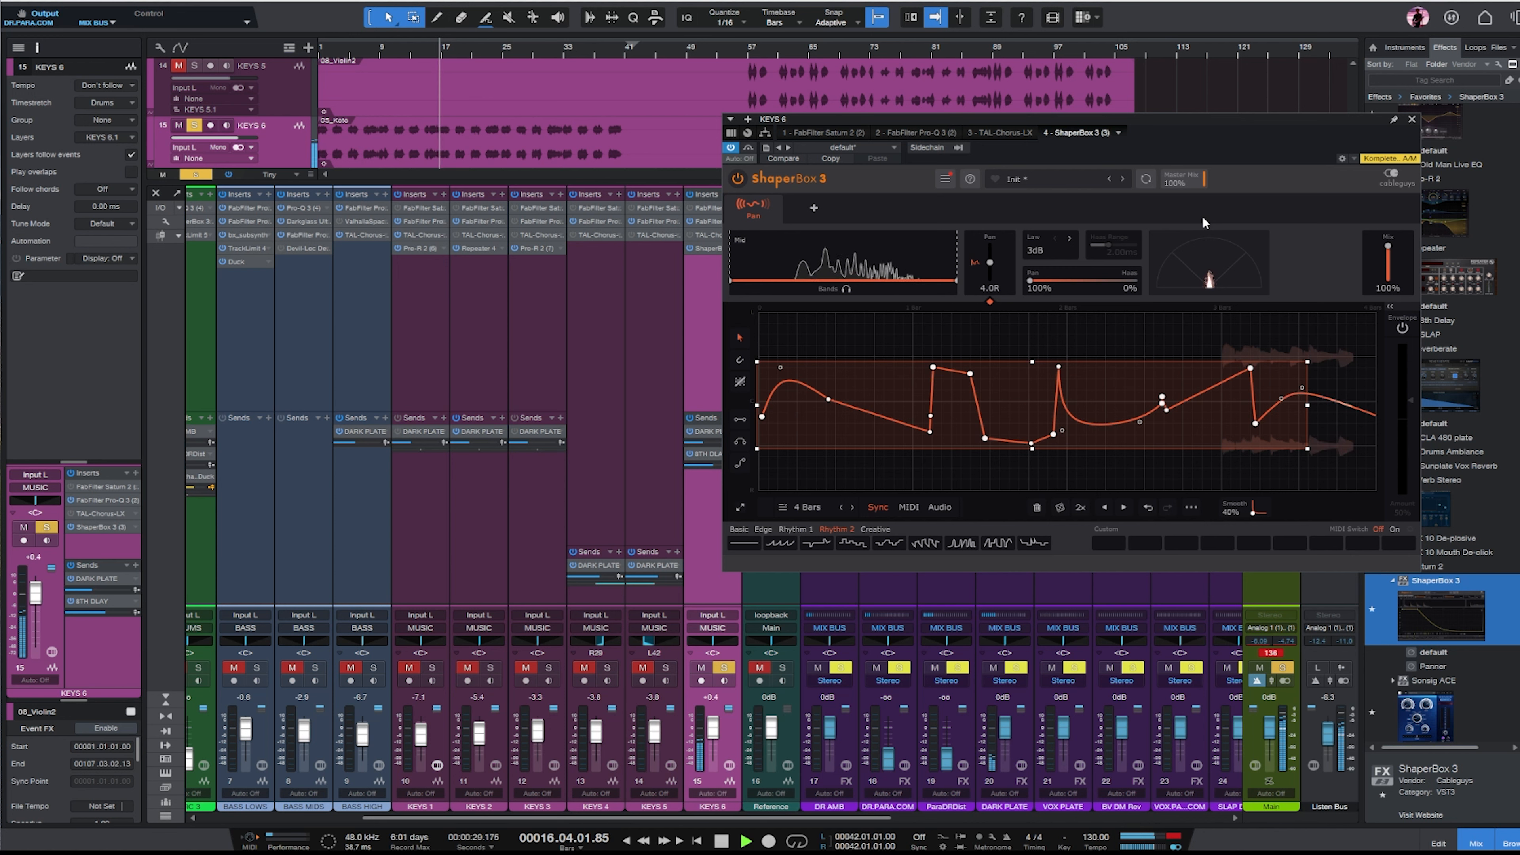
Add a Reverb shaper to ShaperBox 3 with a sawtooth-like Rhythm 1 waveform and audition it.
left_click(813, 208)
left_click(796, 497)
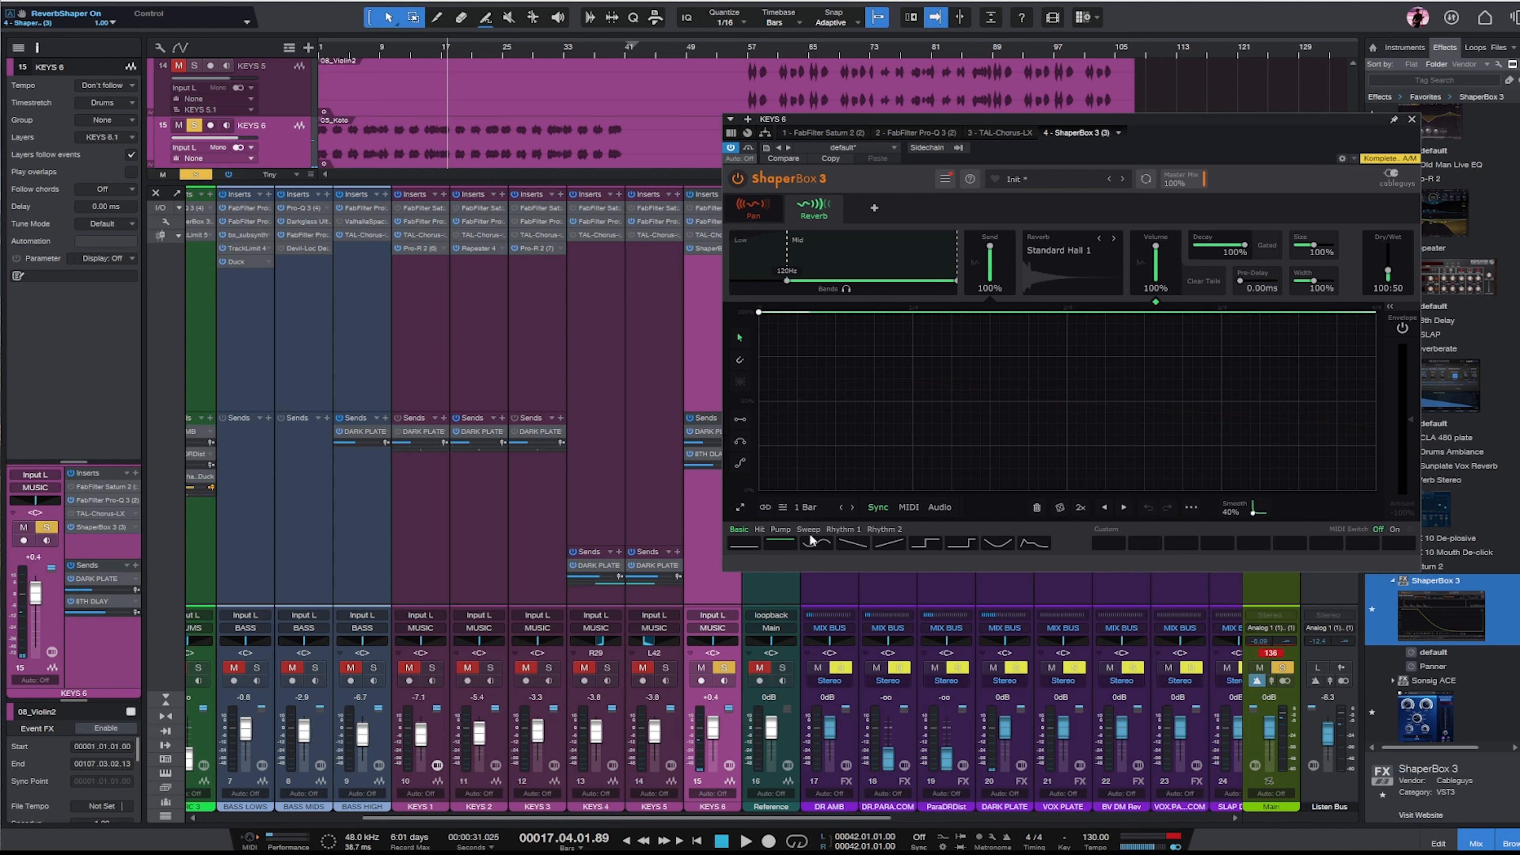
left_click(842, 528)
left_click(852, 543)
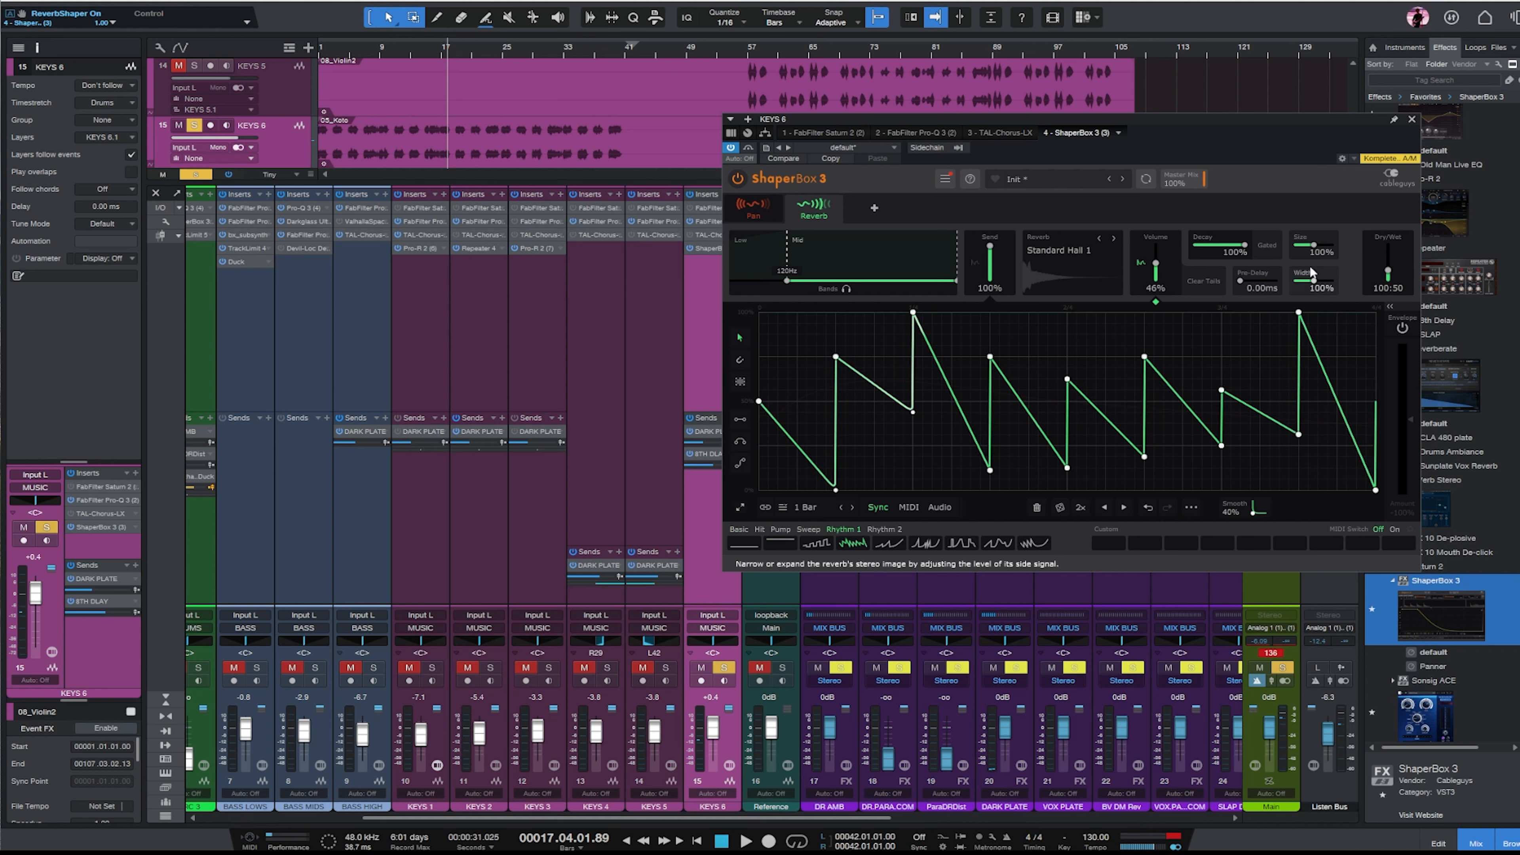
key("space")
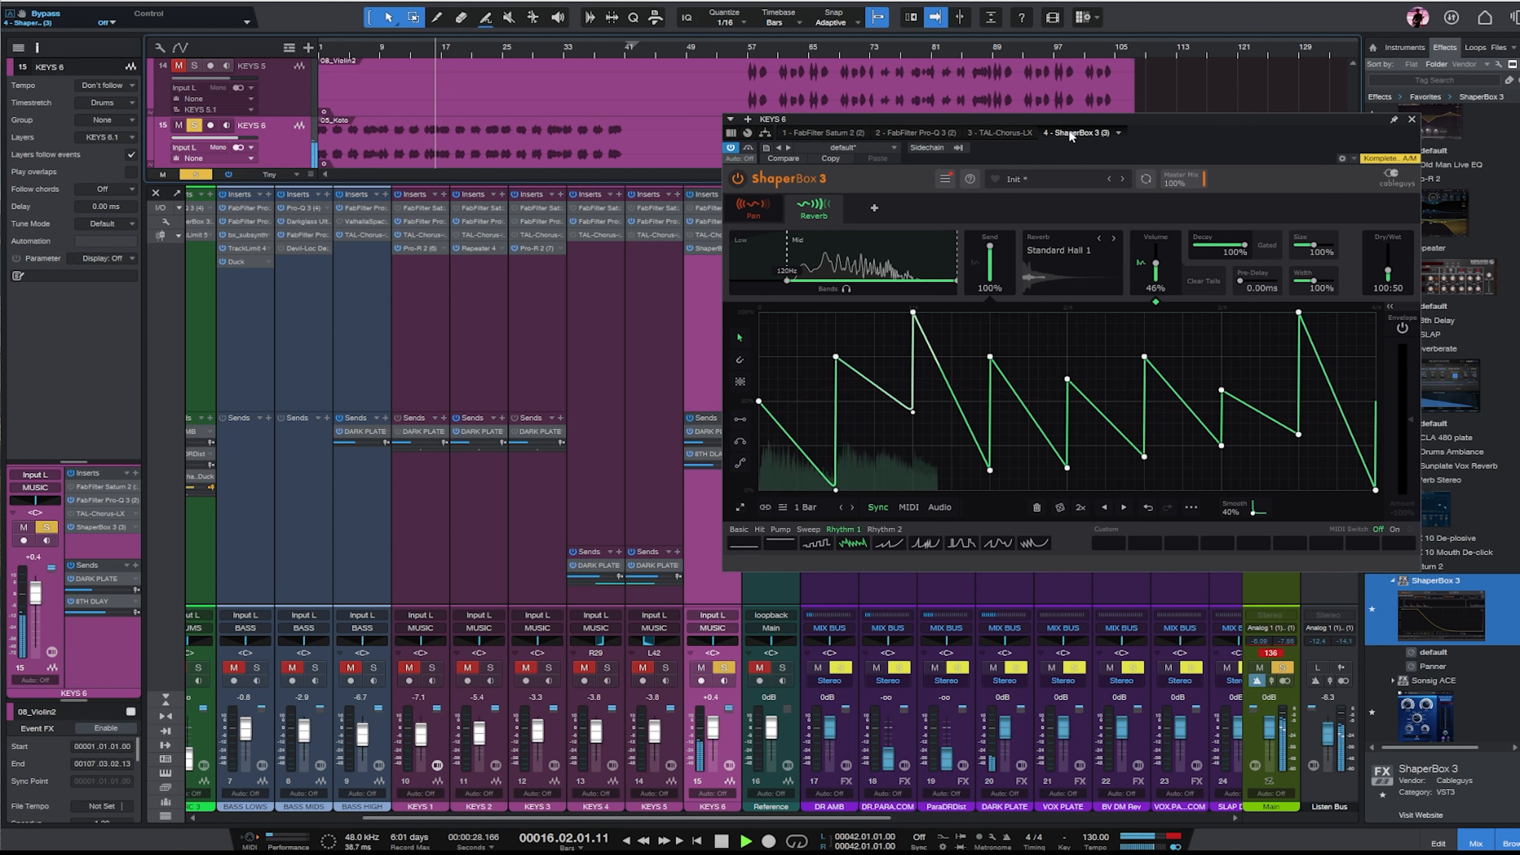
Set the Reverb shaper's length to 2 Bars and its dry/wet to 100:88, and audition the result.
left_click(806, 508)
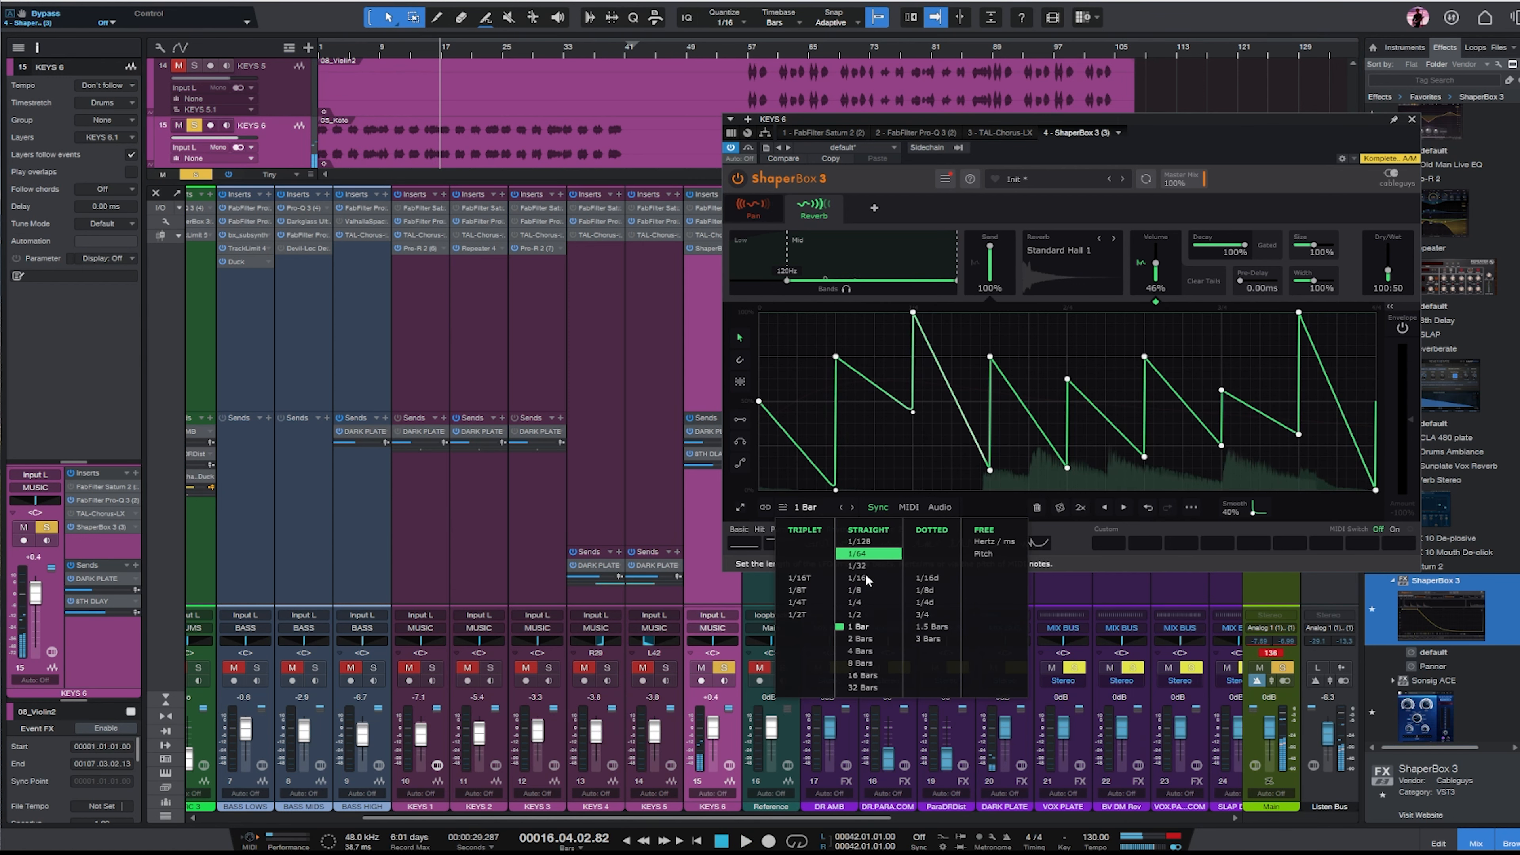
left_click(871, 645)
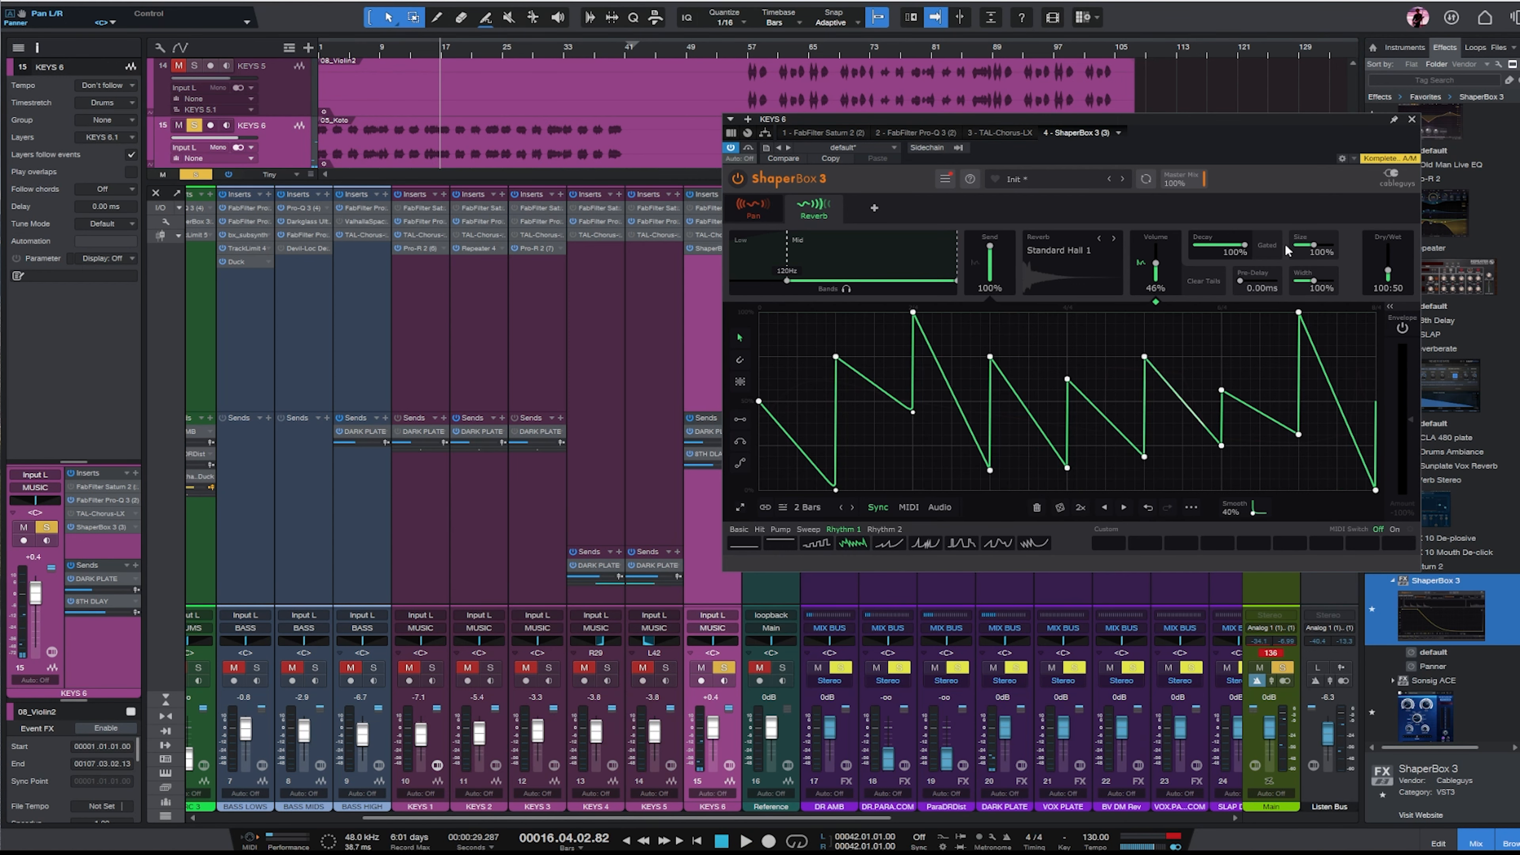
left_click_drag(1394, 276, 1394, 271)
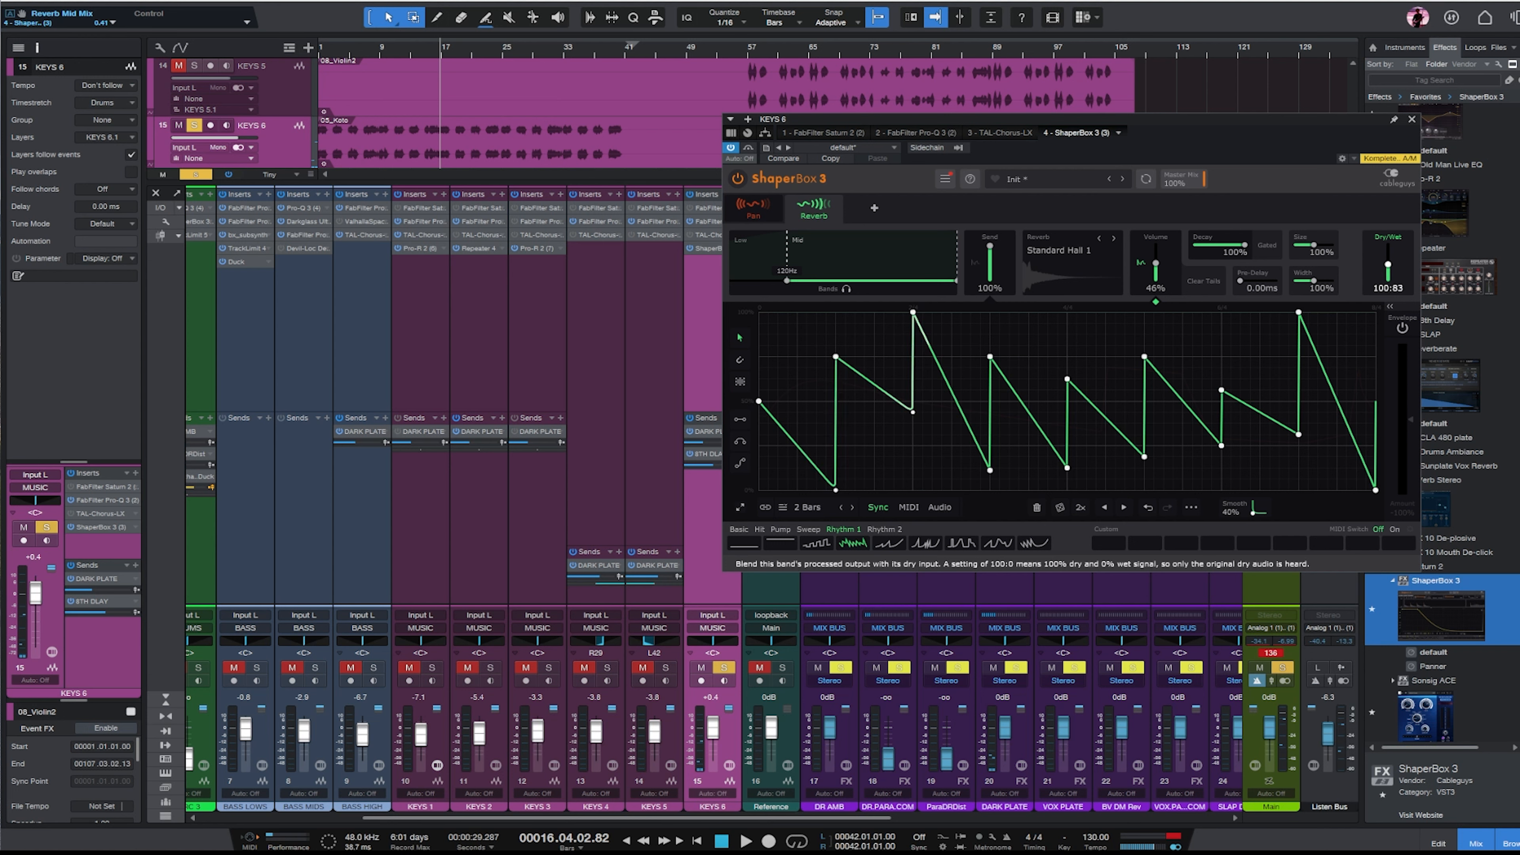
left_click(425, 49)
key("space")
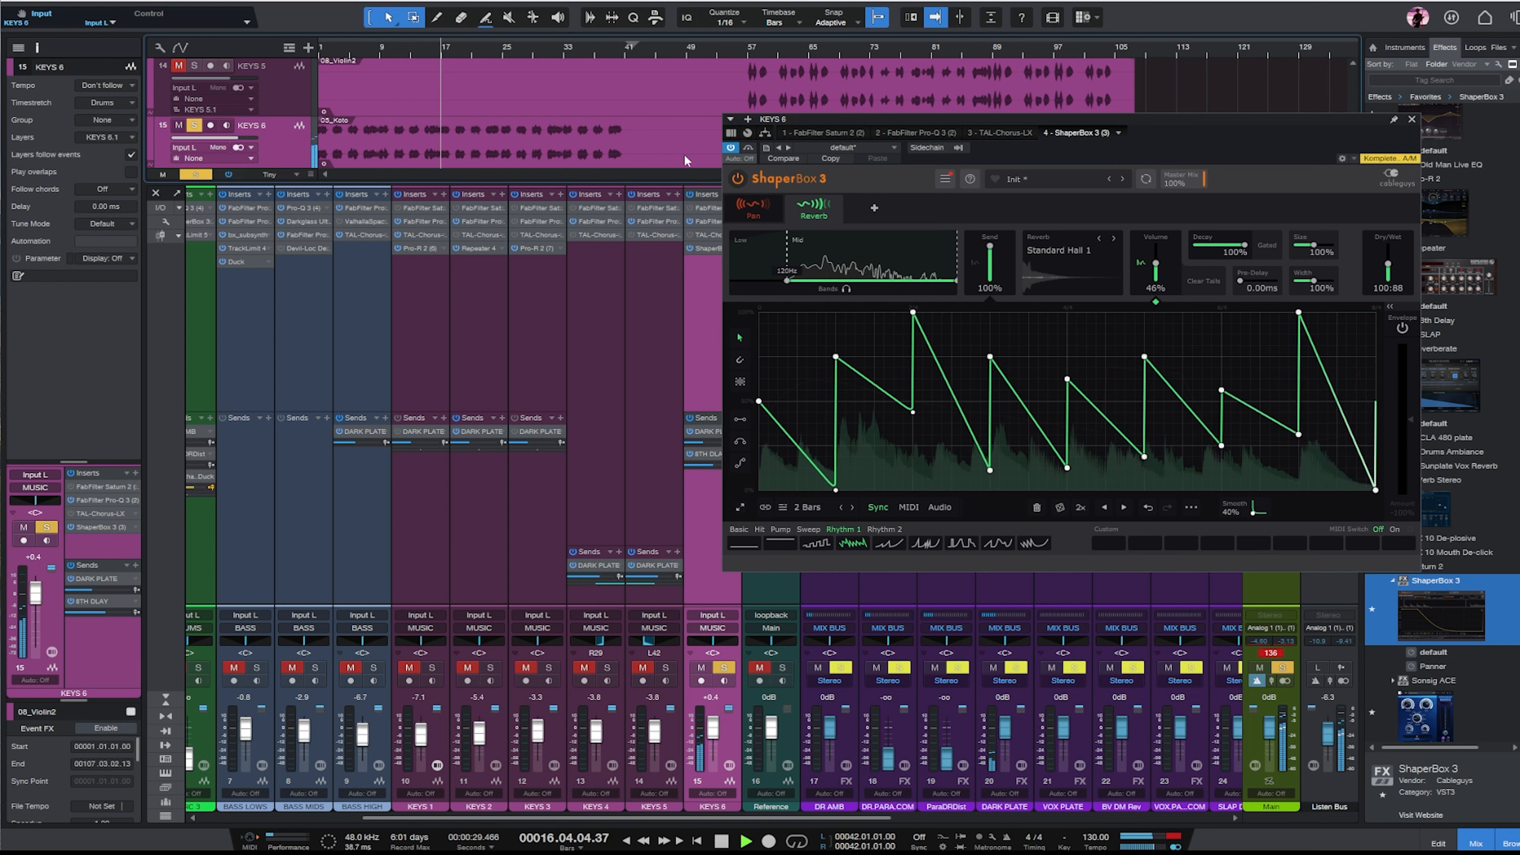
Change the Reverb shaper's reverb type to Dark Spring 2, audition it from bar 16, and close ShaperBox 3.
left_click(1070, 250)
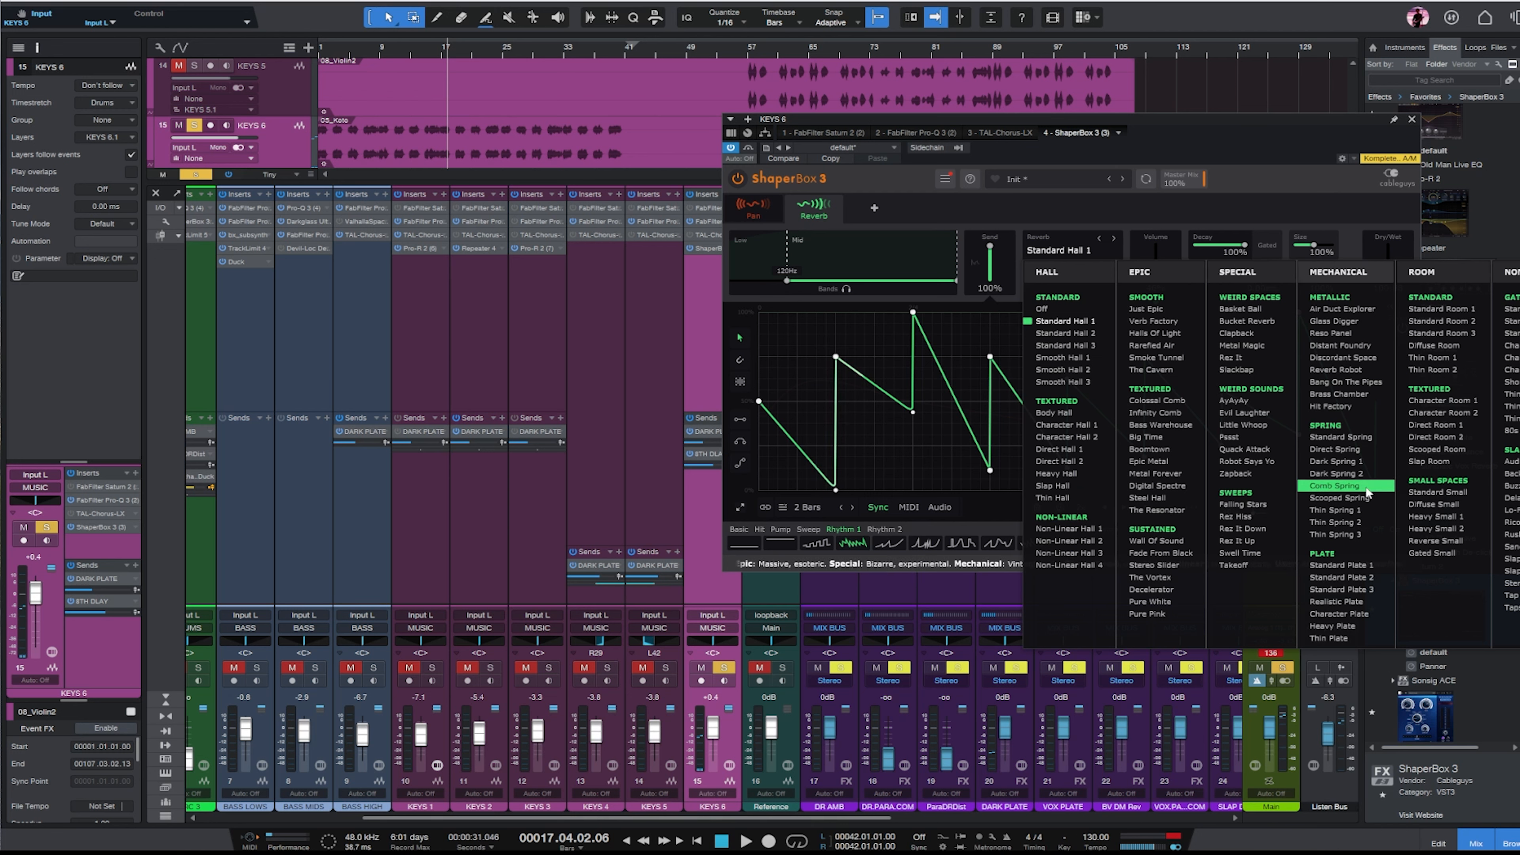
left_click(1338, 473)
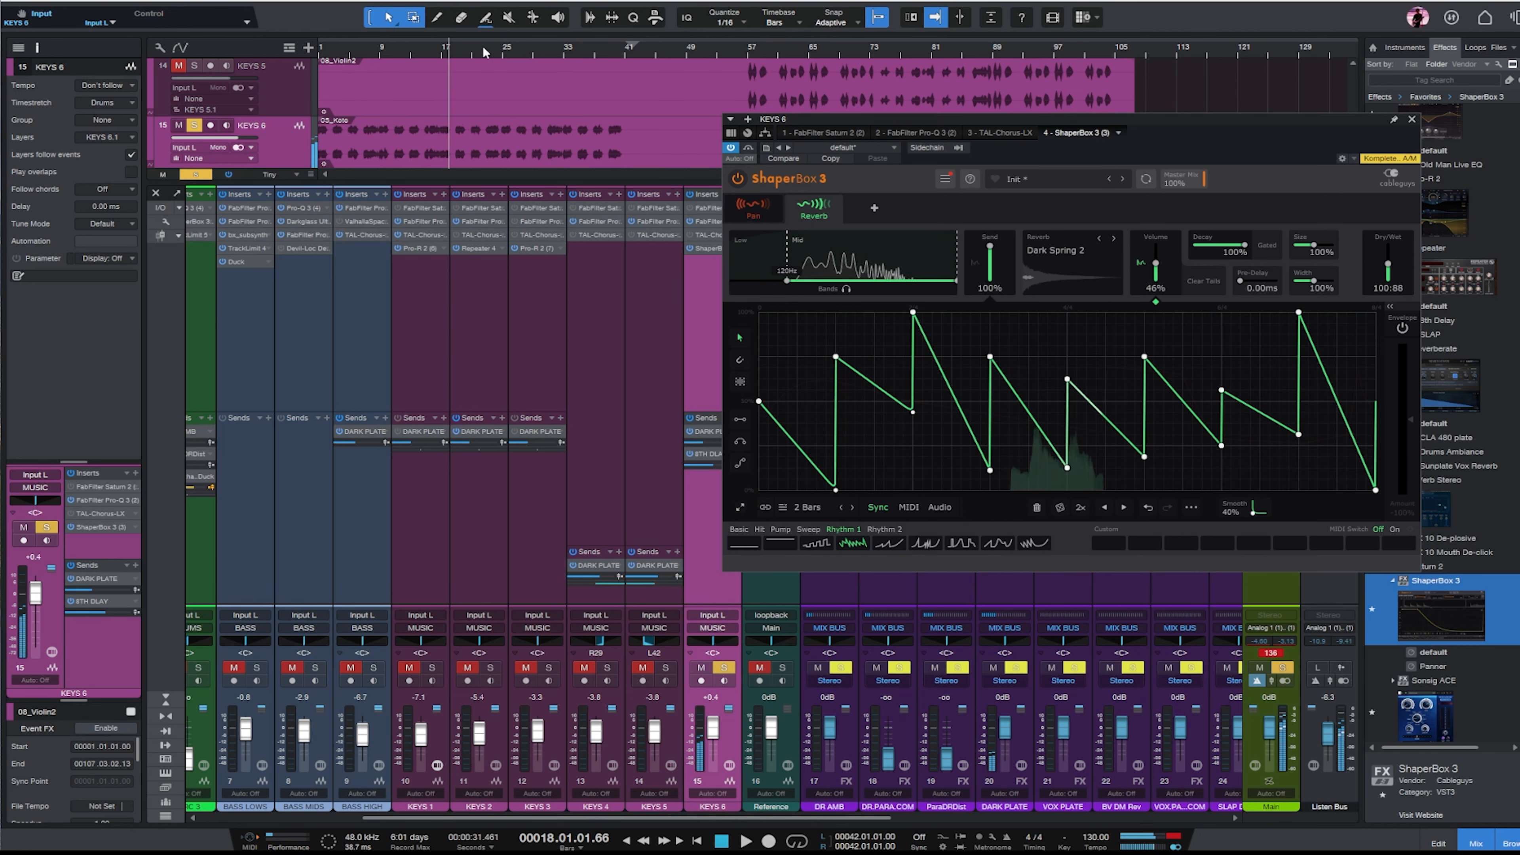
left_click(432, 50)
key("space")
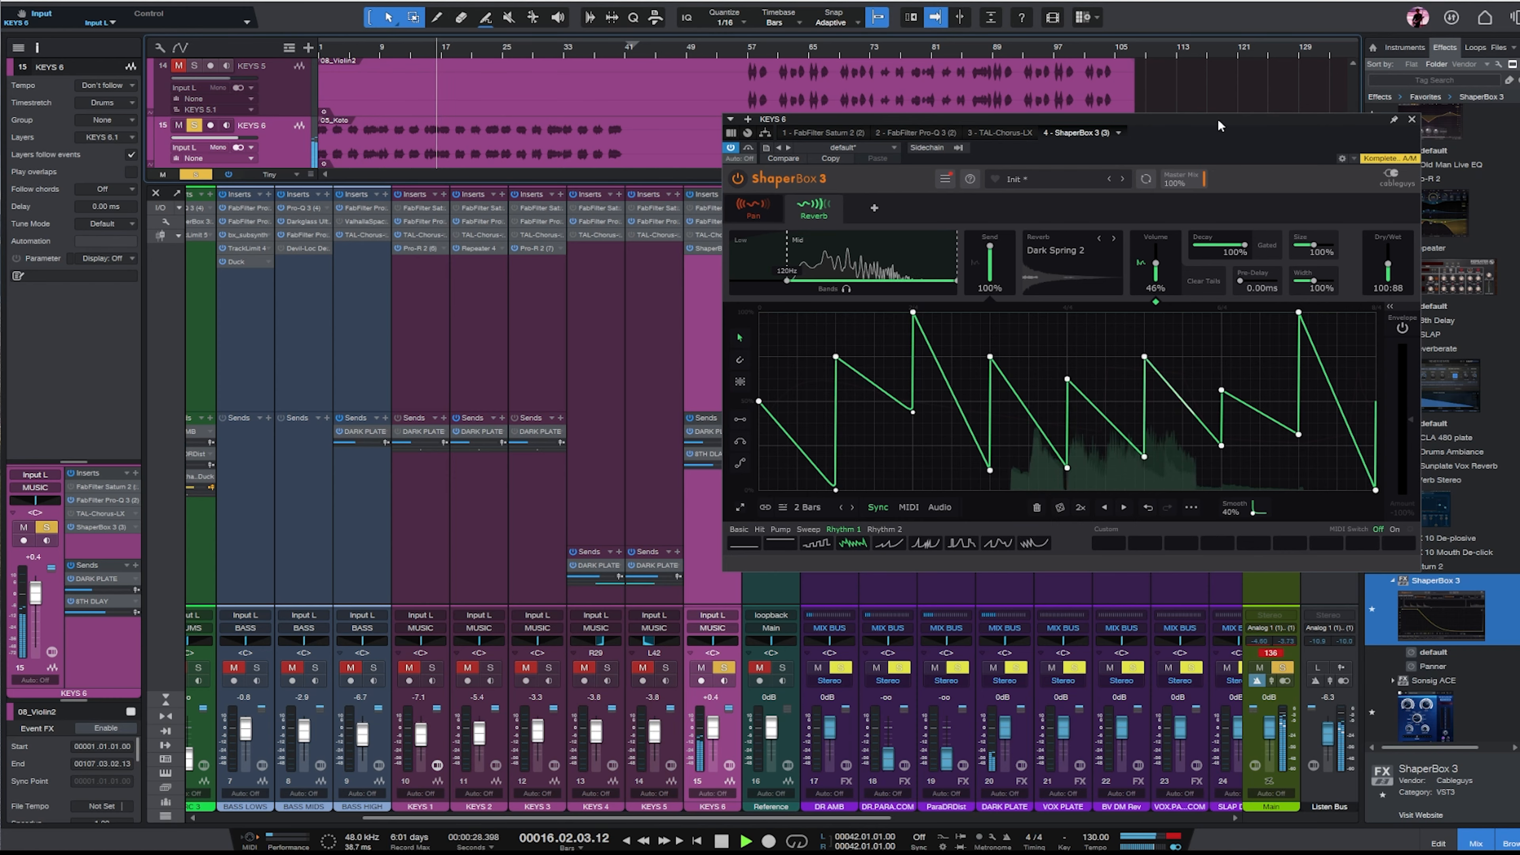
left_click_drag(1220, 126, 1164, 222)
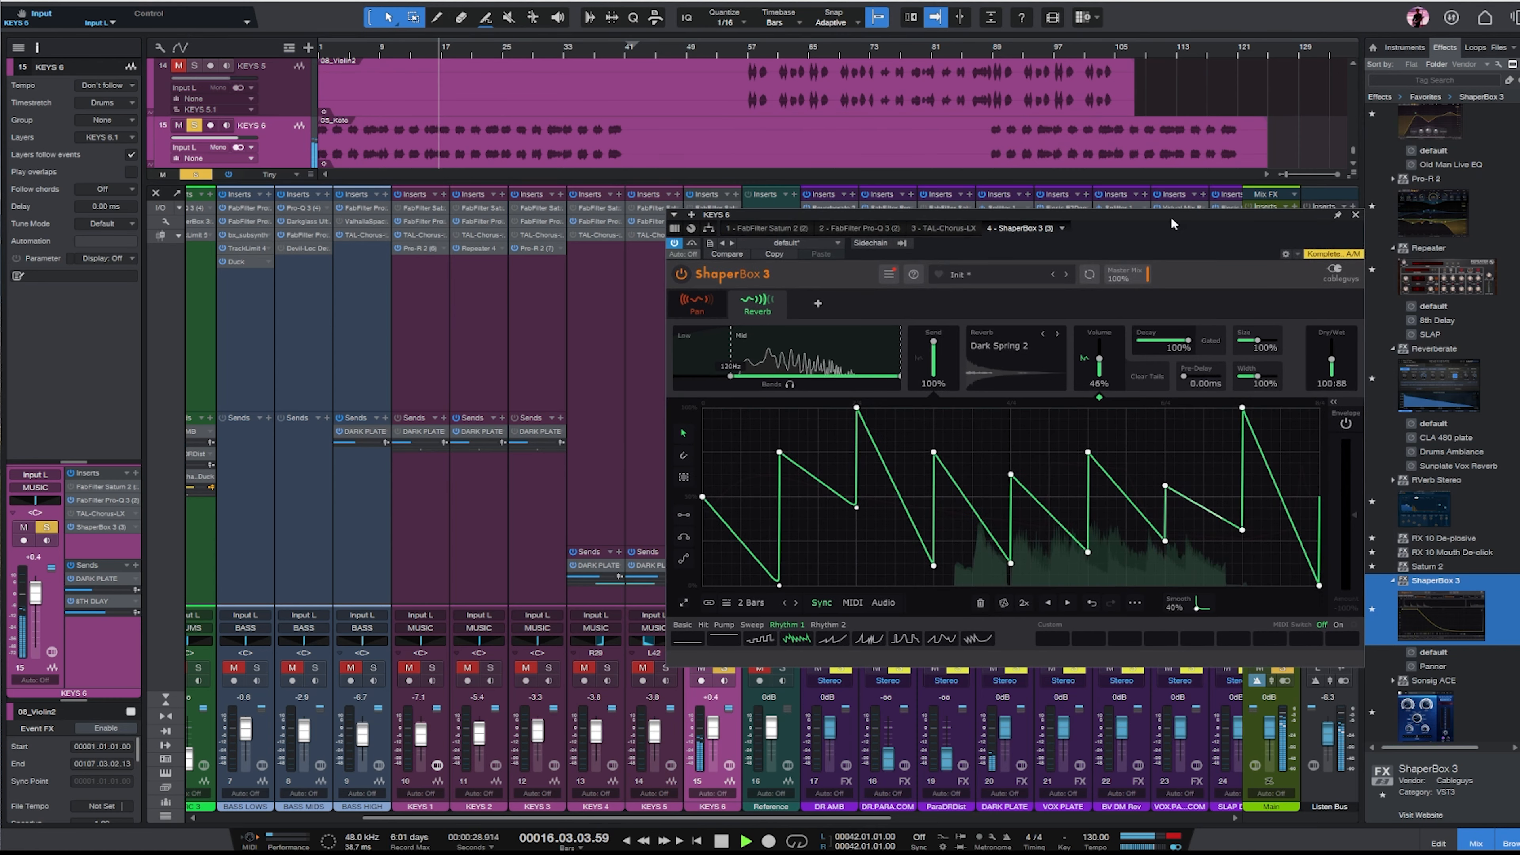
left_click(1355, 215)
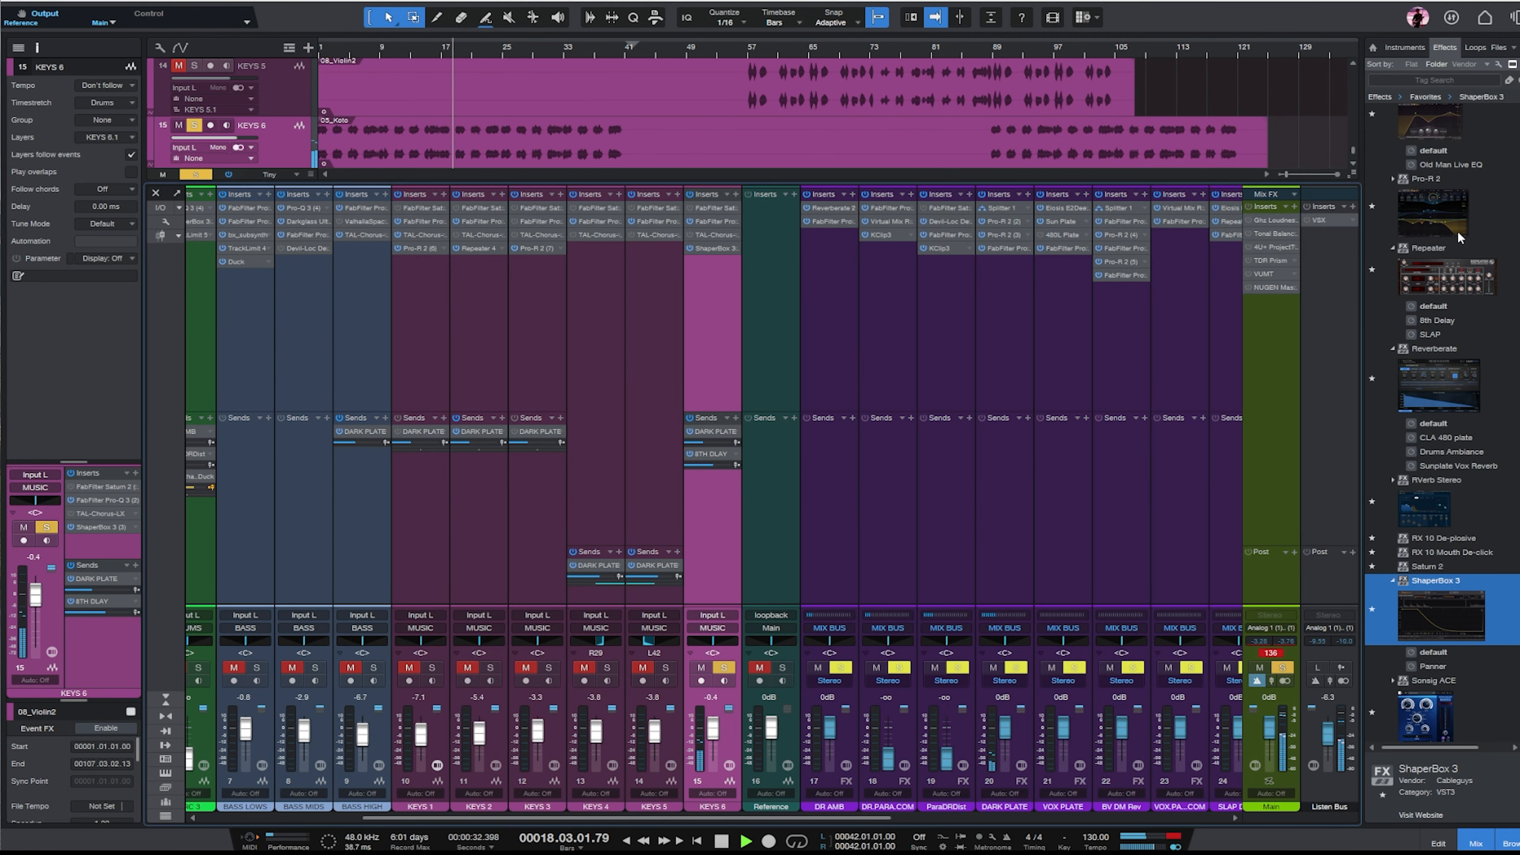
Insert FabFilter Pro-Q 3 after ShaperBox 3 on KEYS 6, add a Low Cut with an 18 dB/oct slope, and close it.
left_click_drag(1444, 165, 715, 266)
left_click_drag(678, 425, 962, 426)
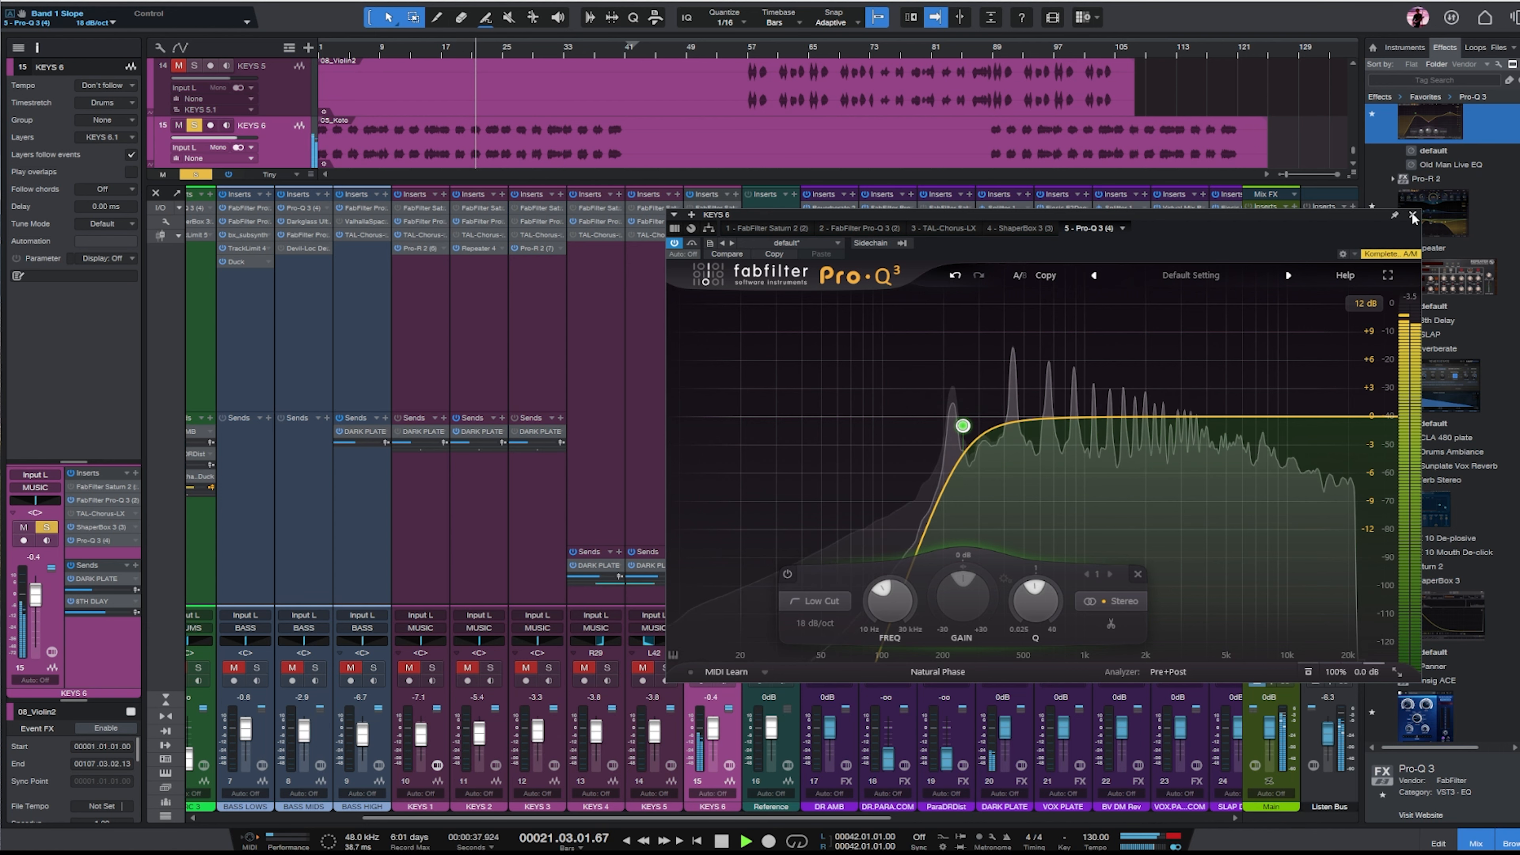
left_click(1413, 214)
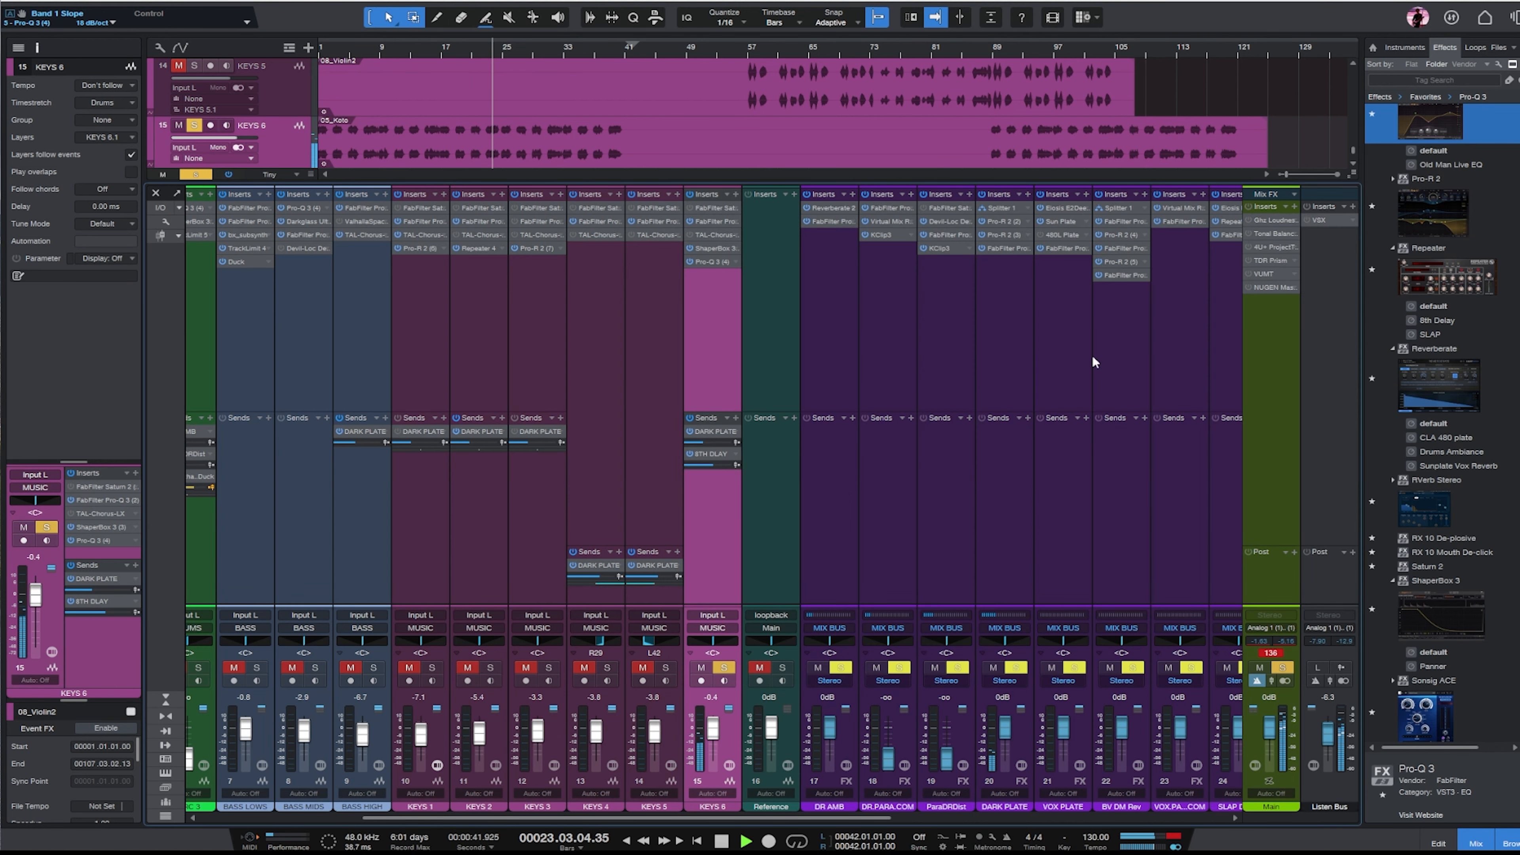
Raise the low split of the KEYS 6 Reverb shaper to about 375 Hz and change its reverb type to Digital Spectre.
left_click(714, 247)
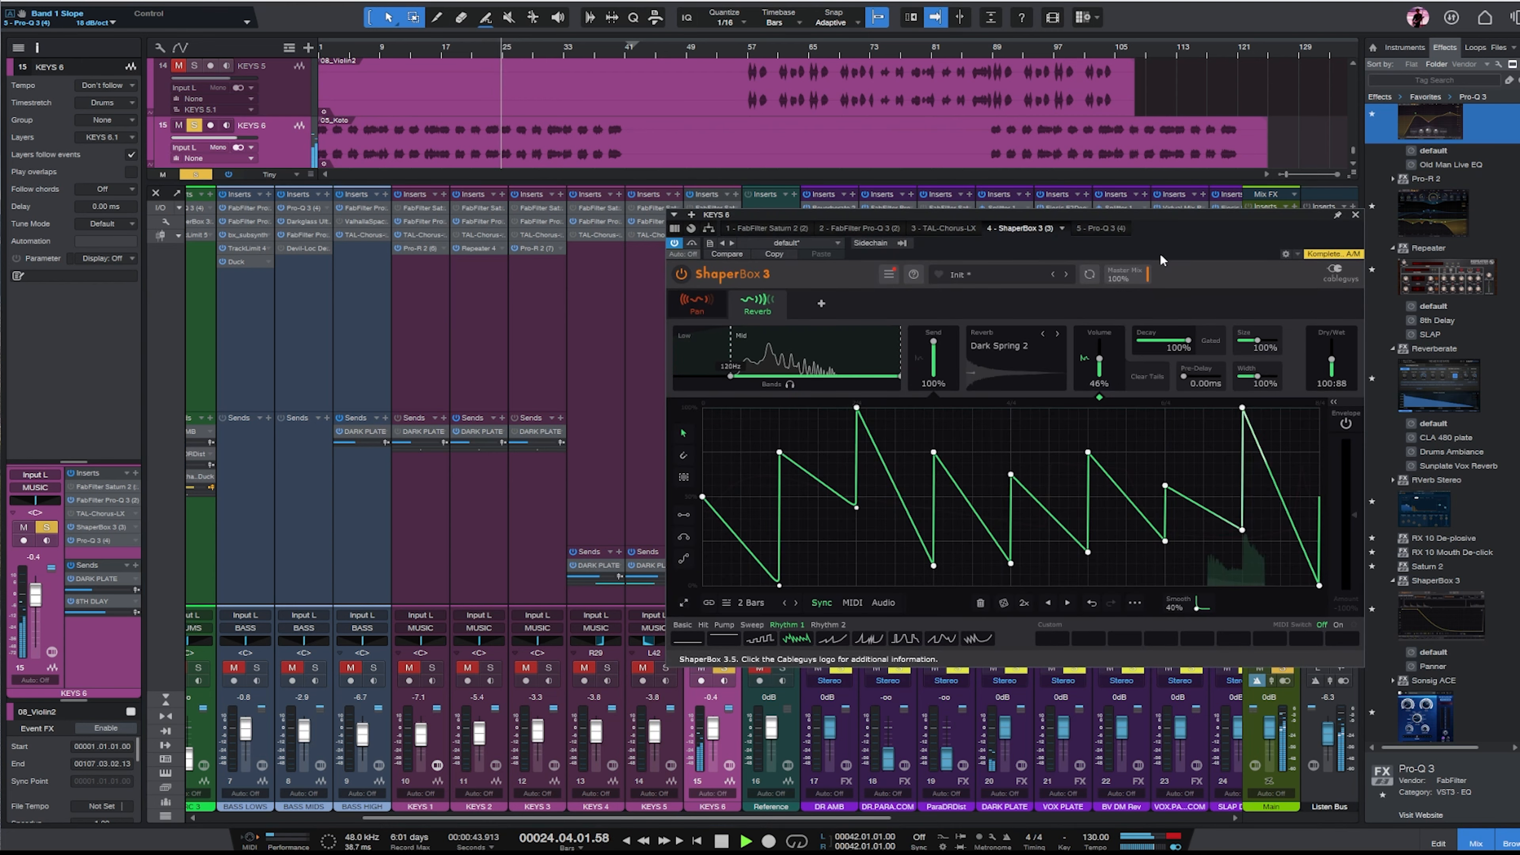
left_click_drag(771, 376, 768, 376)
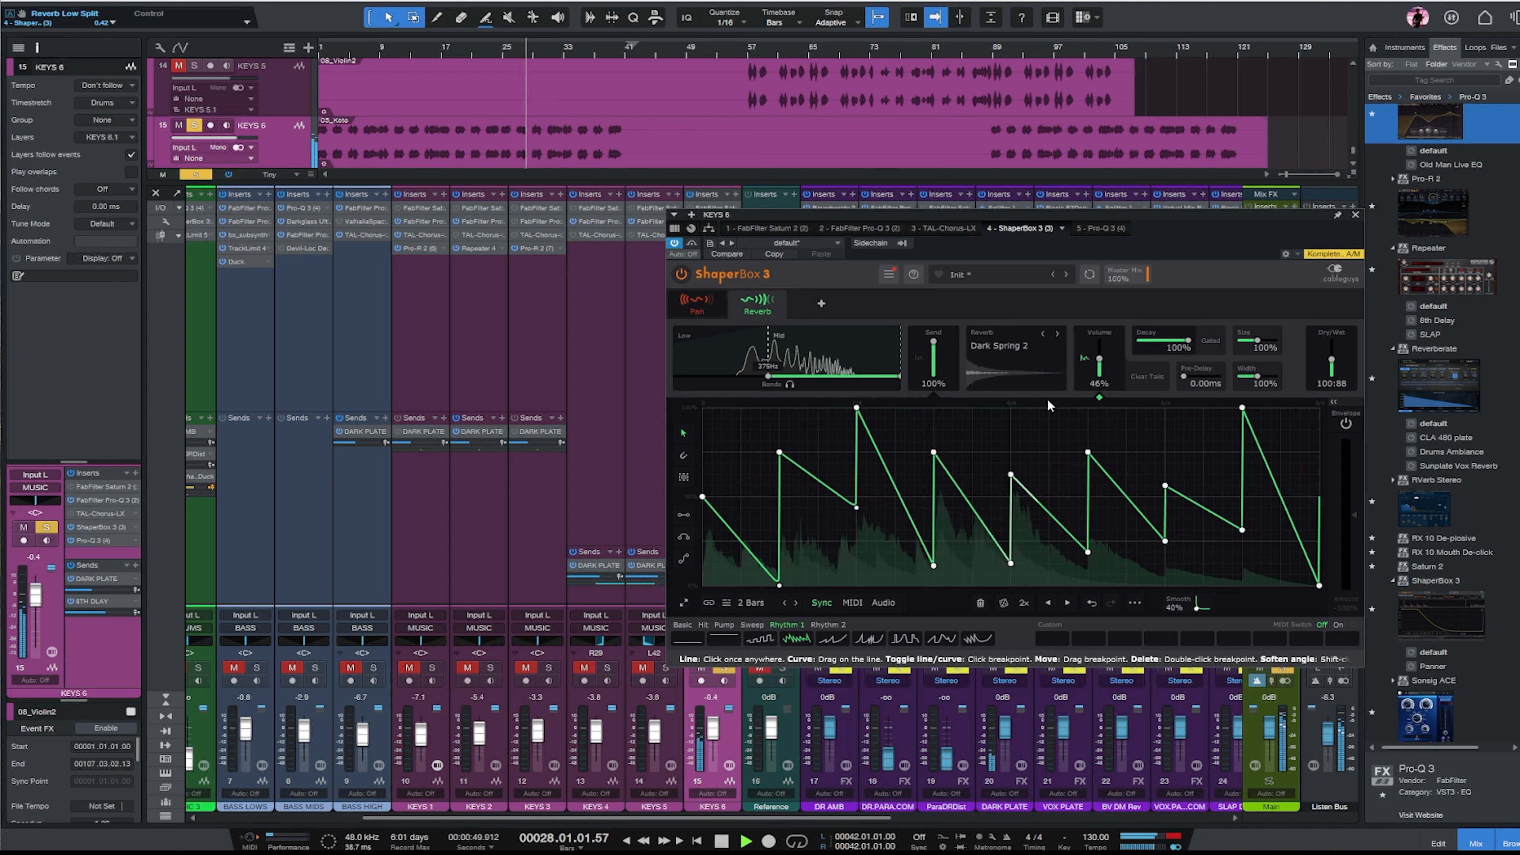
left_click(981, 346)
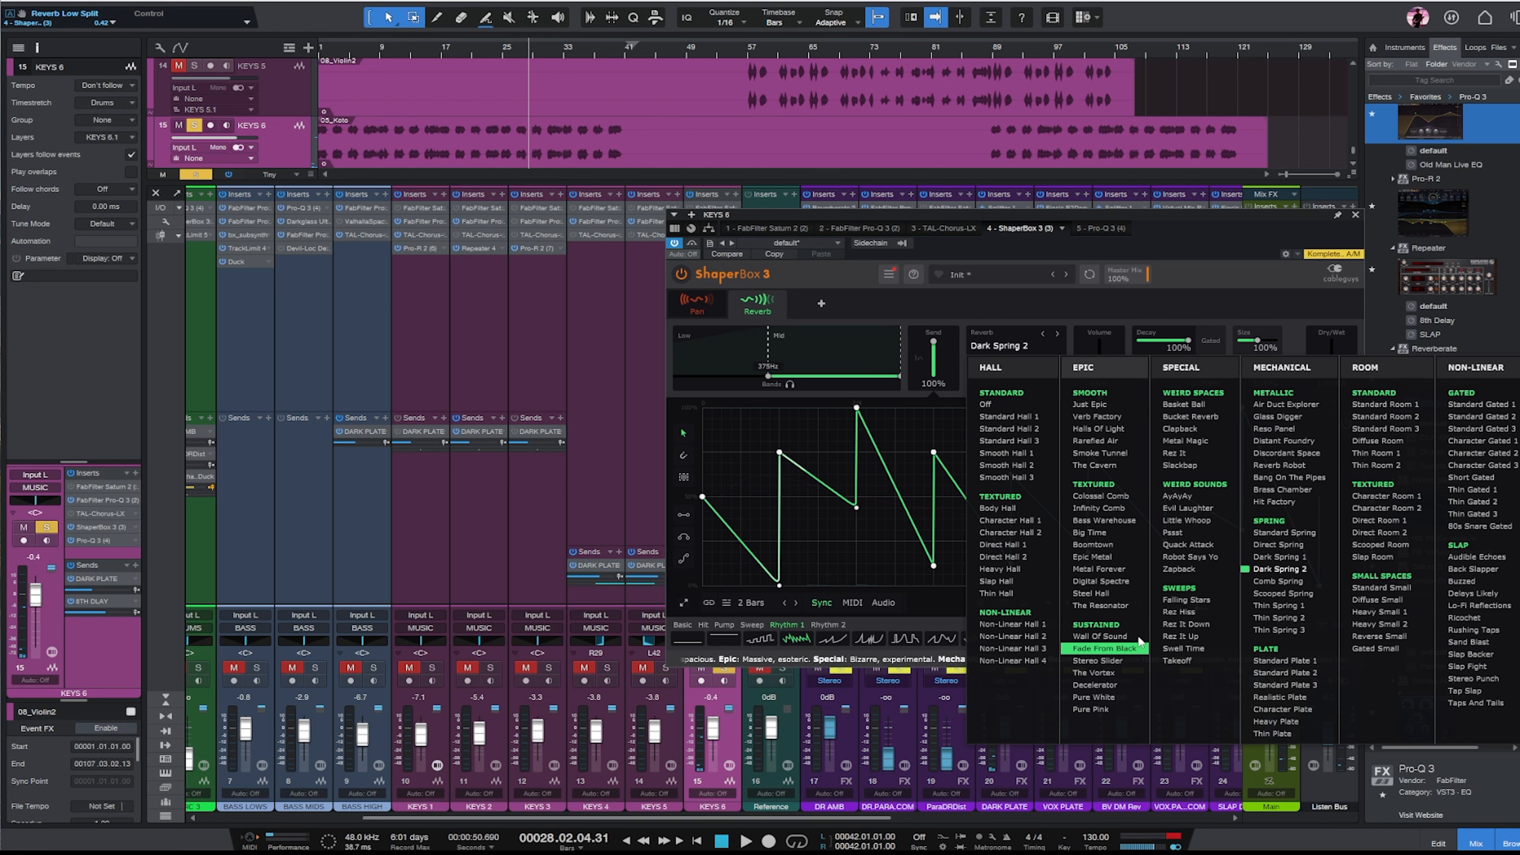
left_click(1128, 583)
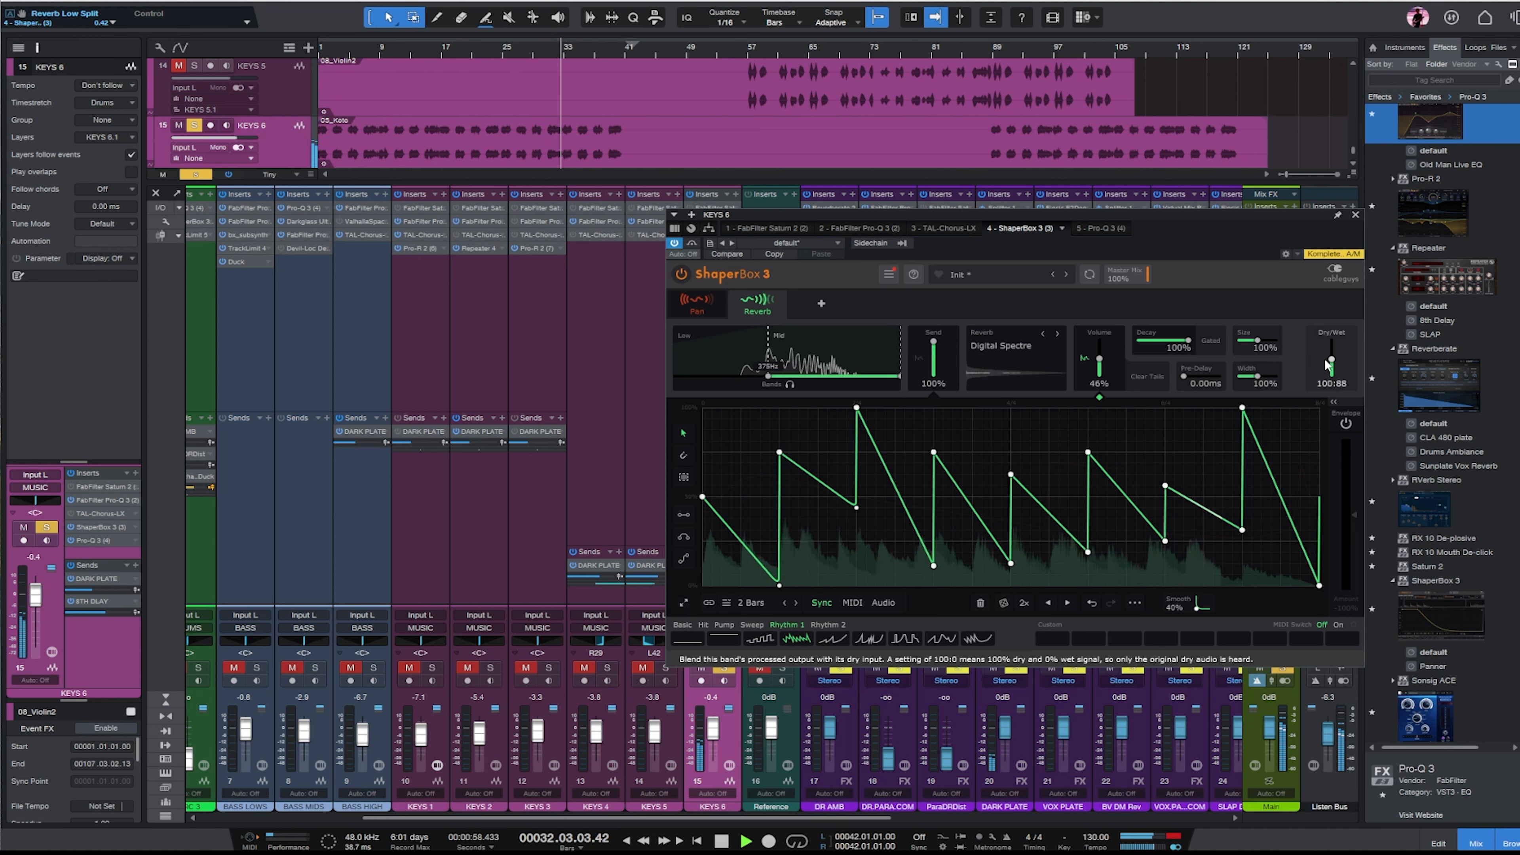
Try a 4 Bars length with a rising, multi-peak Rhythm 1 waveform for the Reverb shaper, and audition it.
left_click(744, 607)
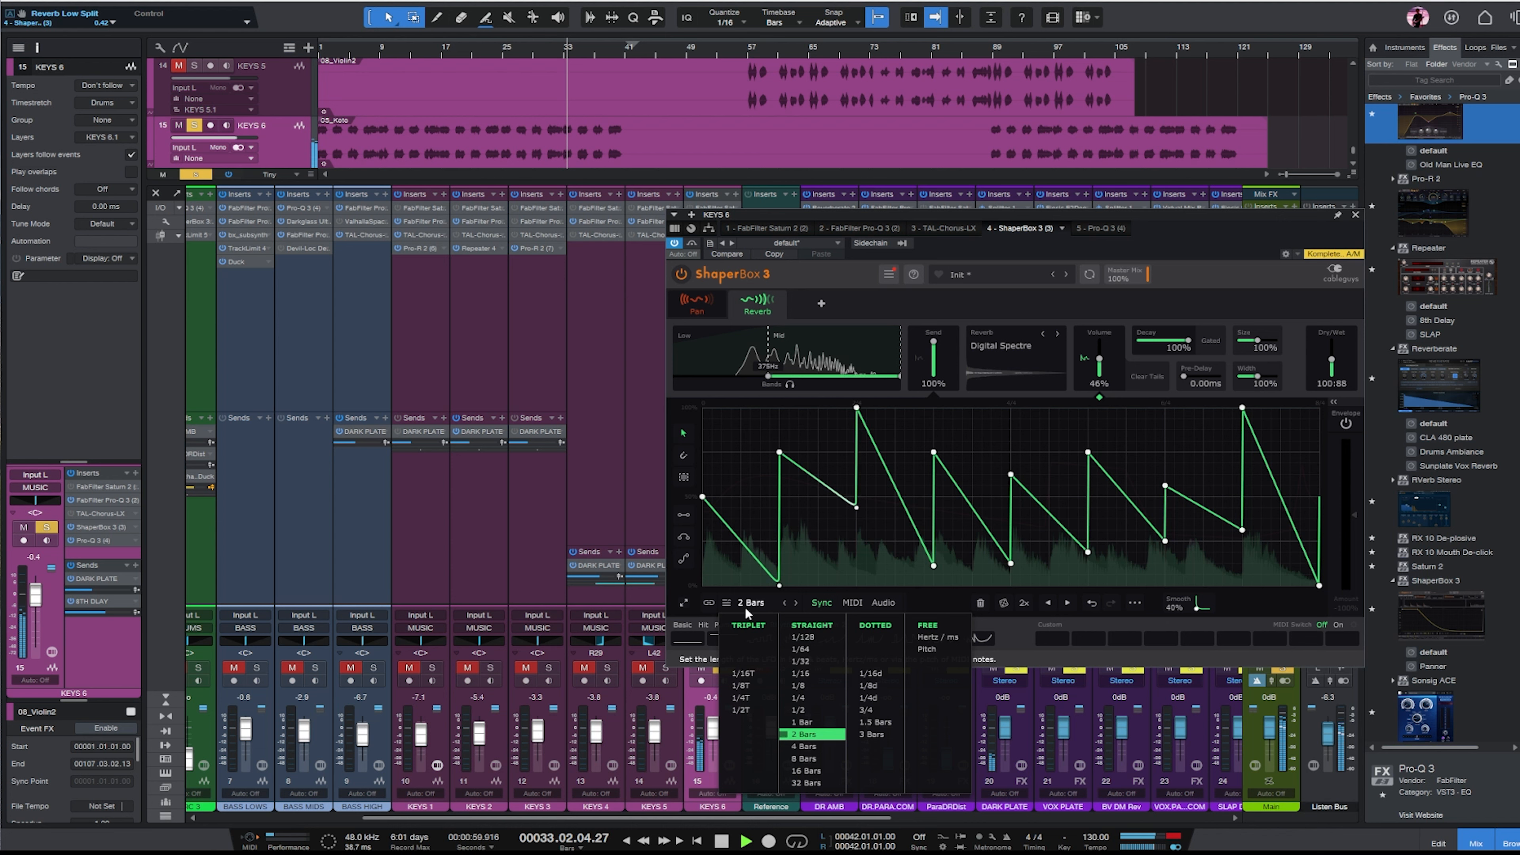
left_click(796, 737)
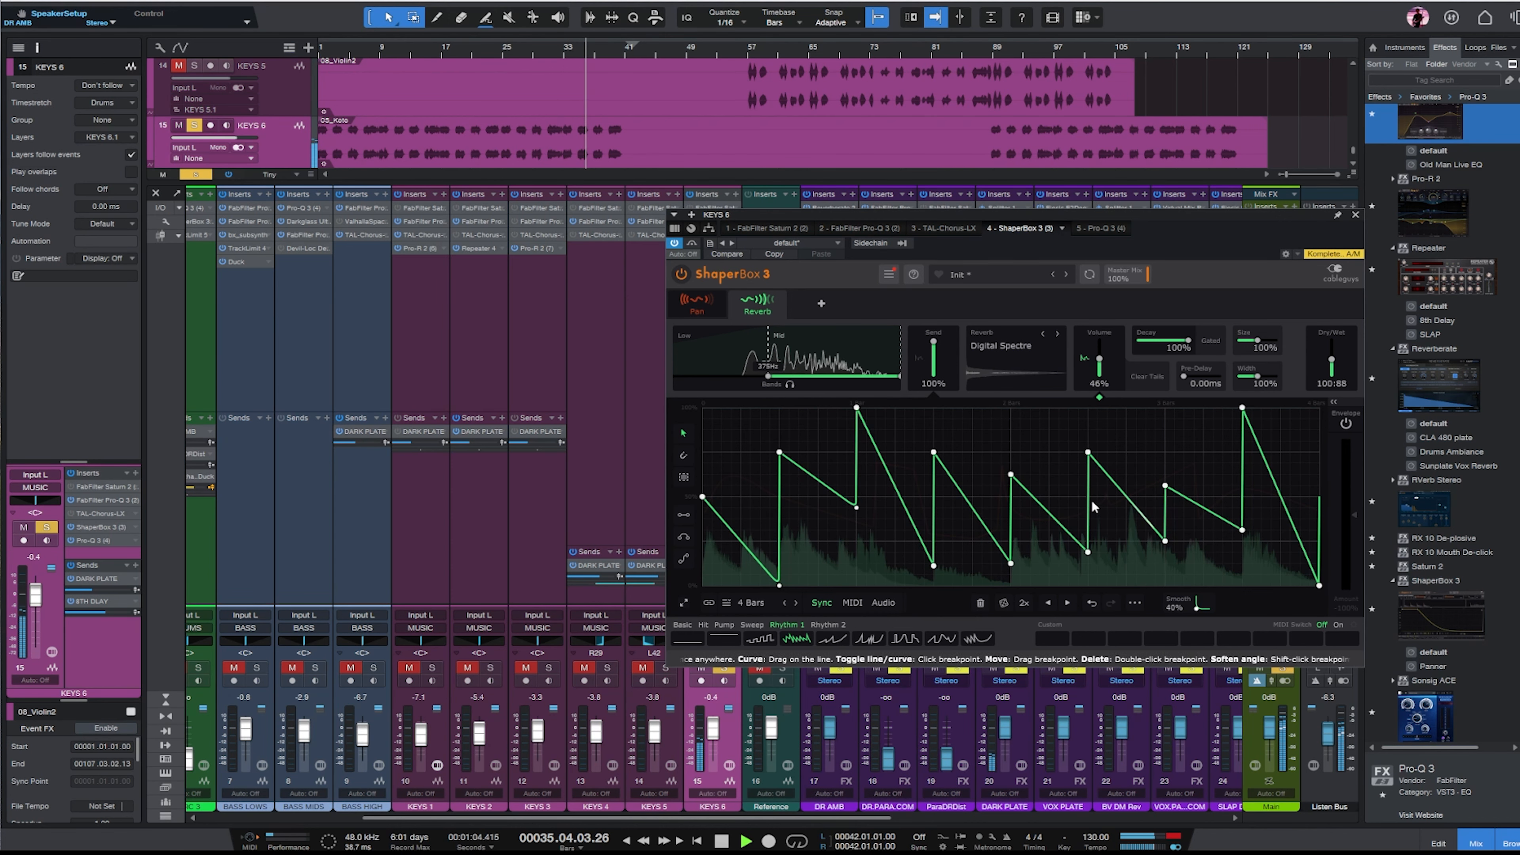
left_click(872, 640)
left_click(548, 52)
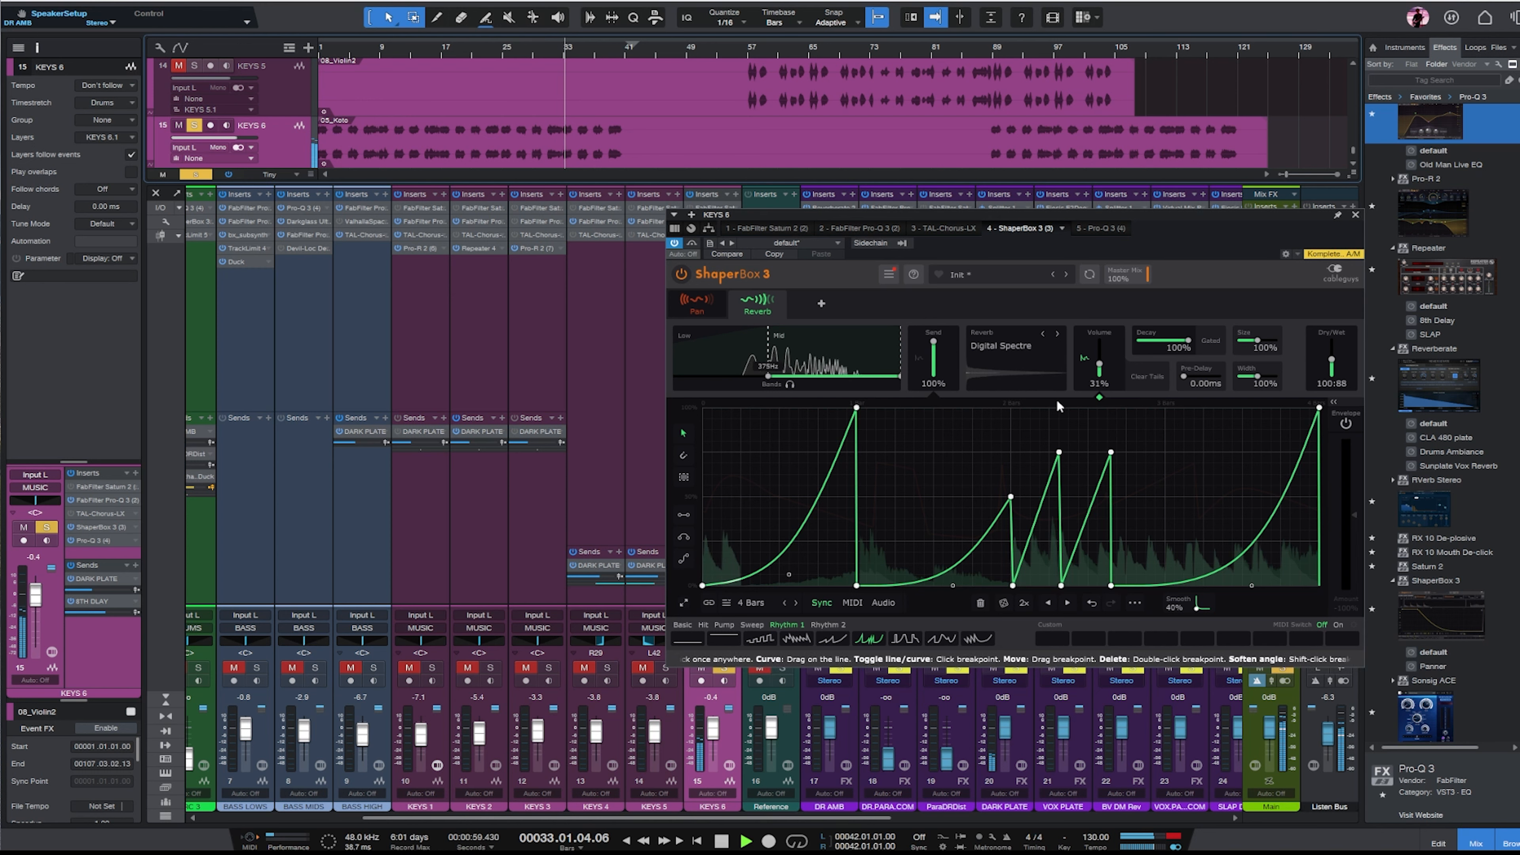
Try randomizing the Reverb shaper's waveform points three times during playback.
left_click(1005, 603)
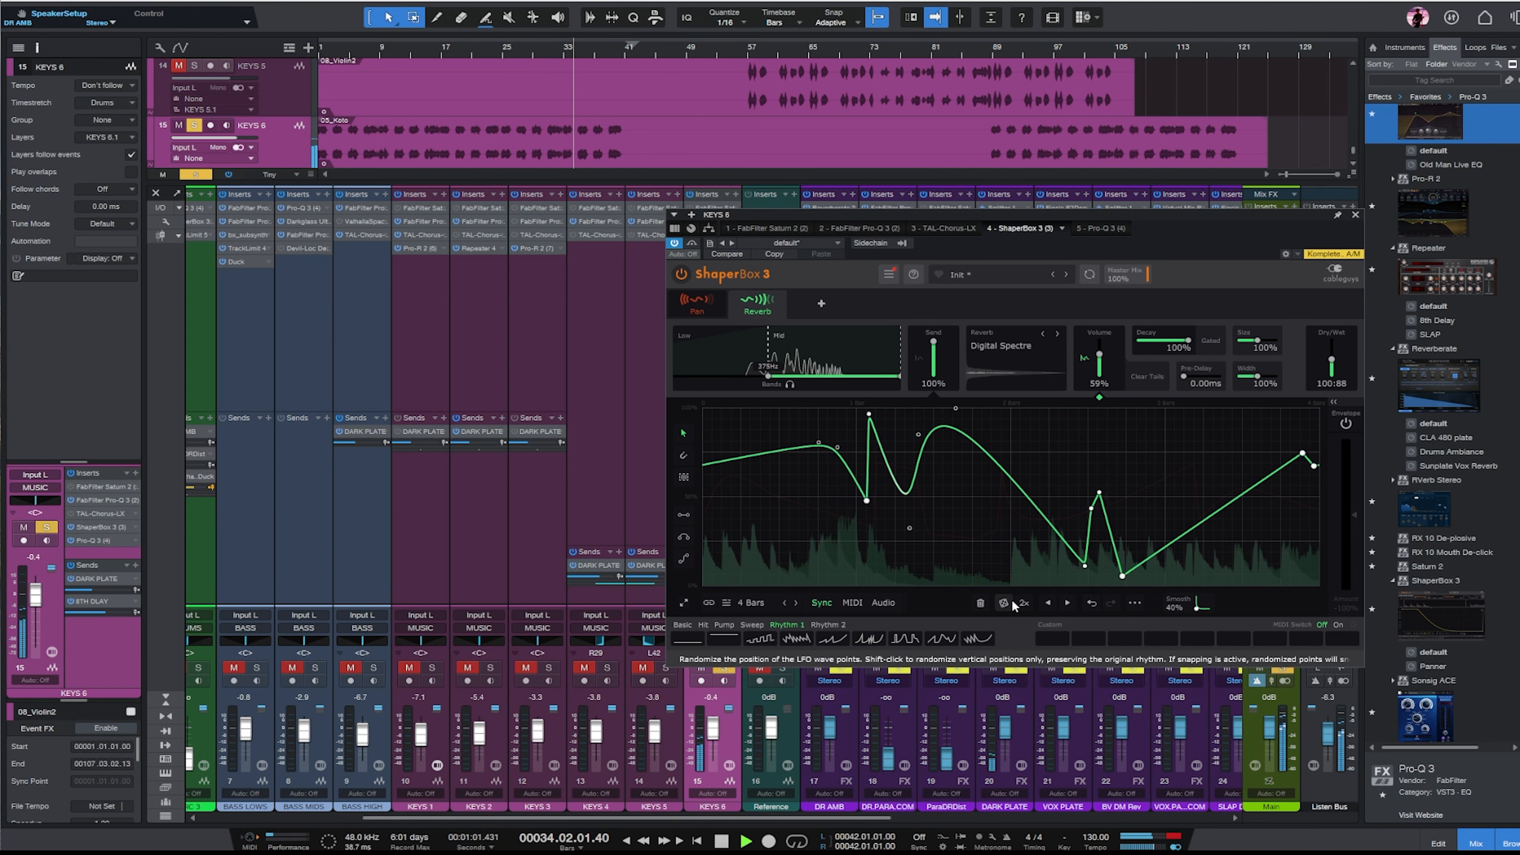
left_click(1003, 605)
left_click(1003, 605)
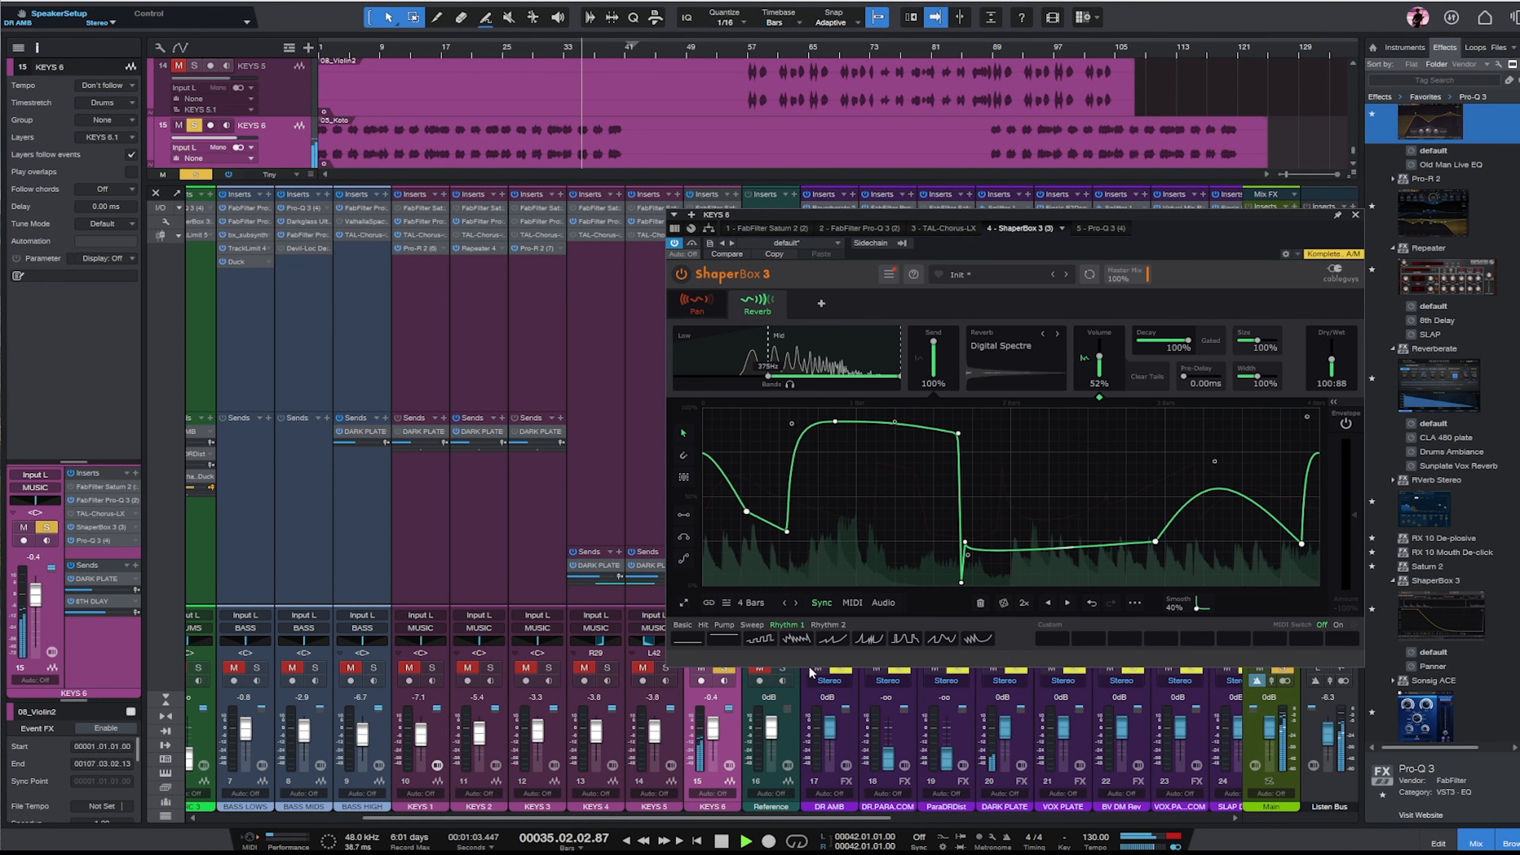
Apply the Rhythm 1 waveform with three growing ramps to the Reverb shaper and set its length to 2 Bars.
left_click(832, 639)
left_click(750, 603)
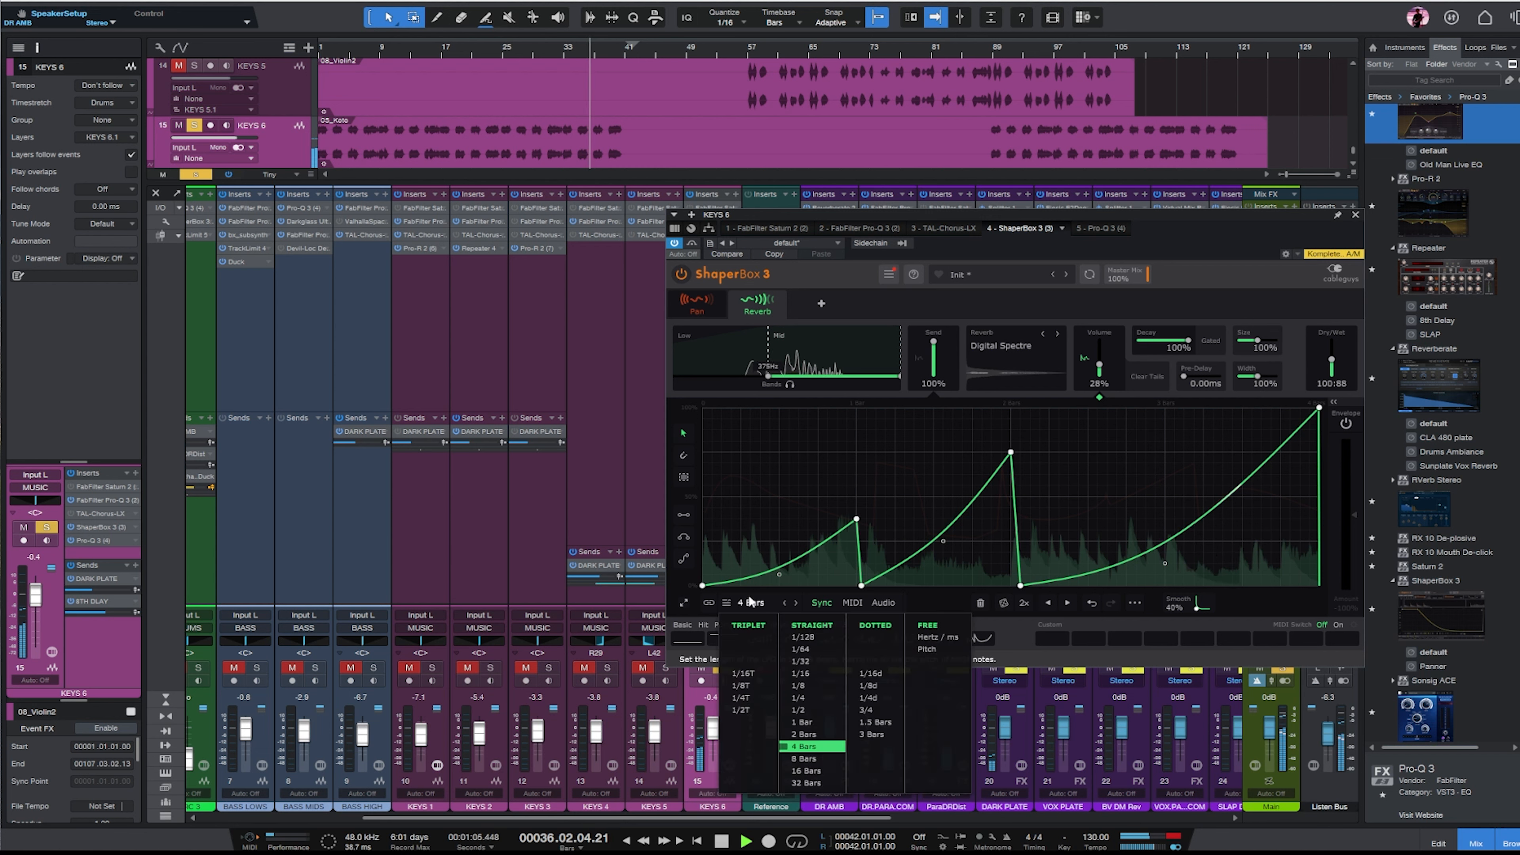
left_click(824, 734)
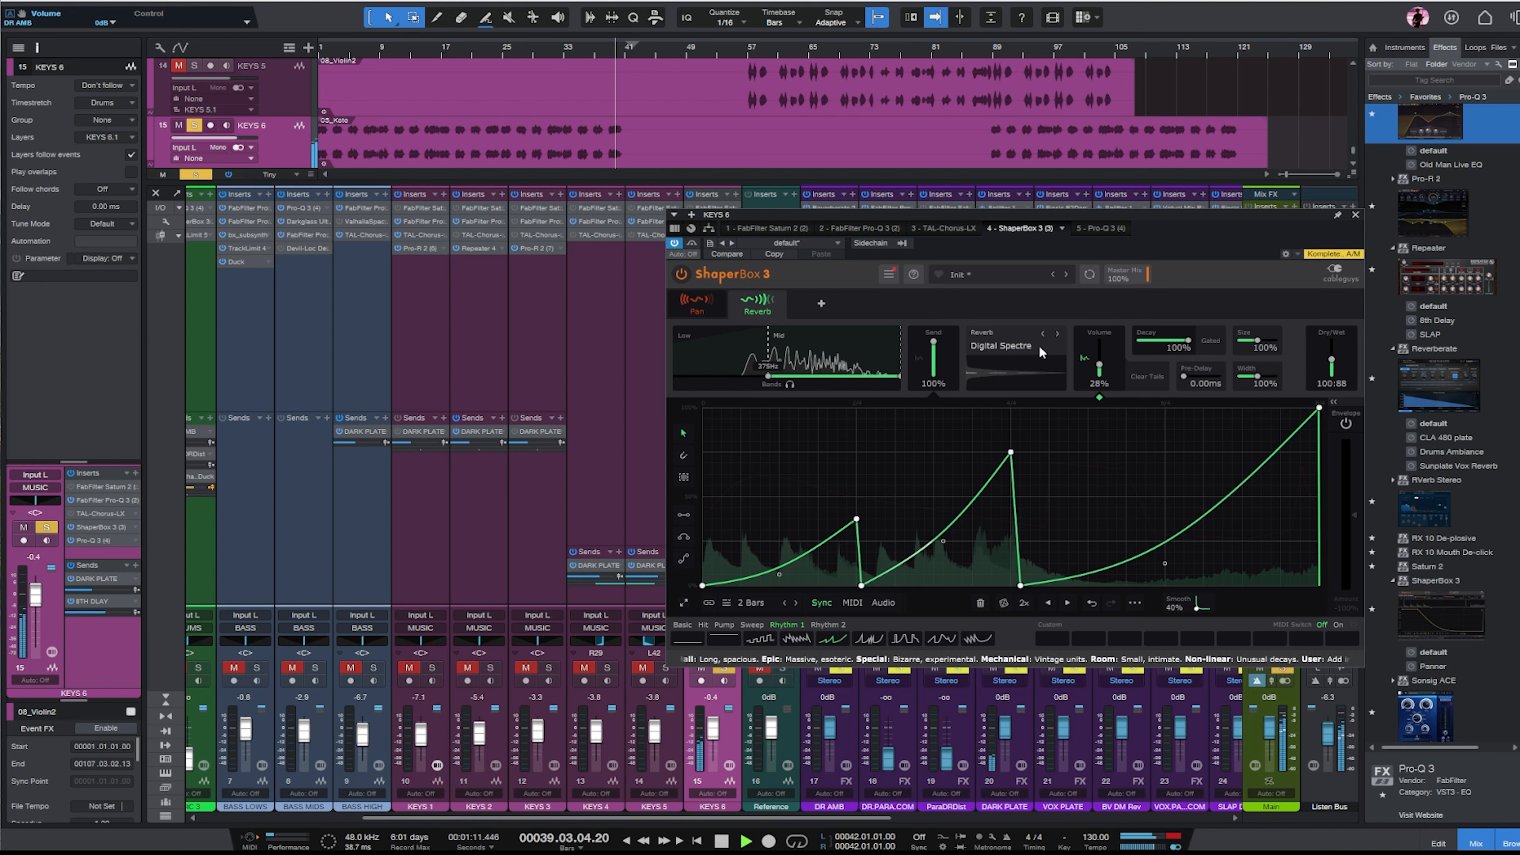
Close ShaperBox 3, stop playback, and unsolo the KEYS 6 track.
left_click(1354, 215)
key("space")
left_click(724, 668)
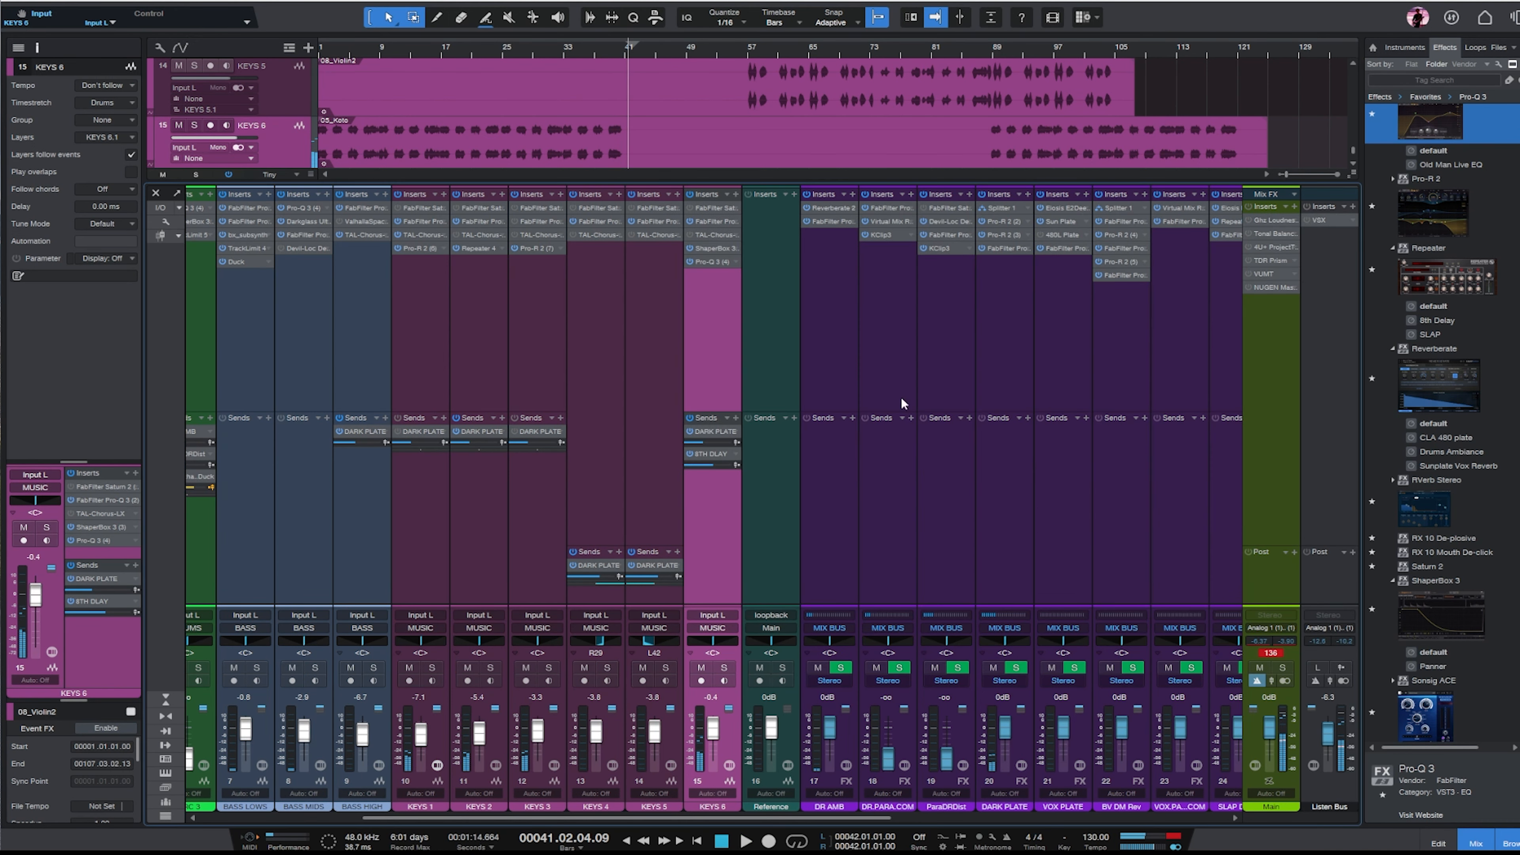
In ShaperBox 3 on KEYS 6, lower the waveform's last peak slightly, enable Clear Tails, audition the full mix, and close the plug-in.
scroll(885, 761, "right", 5)
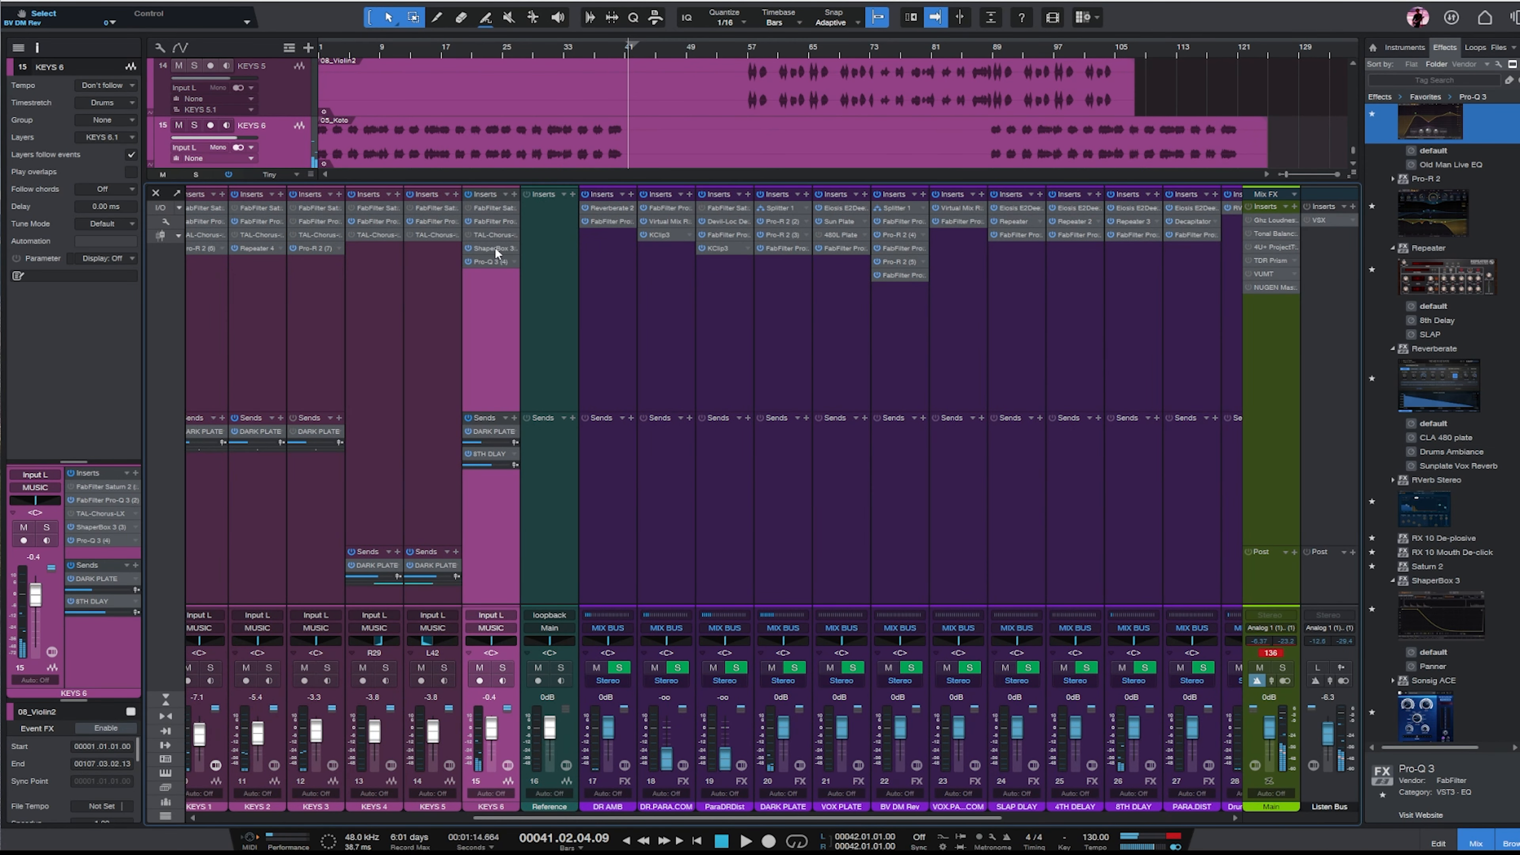
left_click(495, 250)
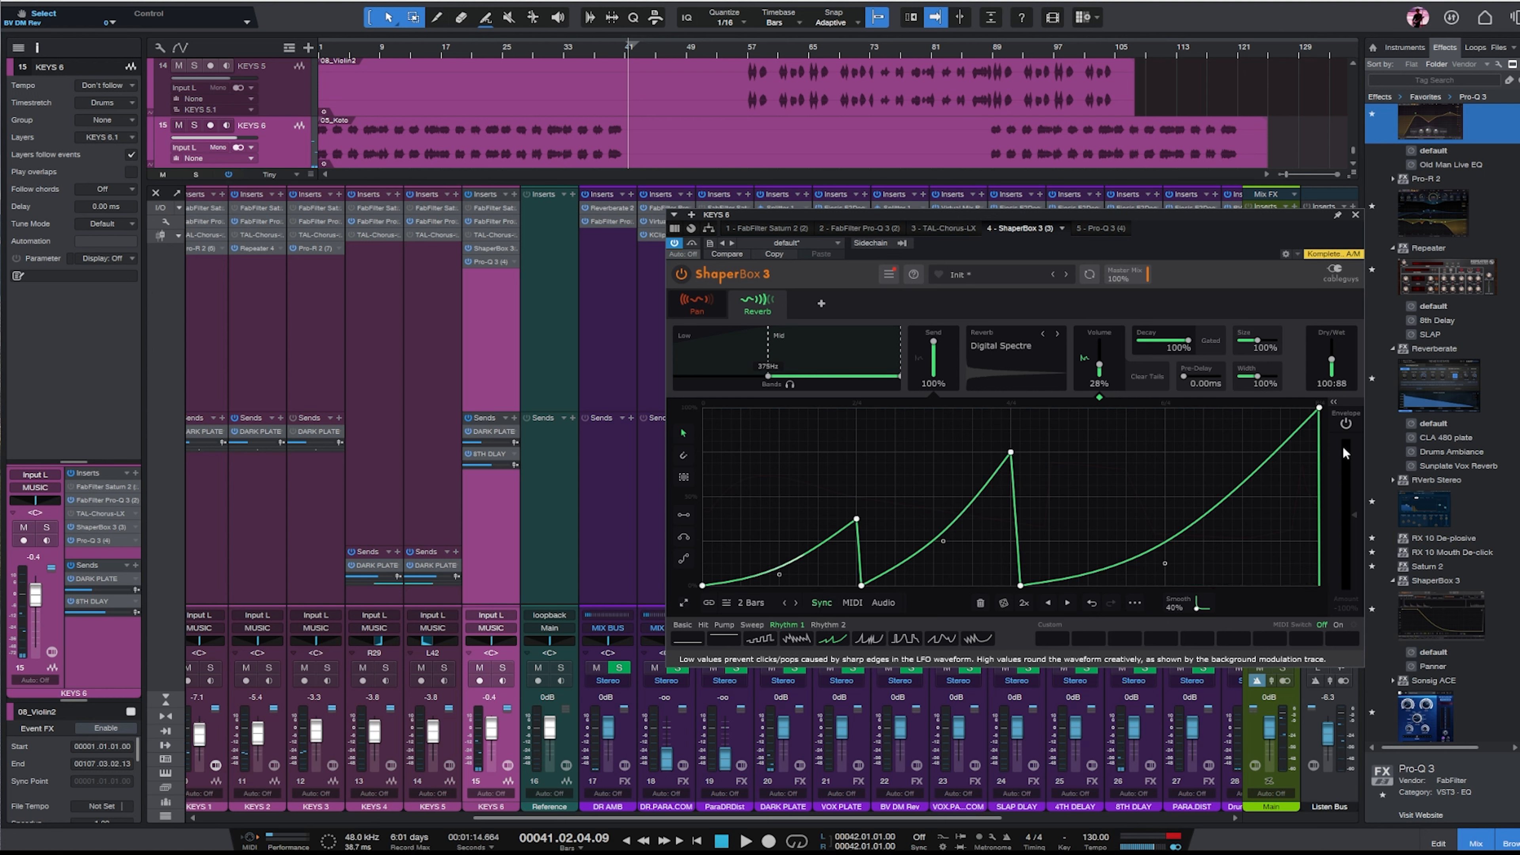
mouse_move(1317, 408)
left_mouse_down()
mouse_move(1287, 409)
mouse_move(1318, 410)
left_mouse_up()
left_click(1145, 377)
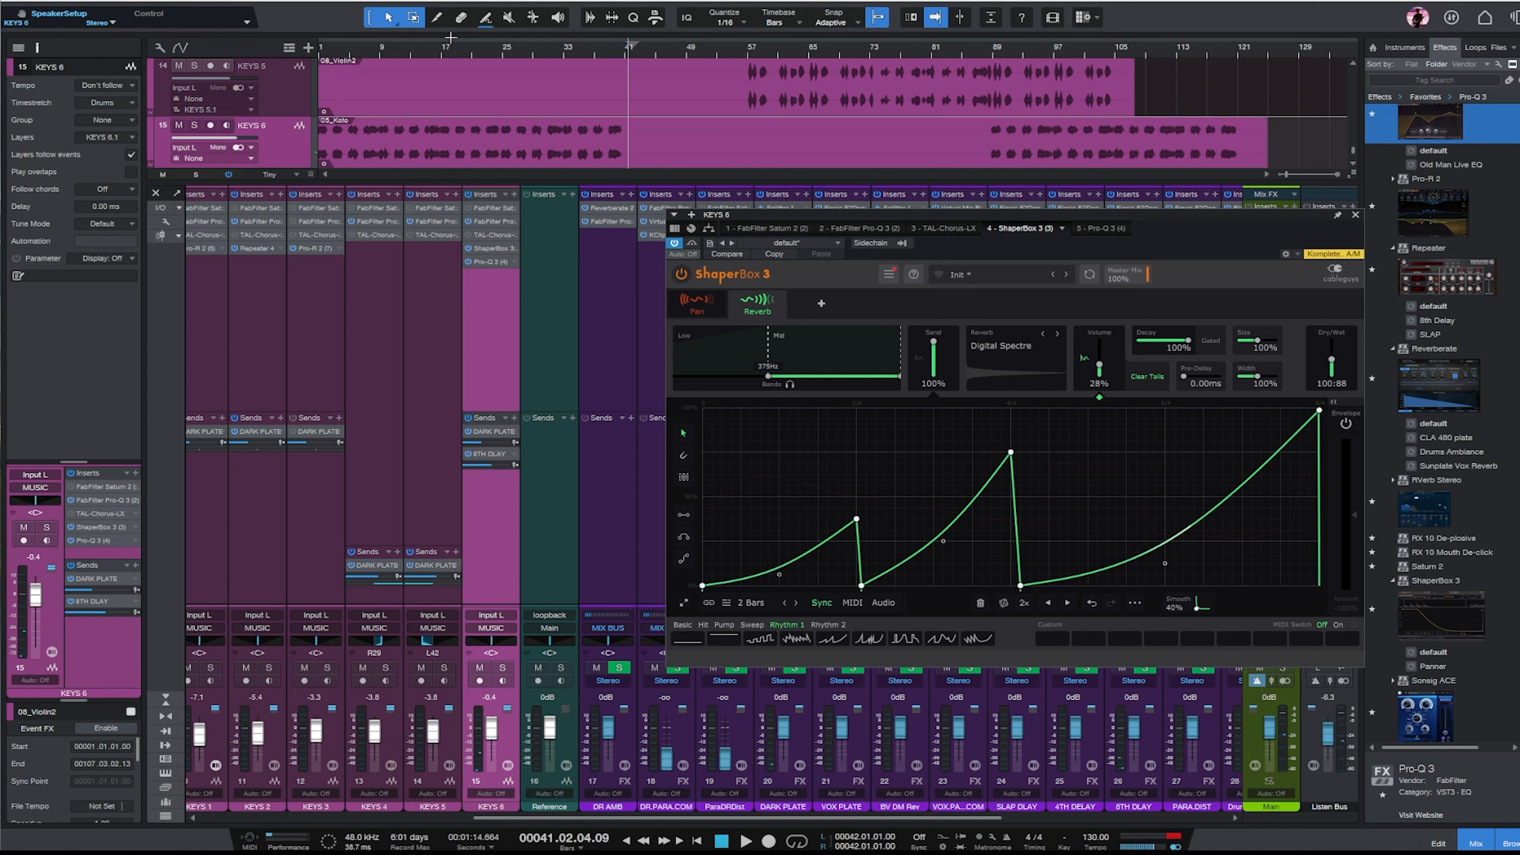
left_click(488, 57)
key("space")
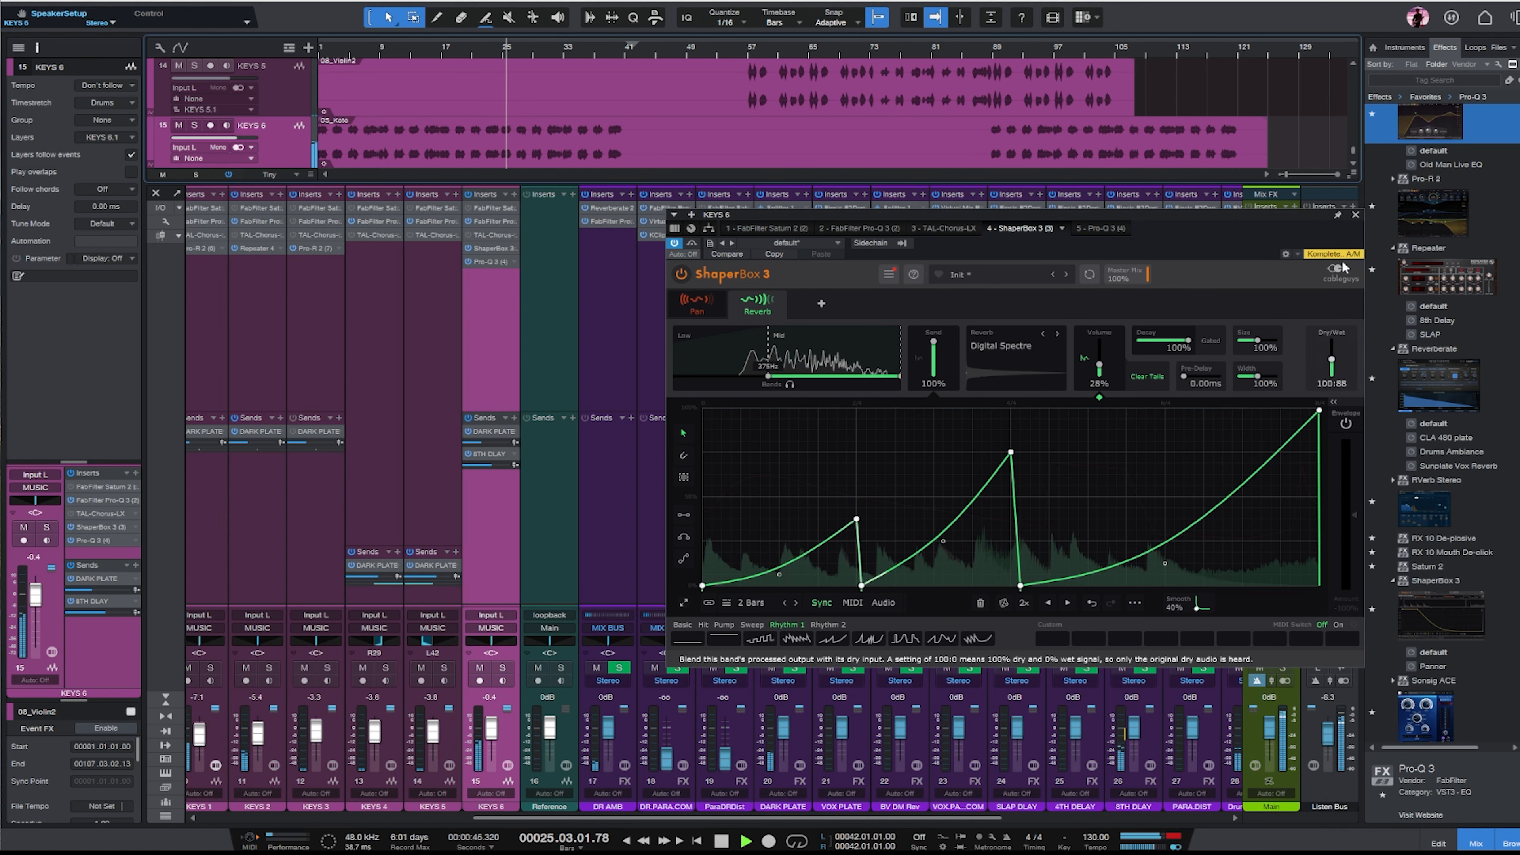
left_click(1355, 215)
Activate FabFilter Pro-Q 3 on the MUSIC bus, shape its low and high ends with EQ bands, and close it.
scroll(614, 680, "right", 8)
double_click(1093, 208)
left_click(731, 148)
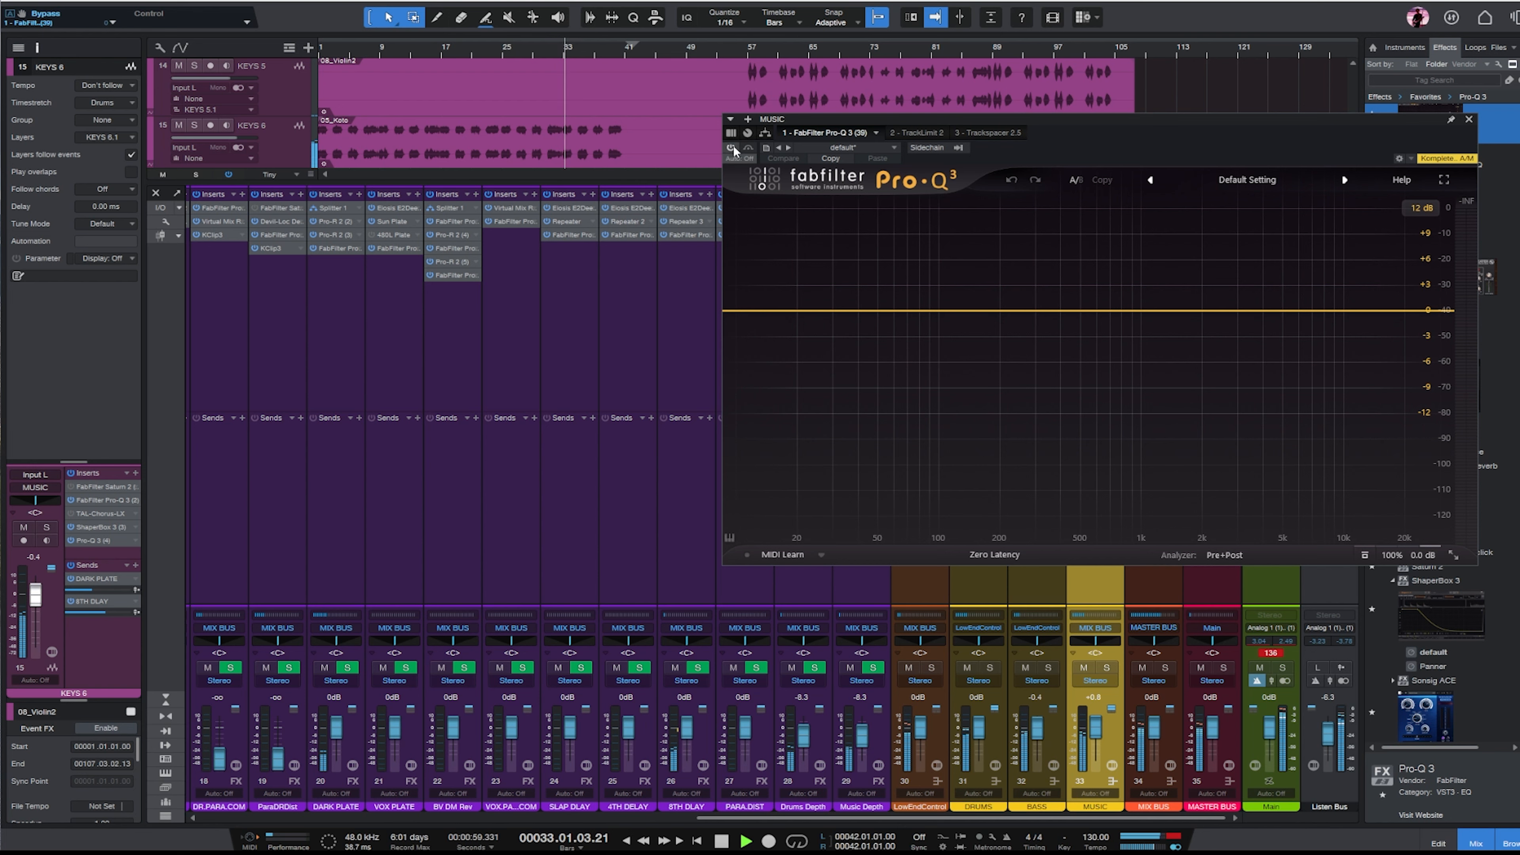
left_click_drag(734, 314, 975, 311)
left_click_drag(1441, 311, 1380, 302)
left_click(1469, 120)
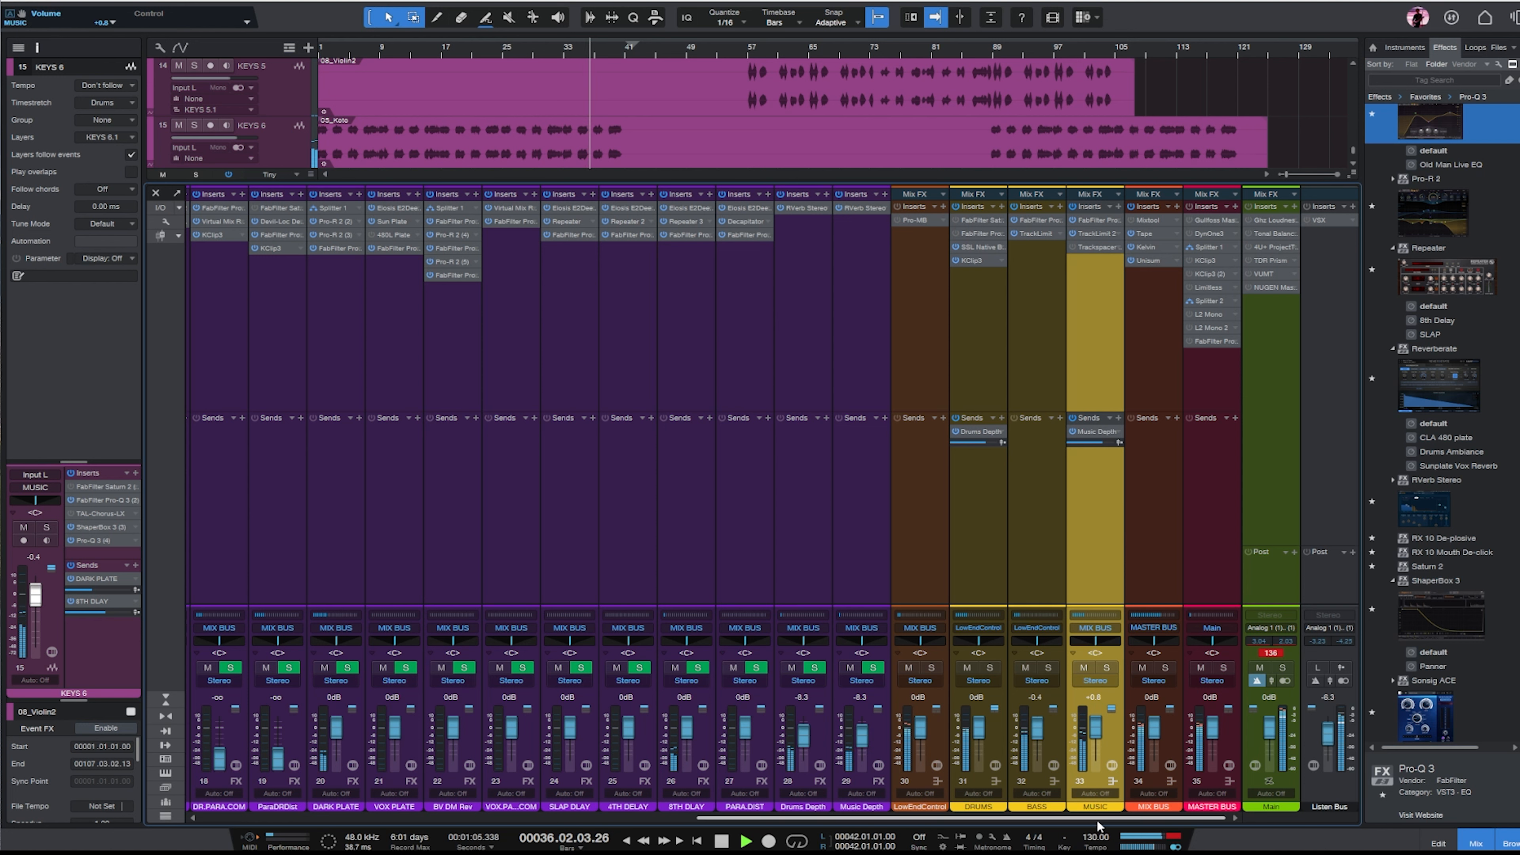
Select the MIX BUS, stop playback, and activate the inserts on the MASTER BUS.
left_click(1136, 310)
key("space")
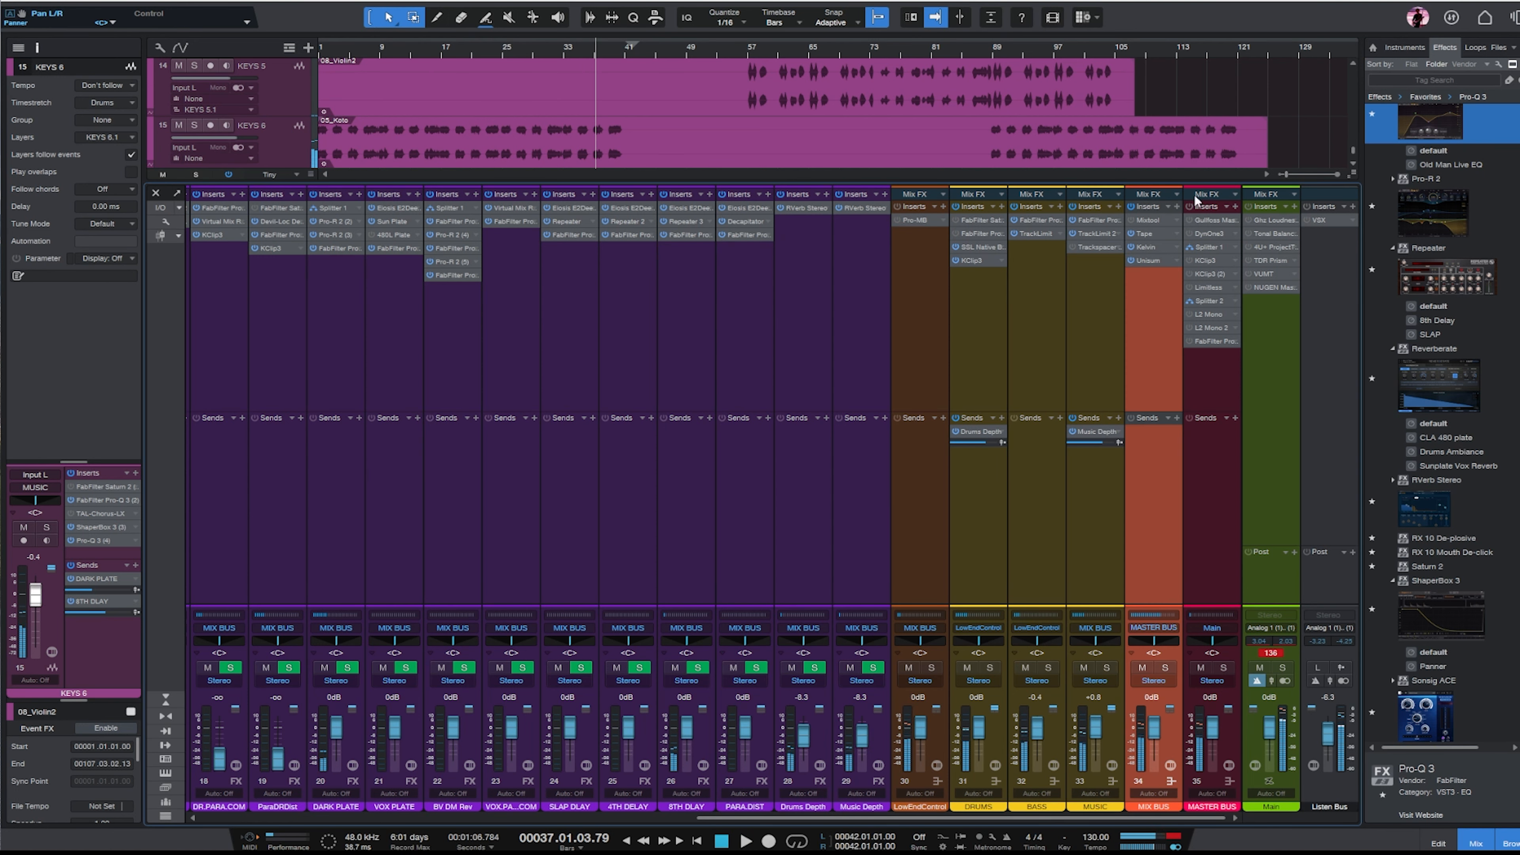
left_click(1211, 375)
Open NUGEN MasterCheck on Main, play from bar 17 with the Listen Bus at -4.6 dB, and remeasure the loudness from about bar 32.
left_click(458, 60)
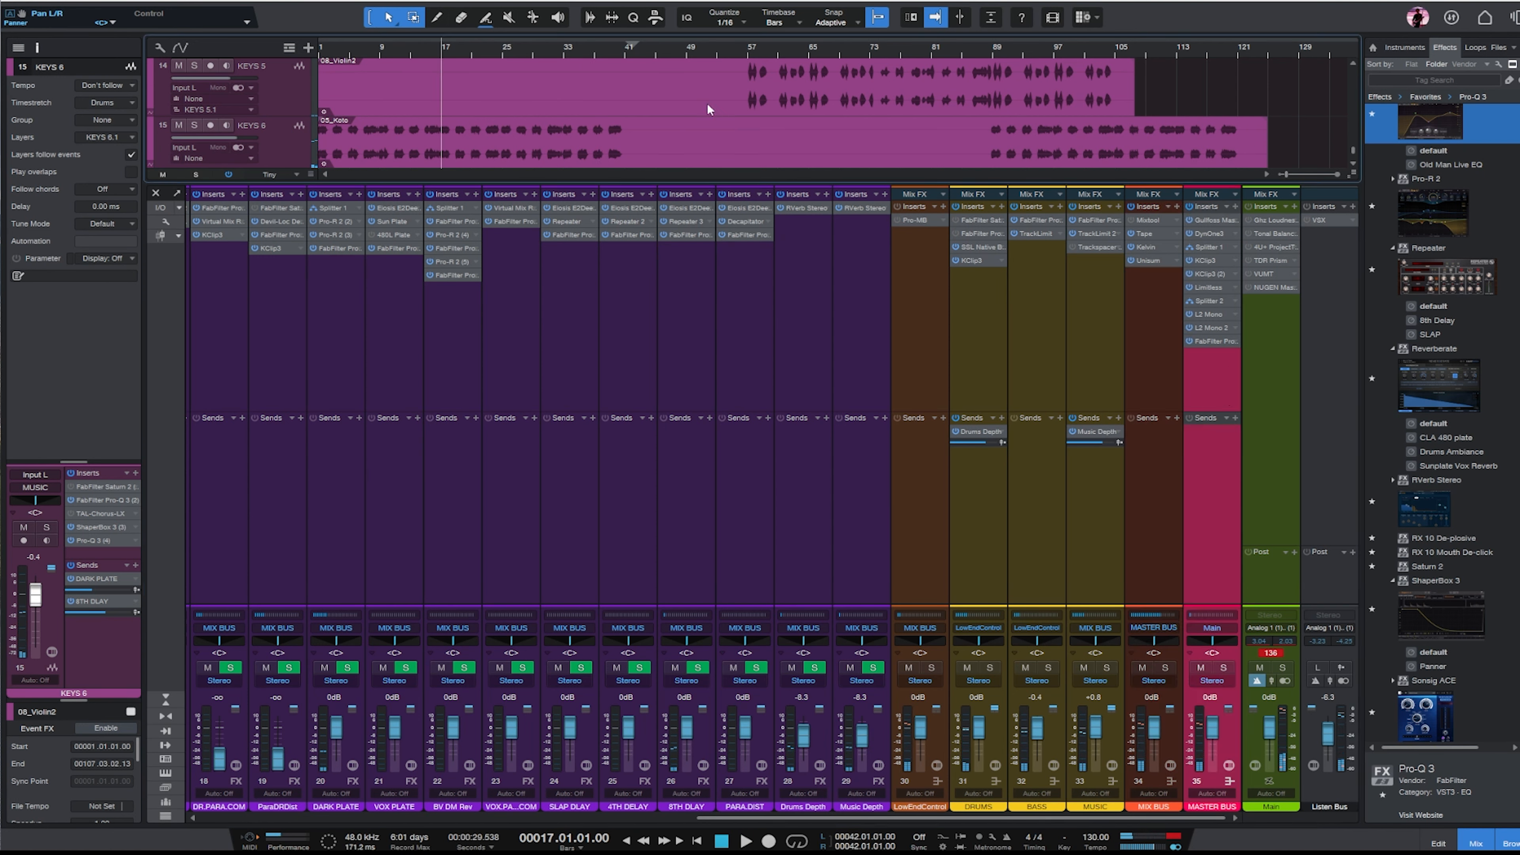
left_click(1264, 288)
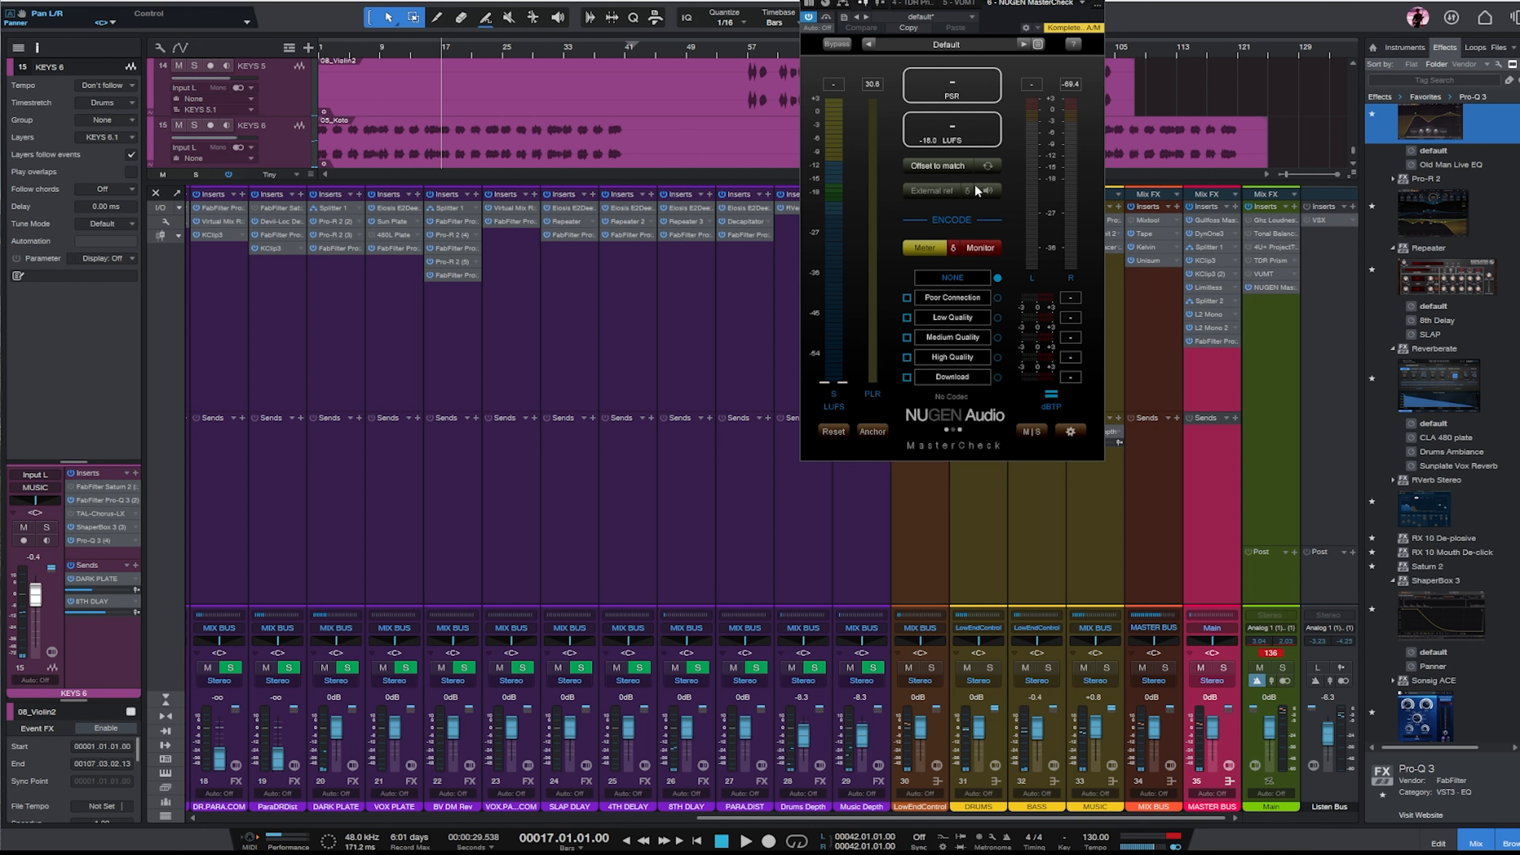
key("space")
left_click_drag(1327, 737, 1327, 733)
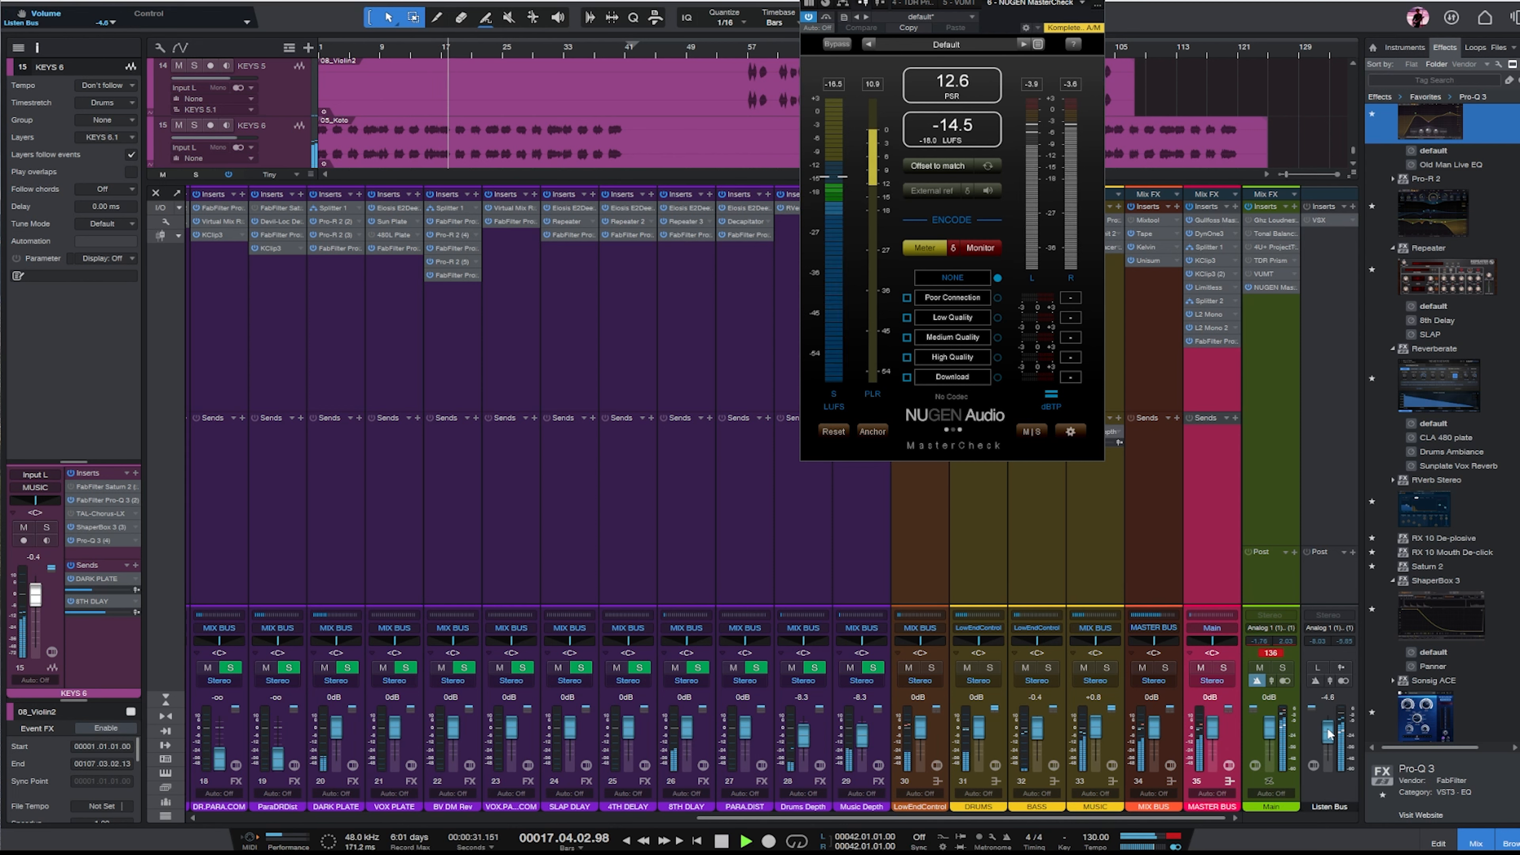
left_click(559, 47)
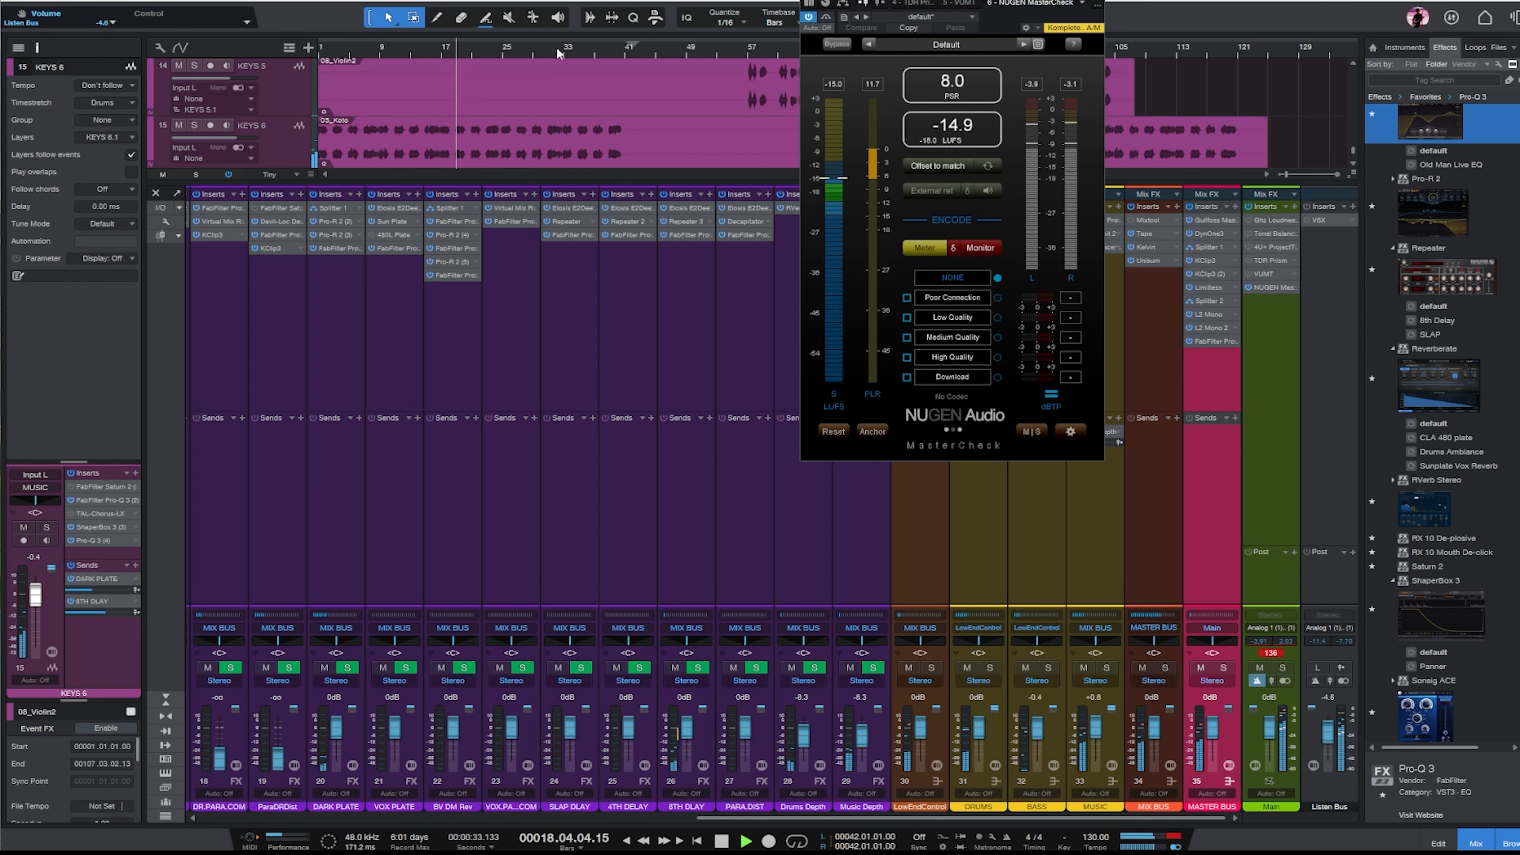
left_click(986, 133)
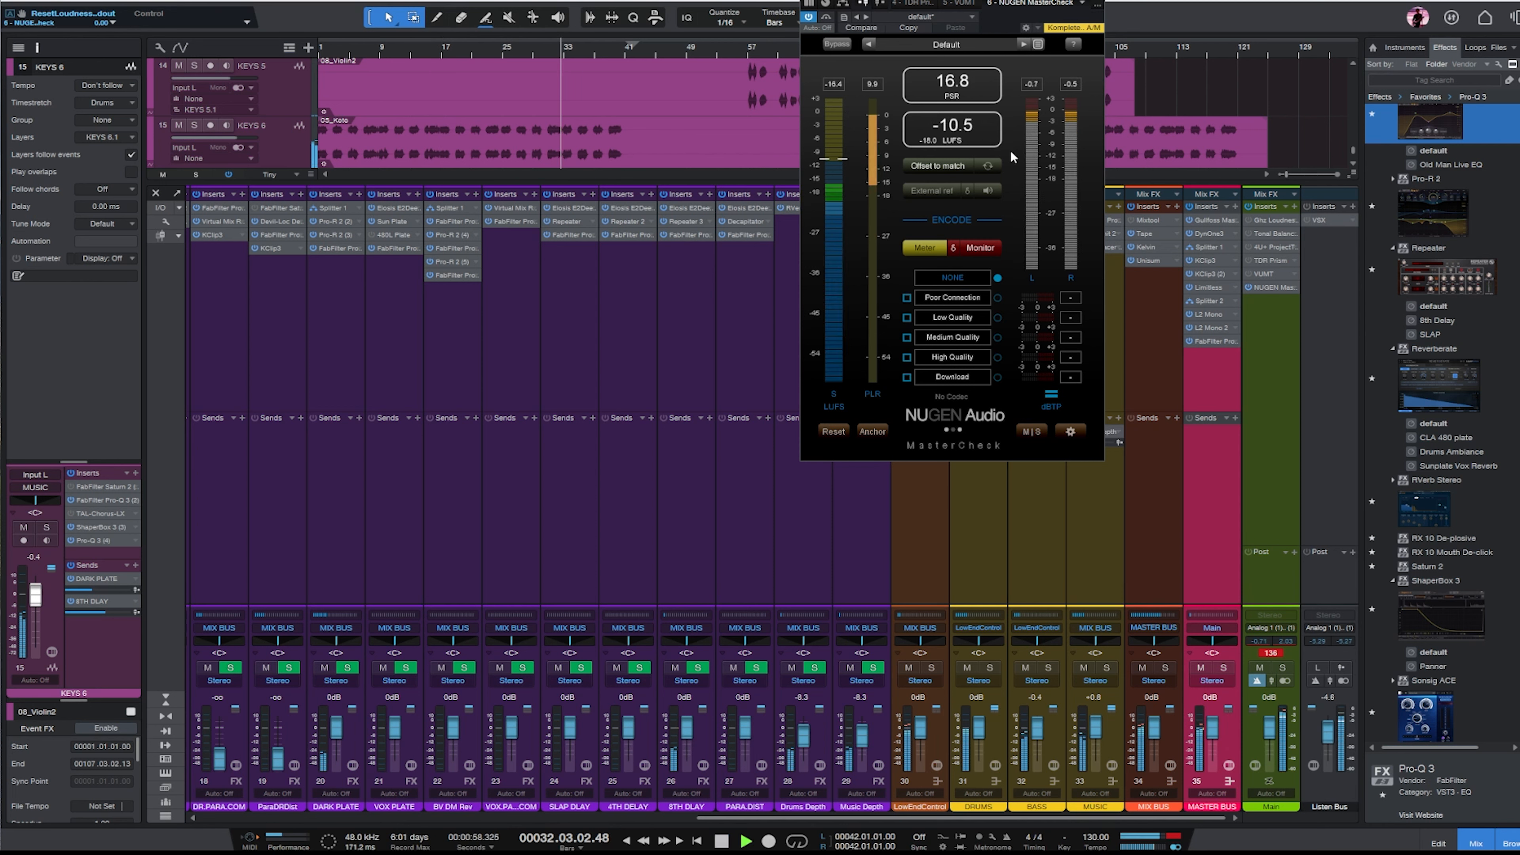